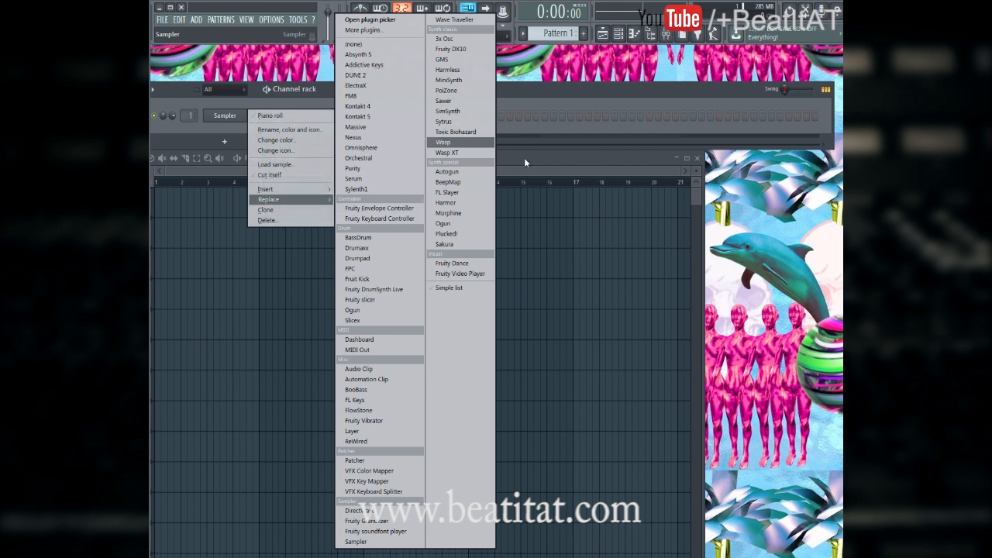
Step: Replace the Sampler channel's instrument with the Nexus synthesizer
left_click(396, 139)
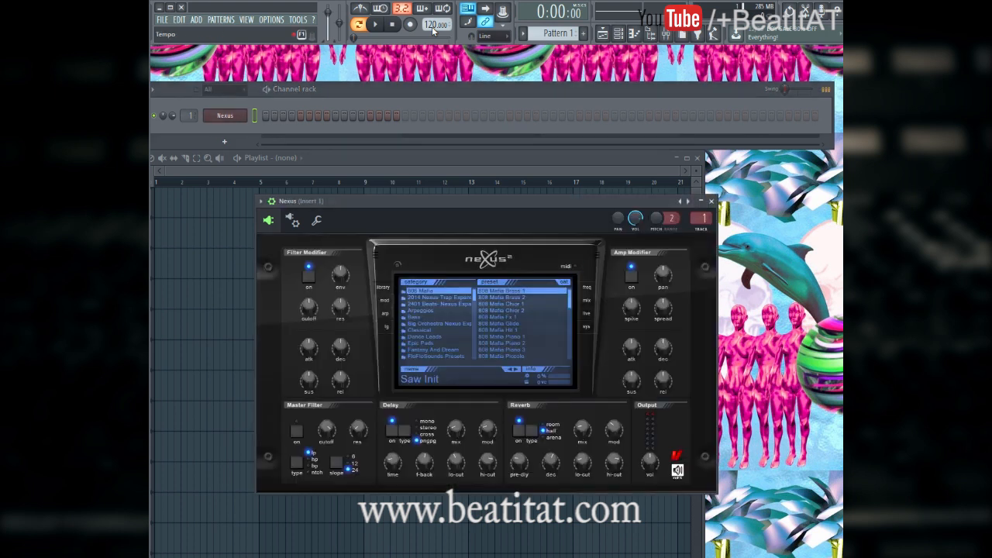
left_click_drag(549, 203, 545, 143)
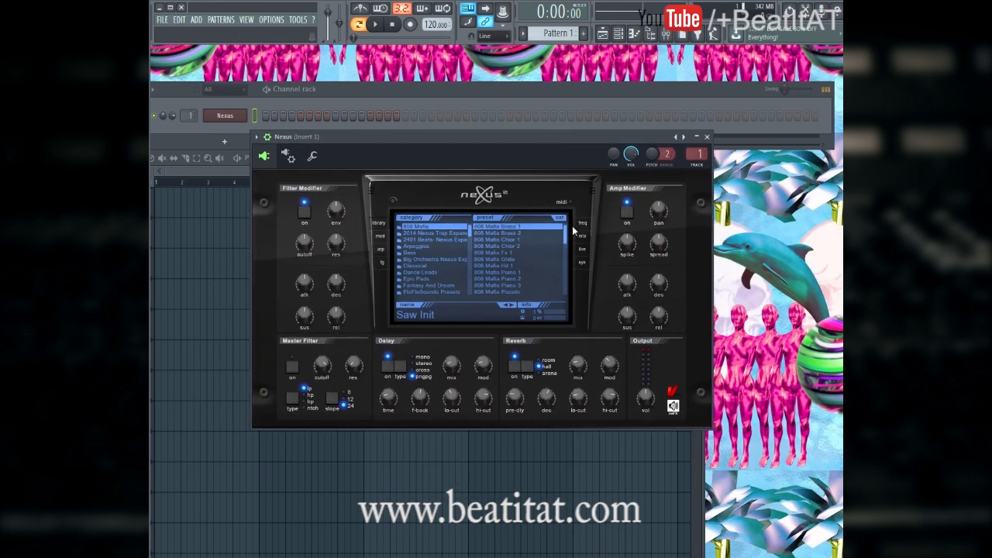
Step: Browse the presets of the Dance Leads and Single Layer Pads categories in Nexus
left_click(433, 273)
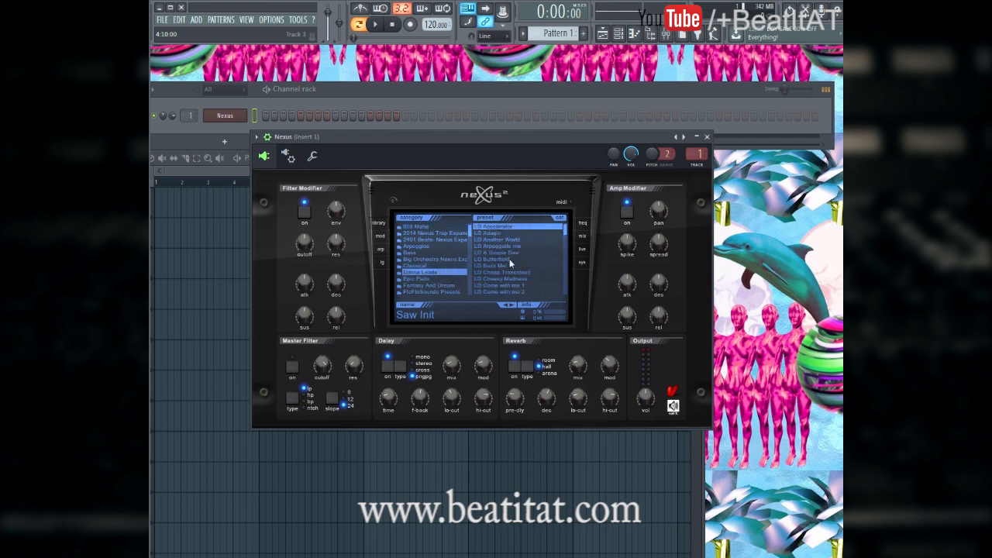
scroll(523, 254, "down", 3)
scroll(496, 265, "down", 10)
scroll(431, 251, "down", 5)
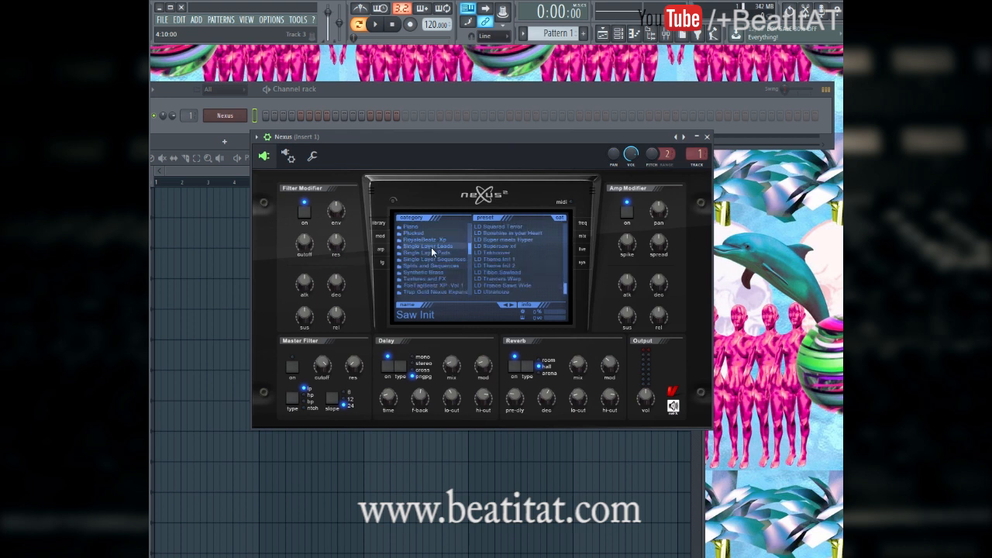
left_click(450, 254)
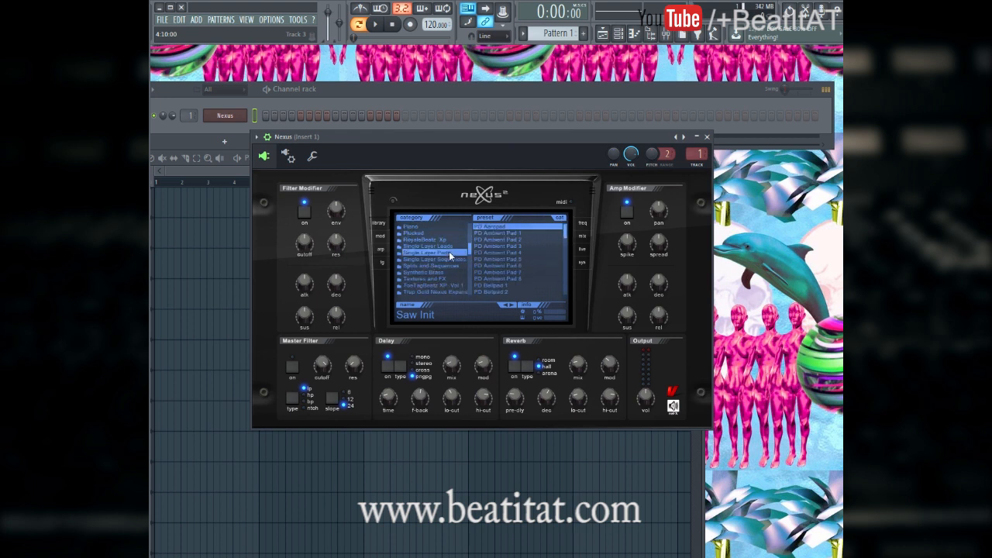
scroll(521, 277, "down", 10)
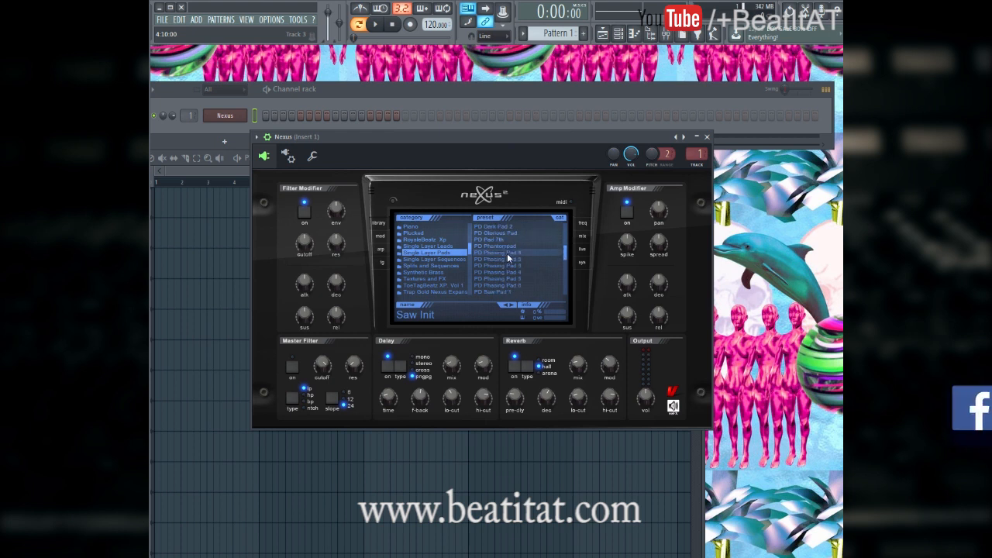
scroll(442, 258, "down", 8)
scroll(443, 263, "down", 5)
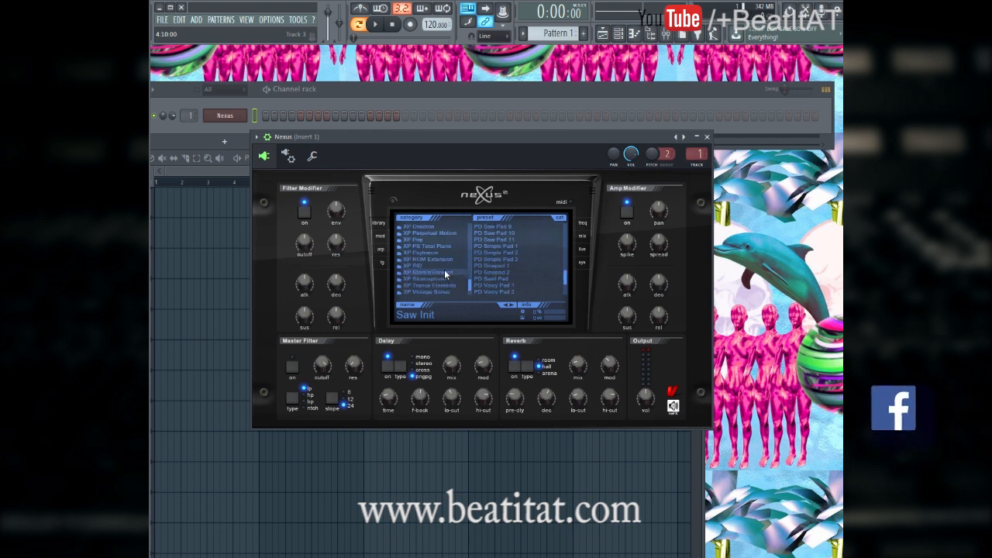
Step: Audition presets in the XP SID category, load PD LoFi Sidstrings, and close the Nexus window
left_click(438, 260)
left_click(436, 266)
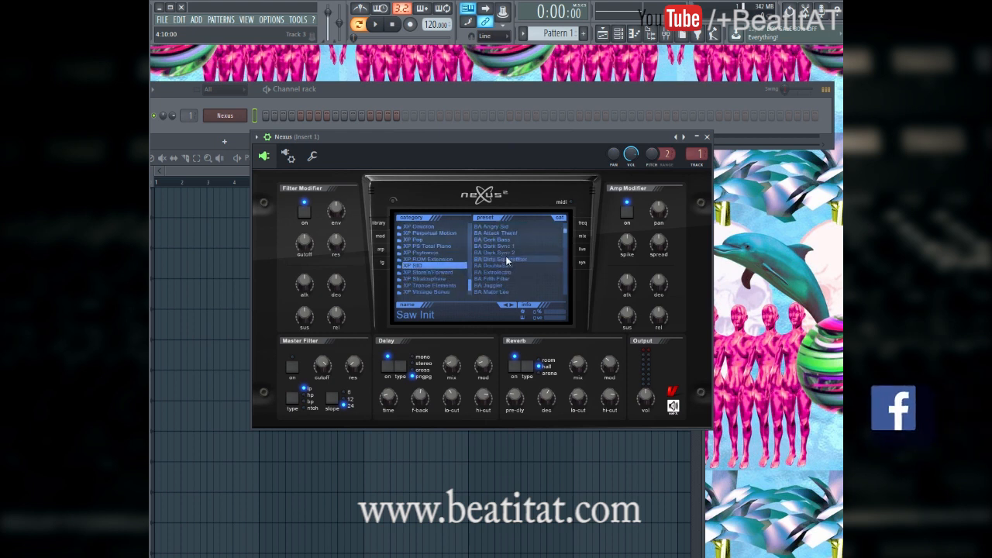
scroll(518, 247, "down", 10)
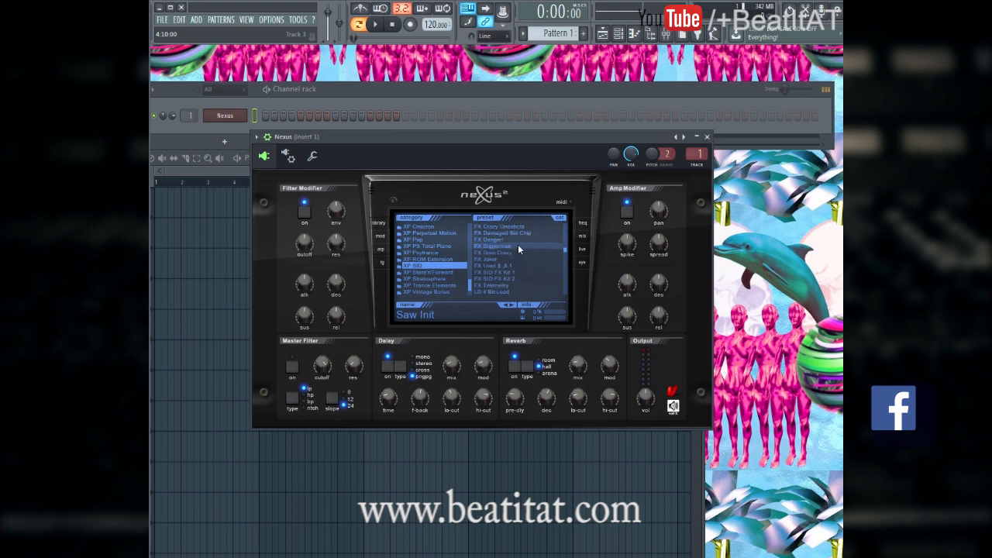
scroll(537, 245, "down", 3)
left_click(520, 257)
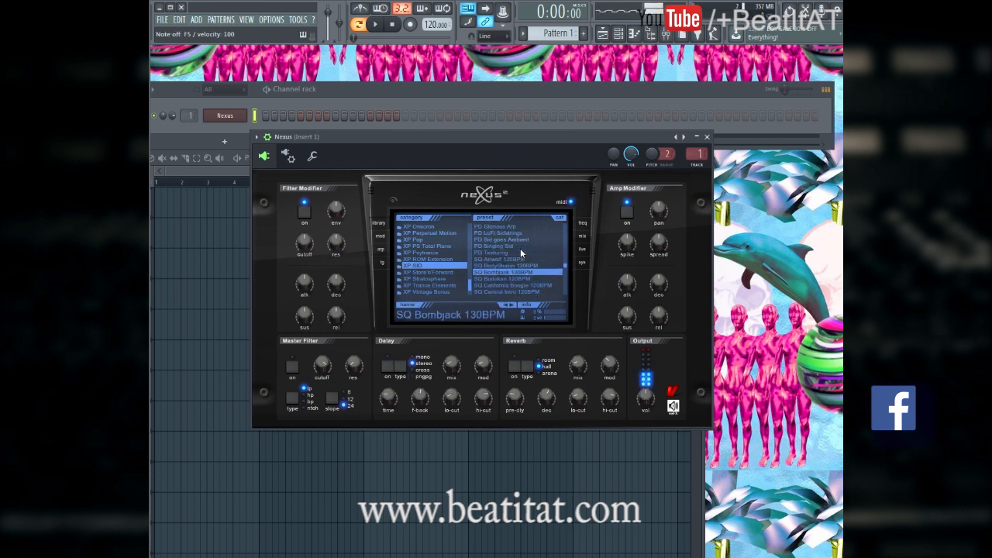
left_click(520, 248)
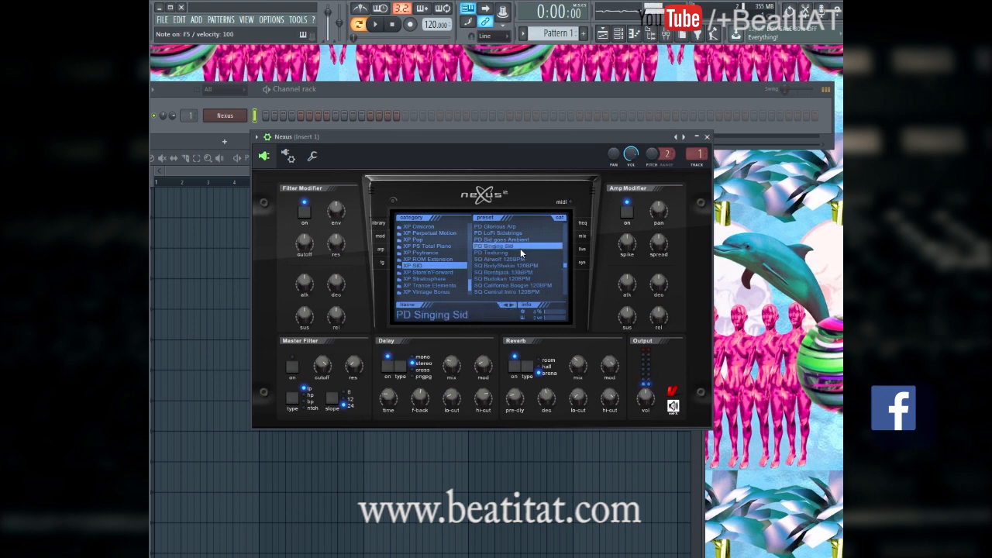
left_click(519, 240)
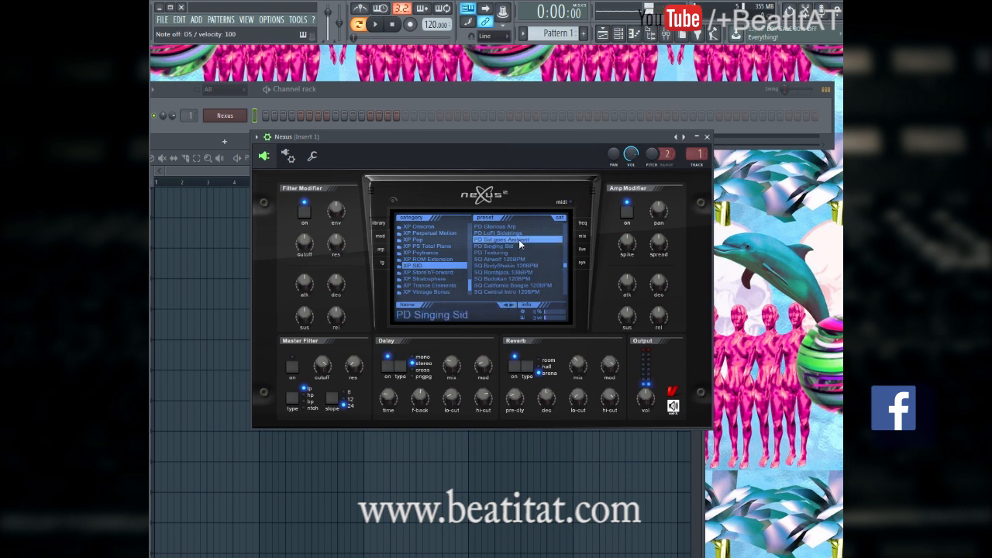
left_click(523, 232)
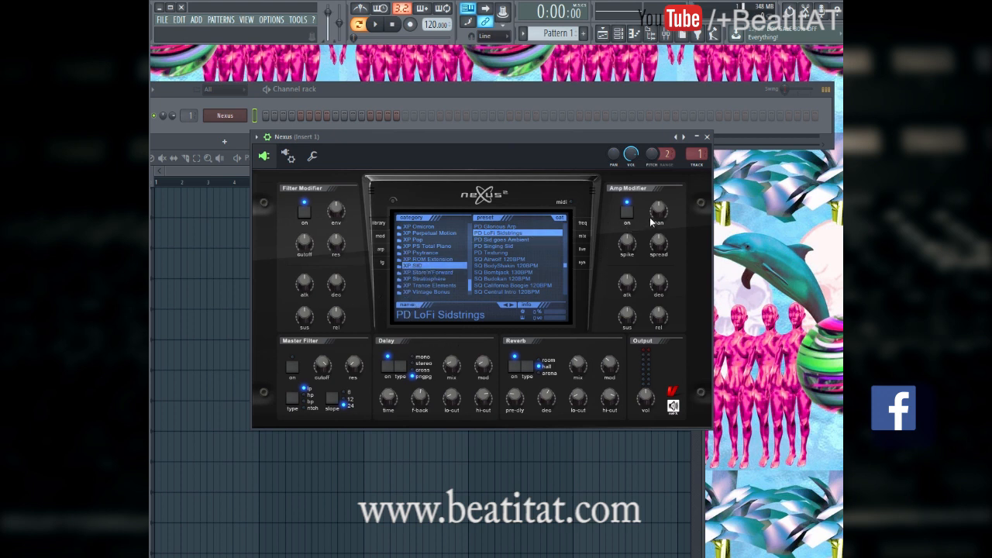
left_click(707, 136)
Step: Rename the Nexus channel as Strings Synth
right_click(242, 115)
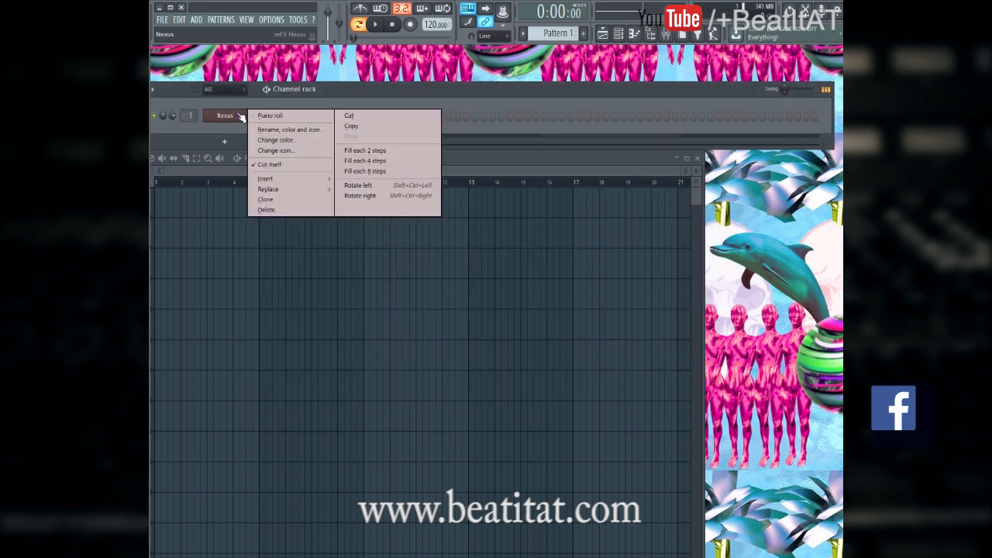
left_click(236, 116)
right_click(223, 114)
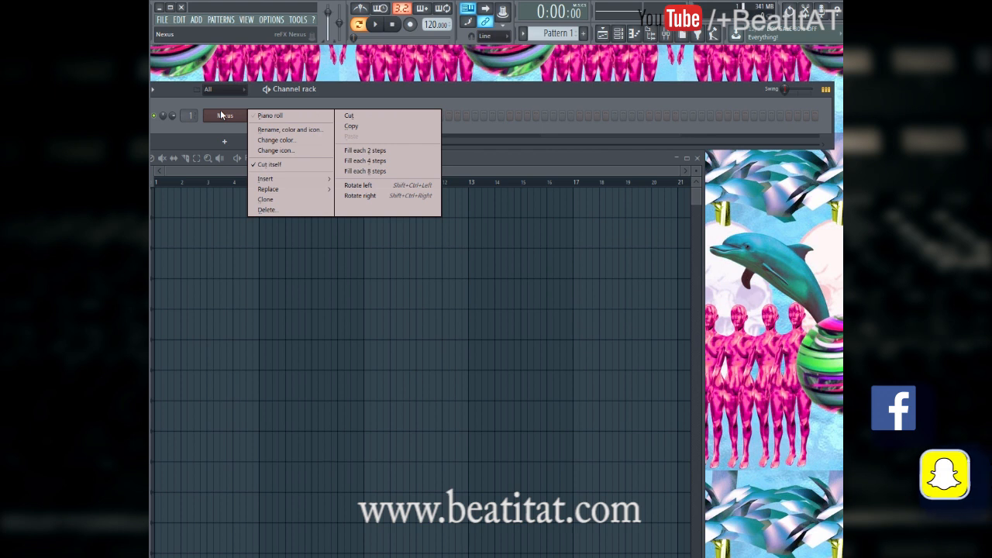
type("r")
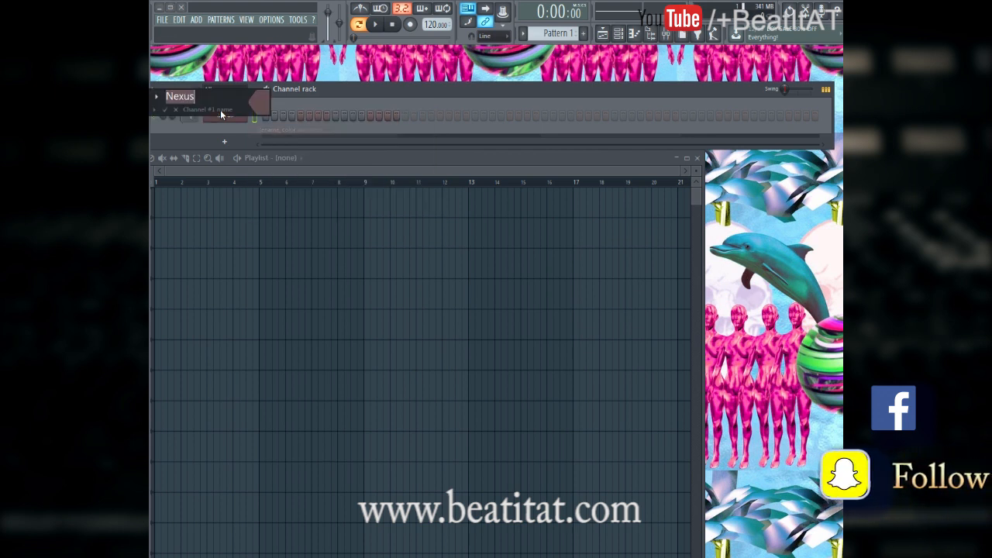
type("Strings")
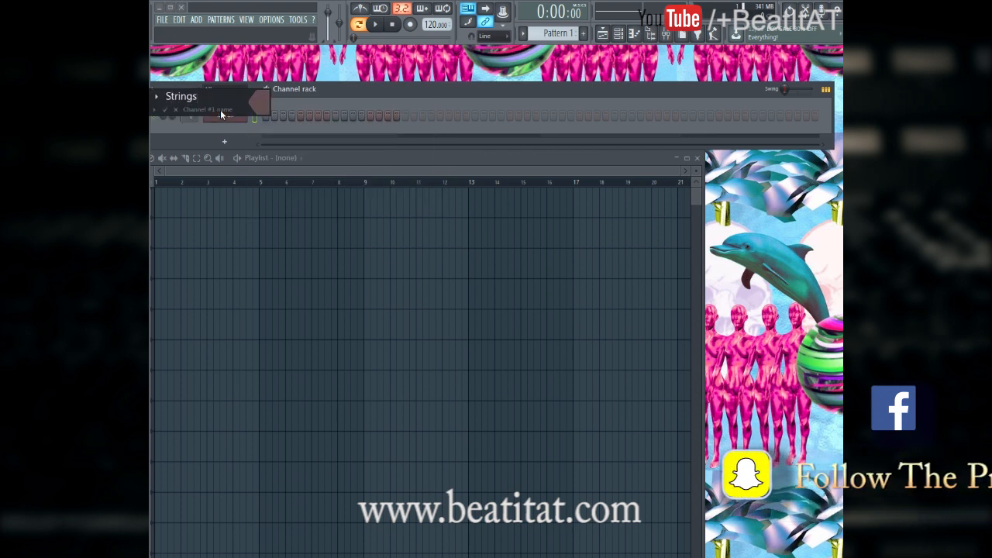
type(" PA")
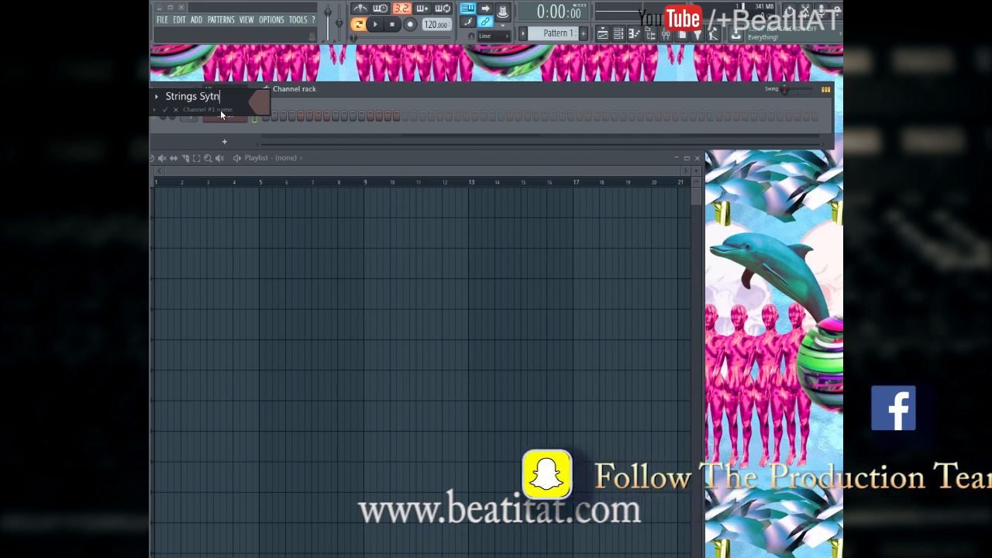
type("Synth")
key("Return")
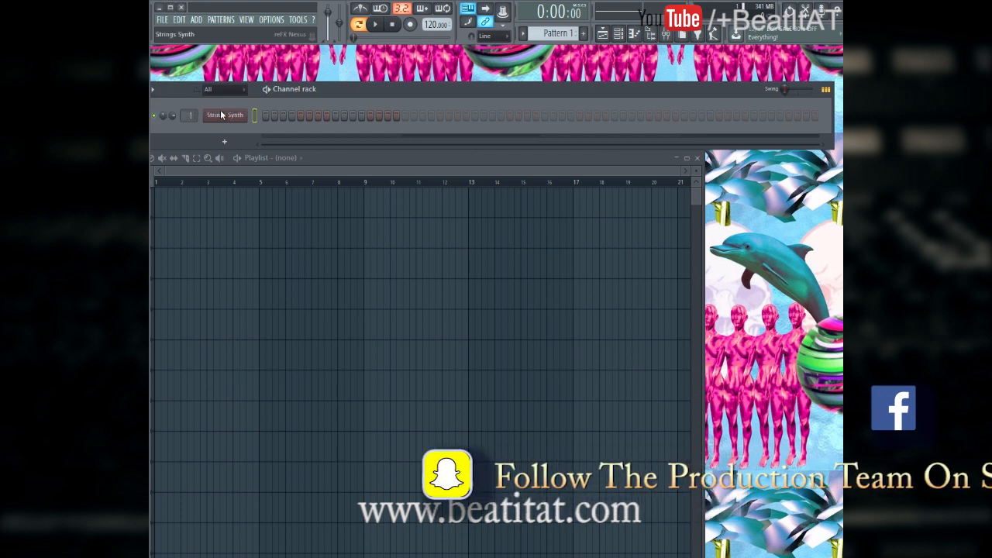
Step: Open the Strings Synth piano roll and draw a G6 note 12 steps long from the start of bar 1
right_click(224, 115)
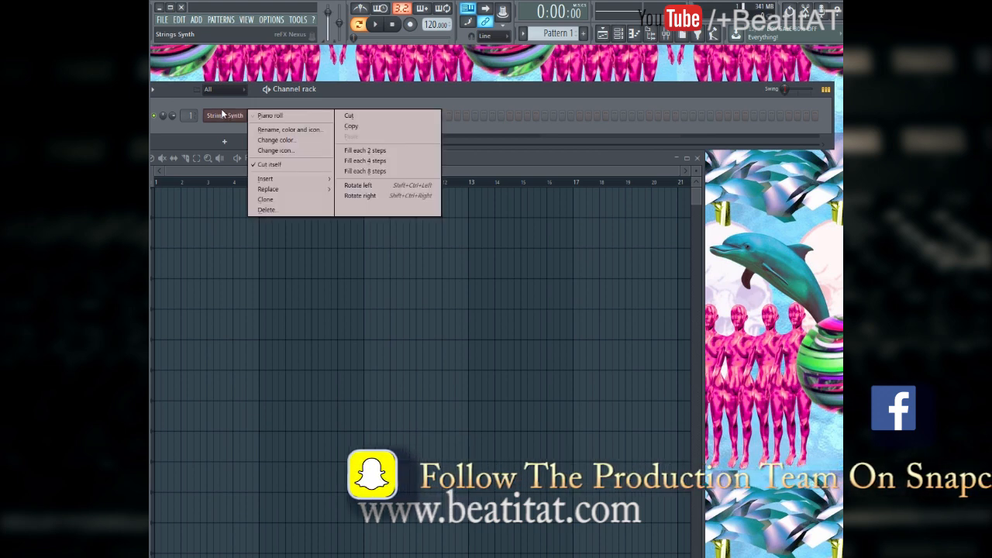
left_click(264, 116)
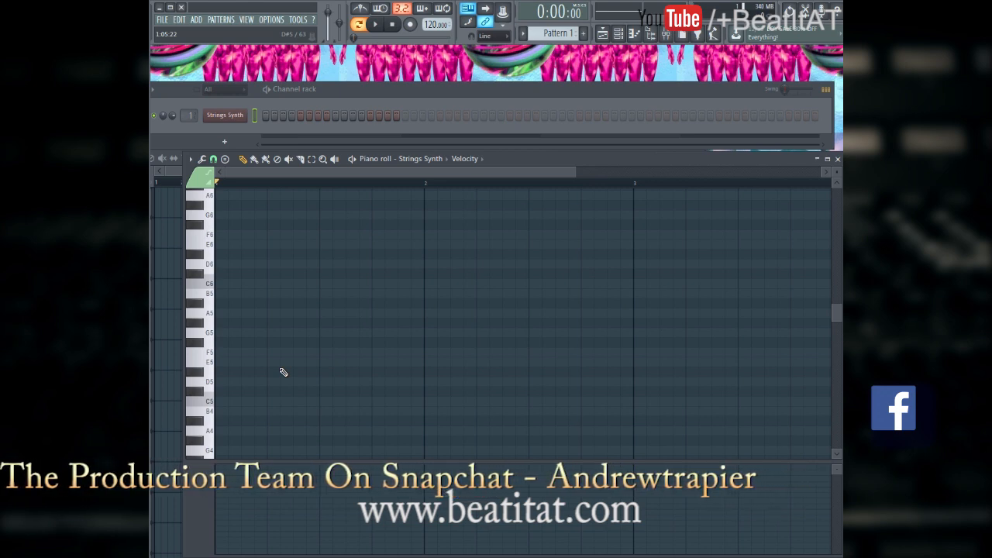
left_click_drag(233, 362, 183, 367)
right_click(219, 363)
scroll(226, 343, "up", 3)
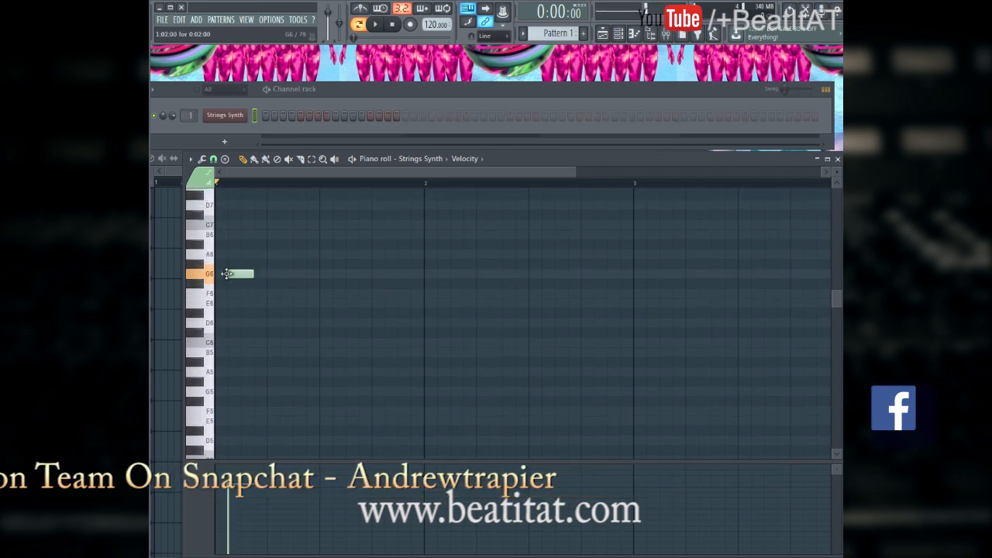
left_click(231, 275)
left_click_drag(240, 275, 400, 291)
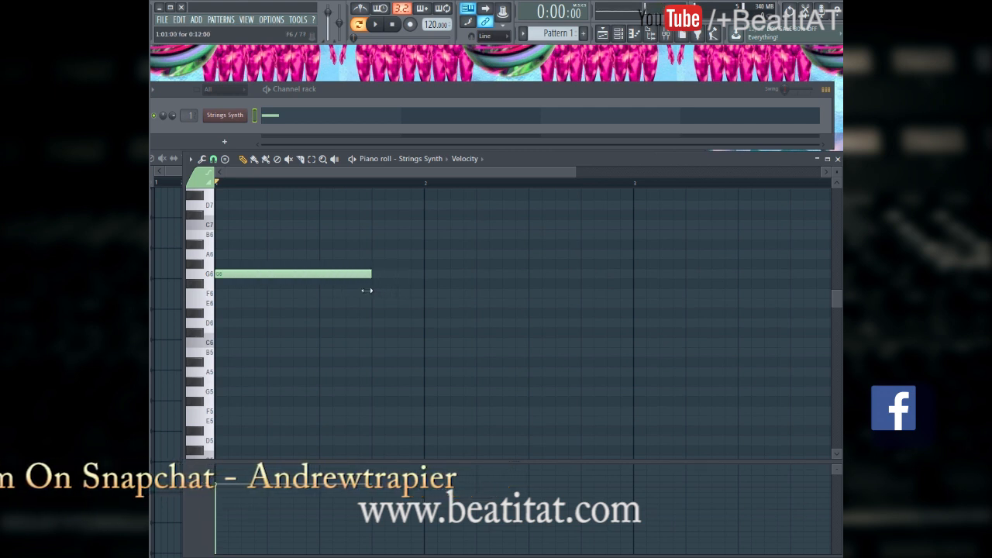
scroll(418, 295, "down", 2)
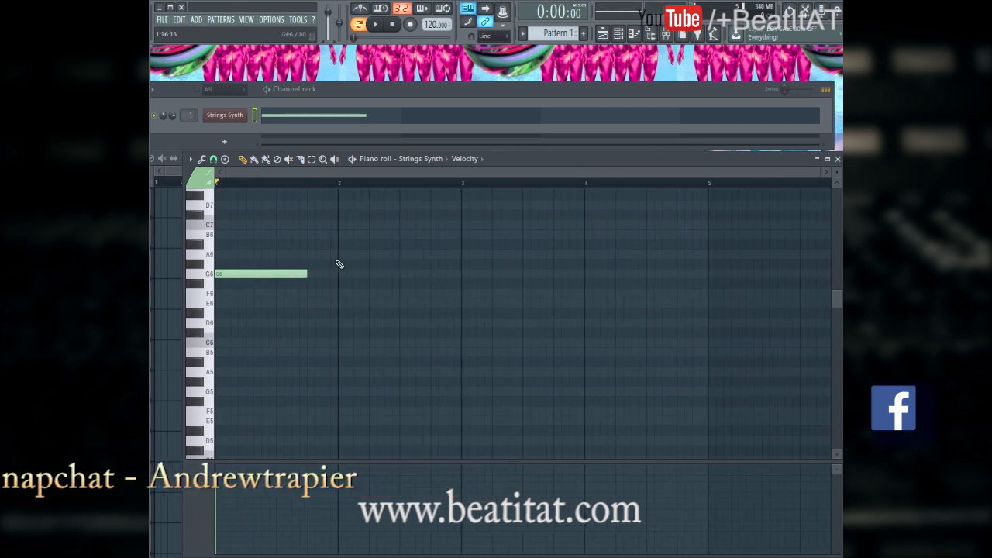
Step: Play the pattern and add a B6 note right after the G6 note
key("space")
left_click(314, 235)
key("space")
Step: Try an eight-step F6 note at bar 2 followed by an eight-step D6 note, and delete both
left_click_drag(399, 235, 399, 293)
left_click(349, 254)
key("space")
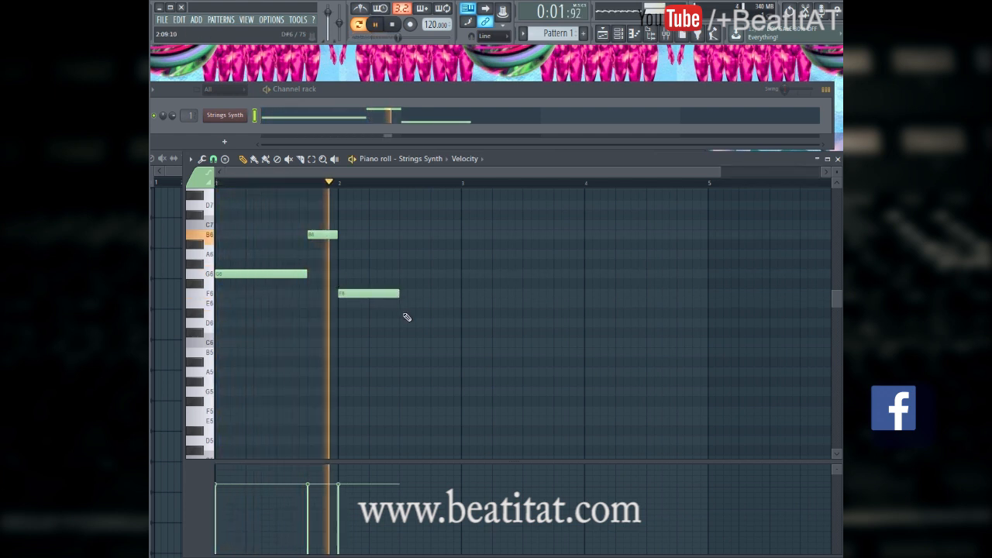
left_click(403, 322)
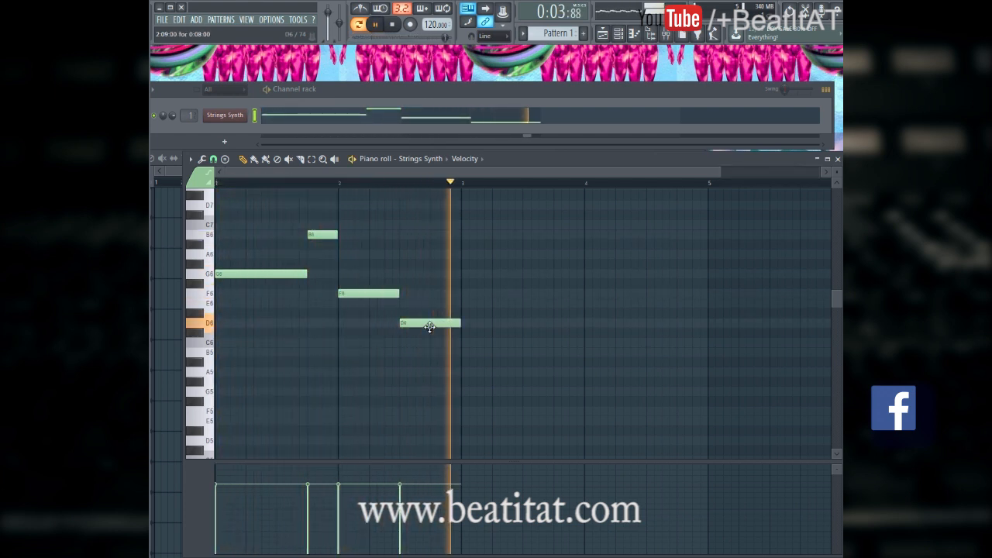
right_click(380, 294)
right_click(424, 324)
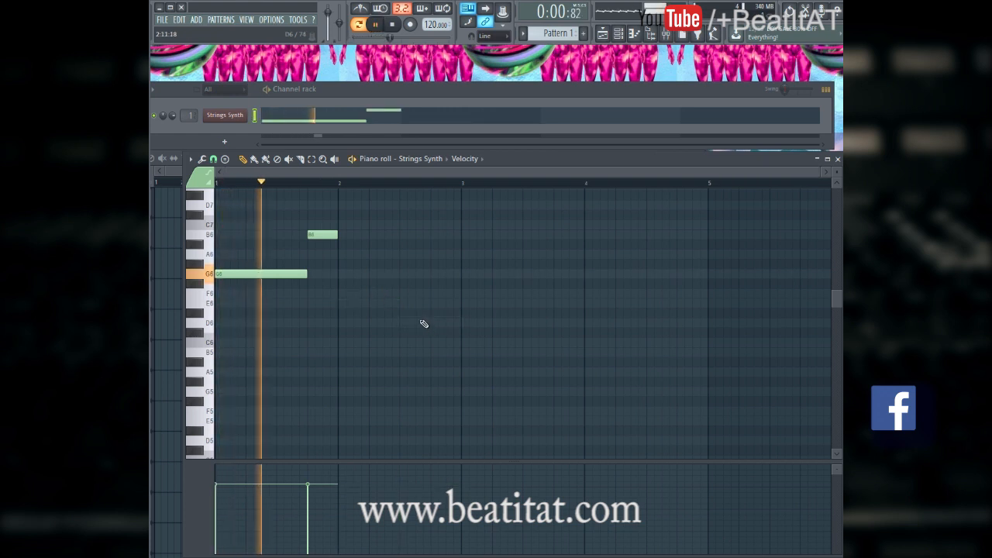
key("space")
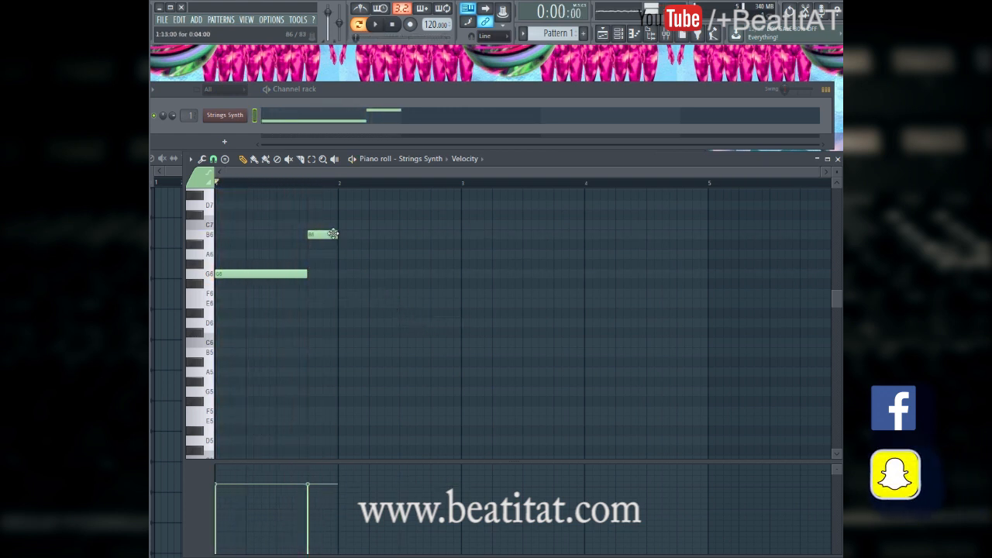
Step: Lengthen the B6 note to 12 steps, add an eight-step E6 note right after it, and play the pattern
left_click_drag(347, 236, 398, 239)
key("space")
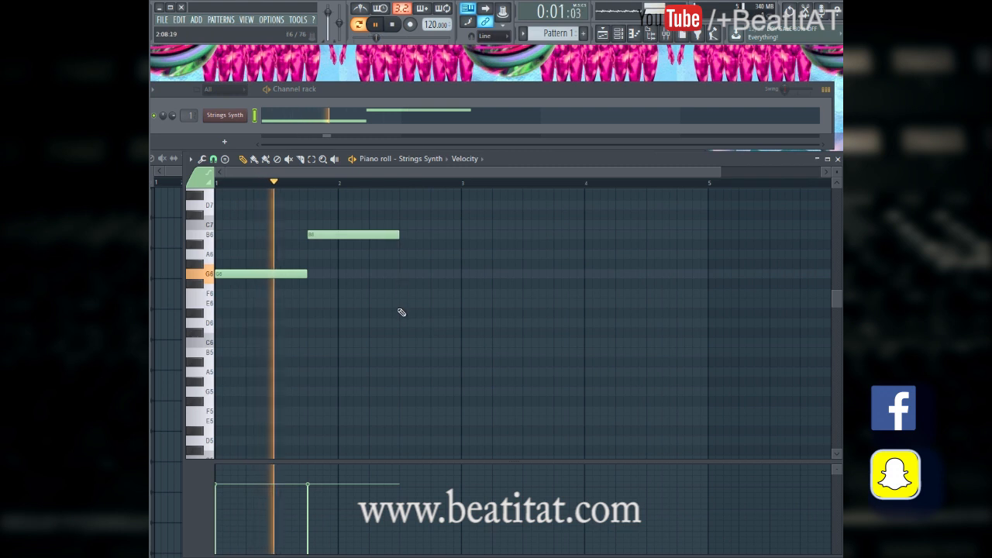
left_click(402, 313)
left_click_drag(483, 313, 446, 304)
key("space")
key("space")
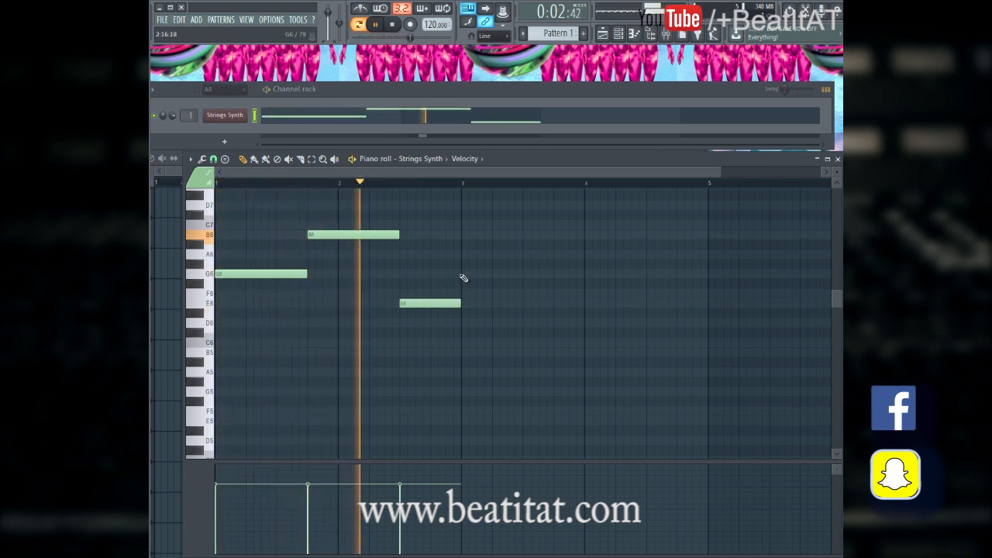
Step: Lengthen the E6 note to one bar and add a one-bar A6 note right after it
left_click(463, 276)
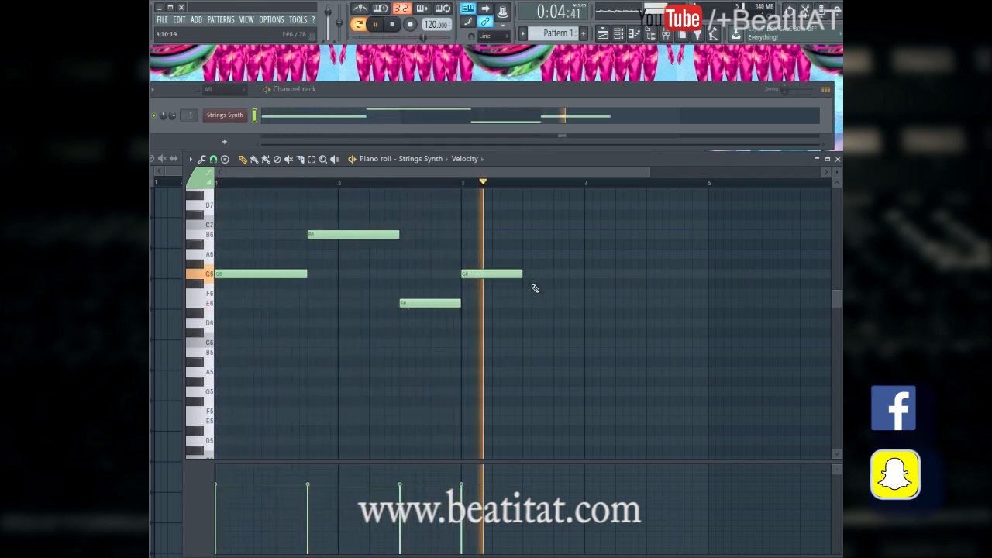
right_click(496, 274)
left_click_drag(462, 303, 522, 304)
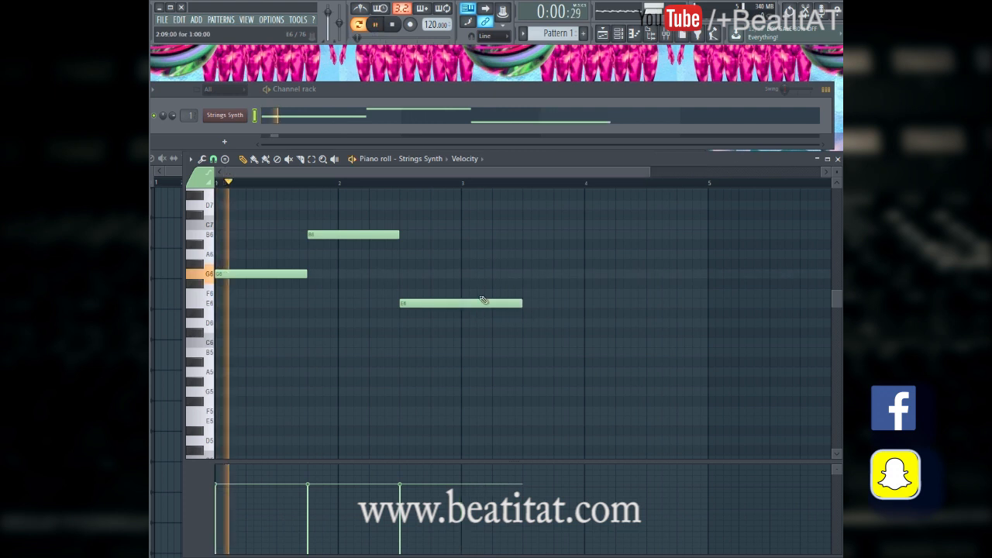
left_click(527, 255)
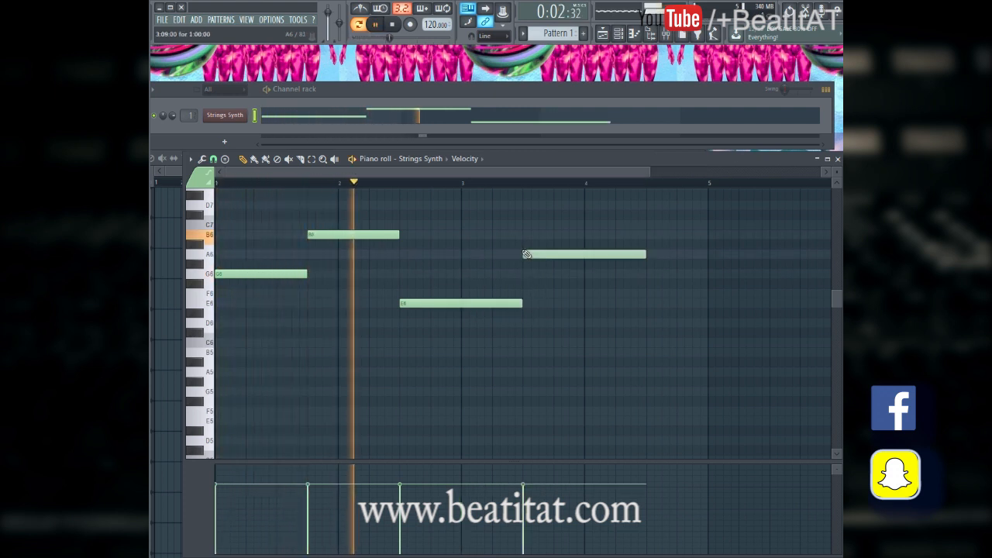
left_click_drag(643, 255, 584, 265)
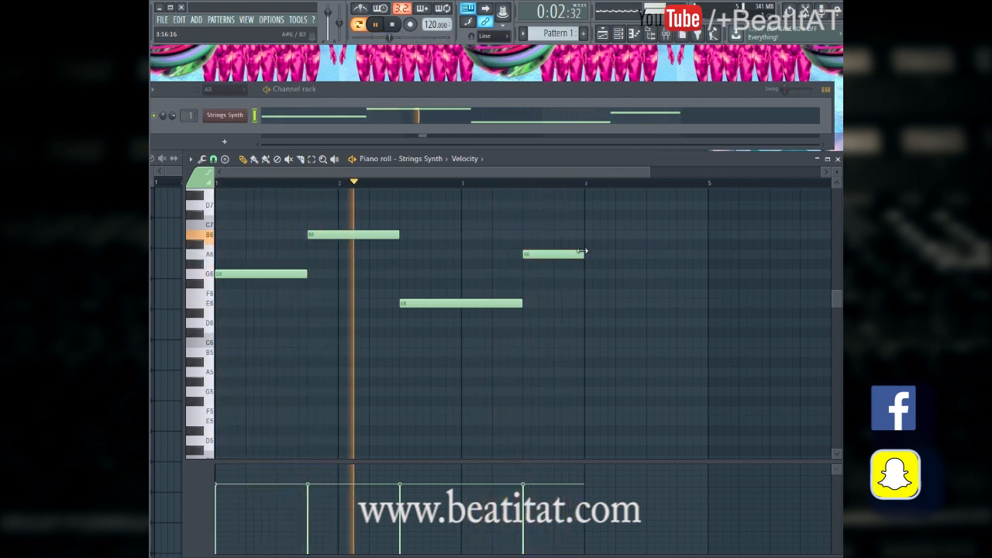
scroll(588, 273, "down", 2)
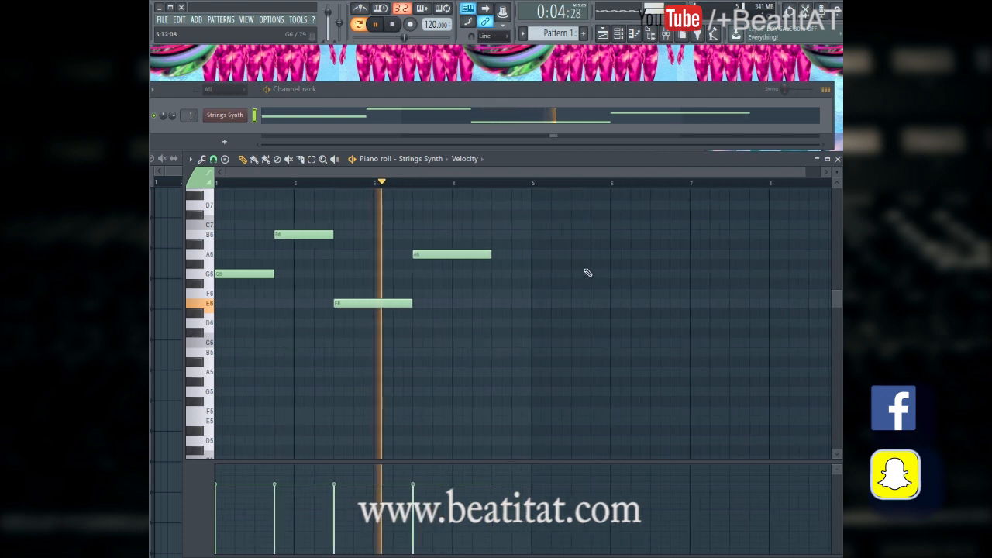
Step: Add an eight-step C7 note right after the A6 note, select the whole melody, and stop playback
left_click(496, 225)
left_click_drag(570, 224, 531, 243)
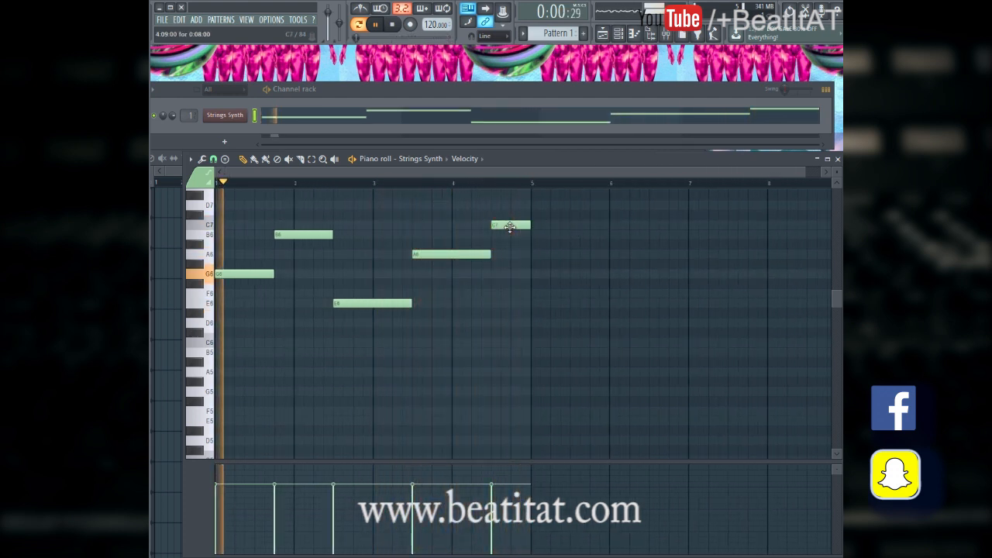
key("ctrl+a")
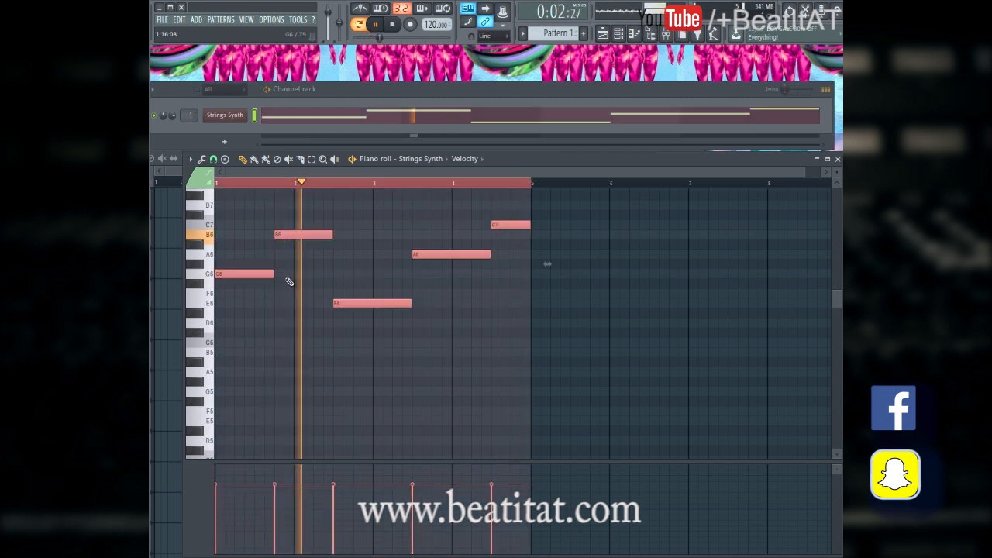
key("space")
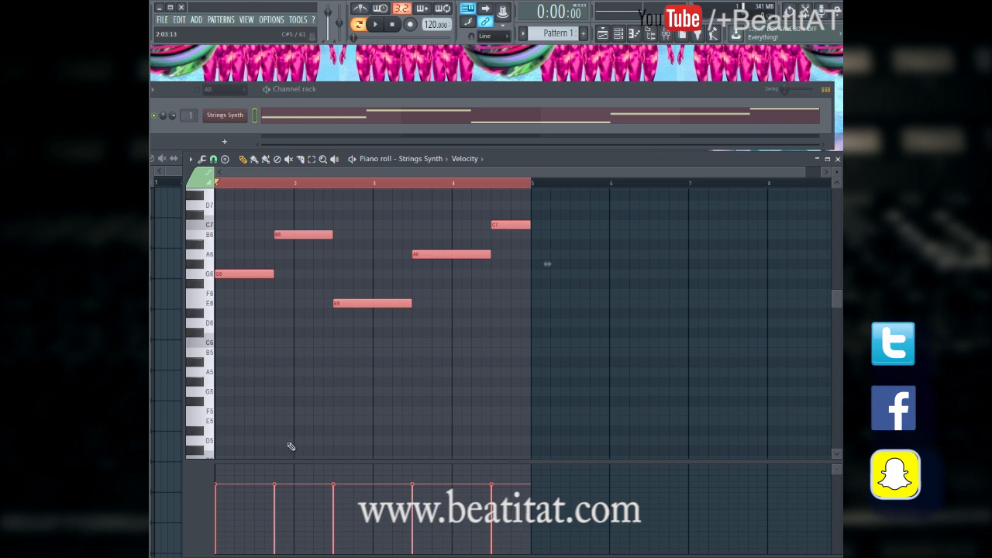
Step: Close the melody's piano roll and route the Strings Synth channel to mixer track 2
left_click(838, 159)
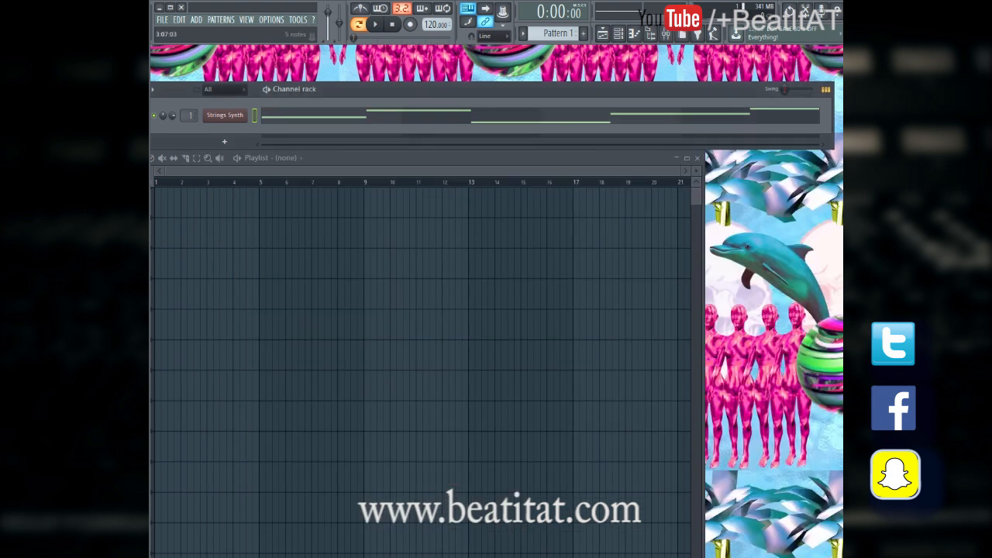
left_click(554, 122)
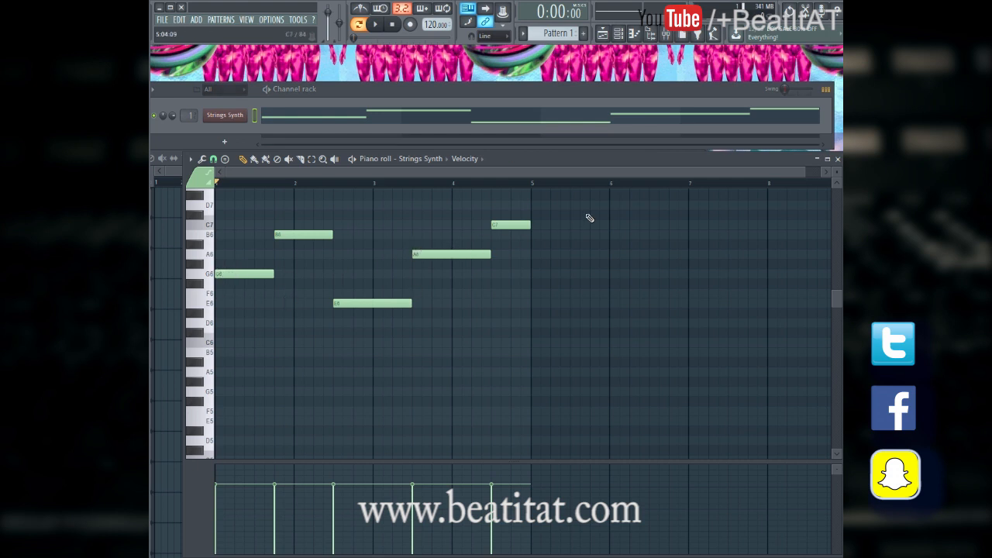
left_click(837, 158)
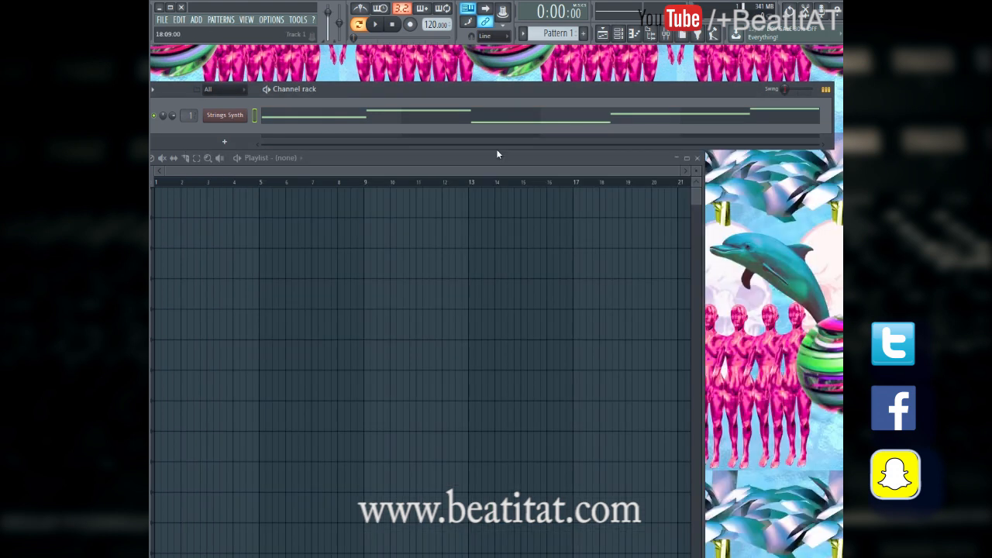
right_click(233, 113)
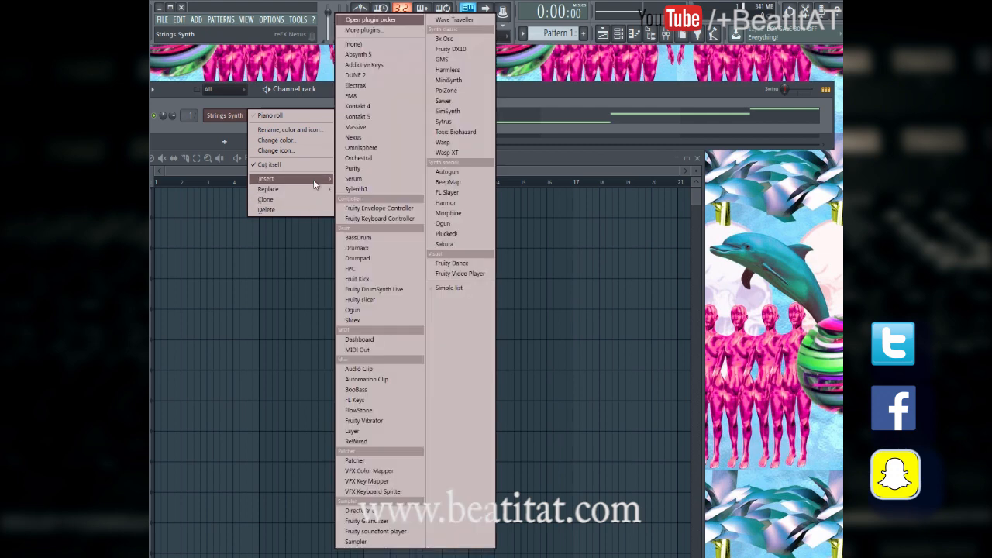
left_click(215, 115)
left_click(216, 116)
left_click_drag(698, 155, 698, 145)
mouse_move(991, 148)
left_mouse_down()
mouse_move(666, 186)
mouse_move(991, 147)
left_mouse_up()
left_click(711, 138)
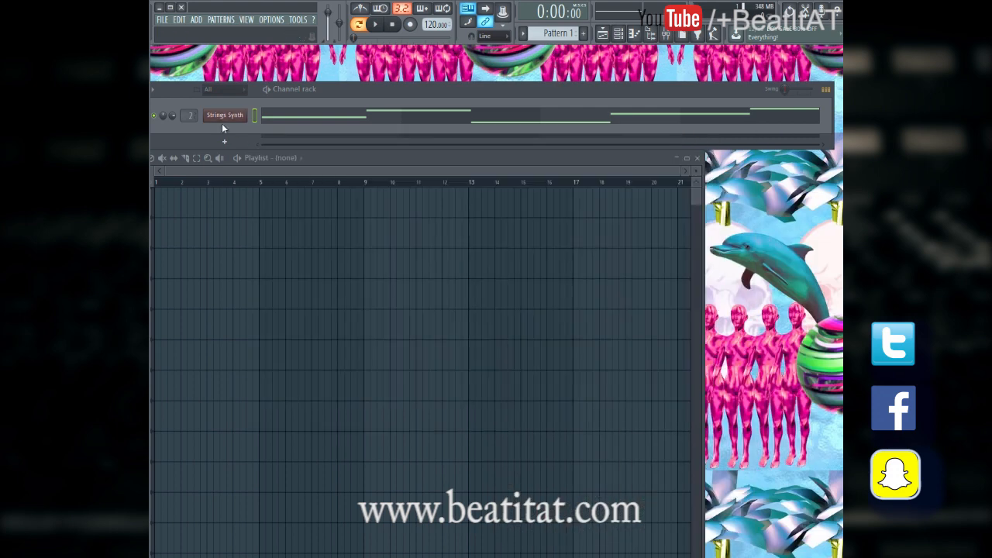
Step: Insert an ElectraX channel above Strings Synth and move its plugin window clear of the channel rack
right_click(221, 117)
mouse_move(260, 177)
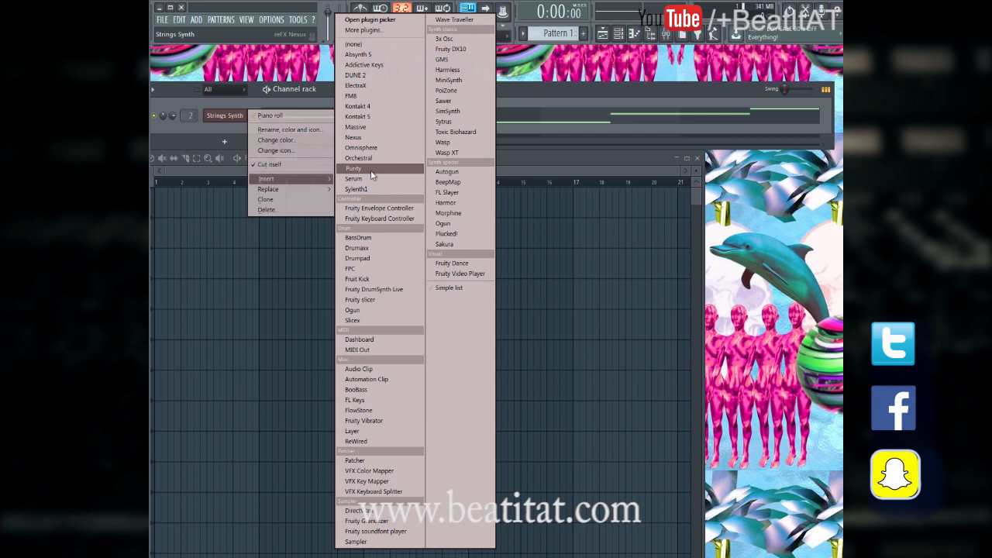
left_click(380, 86)
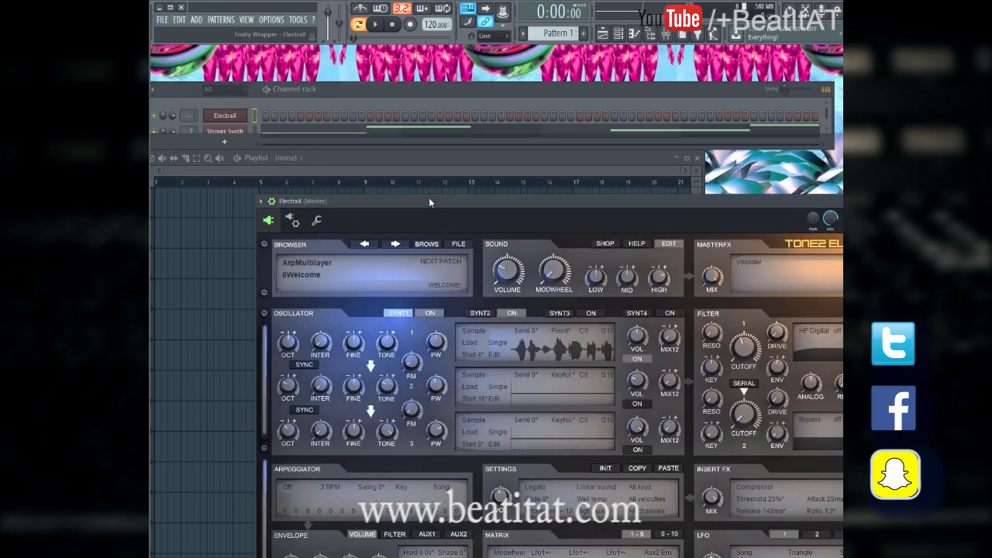
left_click_drag(428, 199, 395, 162)
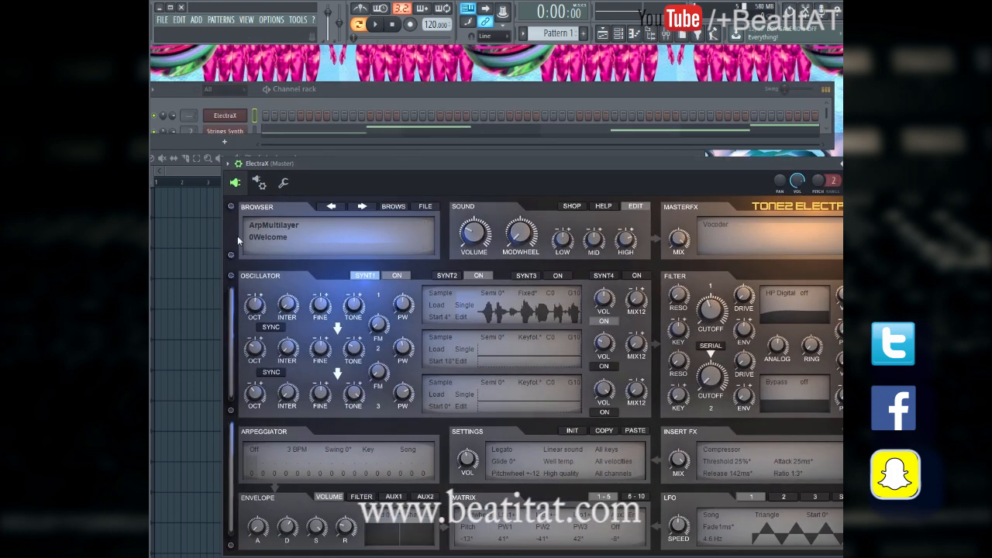
Step: Audition ElectraX presets in the MorphKeys category and load From Tone2 in 1995 MF
left_click(264, 225)
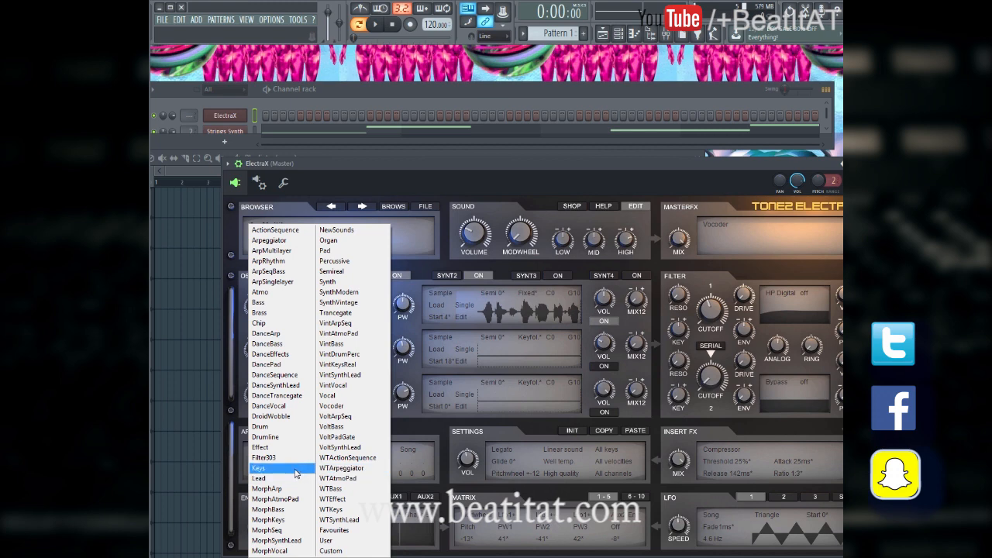
left_click(292, 519)
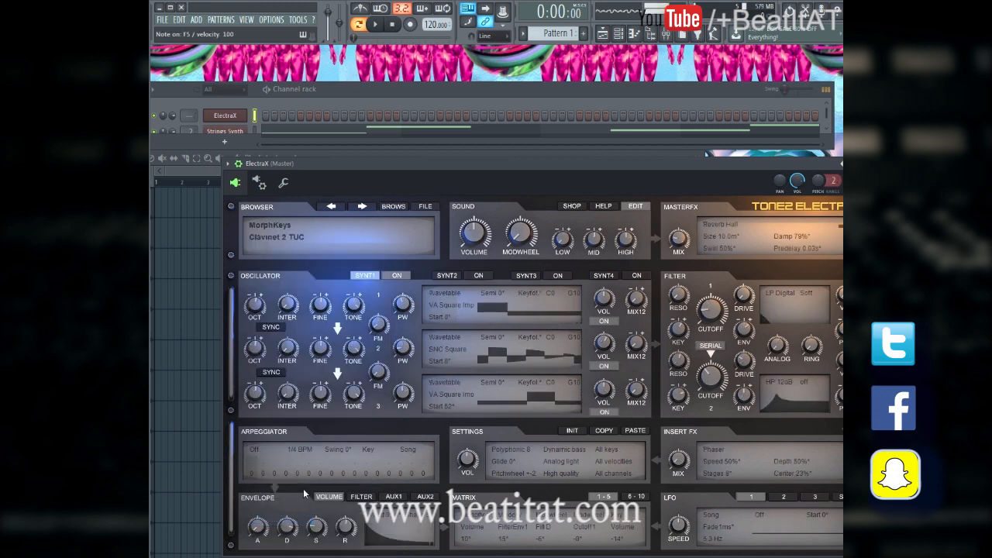
left_click(361, 205)
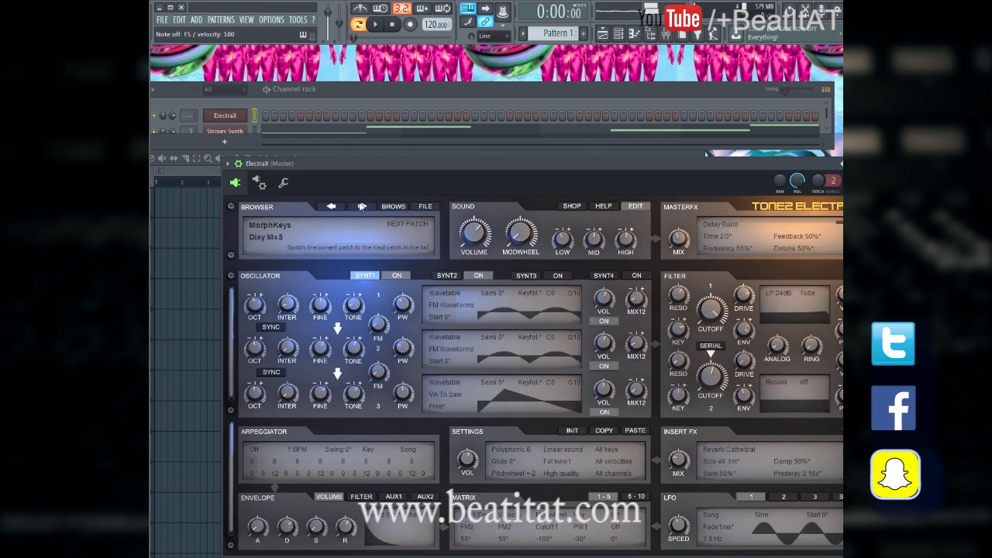
left_click(360, 205)
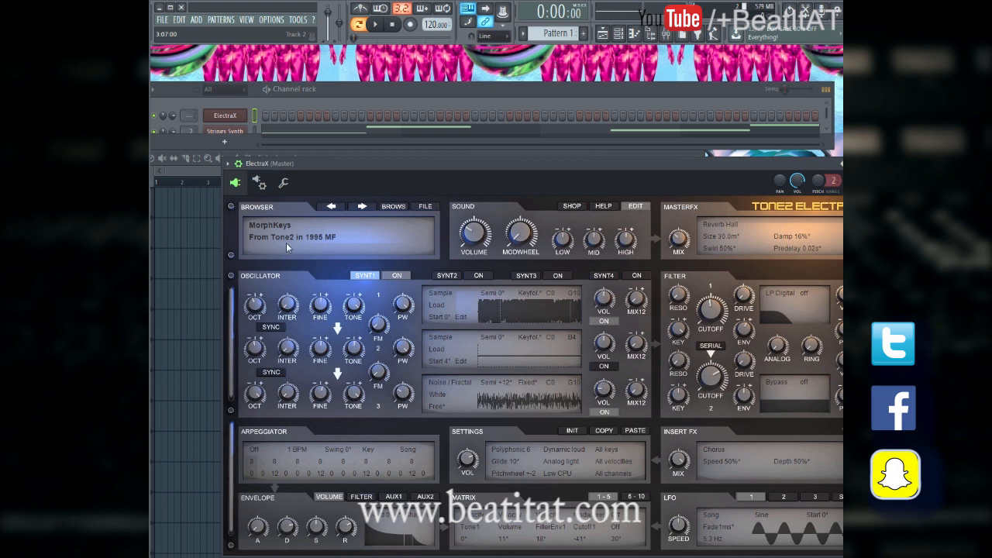
left_click_drag(639, 171, 588, 164)
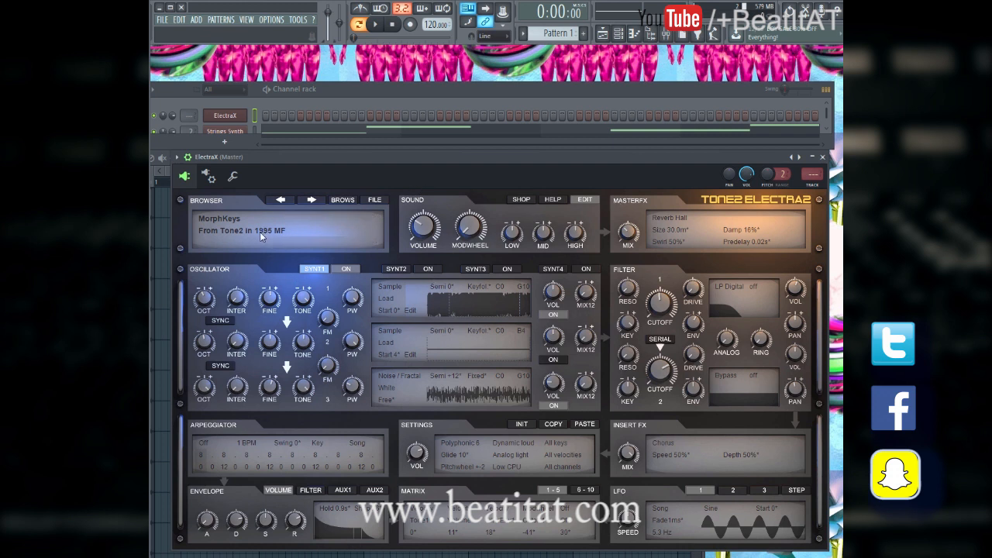
Step: Close the ElectraX plugin window and rename its channel Retro
left_click(824, 158)
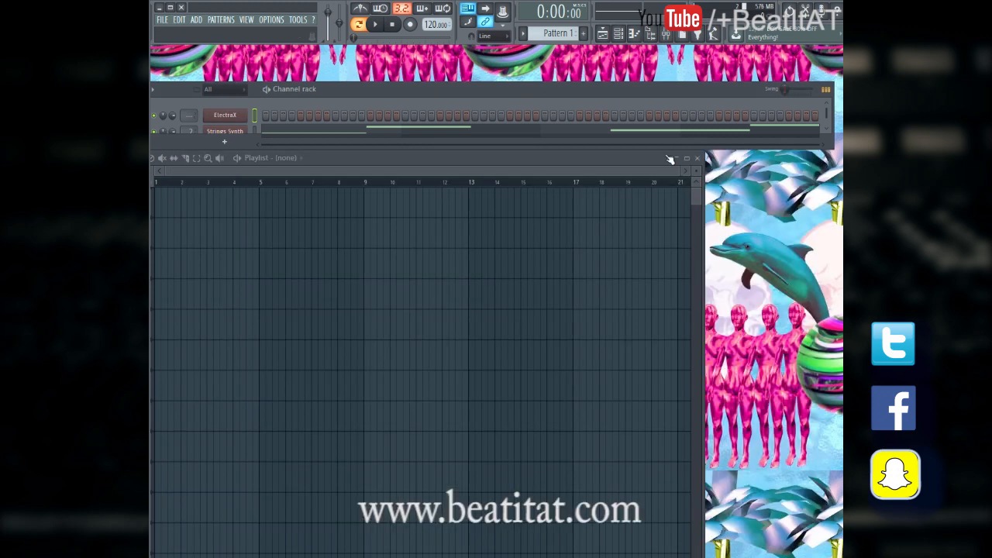
right_click(228, 114)
key("F2")
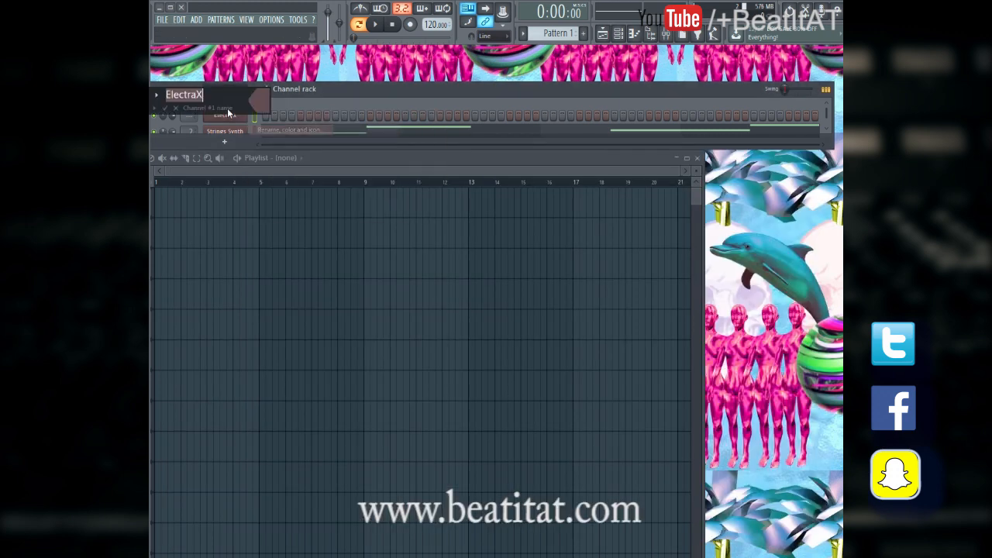
type("Retro")
key("Return")
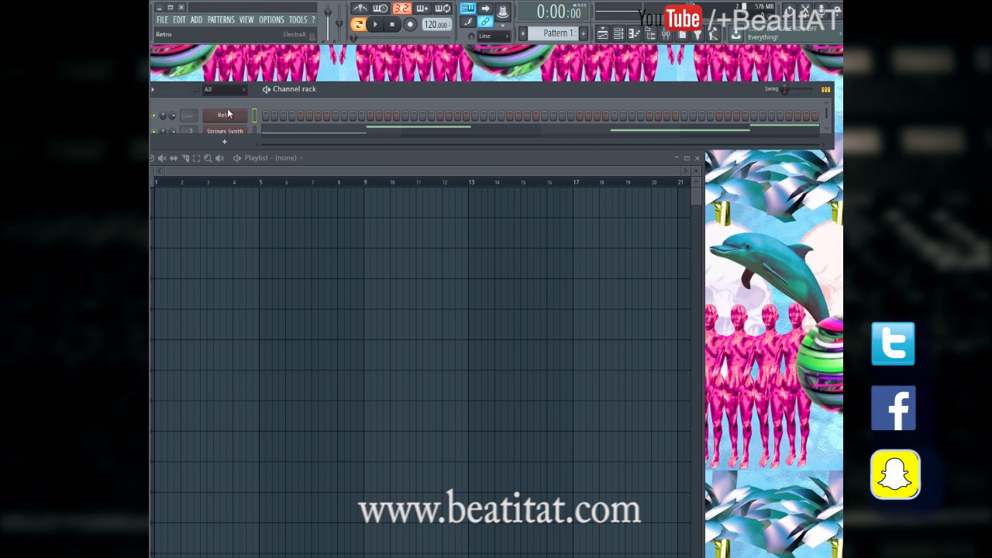
Step: Open the Retro channel's piano roll, close the playlist, and move the channel rack and piano roll apart
right_click(224, 116)
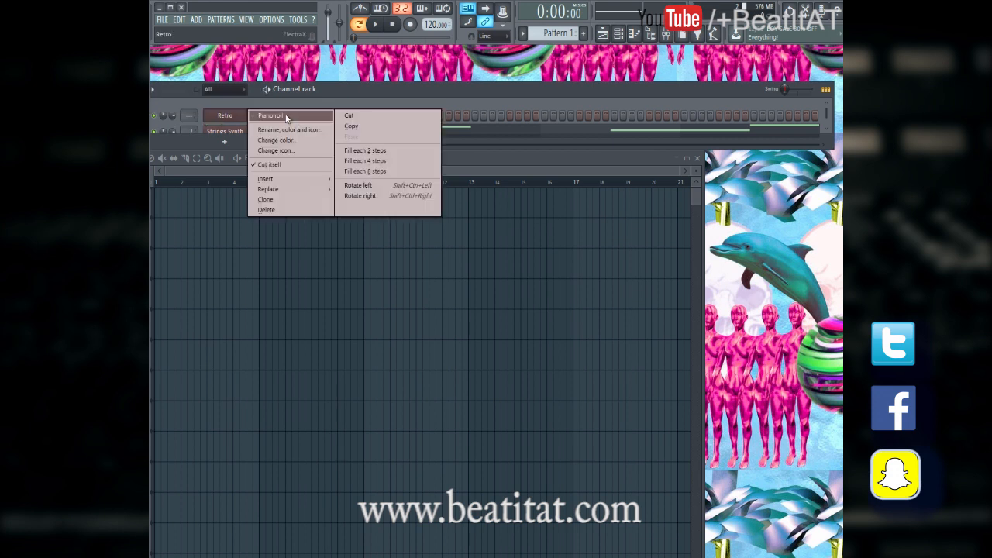
left_click(271, 115)
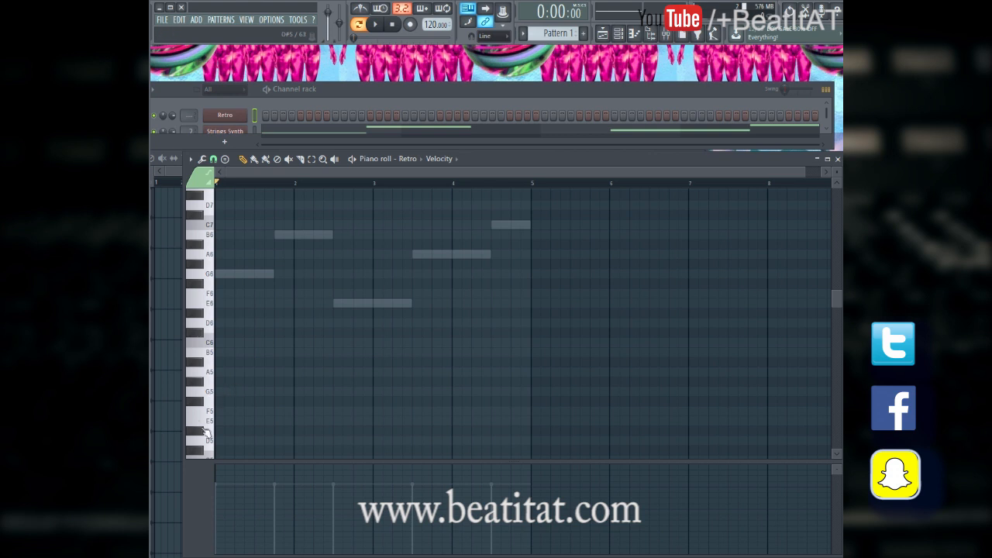
left_click_drag(467, 93, 991, 171)
left_click_drag(558, 162, 560, 291)
left_click(700, 158)
key("v")
left_click_drag(522, 288, 485, 390)
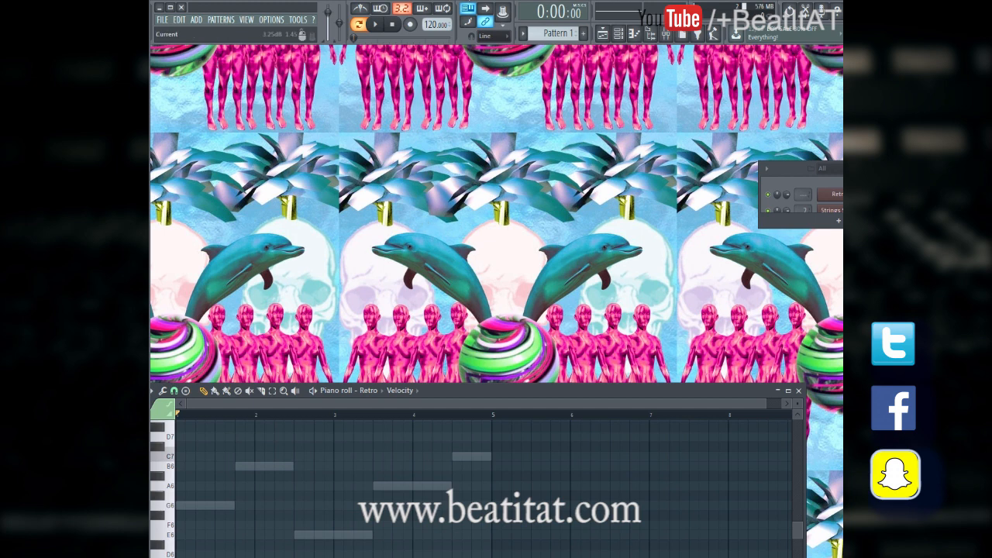
Step: Bring the channel rack fully back into view and arrange the reopened Retro piano roll below it
left_click_drag(963, 167, 471, 61)
left_click_drag(392, 124, 383, 248)
right_click(349, 89)
left_click(406, 91)
key("v")
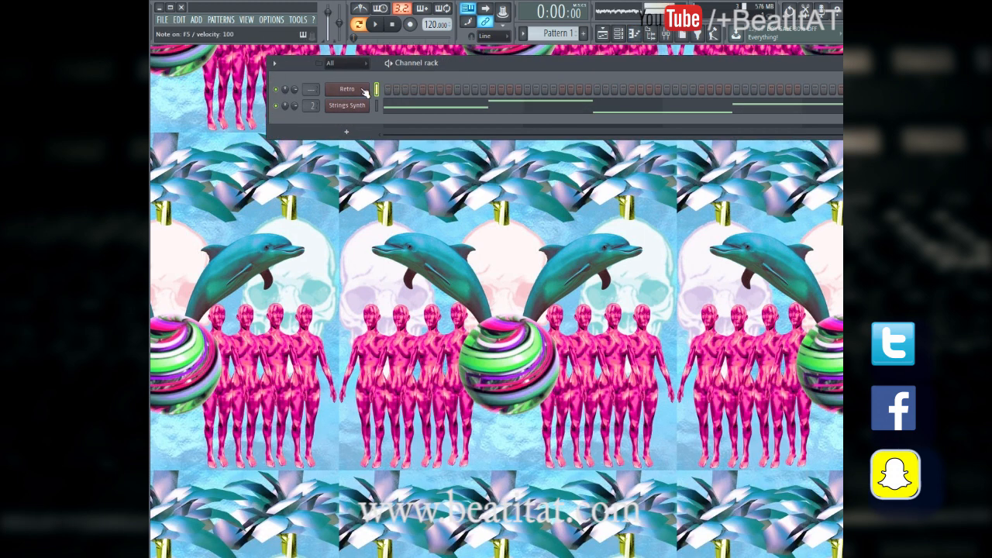
right_click(365, 91)
left_click(405, 92)
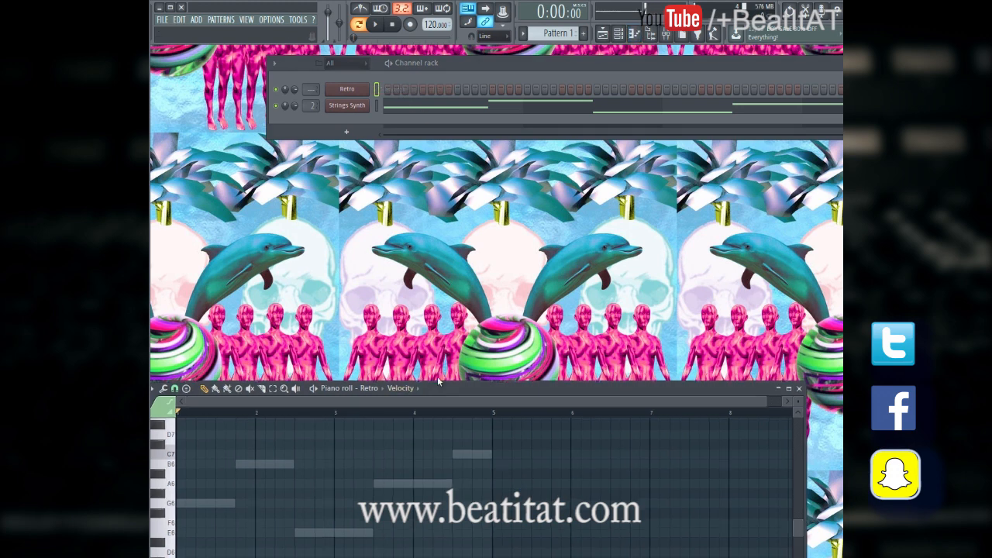
left_click_drag(435, 387, 464, 254)
Step: Add an eight-step A5 note at the start of bar 1, trying and deleting an F#5 note after it
left_click(221, 465)
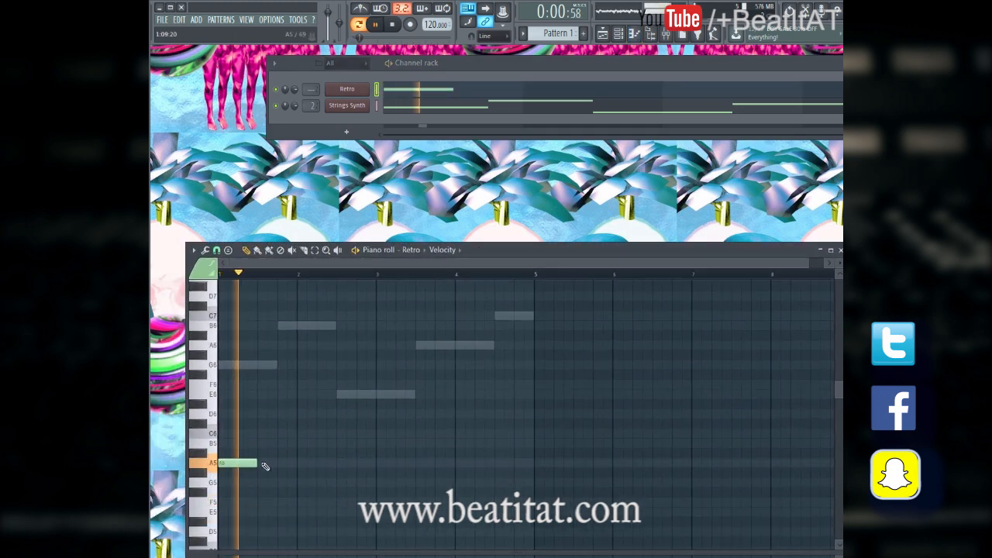
key("space")
left_click(267, 492)
right_click(271, 492)
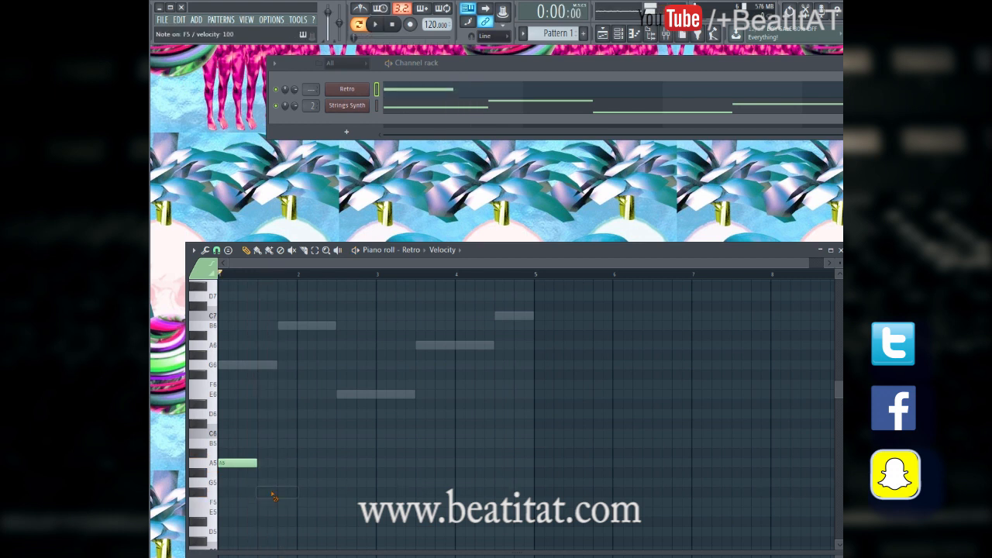
key("space")
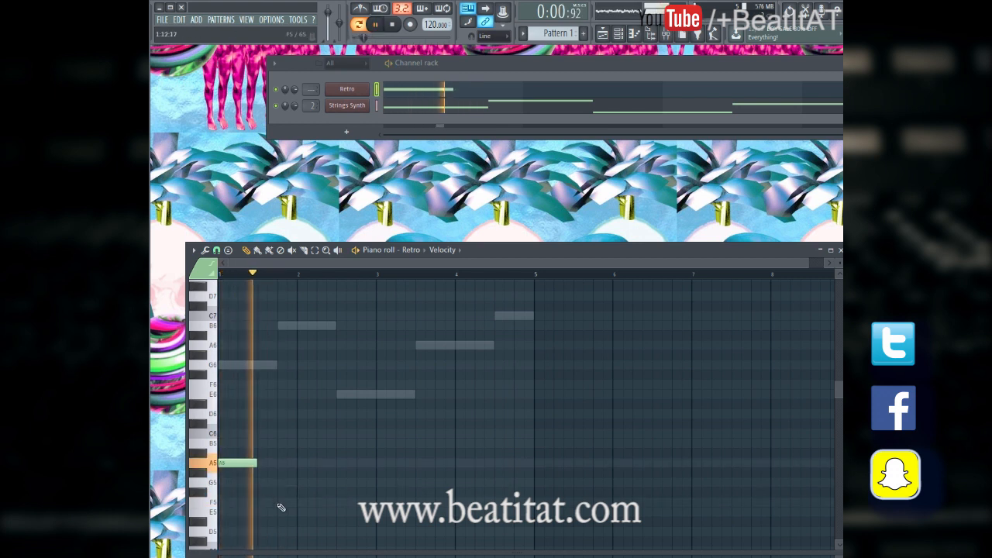
Step: Try a four-step F5 note right after the A5 note and play the pattern
left_click(281, 502)
key("space")
left_click_drag(311, 504, 297, 503)
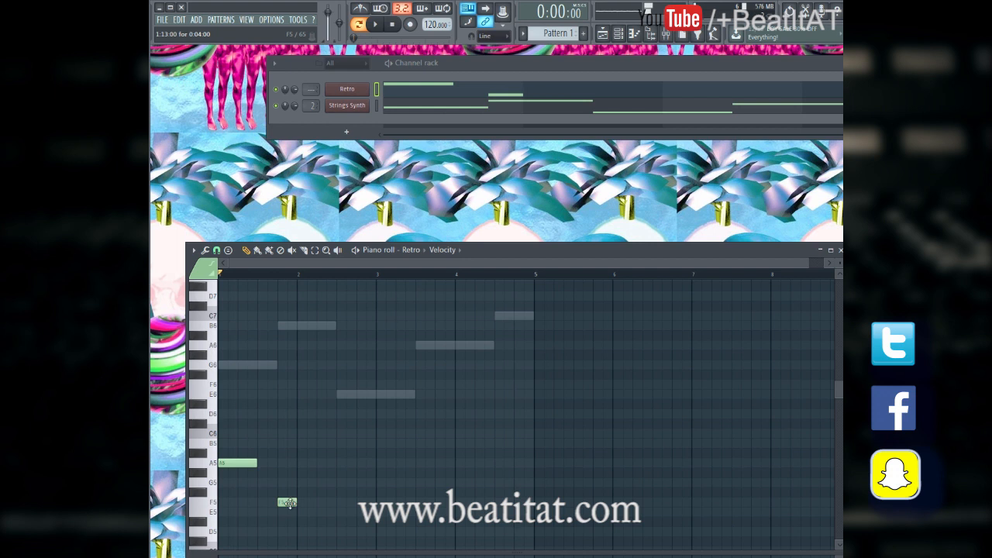
key("space")
key("space")
Step: Add a four-step B5 note at step 13 of bar 1, delete the F5 note before it, and play the pattern
left_click(284, 326)
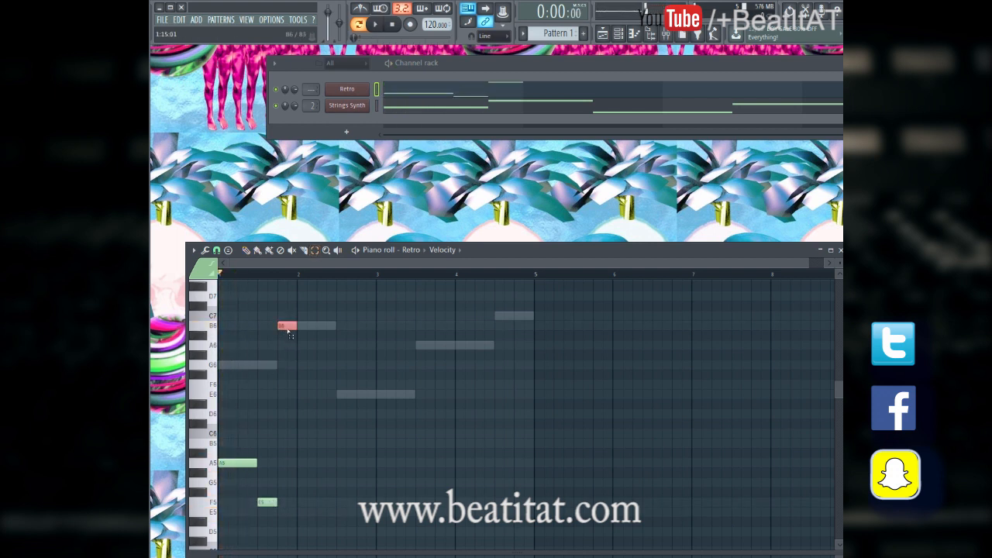
key("space")
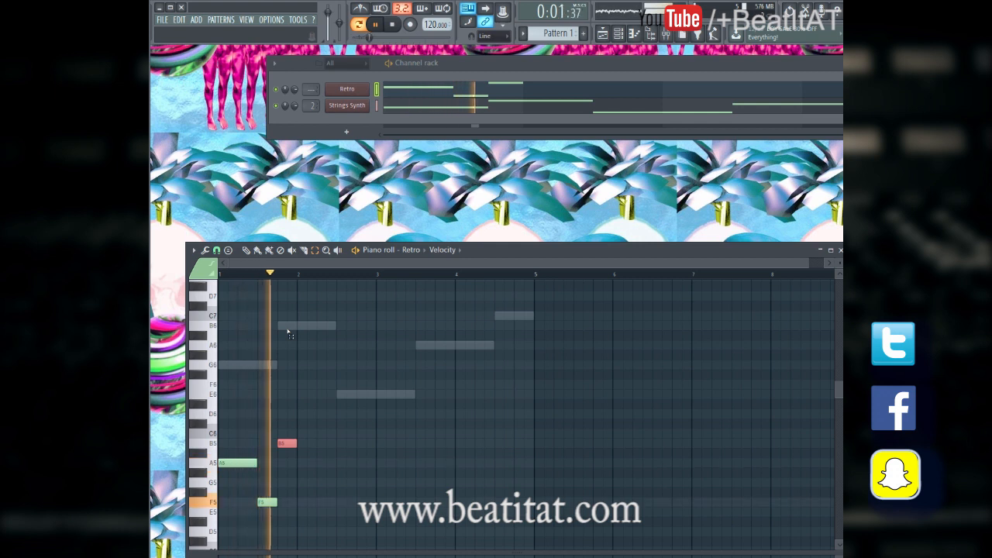
key("space")
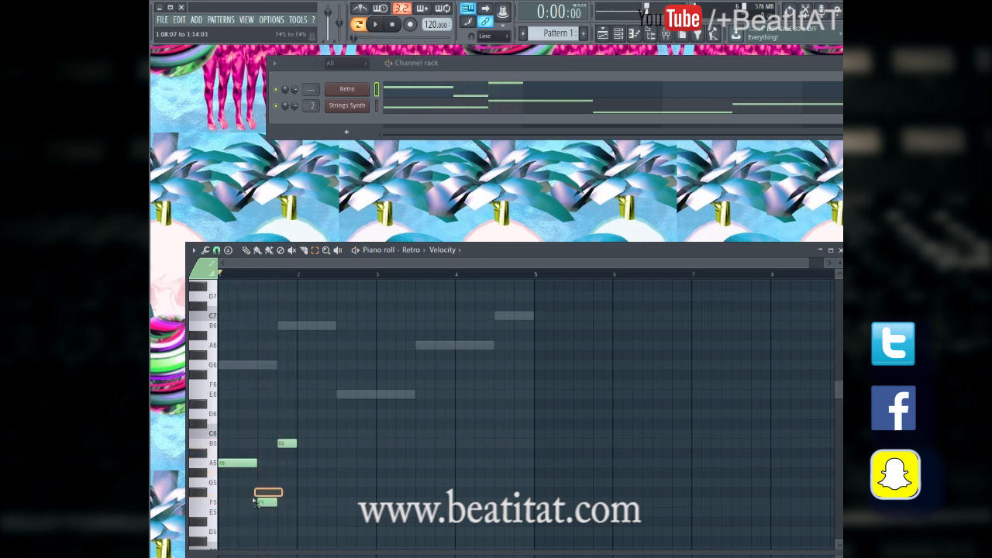
right_click(267, 504)
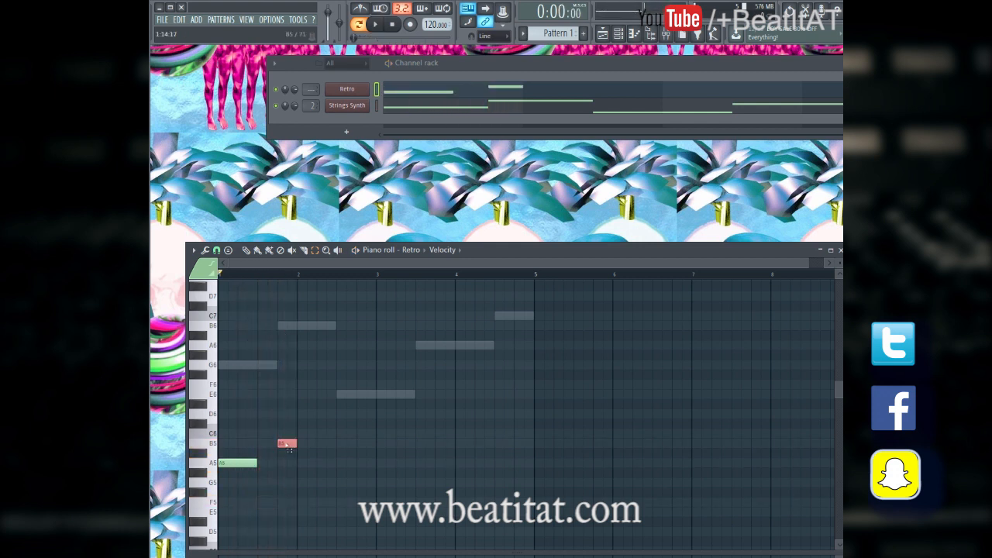
key("space")
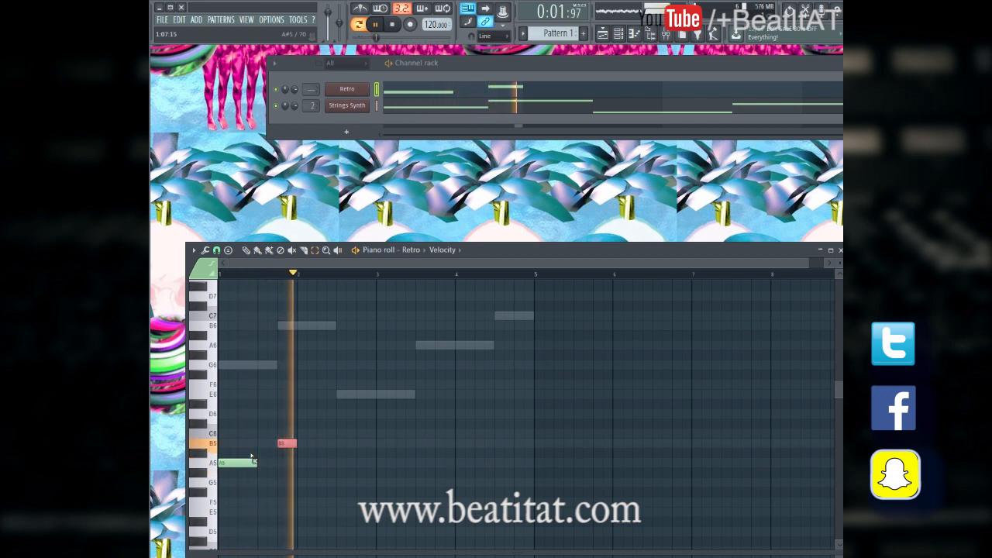
key("space")
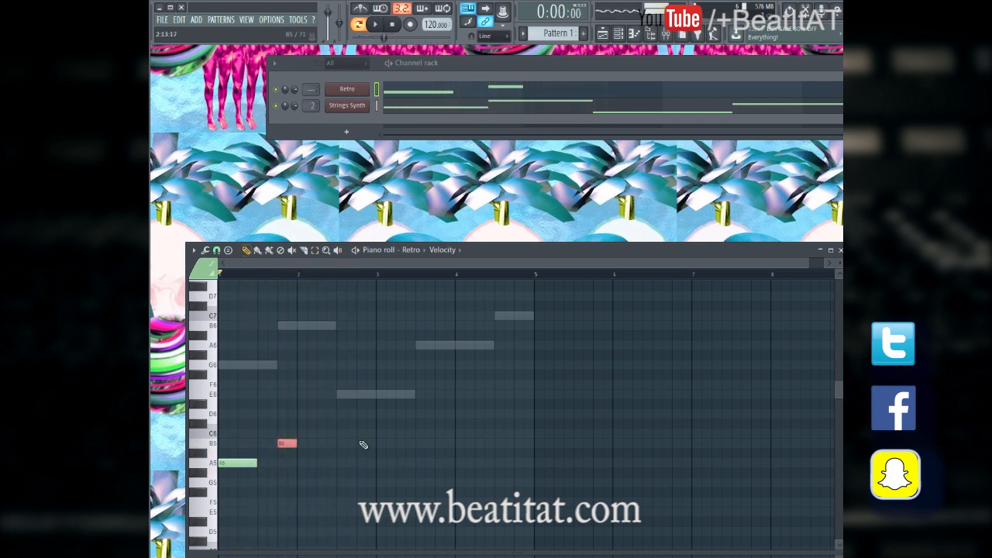
Step: Add four-step E5 and A5 notes at steps 5 and 13 of bar 2 and play the pattern
left_click(335, 395)
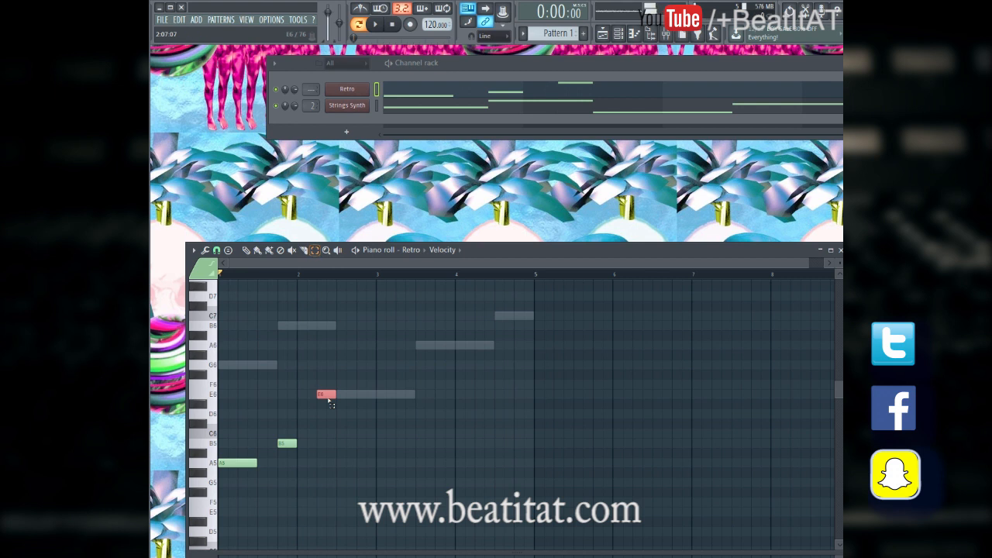
key("ctrl+Down")
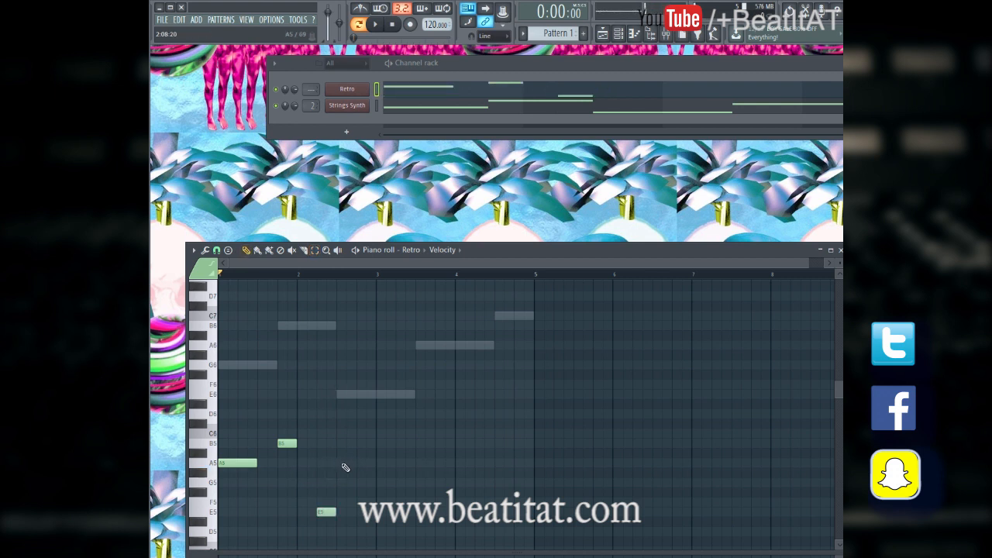
key("space")
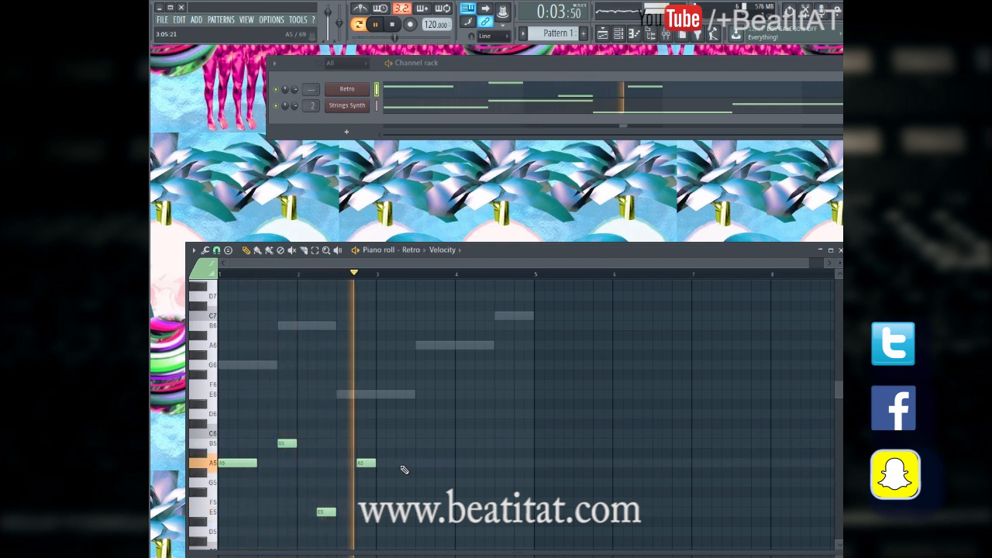
key("space")
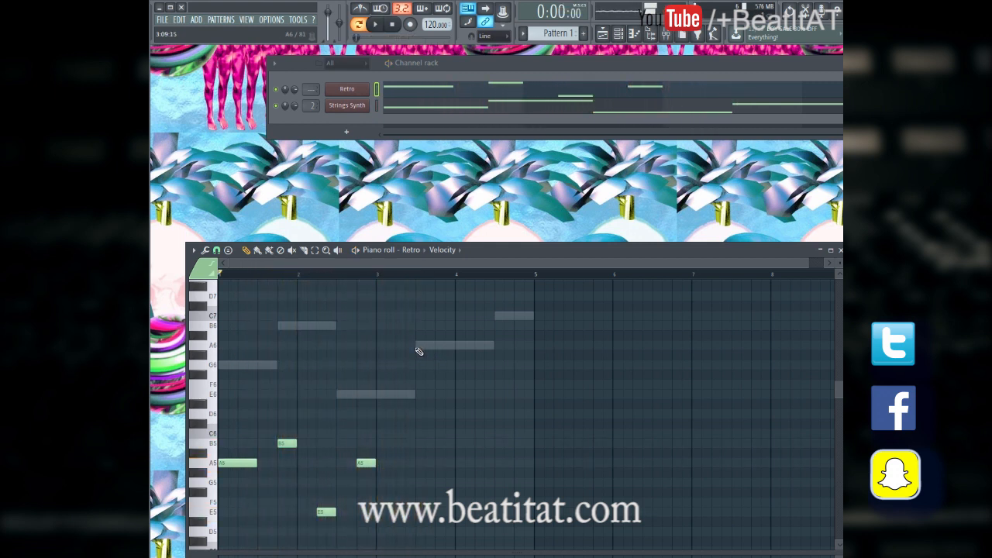
left_click(426, 346)
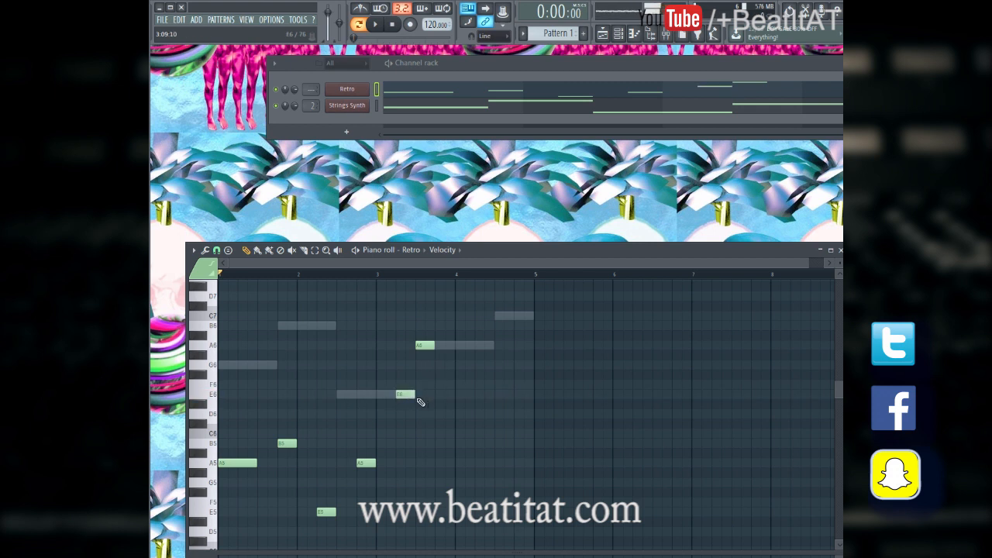
right_click(427, 343)
left_click(499, 317)
right_click(500, 317)
left_click(391, 422)
right_click(392, 422)
Step: Add four-step C6 notes at steps 1 and 9 of bar 3 while playing the pattern
left_click(380, 433)
key("space")
left_click(428, 434)
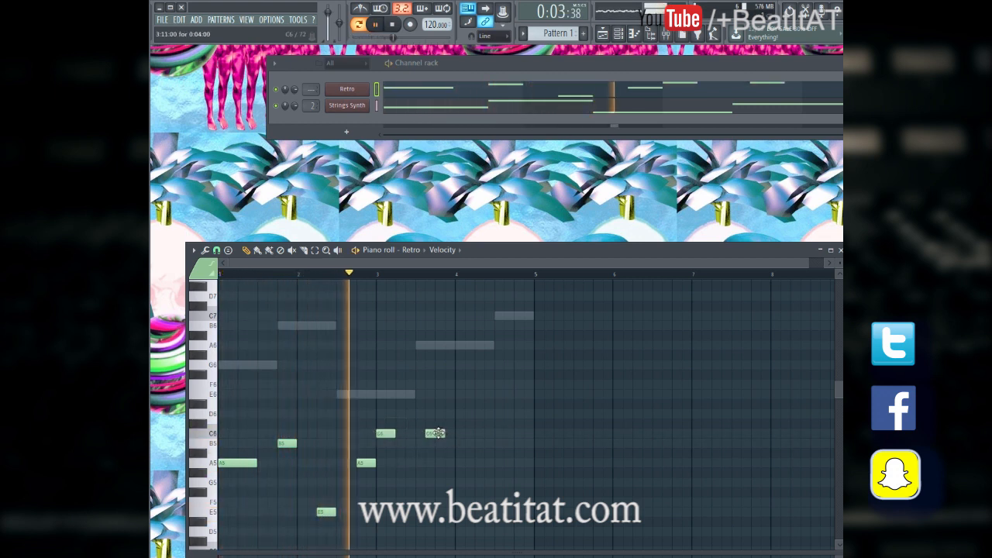
left_click_drag(439, 434, 429, 433)
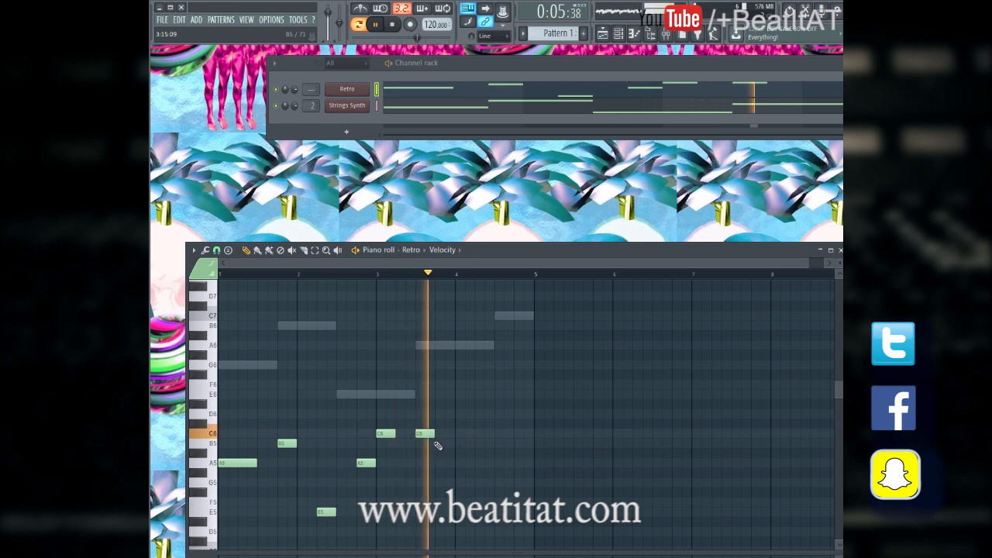
Step: Move the Retro piano roll up, then delete the C6 note starting bar 3 and lengthen the A5 note before it to eight steps
left_click_drag(499, 255, 463, 135)
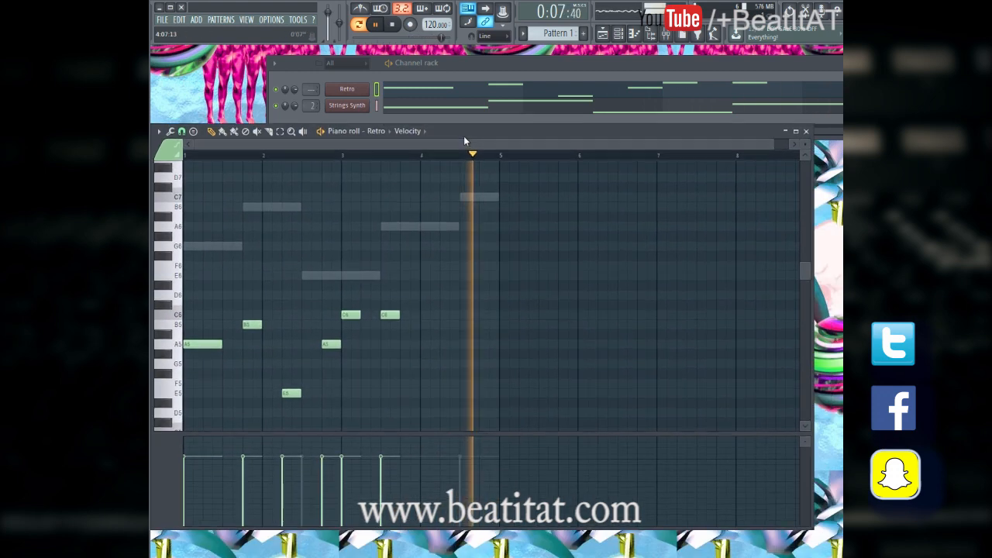
right_click(351, 313)
right_click(333, 345)
left_click(331, 345)
left_click_drag(342, 349, 359, 349)
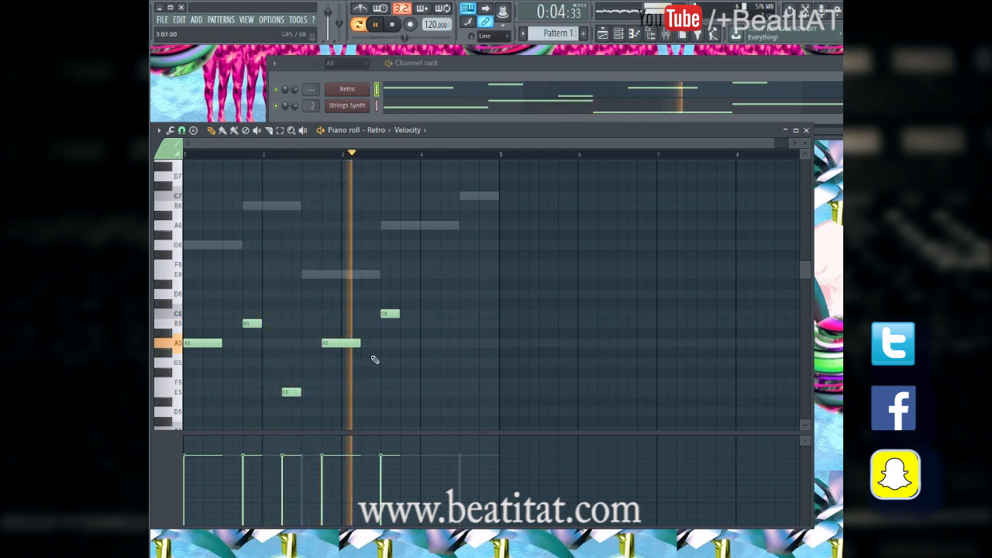
Step: Add a four-step G5 note at the start of bar 4 and a four-step B5 note at its step 9 during playback
left_click(423, 334)
key("space")
left_click_drag(424, 334, 440, 364)
key("space")
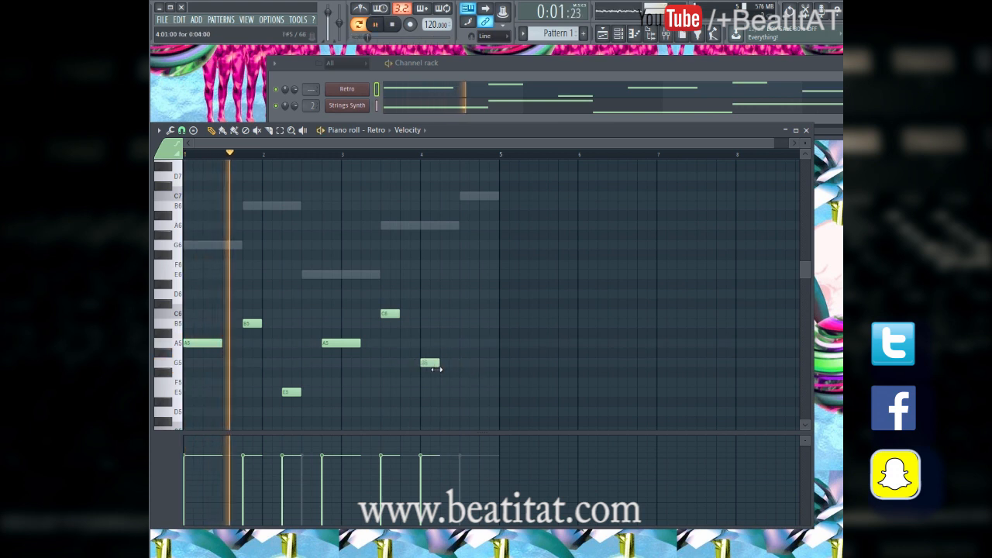
left_click(481, 324)
mouse_move(483, 326)
left_mouse_down()
mouse_move(465, 336)
mouse_move(475, 334)
mouse_move(470, 324)
left_mouse_up()
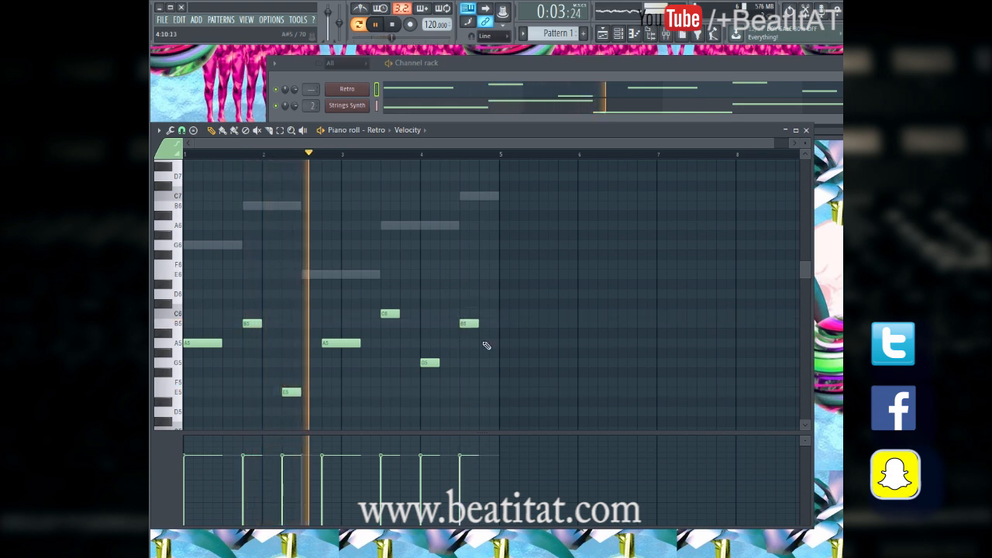
Step: Close the piano roll, route the Retro channel to mixer track 3, and stop playback
left_click(807, 130)
left_click(357, 92)
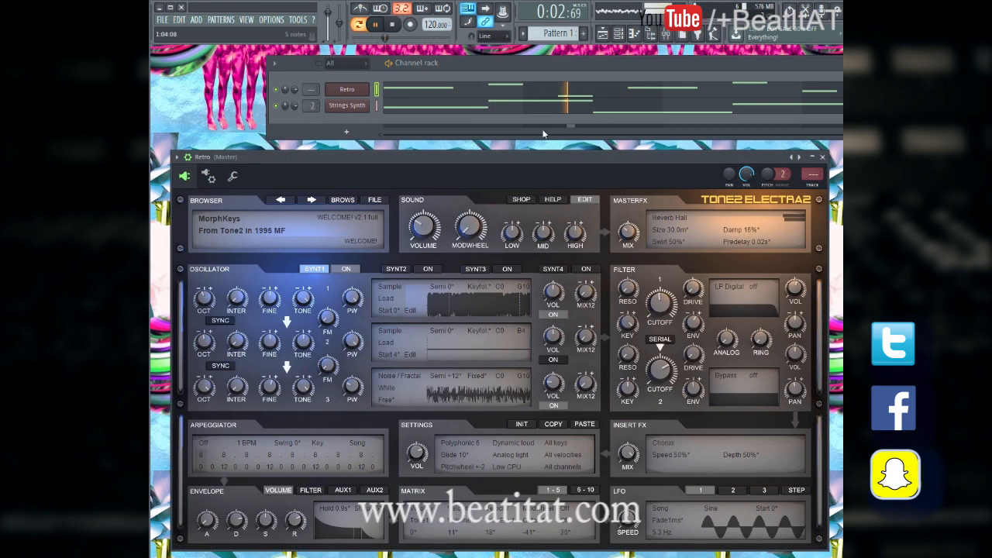
left_click(811, 186)
left_click(823, 158)
key("space")
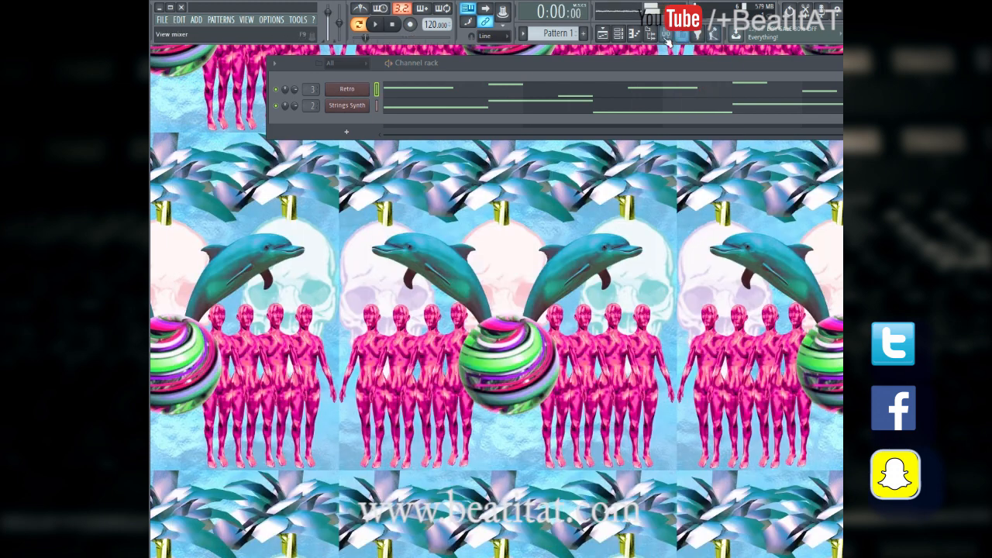
Step: Place Pattern 1 on Track 1 at bar 5 of the playlist and split it by channel
left_click(622, 34)
left_click(603, 34)
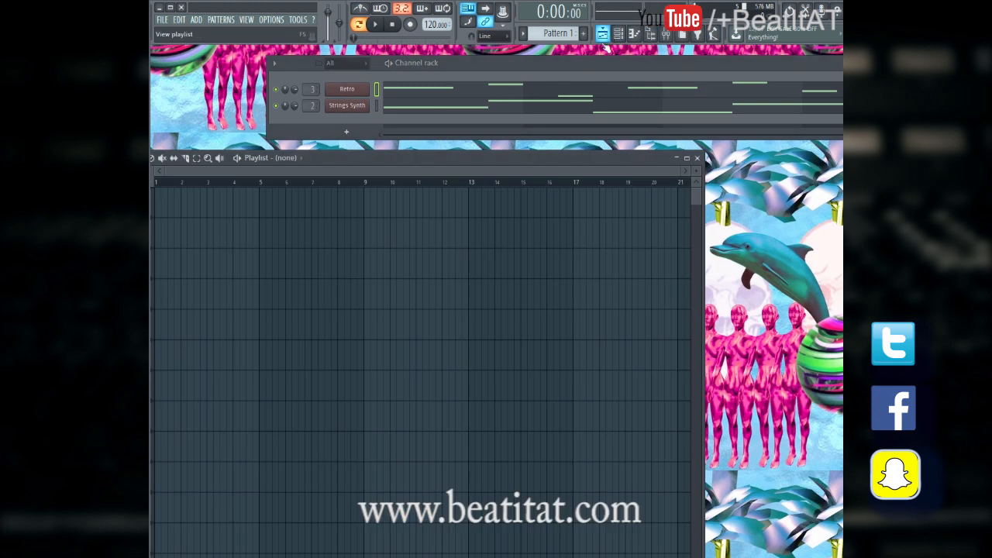
left_click_drag(545, 159, 719, 151)
left_click(442, 206)
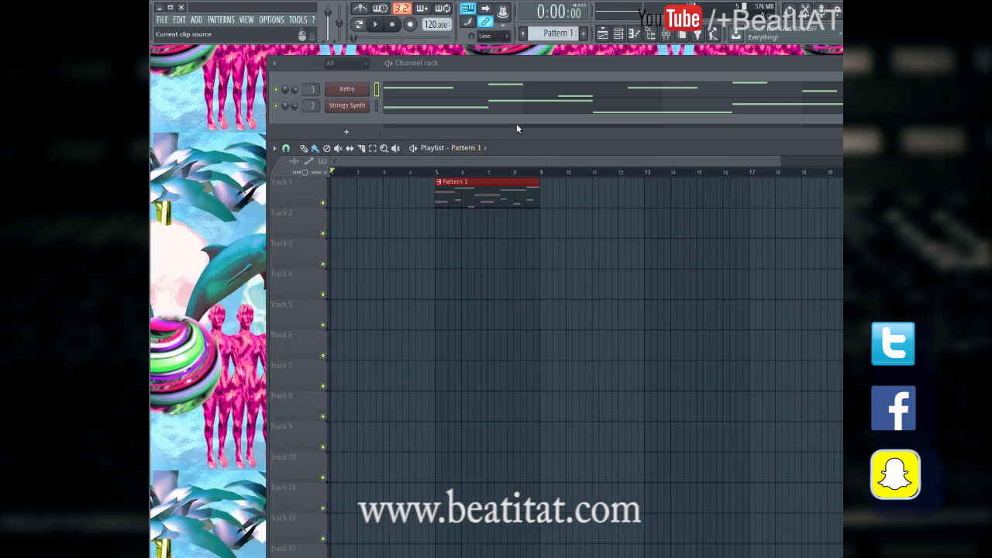
left_click(527, 34)
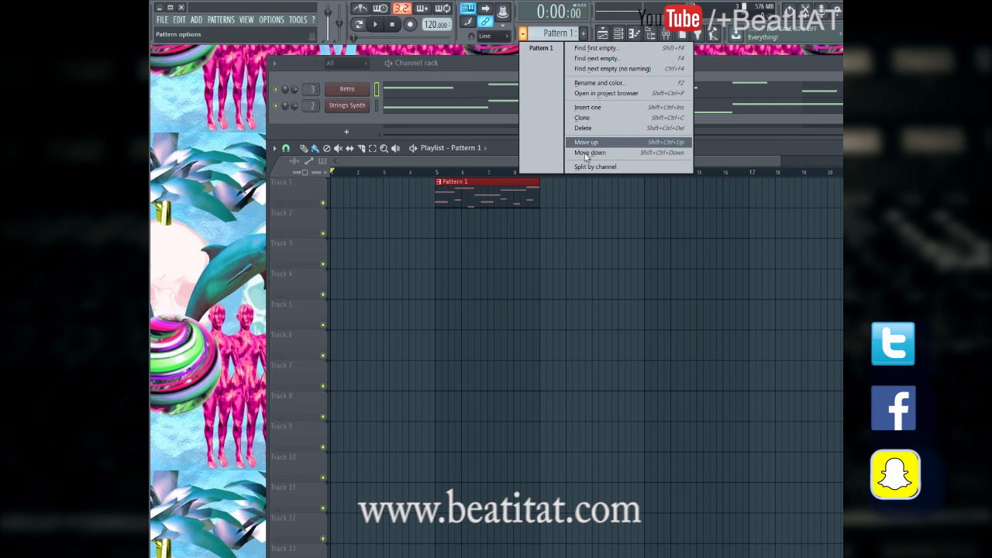
left_click(589, 167)
Step: Move the Strings Synth clip to bar 1 on Track 1 and add a second one at bar 5
left_click_drag(503, 197, 503, 266)
left_click_drag(504, 228, 477, 230)
left_click_drag(483, 194, 381, 193)
left_click(458, 196)
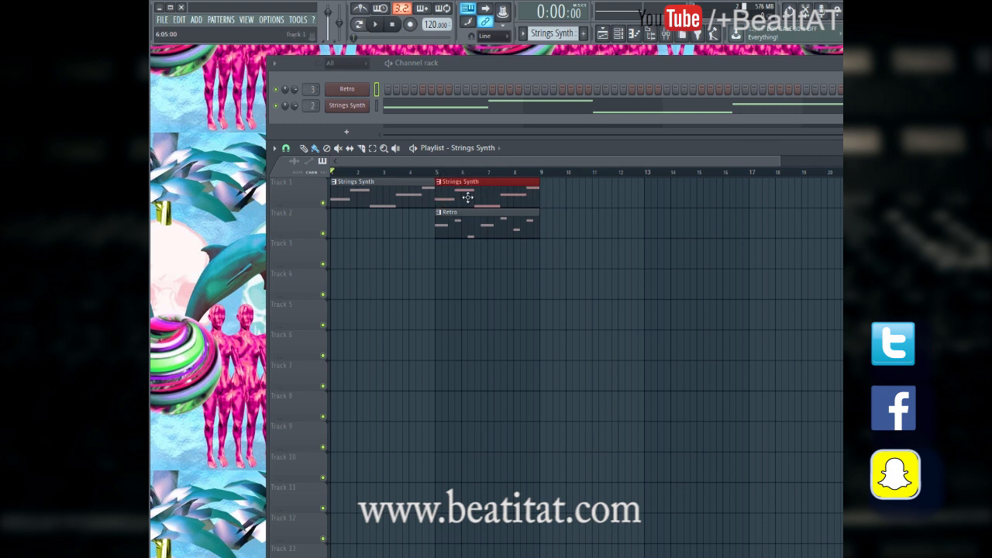
Step: Move the Retro clip to bar 9 on Track 2, add a copy at bar 13, and make that copy unique
left_click_drag(505, 226, 597, 226)
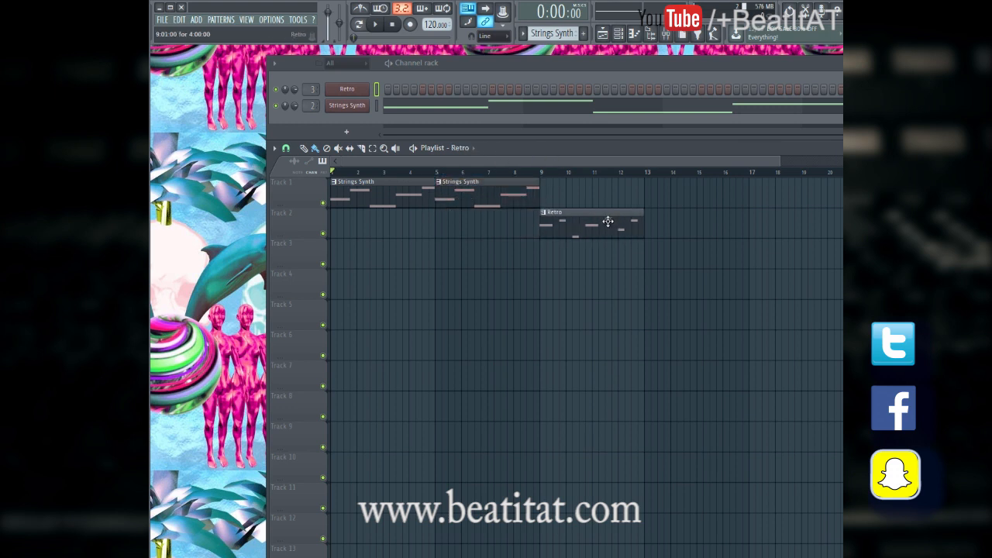
left_click(657, 227)
left_click(648, 211)
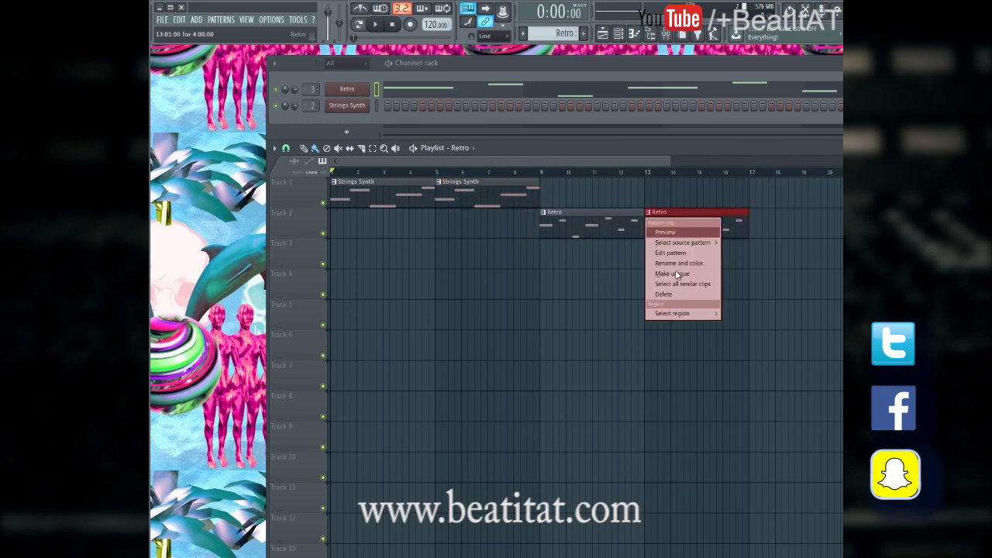
left_click(682, 274)
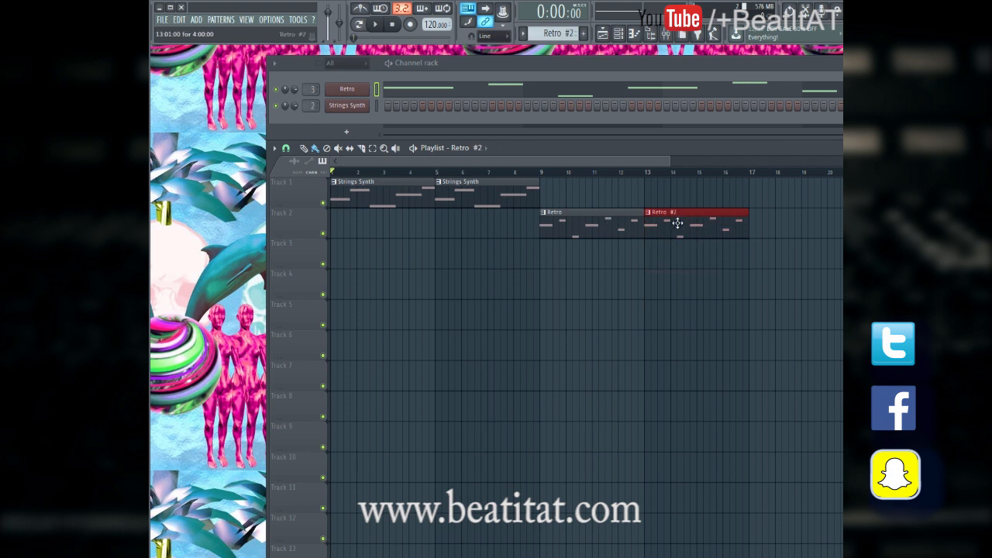
Step: Add Strings Synth clips at bars 9 and 13 on Track 1 and play the song from bar 13
left_click(527, 204)
left_click(549, 198)
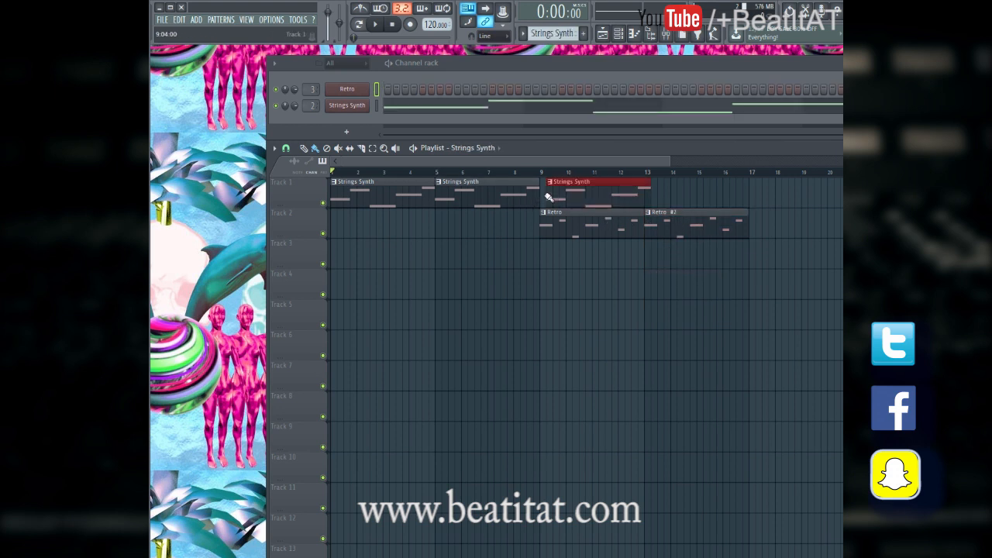
left_click(650, 199)
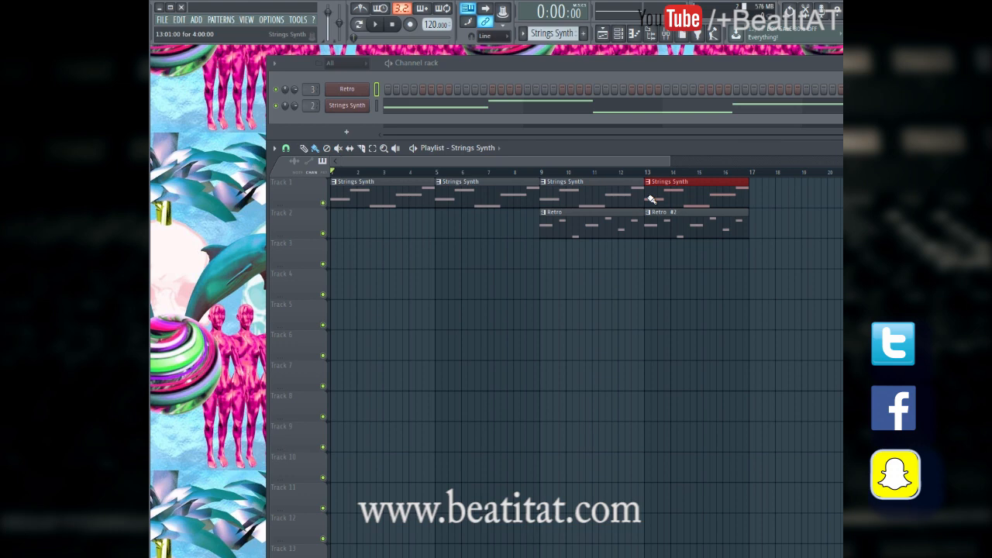
left_click(648, 174)
key("space")
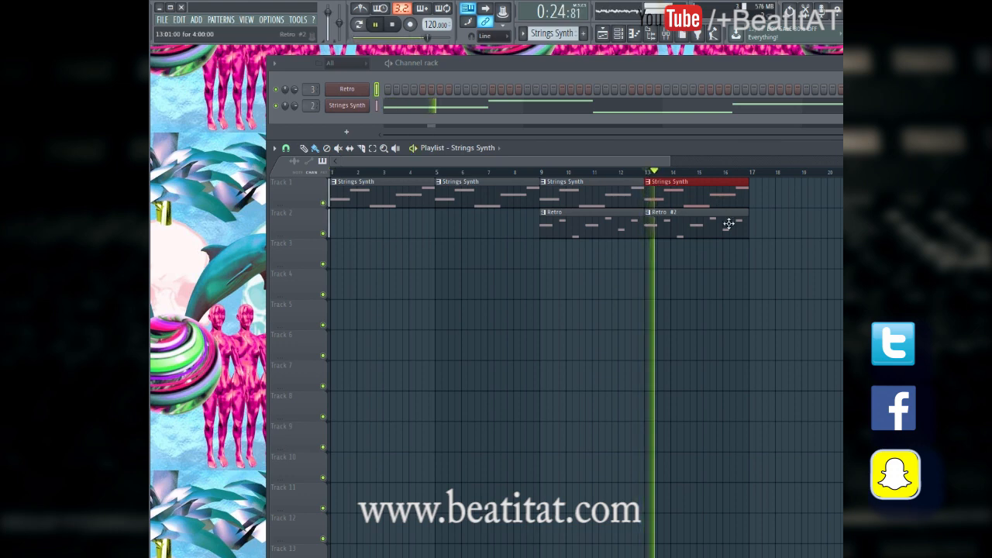
Step: In the Retro #2 pattern, delete the last B5 note and lengthen the bar 4 G5 note to twelve steps
double_click(731, 224)
right_click(463, 324)
left_click_drag(433, 363, 469, 374)
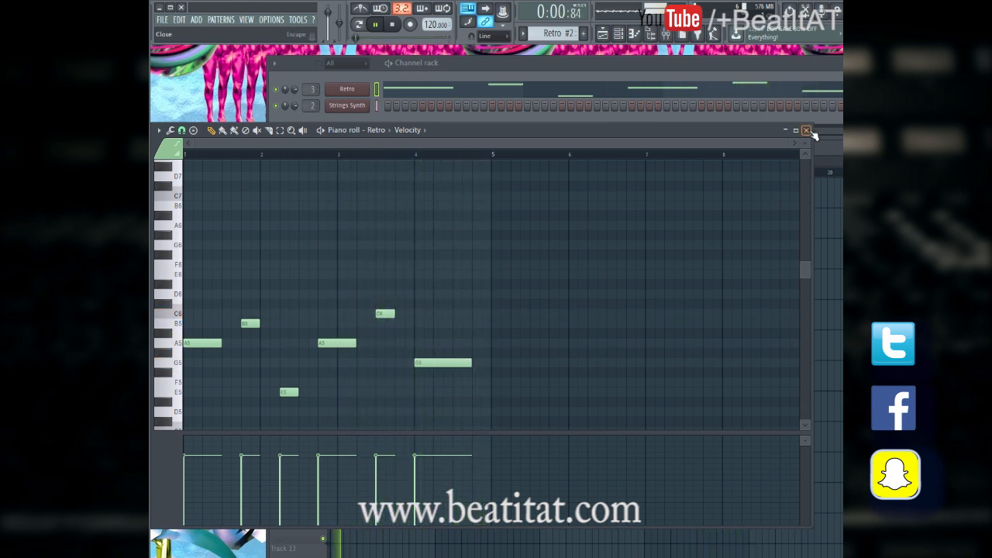
left_click(808, 131)
Step: Play the arrangement from the second half of bar 11 into the Retro #2 clip, then stop
left_click(639, 172)
left_click(632, 172)
left_click(594, 172)
left_click(611, 172)
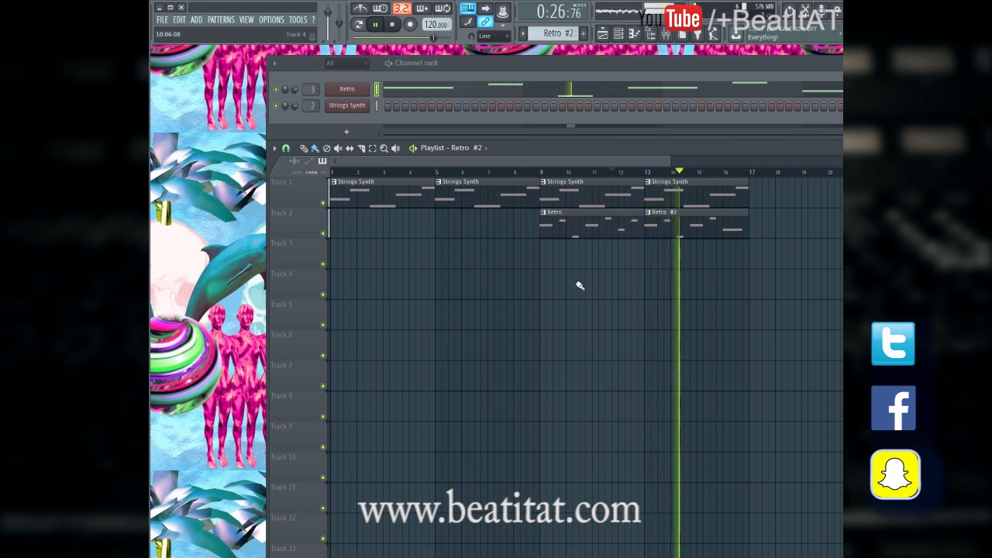
key("space")
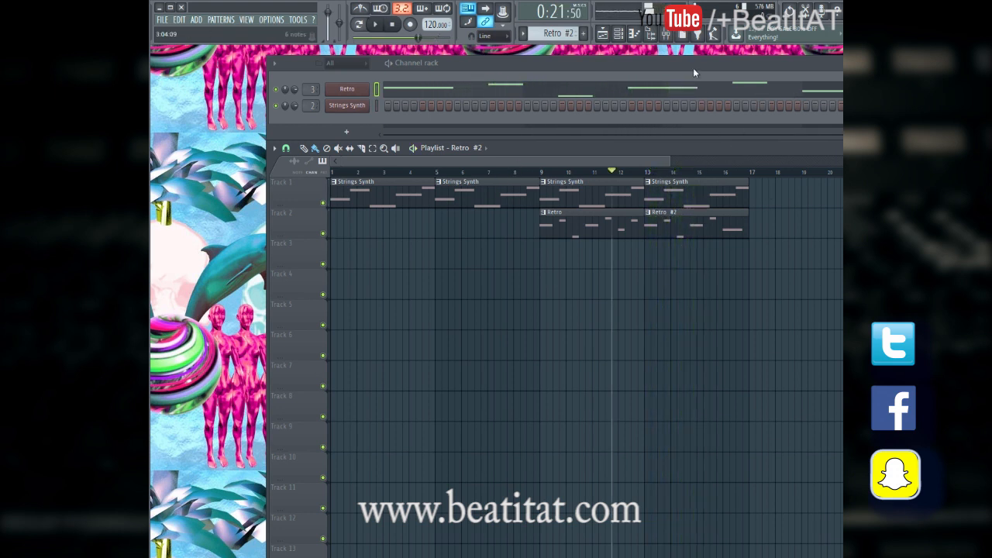
Step: Insert a new Nexus channel above the Retro channel while on the empty Pattern 4
right_click(359, 89)
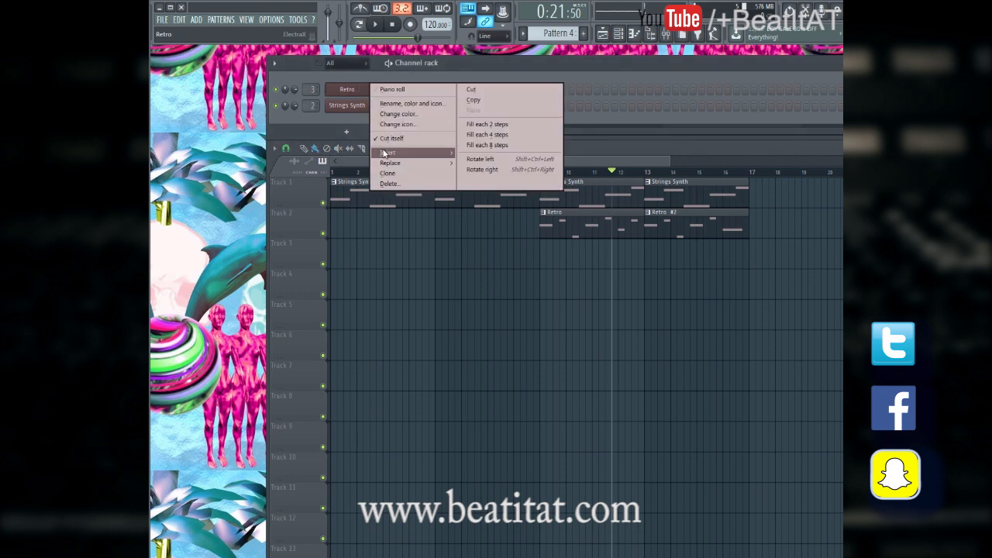
mouse_move(383, 153)
left_click(488, 138)
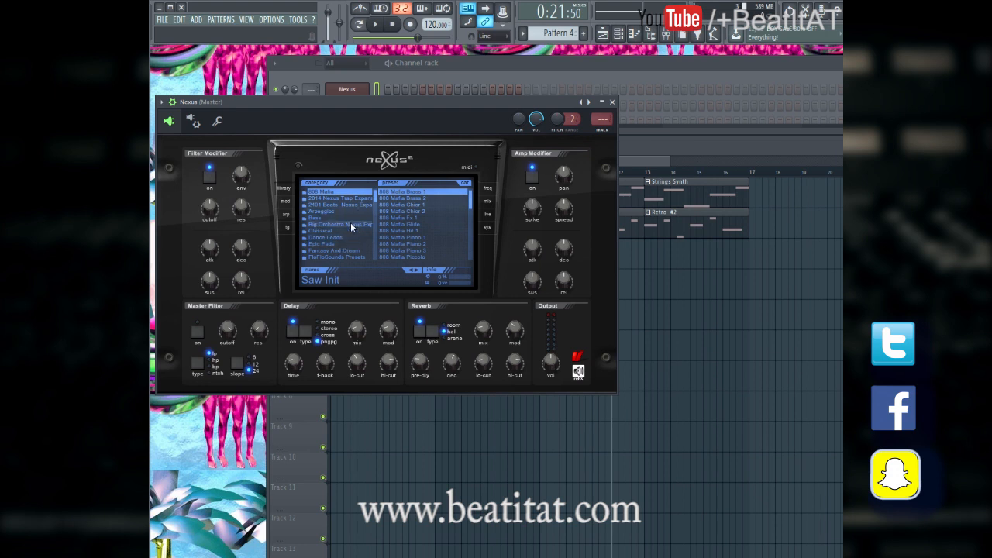
Step: Load the SY Water Rings preset from the Fantasy And Dream category in Nexus
scroll(350, 222, "down", 1)
left_click(358, 231)
scroll(365, 232, "down", 1)
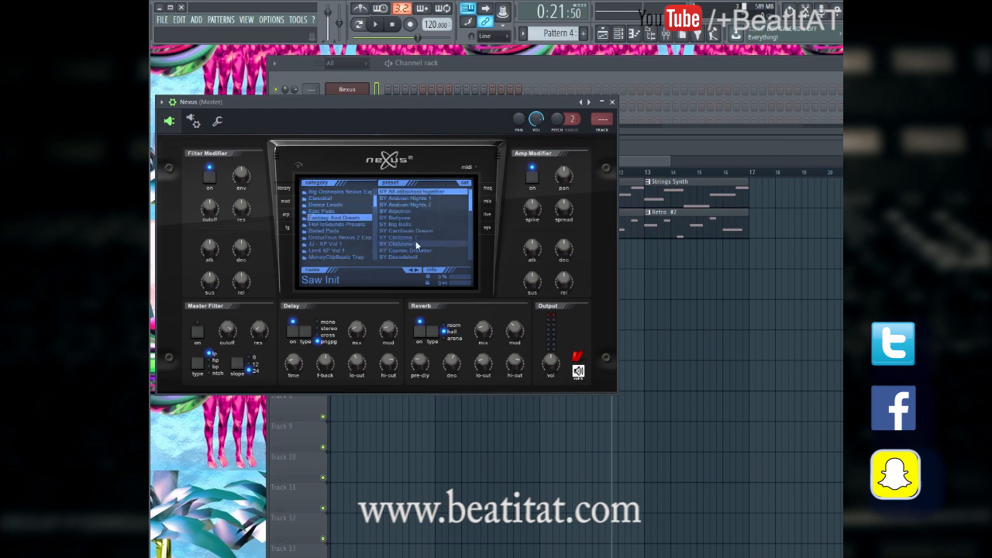
left_click(416, 243)
scroll(416, 242, "down", 2)
scroll(415, 242, "down", 5)
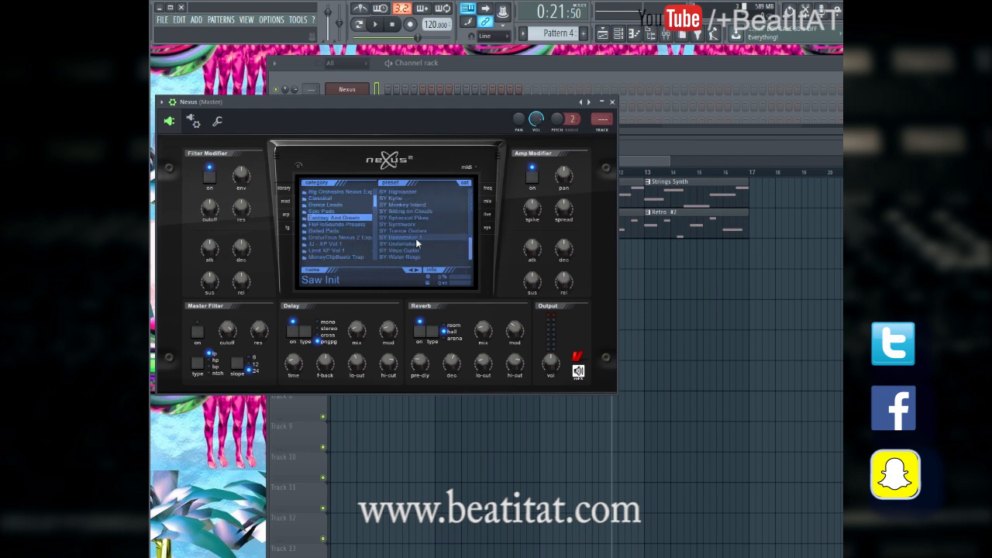
left_click(438, 257)
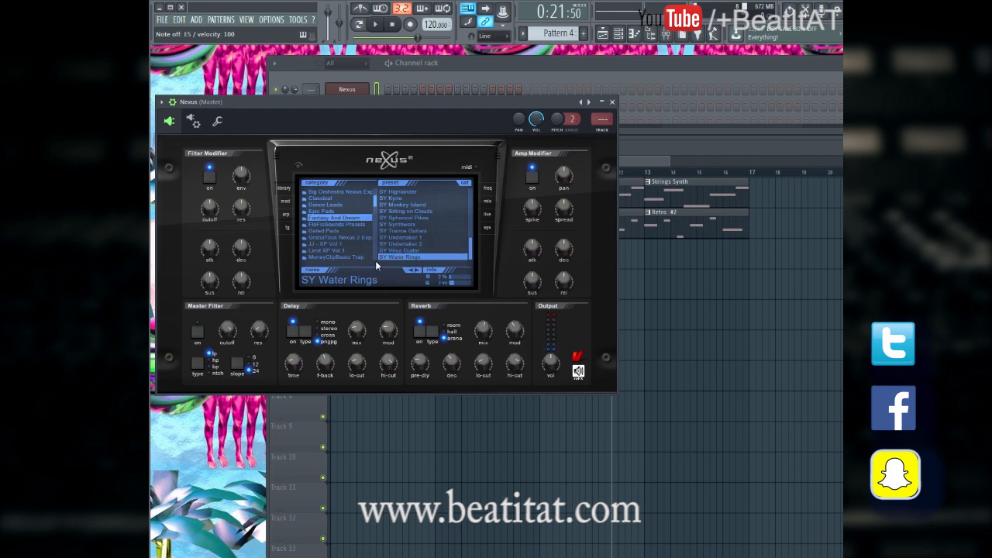
Step: Close the Nexus window and rename its channel to Water
left_click(612, 103)
right_click(328, 85)
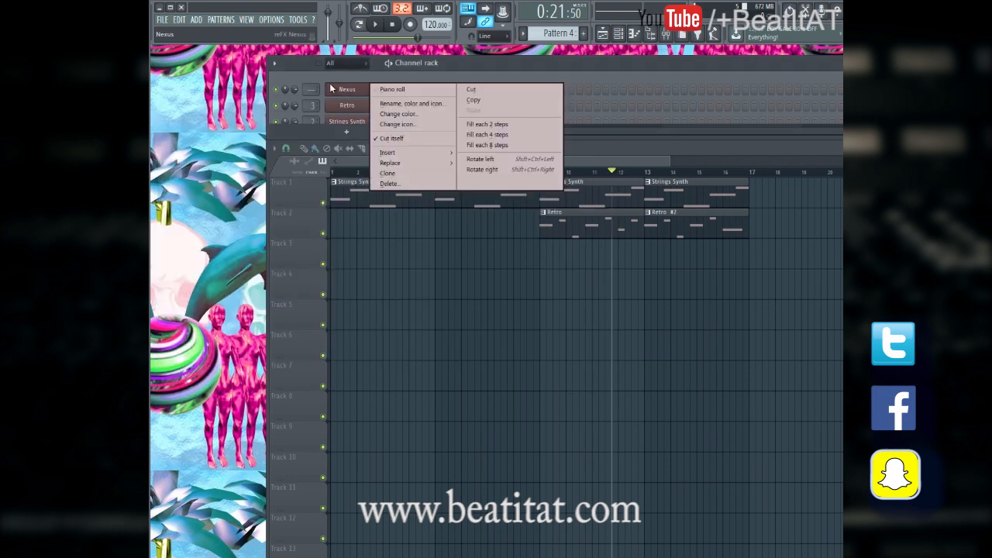
left_click(332, 88)
type("Water")
key("Return")
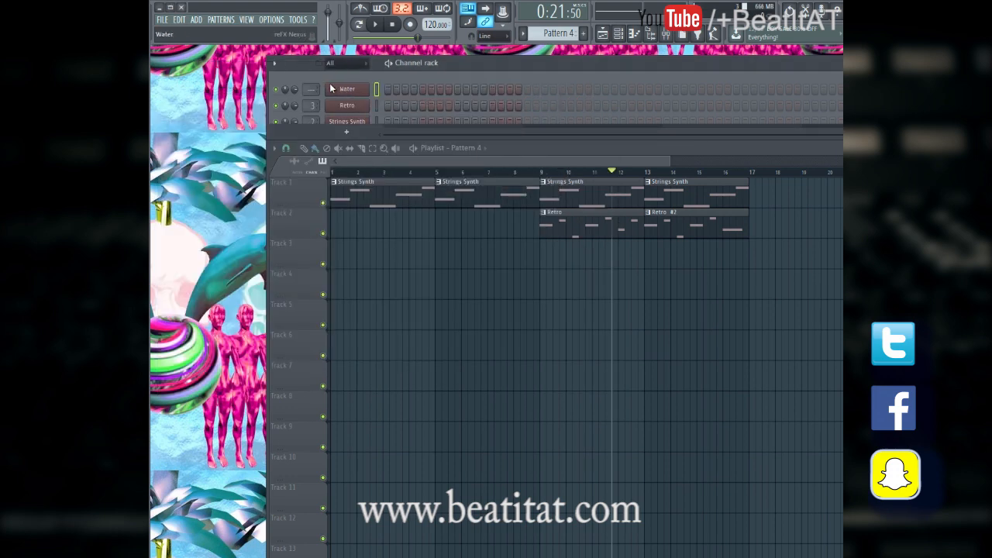
Step: Place Pattern 4 clips on Track 3 at bars 1, 5 and 9, and open the Water channel's piano roll
left_click(439, 257)
left_click_drag(369, 259, 301, 261)
right_click(381, 259)
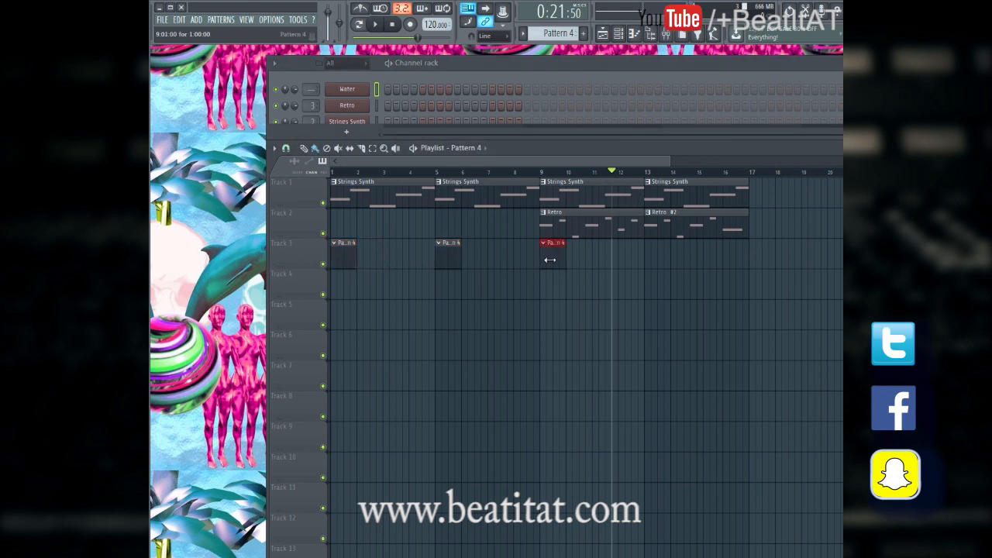
right_click(362, 90)
left_click(399, 89)
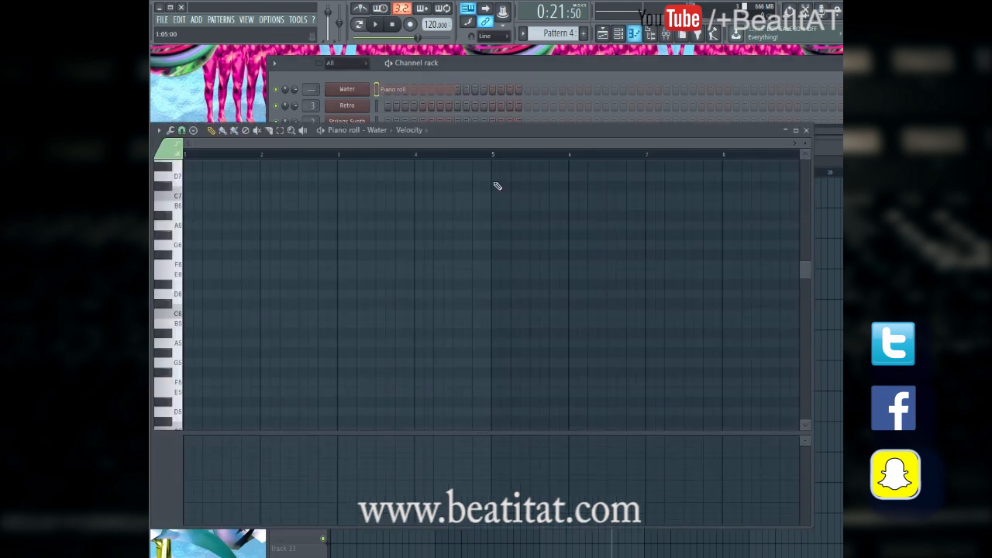
Step: Draw a three-beat C6 note at the start of bar 1 in the Water piano roll and audition it
mouse_move(194, 245)
left_mouse_down()
mouse_move(174, 278)
mouse_move(177, 311)
mouse_move(189, 311)
mouse_move(175, 326)
left_mouse_up()
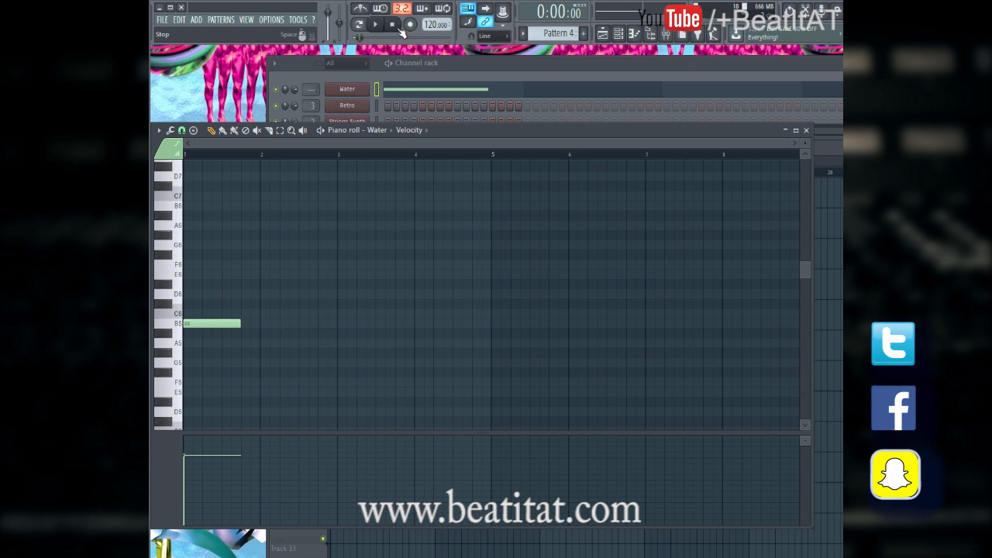
key("space")
key("space")
right_click(202, 324)
left_click_drag(250, 361, 158, 312)
key("space")
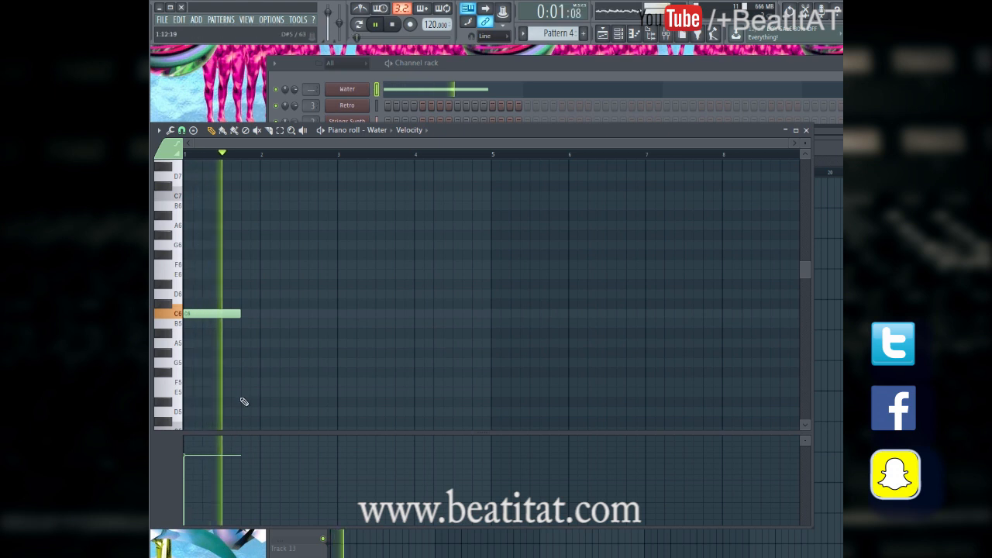
Step: Try an F5 note at bar 2 and an A5 note at bar 3 while playing the pattern
key("space")
left_click(263, 383)
key("space")
left_click(358, 342)
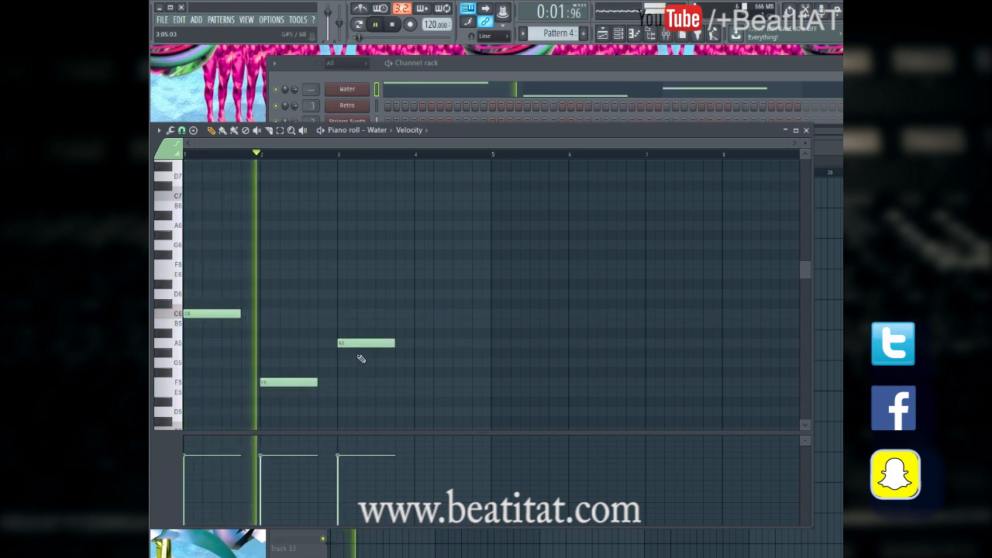
key("space")
right_click(272, 382)
left_click(262, 343)
right_click(262, 343)
Step: Lengthen the C6 note to two bars and place a two-bar A5 note at bar 3
key("space")
left_click_drag(323, 327, 338, 328)
right_click(361, 343)
left_click(340, 345)
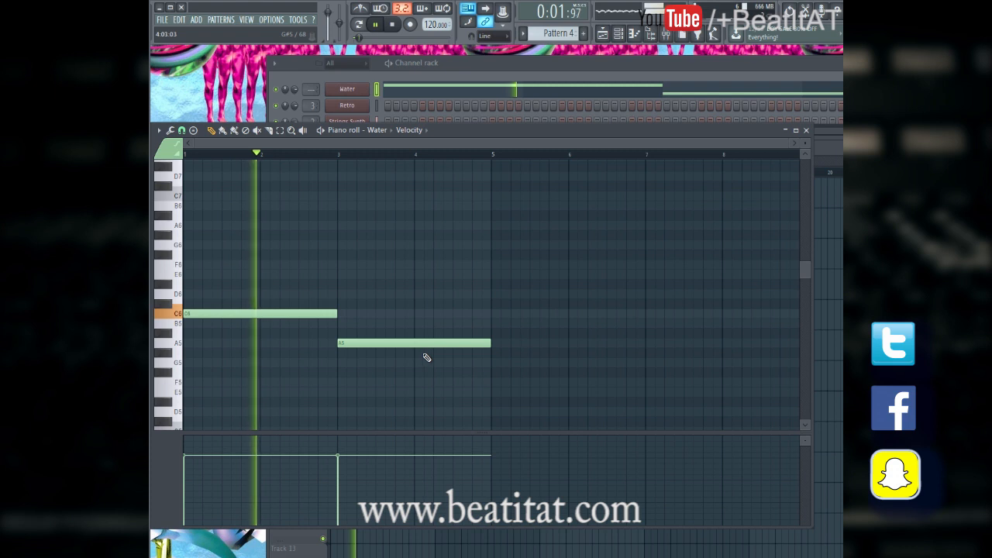
scroll(472, 315, "up", 1)
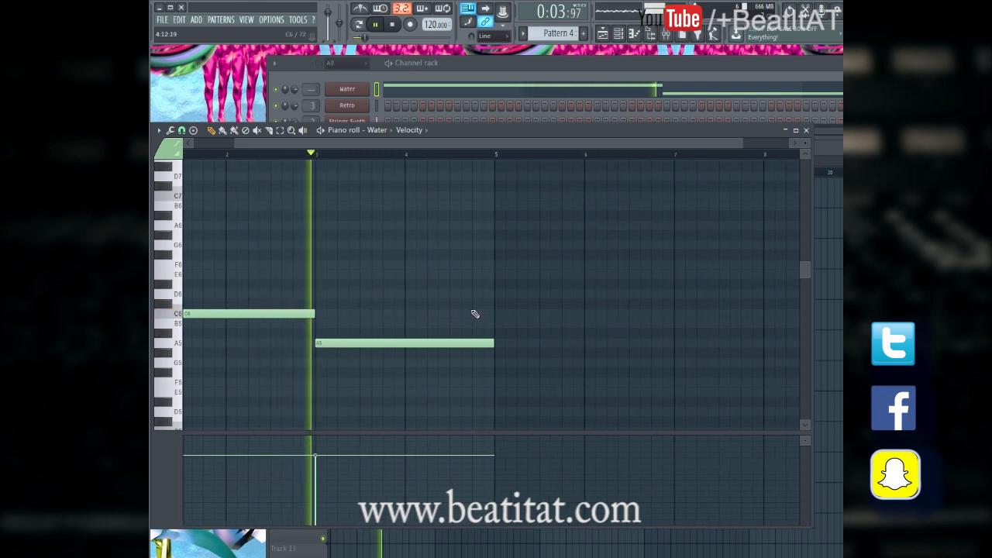
scroll(473, 315, "down", 1)
Step: Add a D6 note halfway through bar 3 and shorten it to one beat
key("space")
left_click(408, 283)
left_click_drag(408, 284, 390, 301)
key("space")
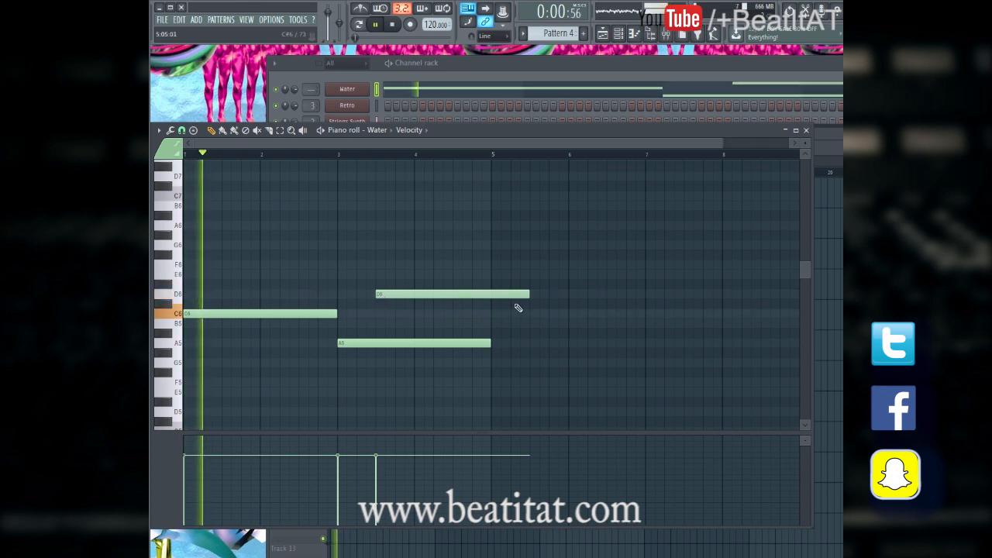
left_click_drag(527, 294, 389, 318)
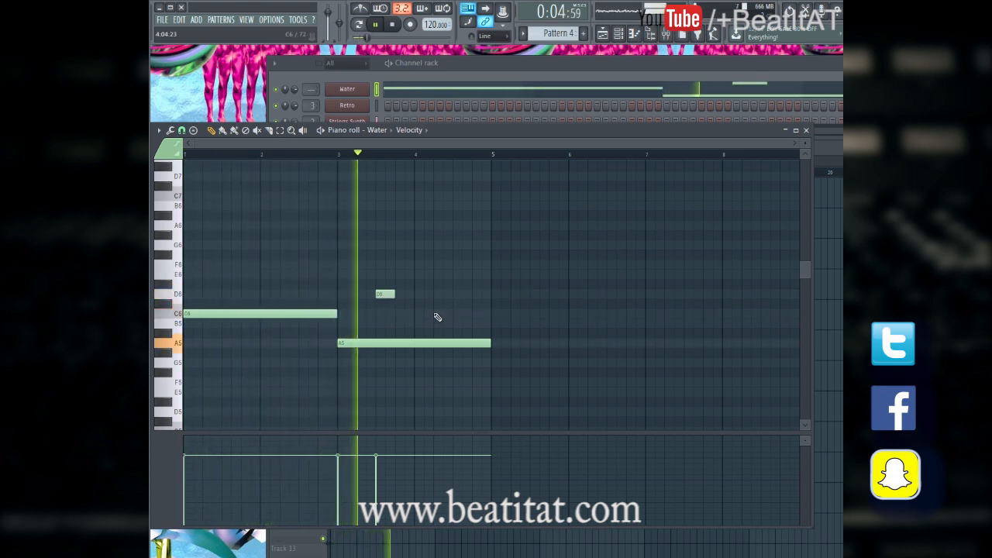
Step: Add a one-beat G5 note at bar 4 and shorten the A5 note to end halfway through bar 3
left_click(420, 254)
key("space")
left_click_drag(421, 255, 419, 363)
key("space")
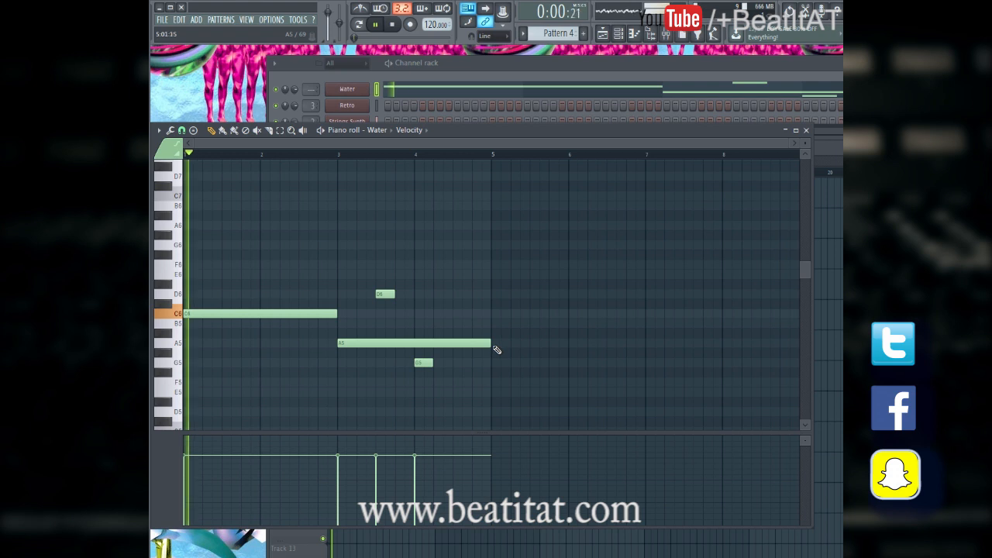
left_click_drag(490, 343, 377, 355)
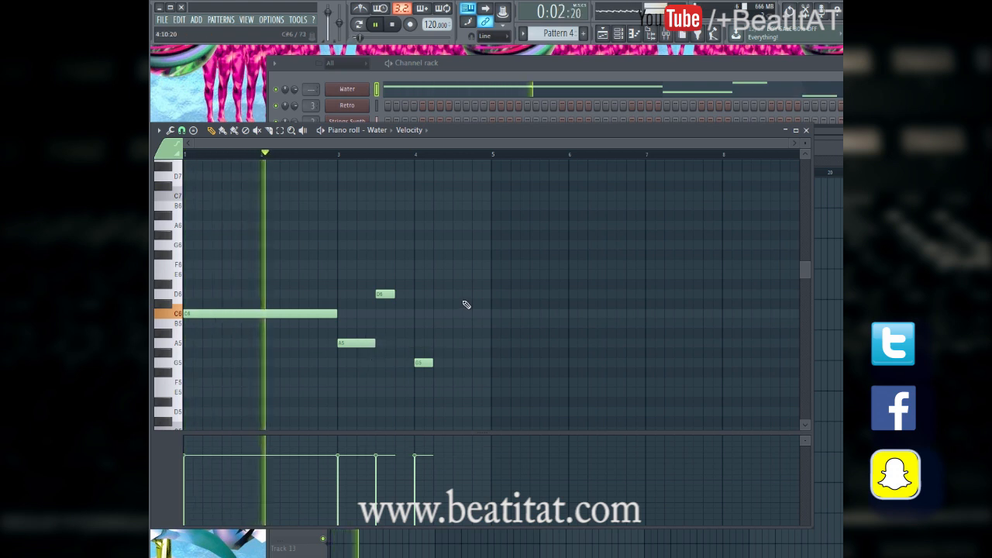
Step: Move the G5 note to the middle of bar 4 and make it half a bar long
key("F5")
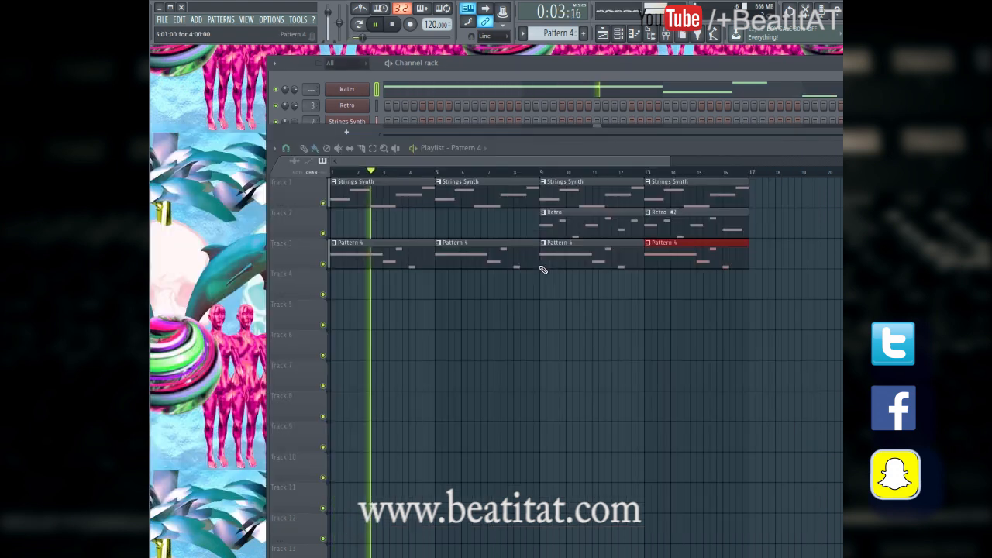
double_click(414, 260)
scroll(417, 335, "left", 3)
key("space")
left_click_drag(419, 362, 488, 373)
right_click(499, 366)
key("space")
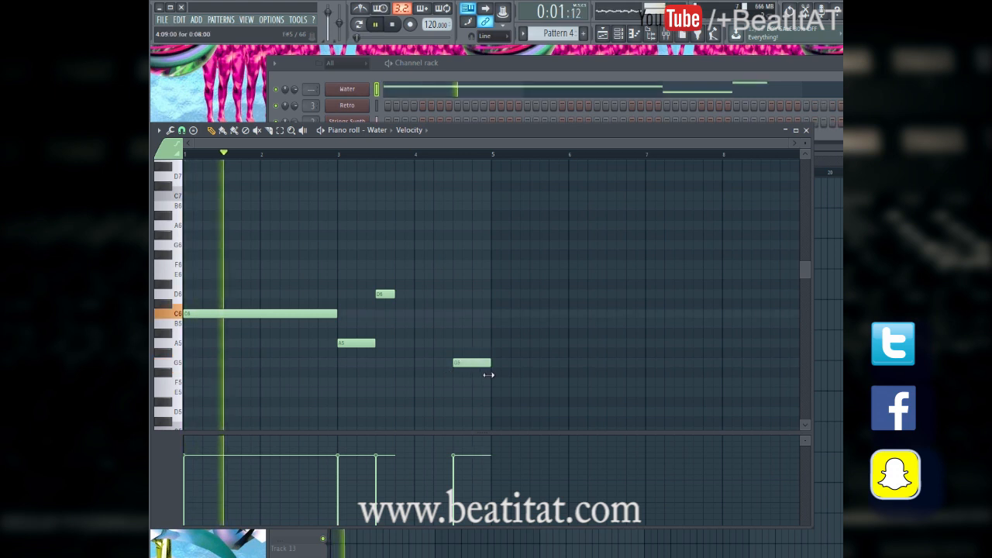
Step: Close the piano roll and rename Pattern 4 as Water
key("Escape")
key("F2")
type("Water")
key("Return")
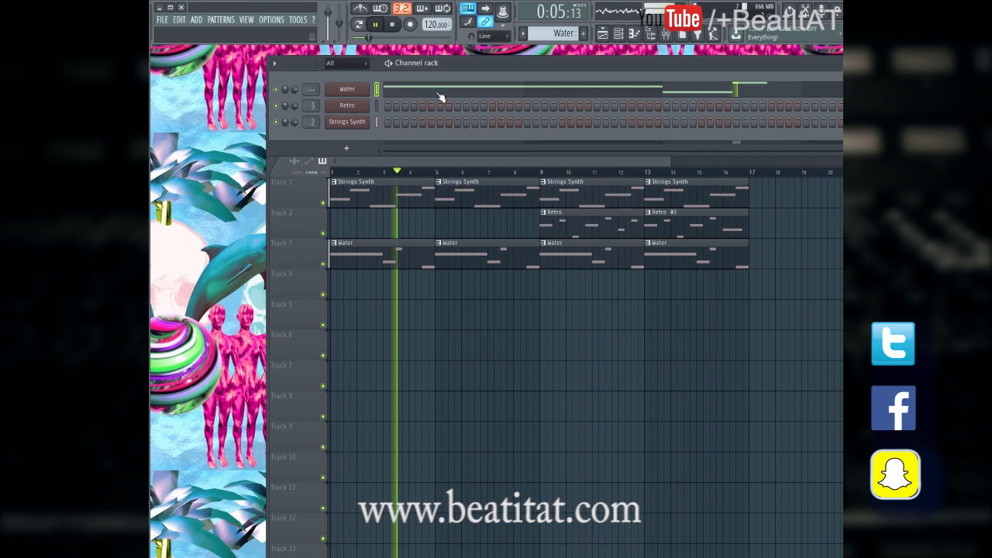
Step: Route the Water channel to mixer track 4
key("space")
left_click(348, 88)
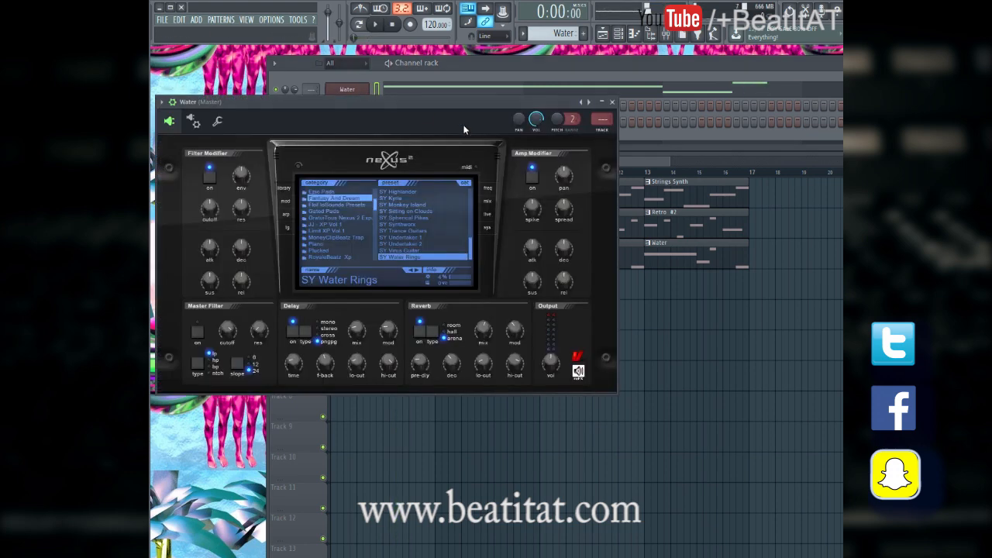
left_click(612, 102)
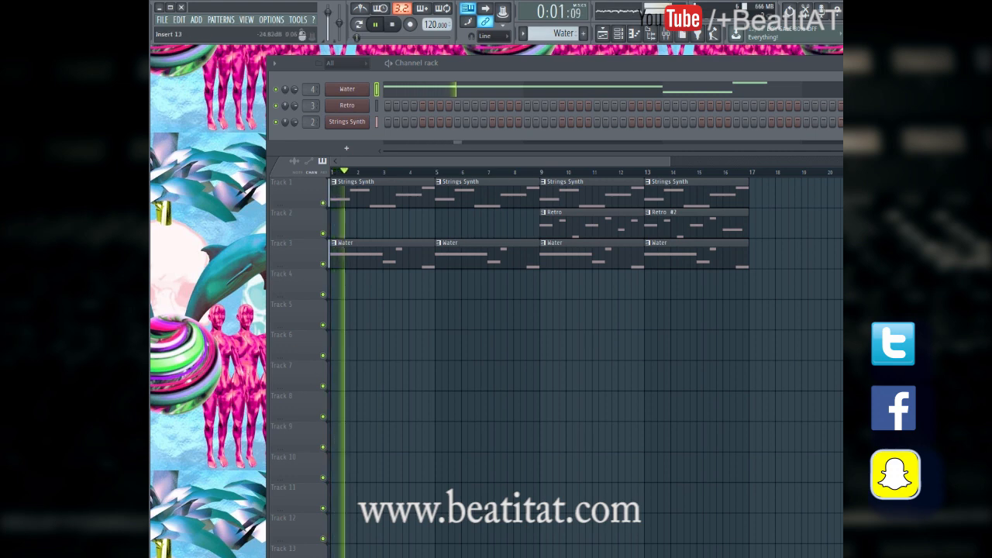
key("F9")
key("F9")
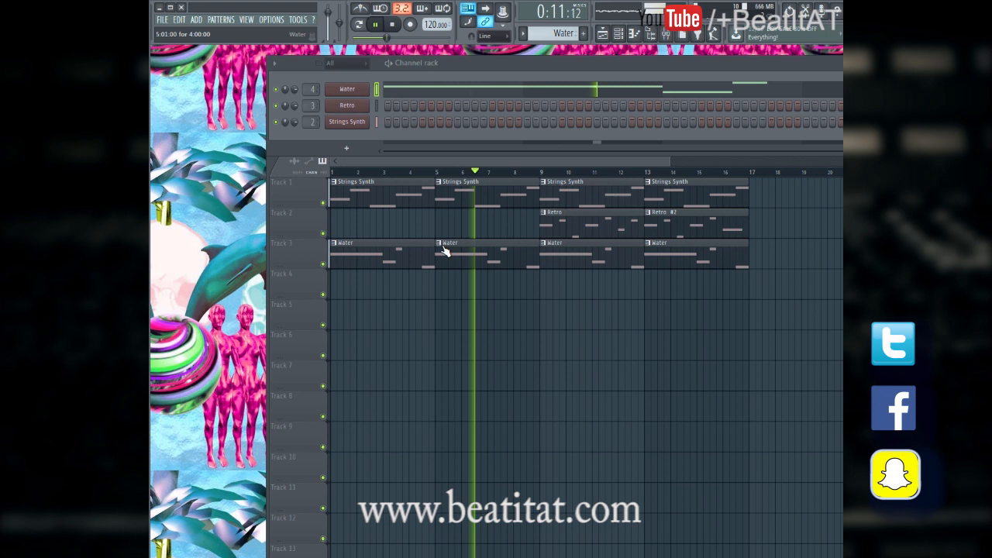
Step: Make the Water clip at bar 1 unique and set the bar 9 clip's source pattern to Water #2
left_click(336, 246)
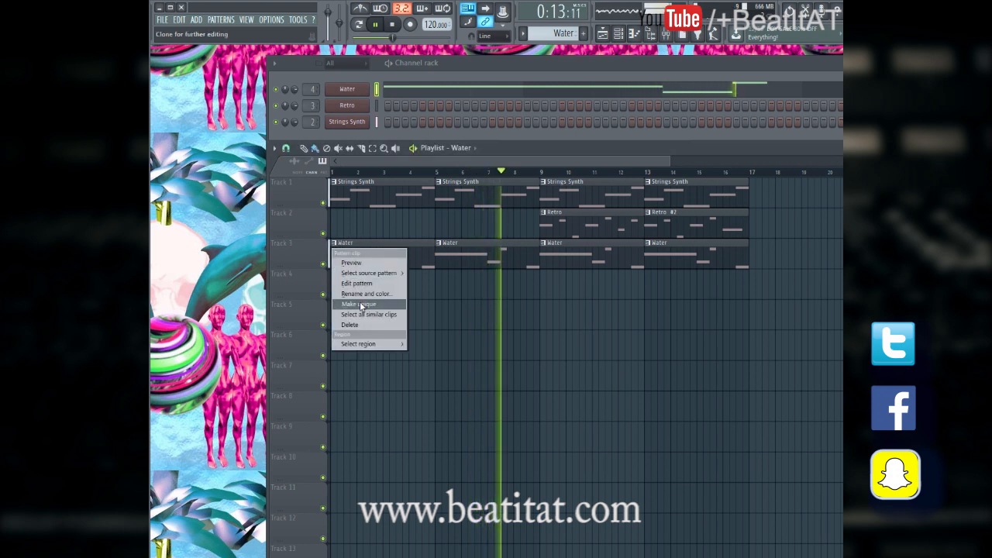
left_click(359, 295)
key("space")
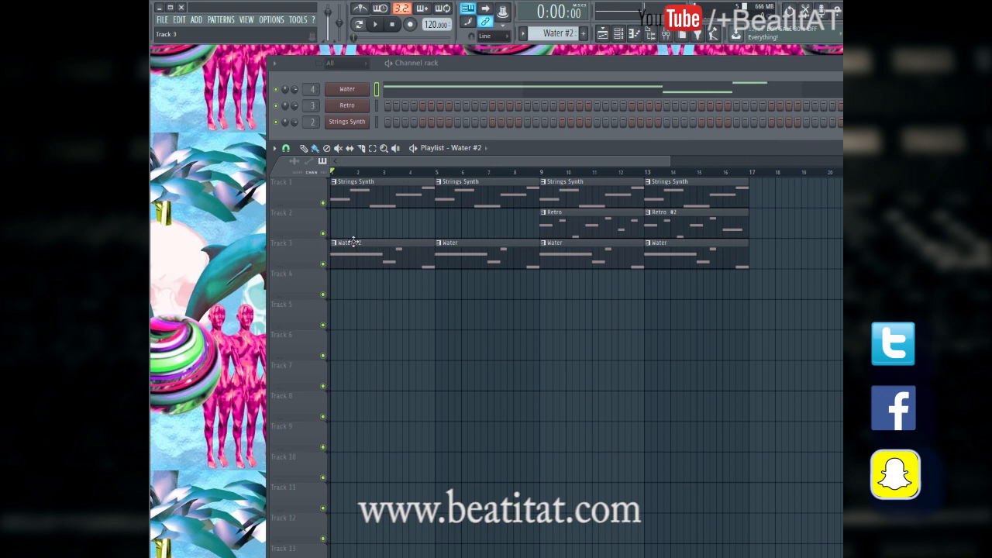
left_click(544, 244)
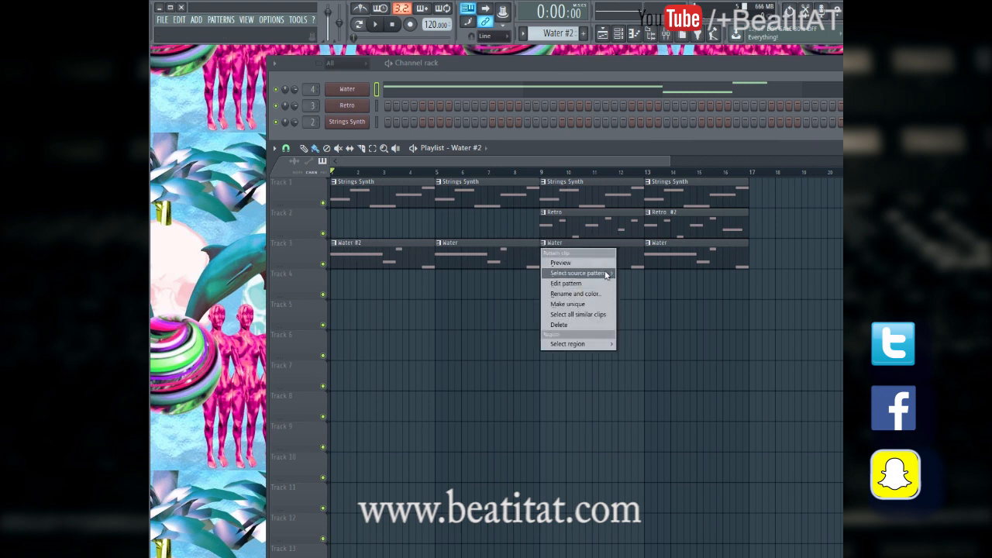
mouse_move(607, 274)
left_click(657, 314)
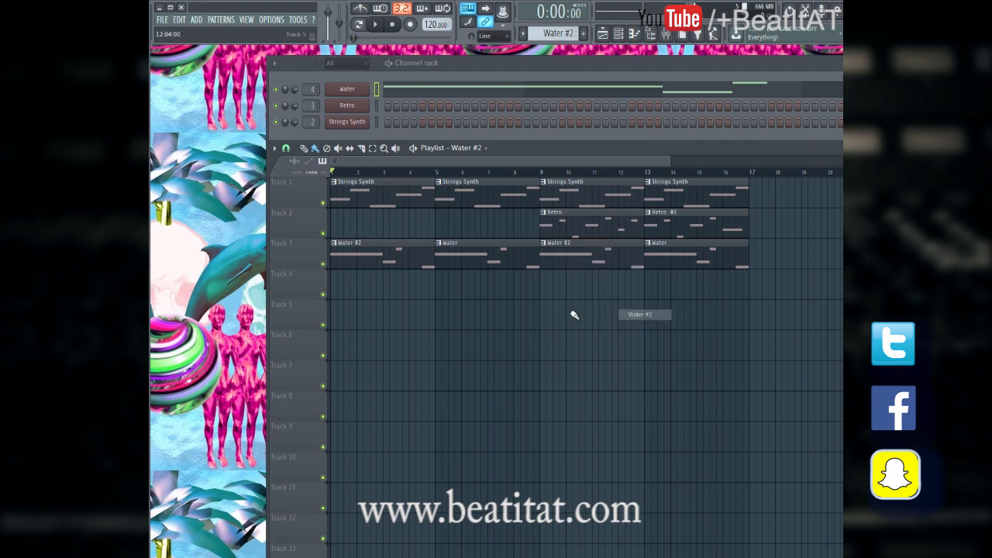
Step: Delete the final G5 note from Water #2 and extend its clips at bars 1 and 9 back to four bars
double_click(422, 263)
right_click(245, 363)
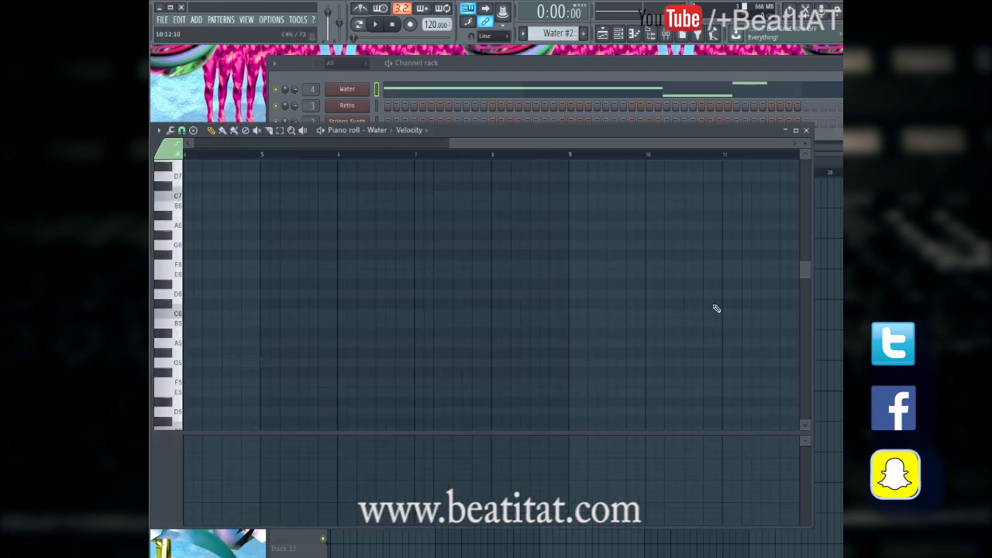
left_click(826, 307)
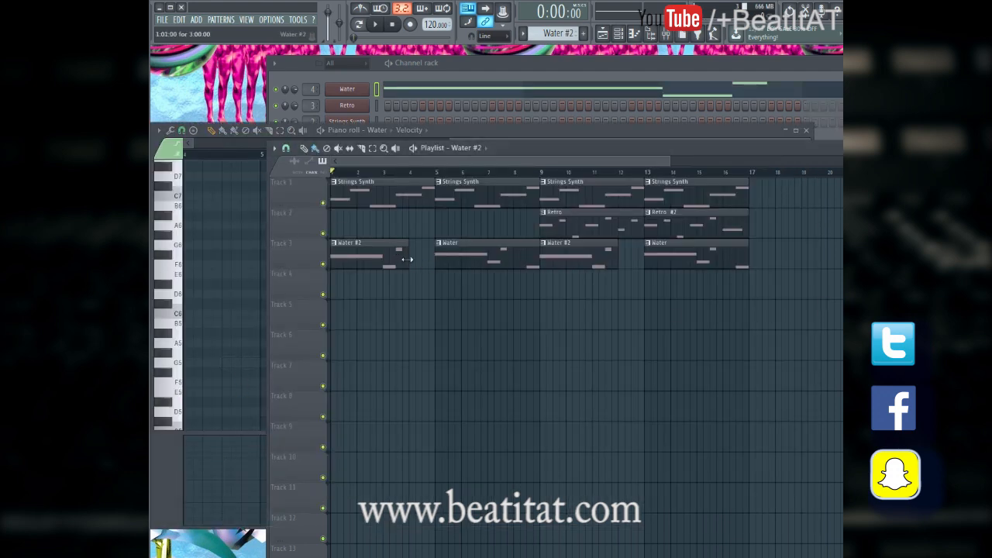
right_click(599, 263)
left_click(583, 266)
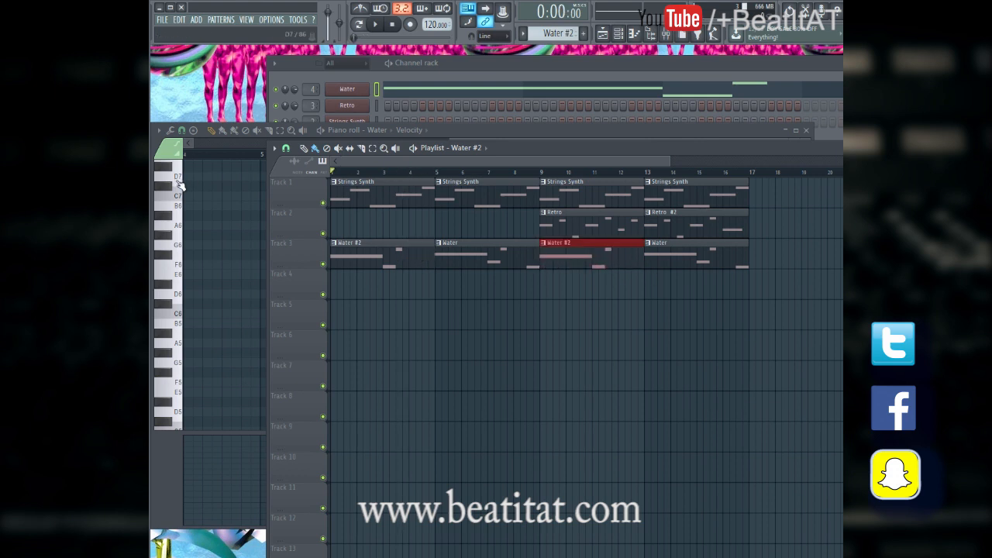
key("space")
Step: Close the playlist, channel rack and piano roll, and bring up the mixer with its effect slots in view
key("Escape")
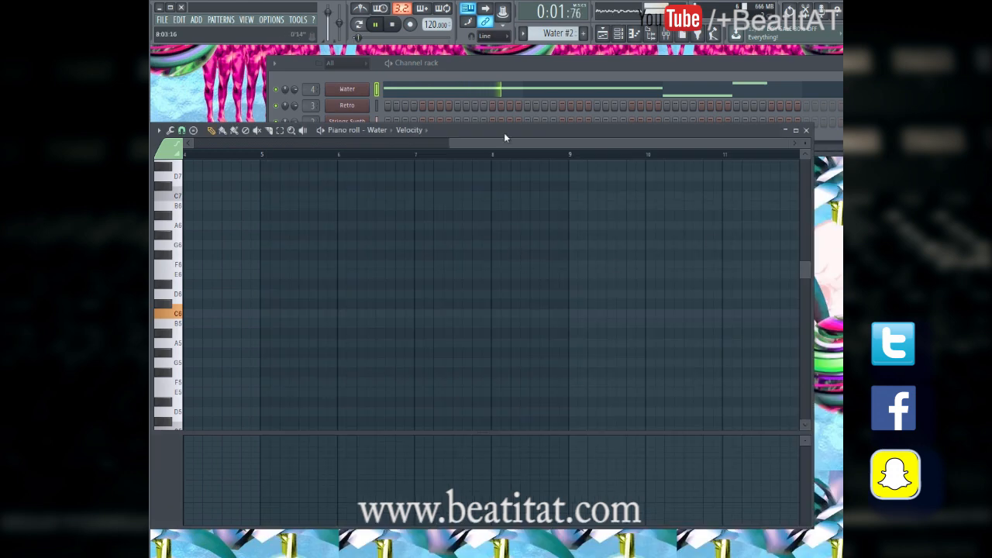
left_click(619, 34)
left_click(620, 36)
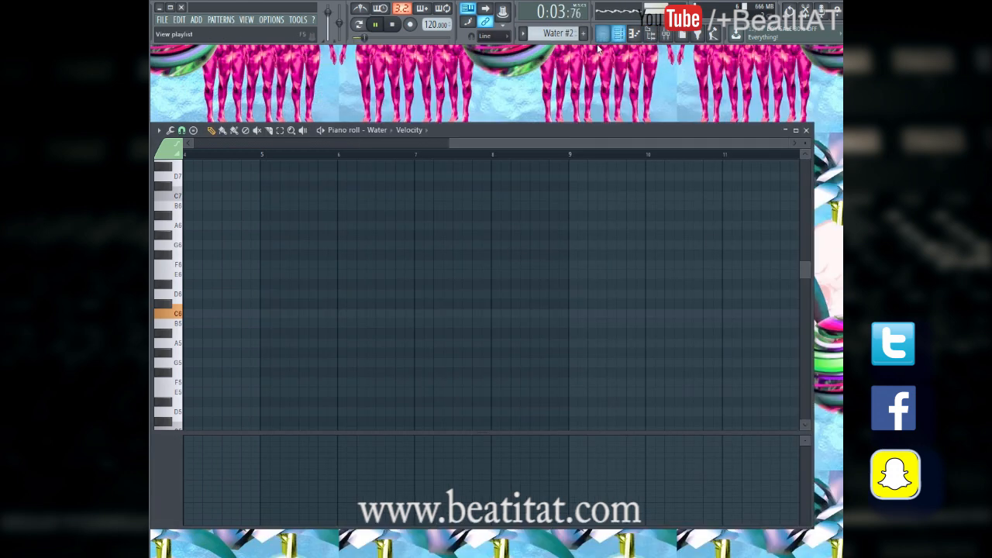
left_click(603, 34)
left_click(603, 34)
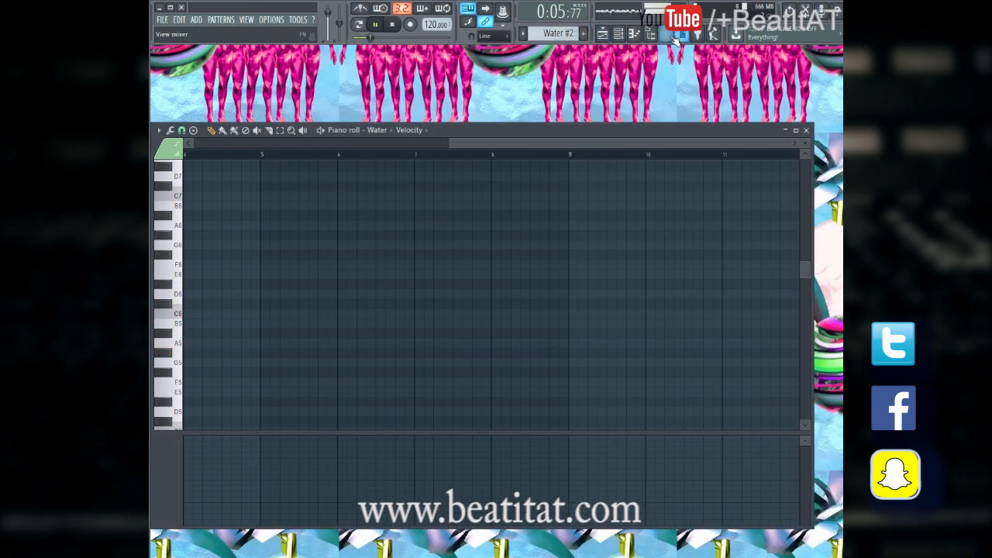
key("Escape")
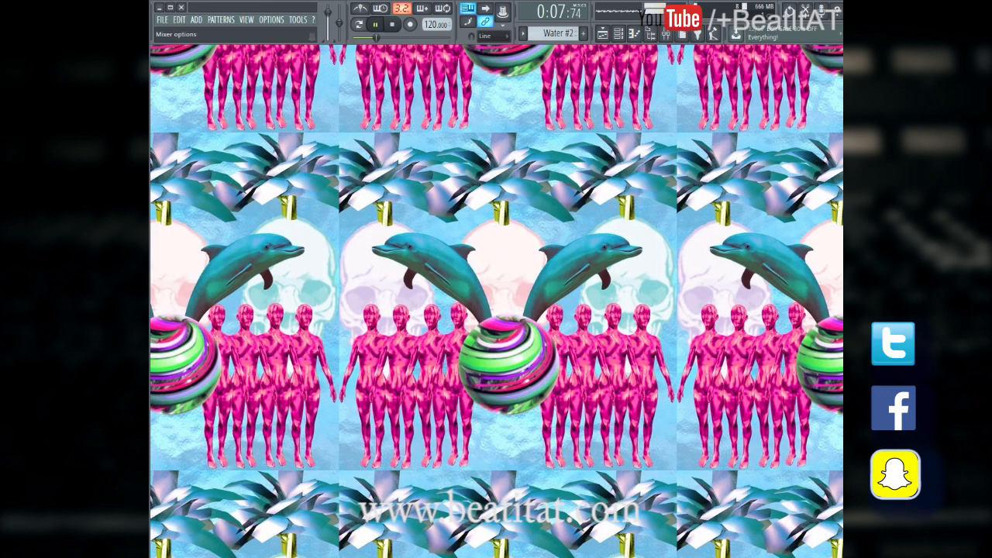
key("F9")
left_click_drag(557, 156, 841, 56)
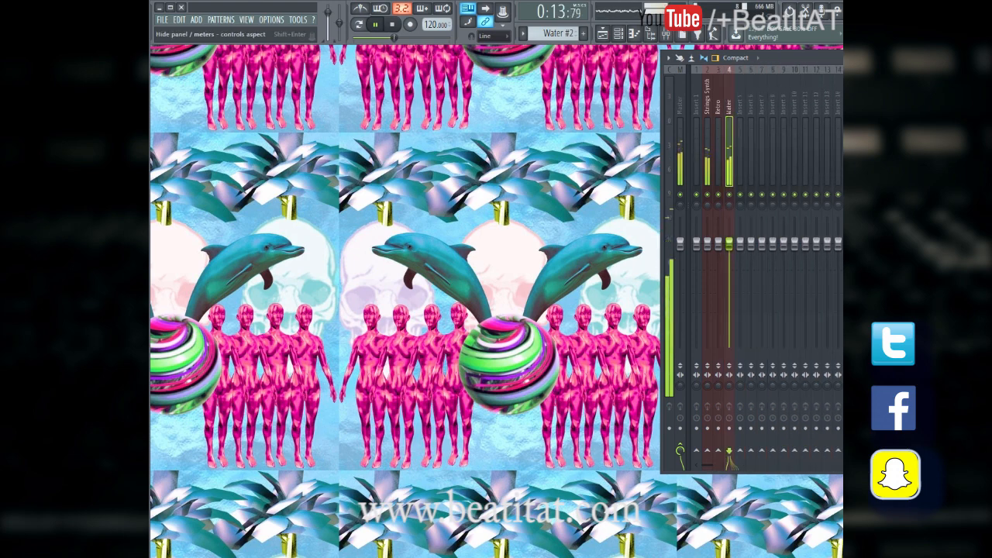
left_click_drag(991, 76, 578, 296)
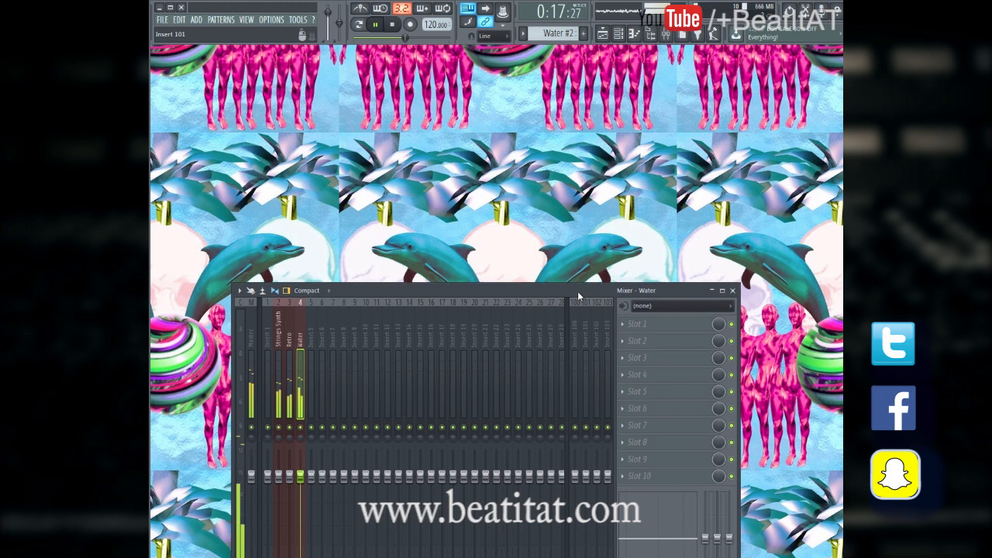
Step: Lower the Retro mixer fader to 73%, and reduce the Strings Synth, Retro and Water faders together until Retro is at 54%
left_click(285, 390)
left_click_drag(290, 476, 291, 508)
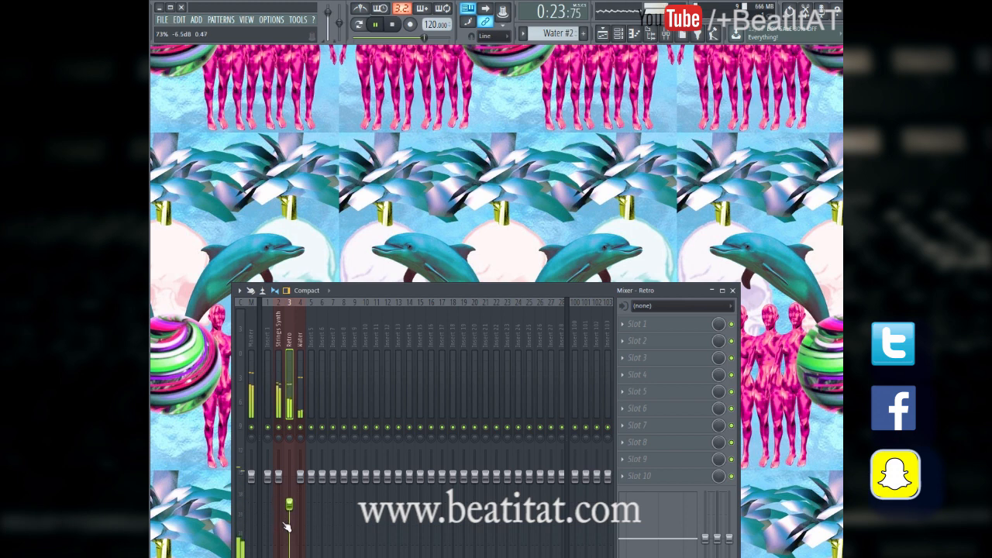
left_click(278, 394)
left_click(301, 415, "ctrl")
left_click_drag(300, 474, 293, 535)
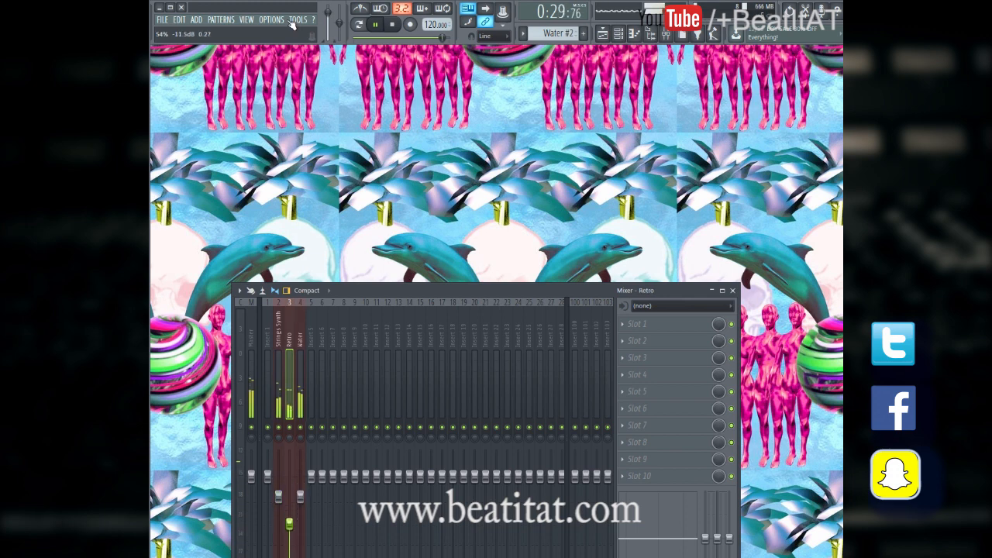
Step: Load Fruity Parametric EQ 2 into Slot 1 of the Strings Synth mixer track
left_click(280, 405)
left_click(649, 330)
mouse_move(650, 333)
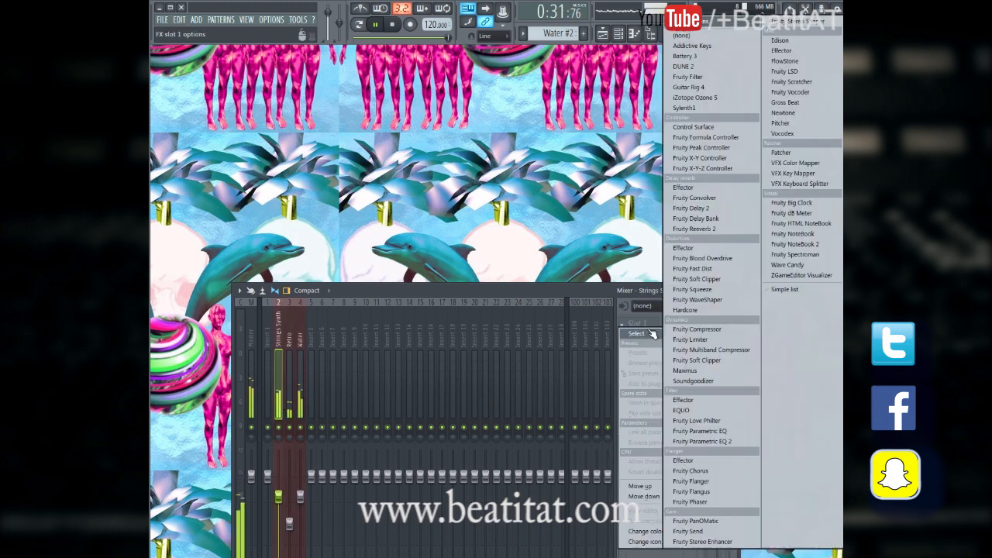
left_click(737, 442)
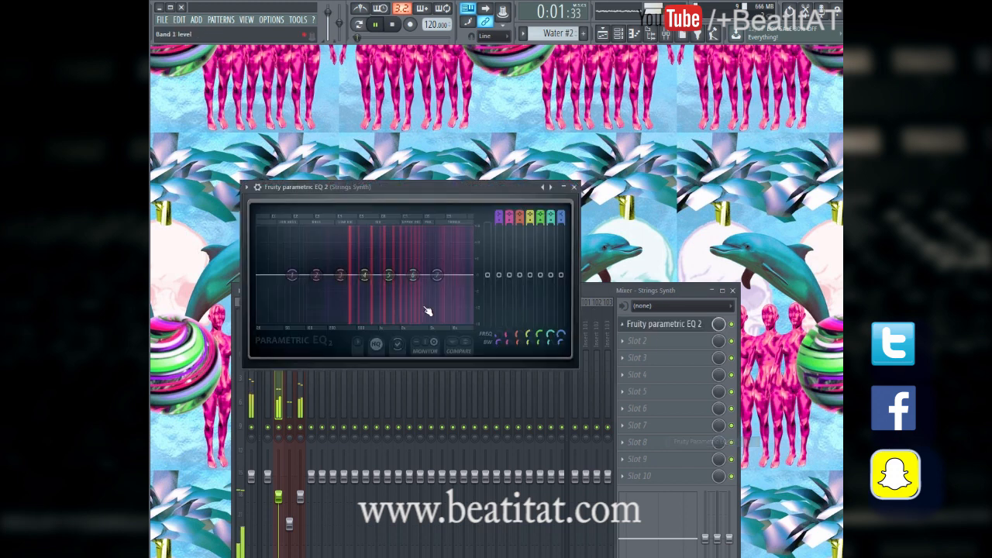
Step: Turn EQ band 1 into a high-pass filter and shift it upward to cut the strings' low frequencies
left_click_drag(298, 281, 309, 322)
left_click_drag(502, 210, 503, 225)
left_click_drag(313, 289, 334, 288)
Step: Shape the Strings Synth EQ by boosting band 4 about 3.1 dB near 416 Hz, raising band 5, cutting band 6 and shifting band 7 higher
left_click_drag(412, 275, 411, 272)
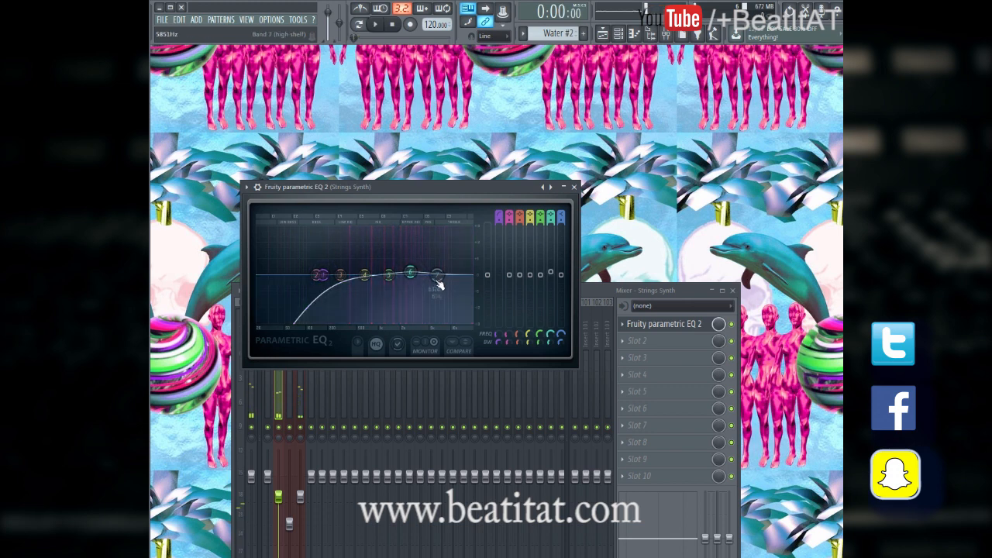
mouse_move(428, 281)
left_mouse_down()
mouse_move(446, 279)
mouse_move(405, 269)
mouse_move(425, 287)
left_mouse_up()
key("space")
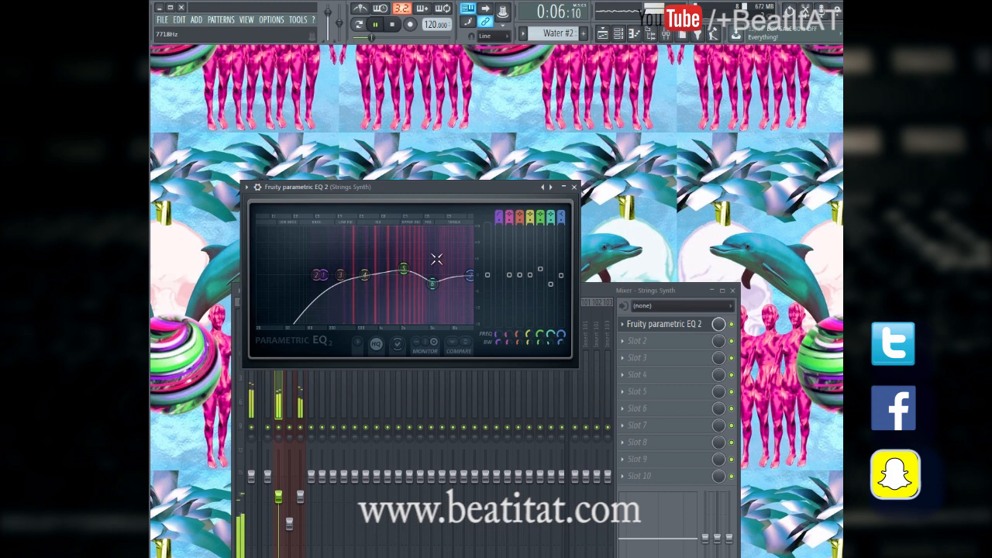
left_click_drag(364, 274, 361, 258)
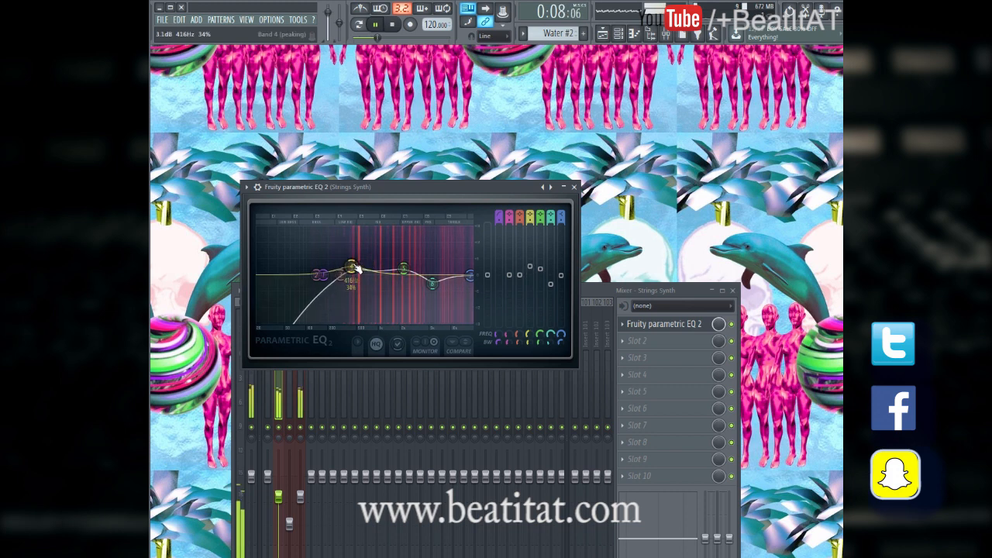
left_click(574, 188)
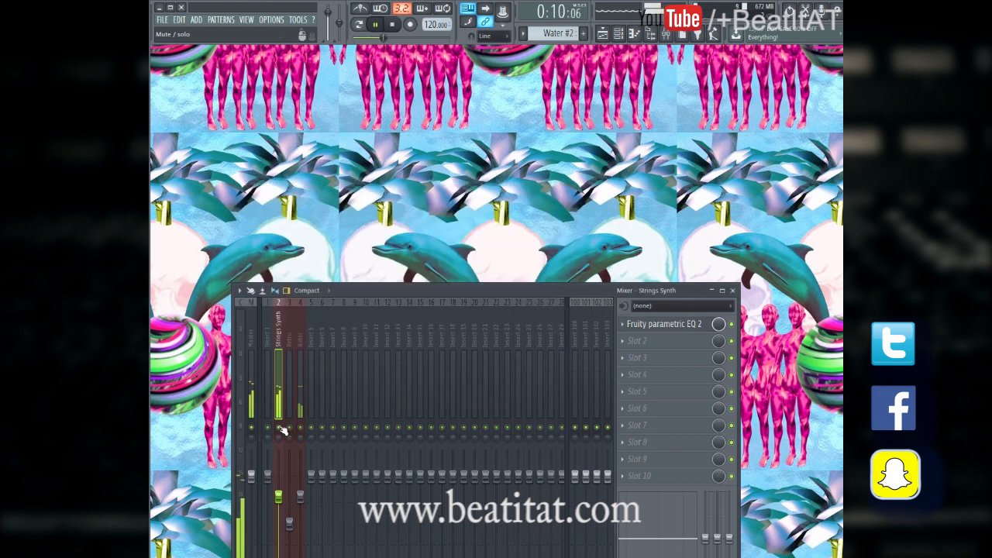
Step: Load Fruity Reeverb 2 into Slot 2 of the Strings Synth track and enlarge its room size
left_click(653, 345)
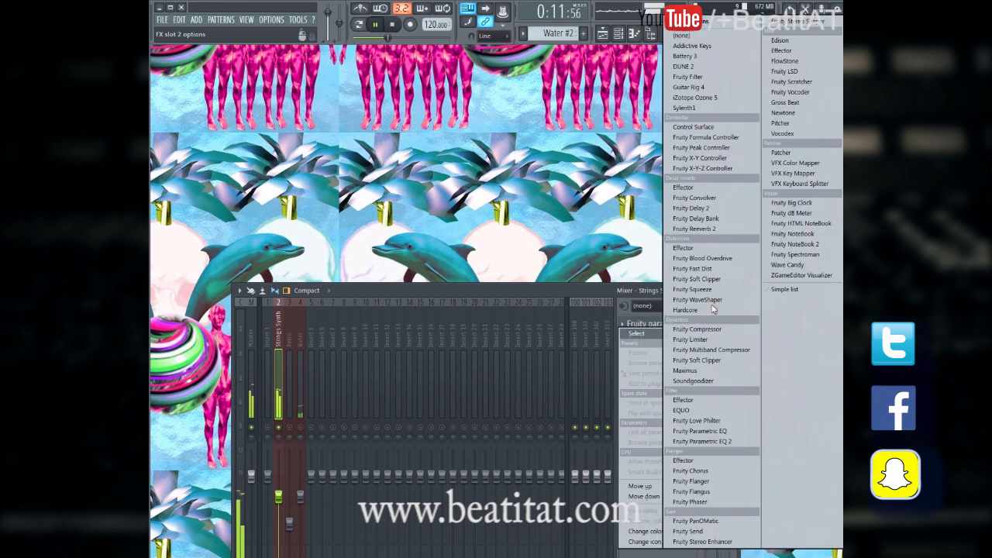
left_click(698, 229)
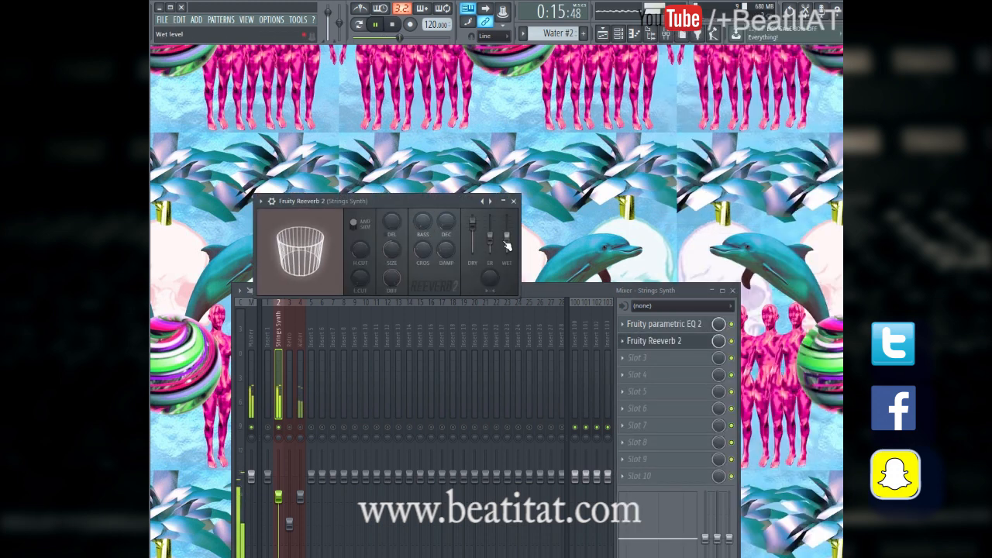
left_click(353, 224)
left_click_drag(392, 250, 366, 173)
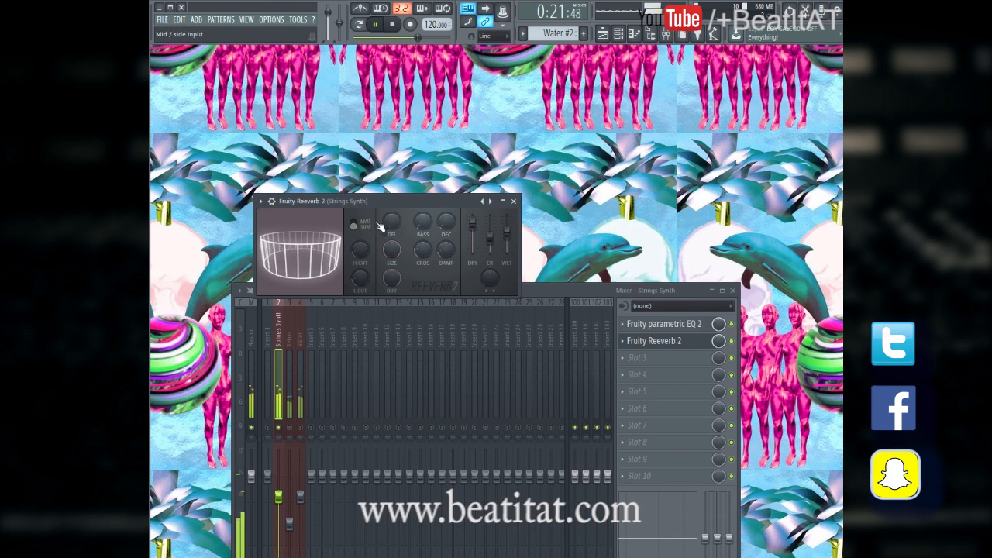
left_click(513, 202)
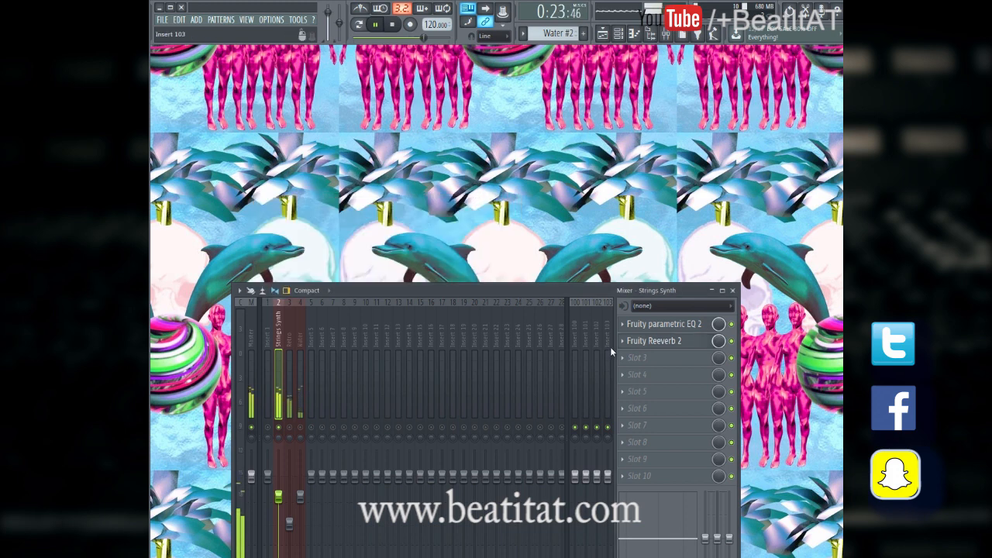
Step: Load Fruity Stereo Enhancer into Slot 3 of the Strings Synth track and adjust its stereo separation
left_click(637, 357)
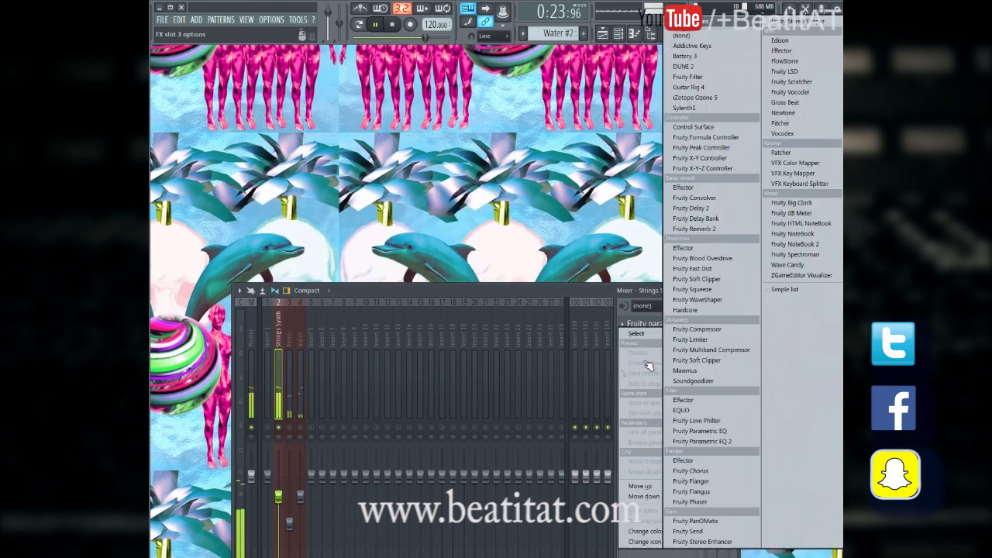
left_click(724, 541)
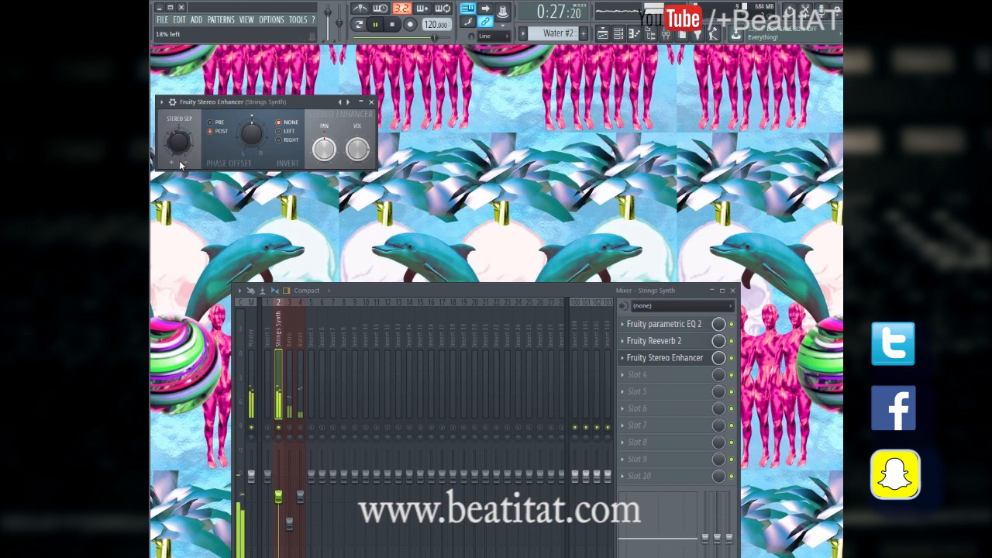
left_click(371, 103)
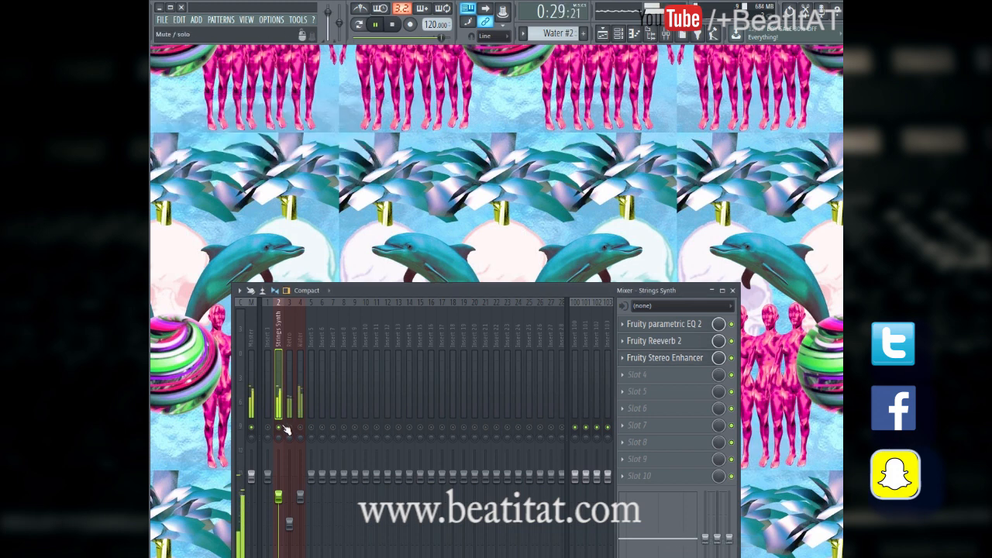
Step: Close the mixer, stop playback and bring up the playlist
left_click(297, 391)
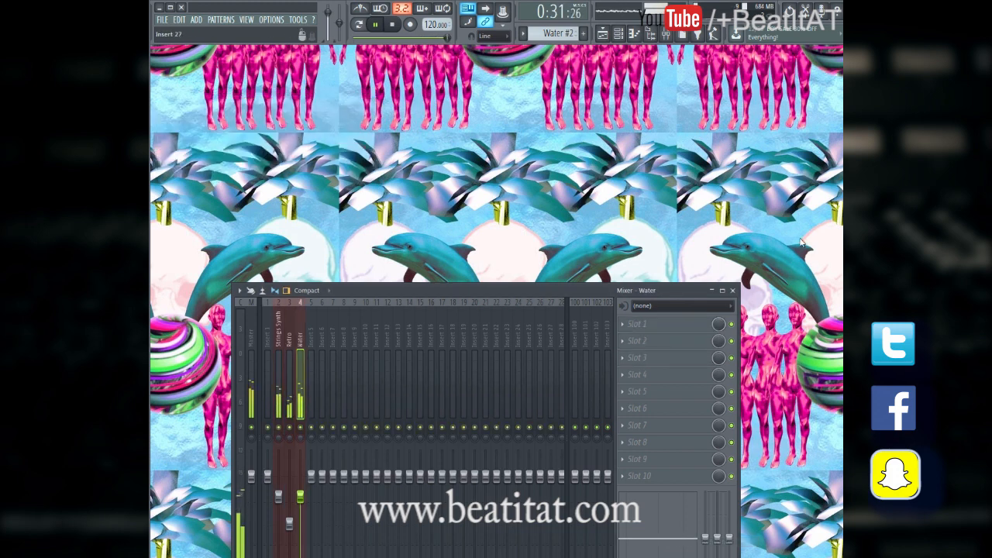
left_click(733, 290)
left_click(625, 34)
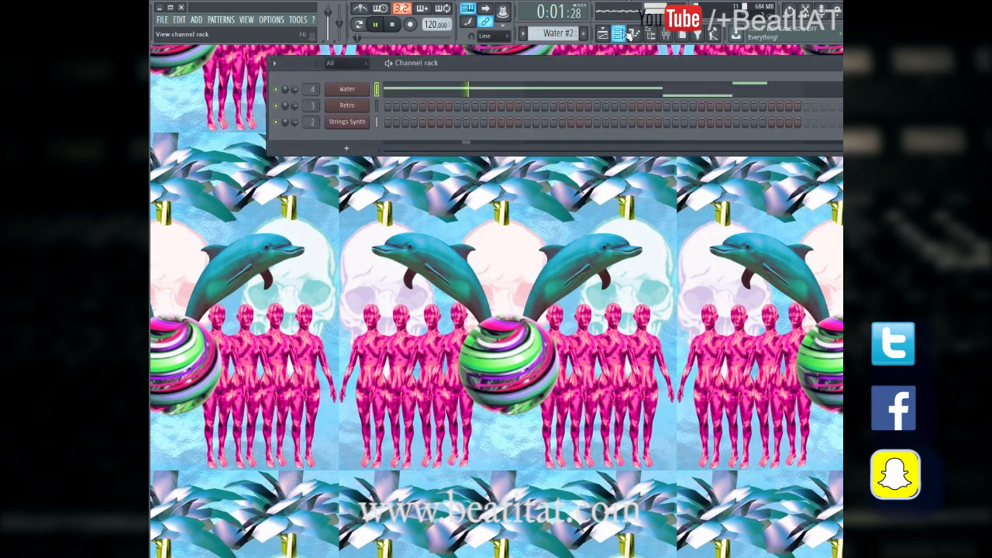
left_click(625, 34)
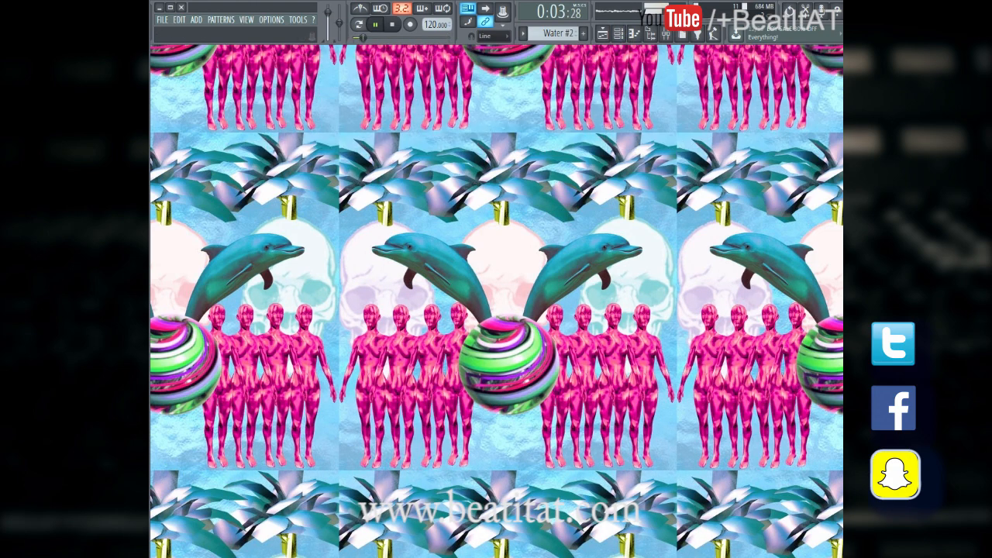
key("space")
left_click(657, 33)
left_click(656, 33)
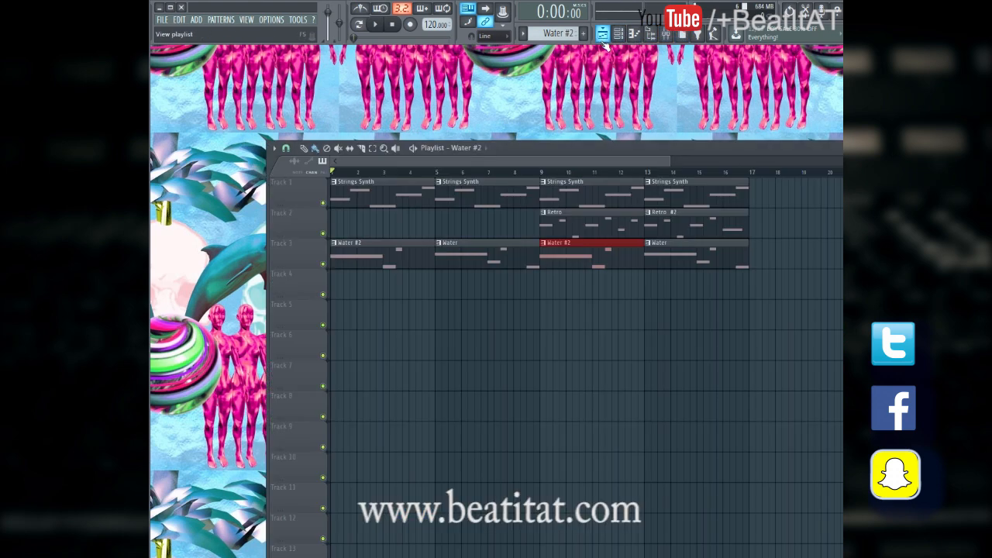
left_click(602, 33)
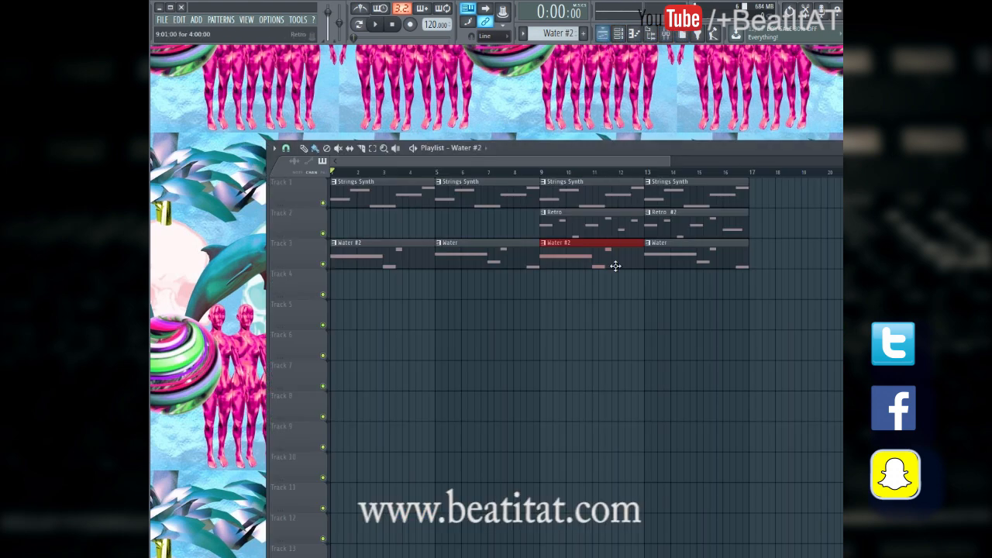
Step: Duplicate the Strings Synth, Retro and Water clips of bars 9 to 16 so the copies start at bar 17
left_click(742, 173)
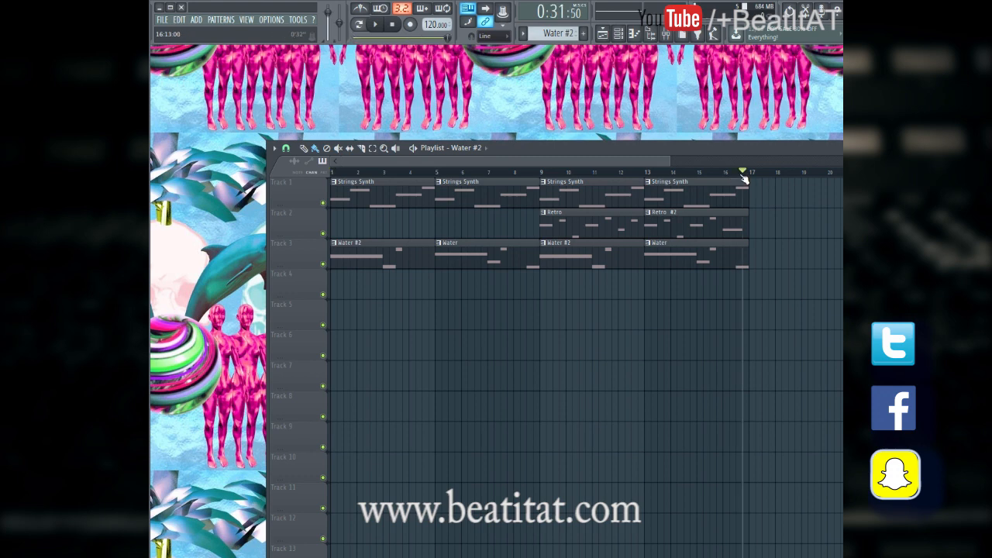
left_click_drag(660, 160, 796, 209)
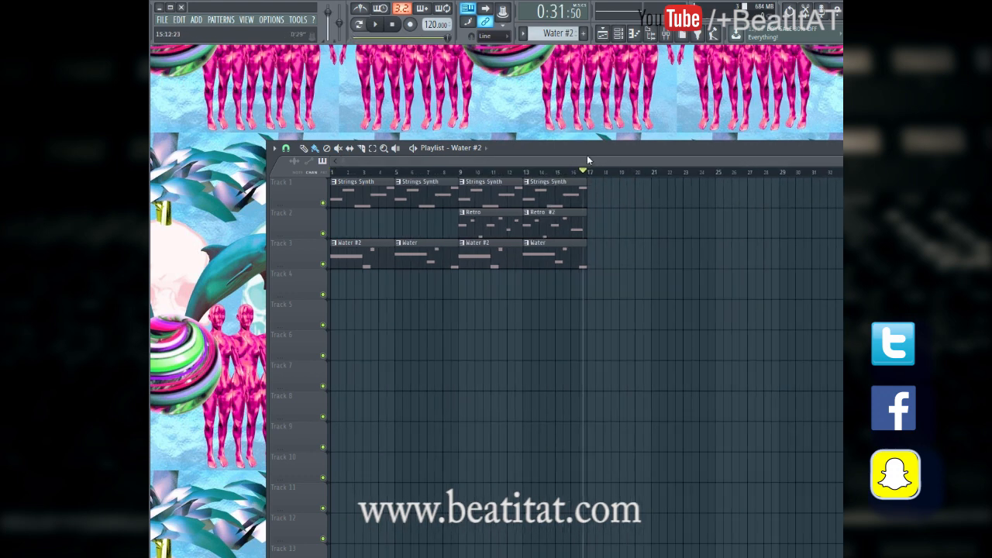
left_click_drag(490, 179, 626, 291)
key("ctrl+b")
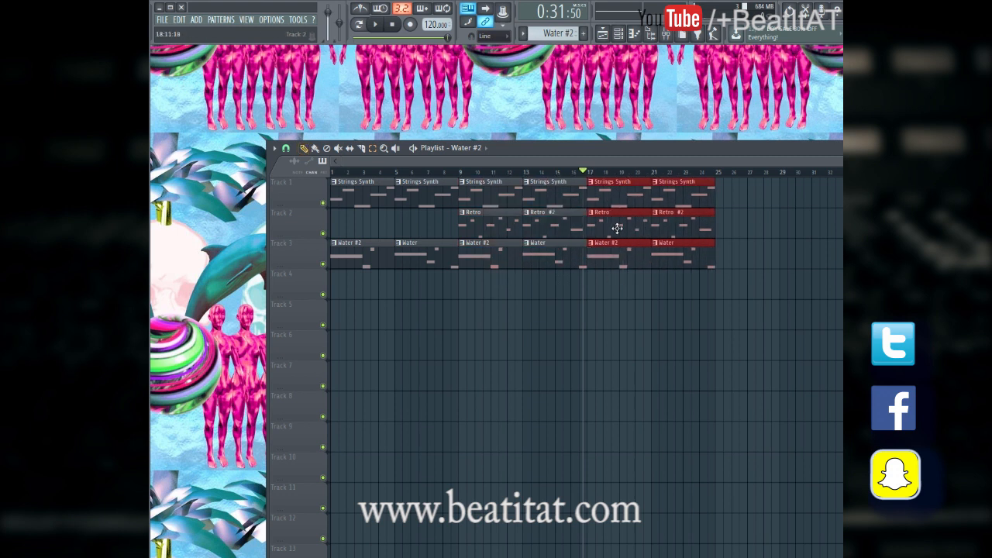
Step: Return the playhead to bar 1 and add a time marker named Intro there
left_click(590, 171)
left_click_drag(560, 176, 257, 186)
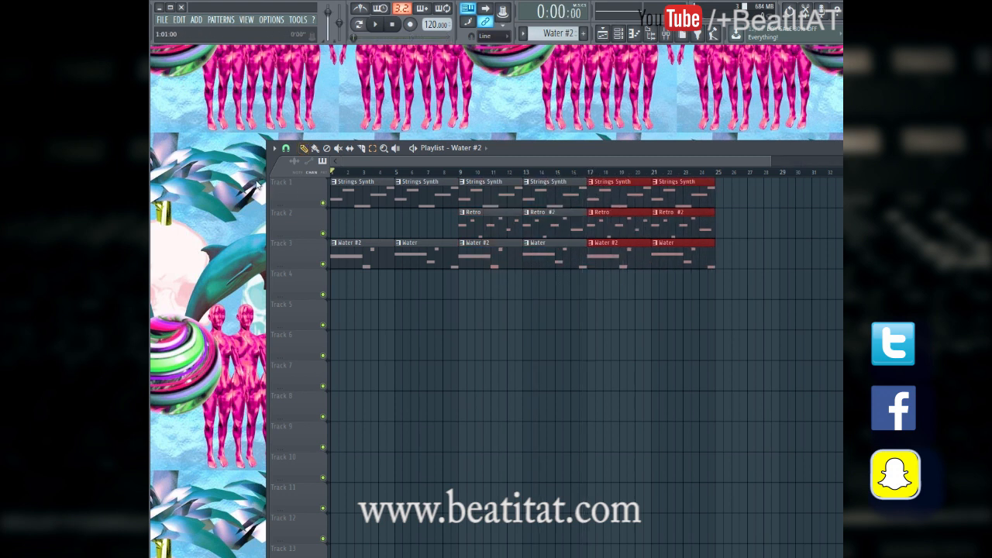
key("alt+t")
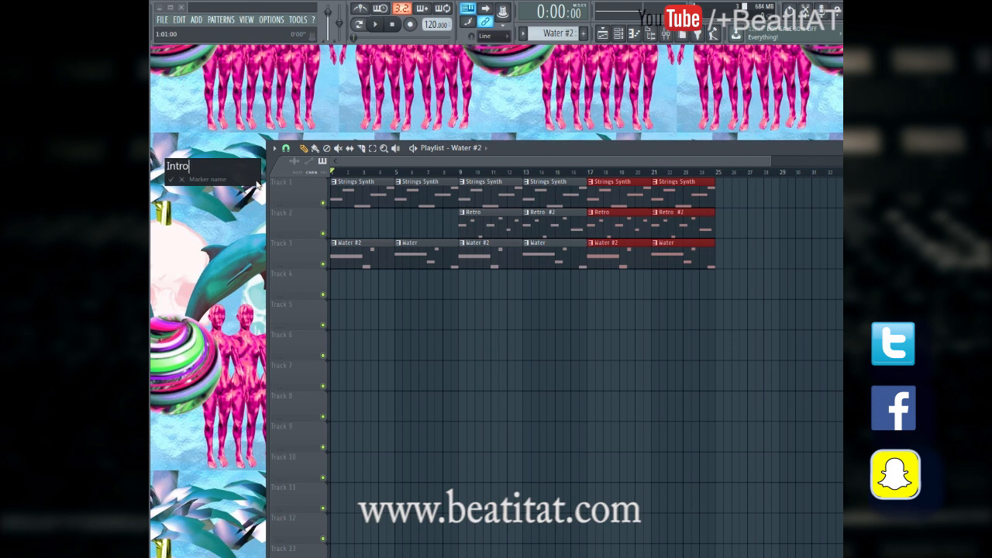
type("Intro")
key("Return")
Step: Add a time marker named Verse at bar 17 of the playlist
left_click_drag(415, 162, 569, 164)
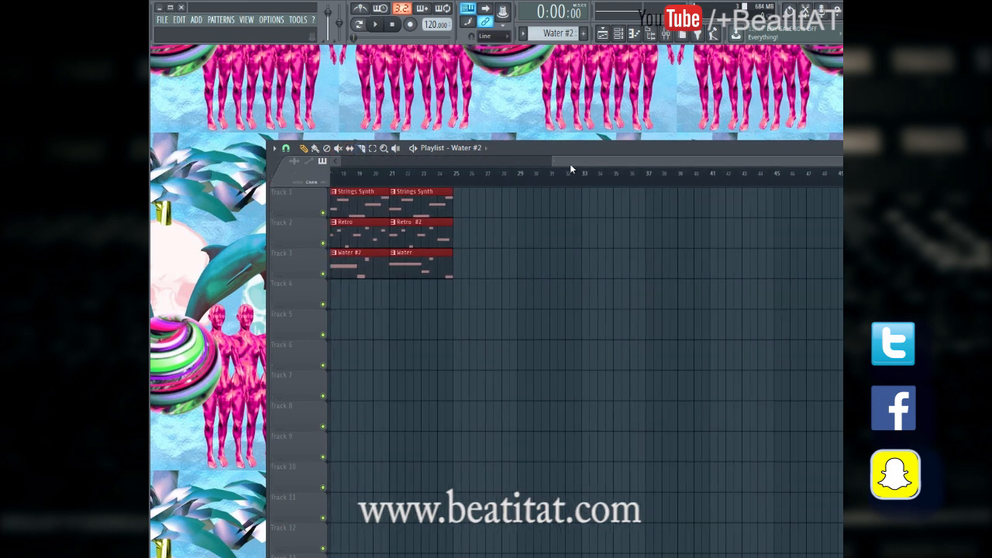
key("alt+t")
type("Vers")
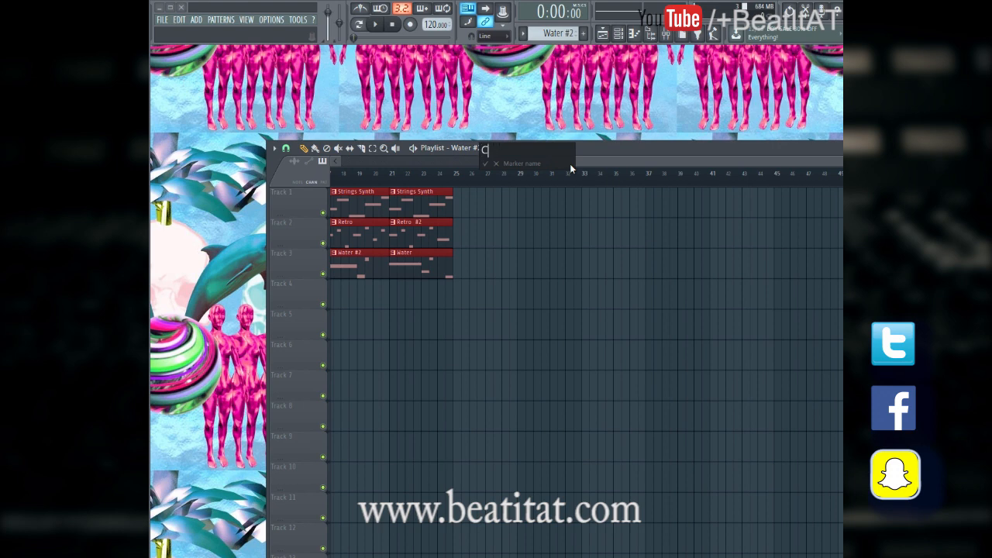
type("e")
key("Return")
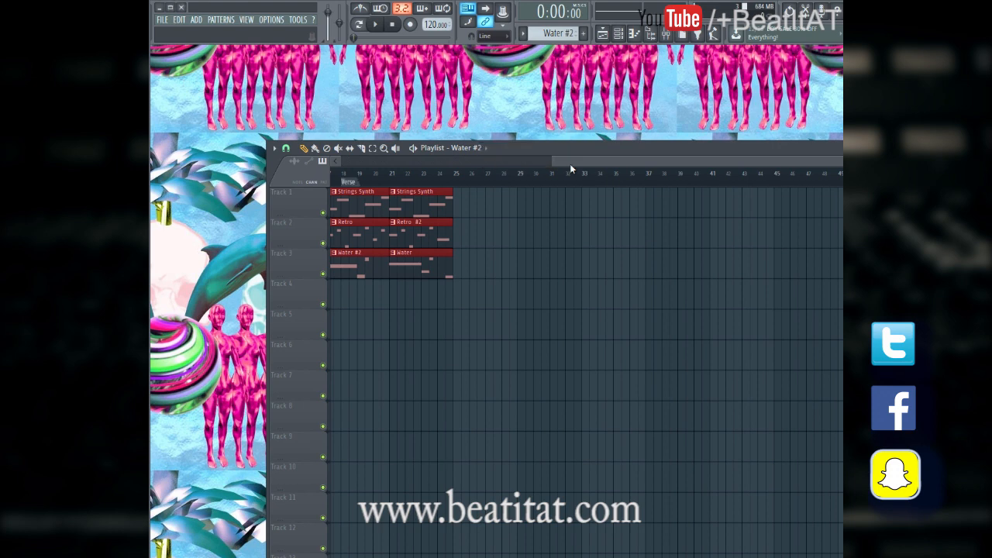
Step: Close the playlist, then open the channel rack and reposition it
scroll(548, 161, "left", 3)
scroll(548, 161, "left", 4)
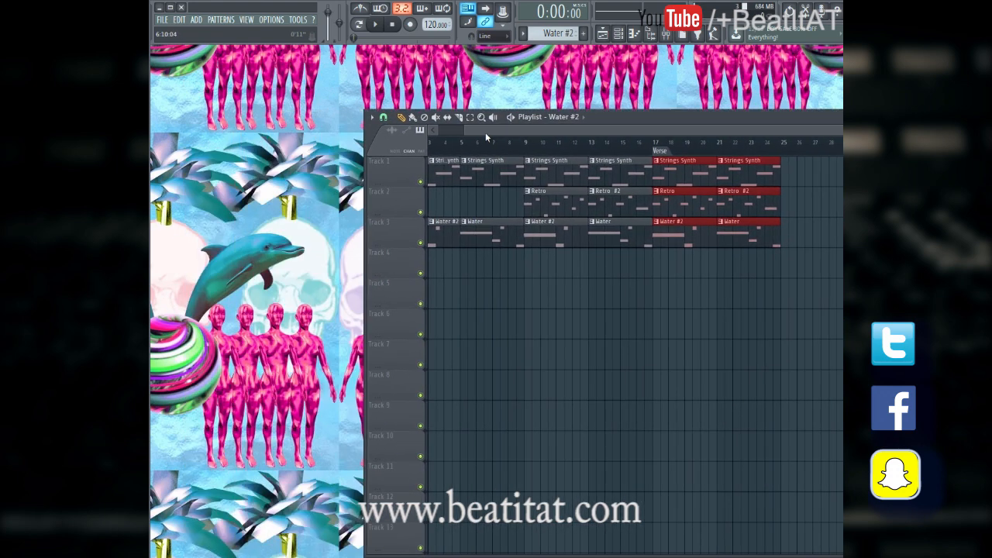
scroll(490, 141, "left", 2)
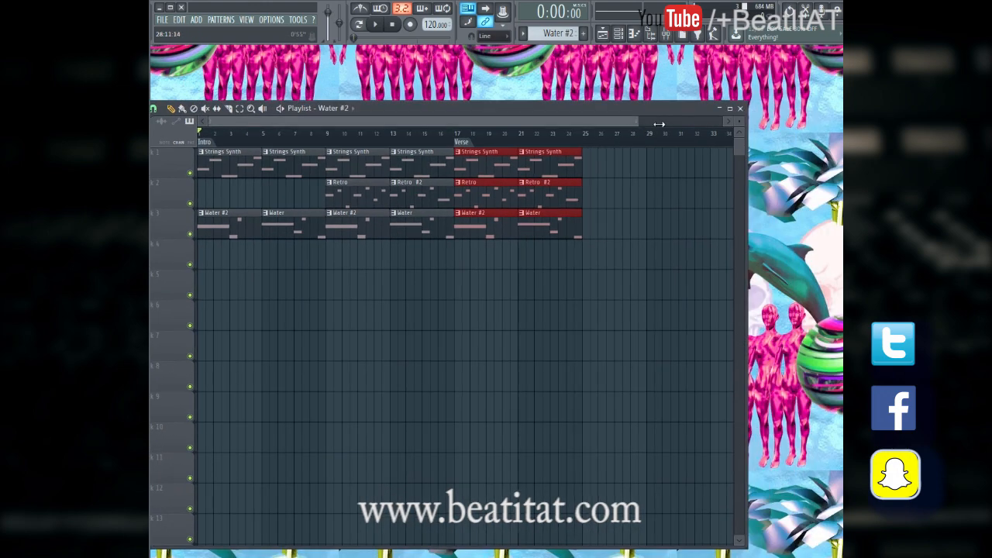
scroll(283, 99, "down", 1)
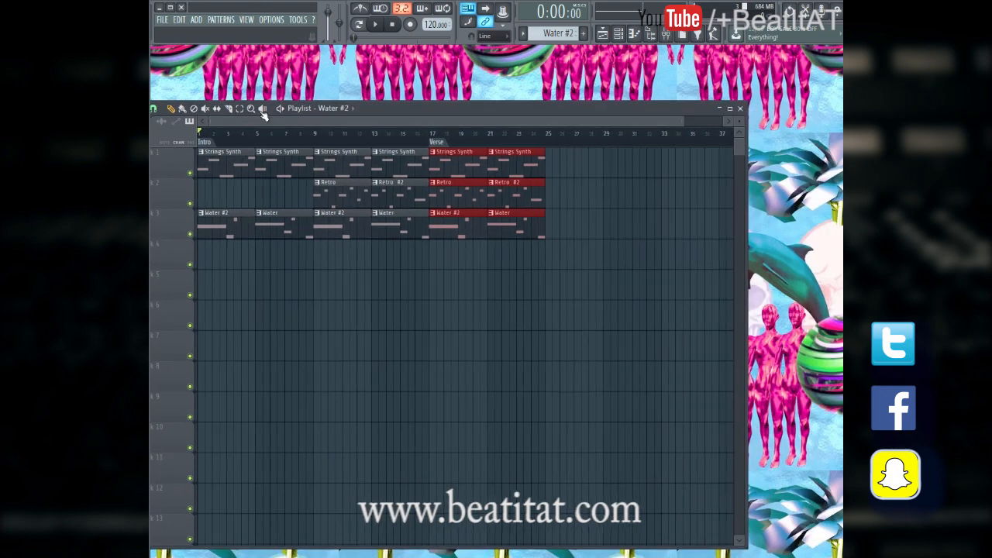
mouse_move(234, 122)
left_mouse_down()
mouse_move(392, 120)
mouse_move(231, 122)
left_mouse_up()
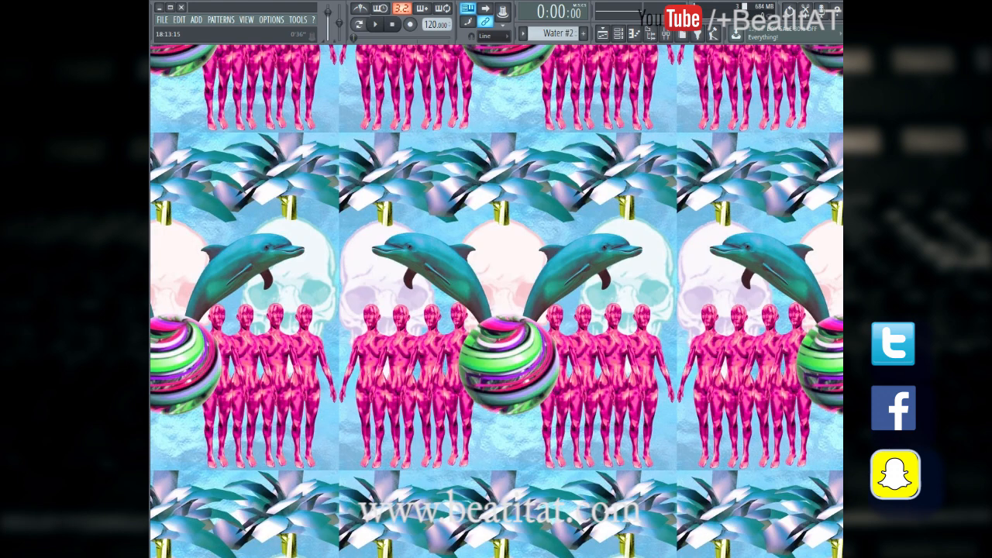
key("F6")
left_click_drag(572, 102, 597, 73)
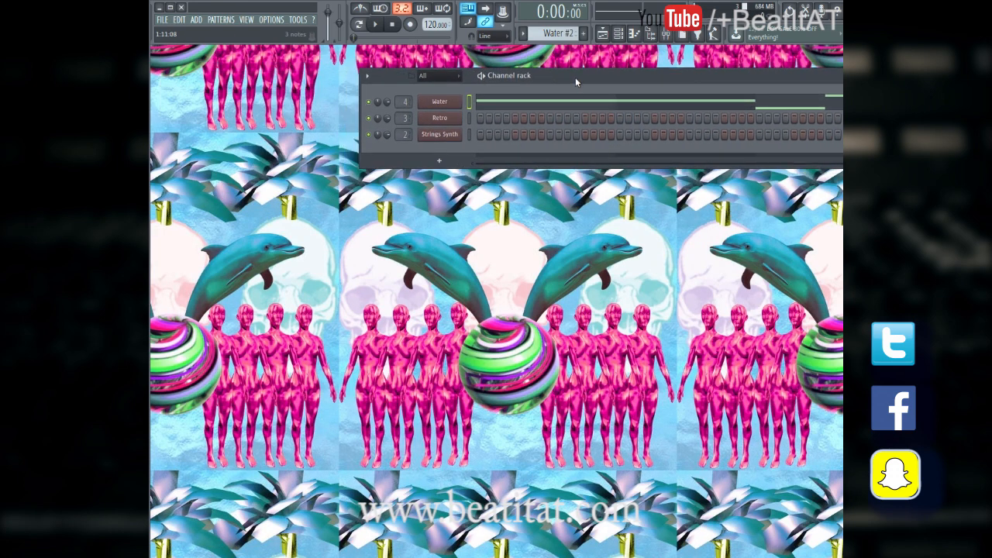
Step: Switch to the new empty Pattern 6 and insert a Nexus channel above Water
key("KP_Add")
right_click(456, 103)
mouse_move(502, 165)
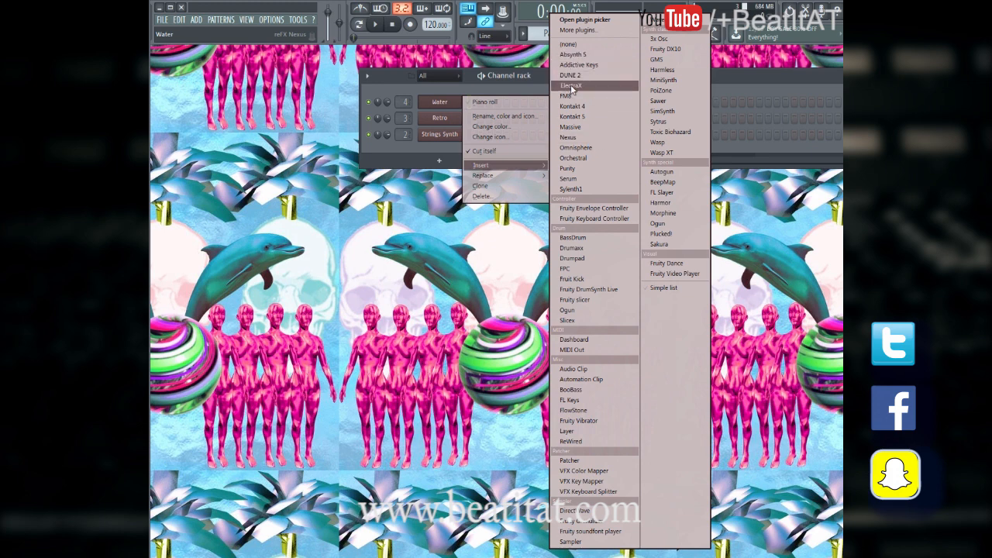
left_click(574, 140)
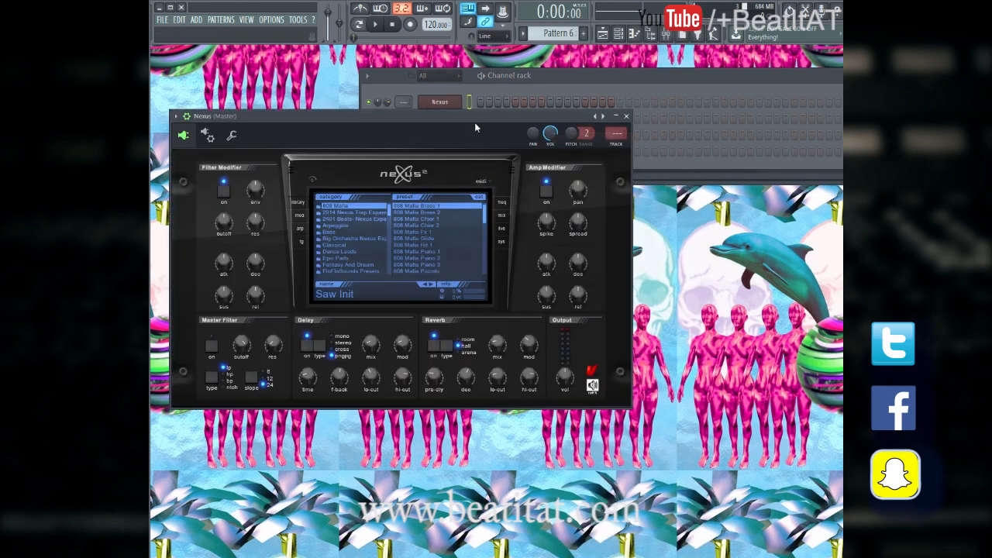
Step: Rename the new Nexus channel as Bass
right_click(438, 98)
left_click(437, 96)
type("Bass")
key("Return")
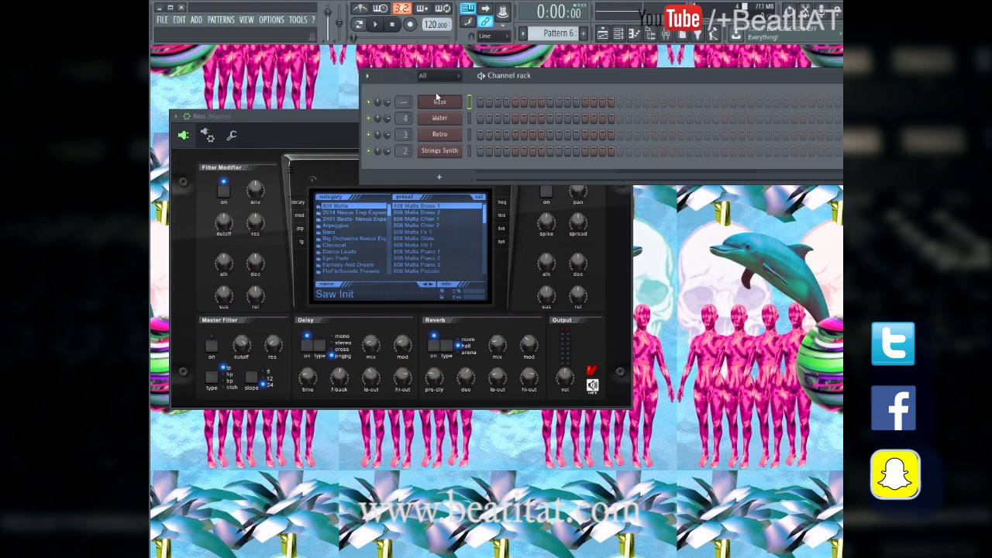
Step: Bring up Nexus for the Bass channel, choose the Bass category and audition the BA CommodoreBass preset with the song playing
left_click(447, 107)
left_click(462, 108)
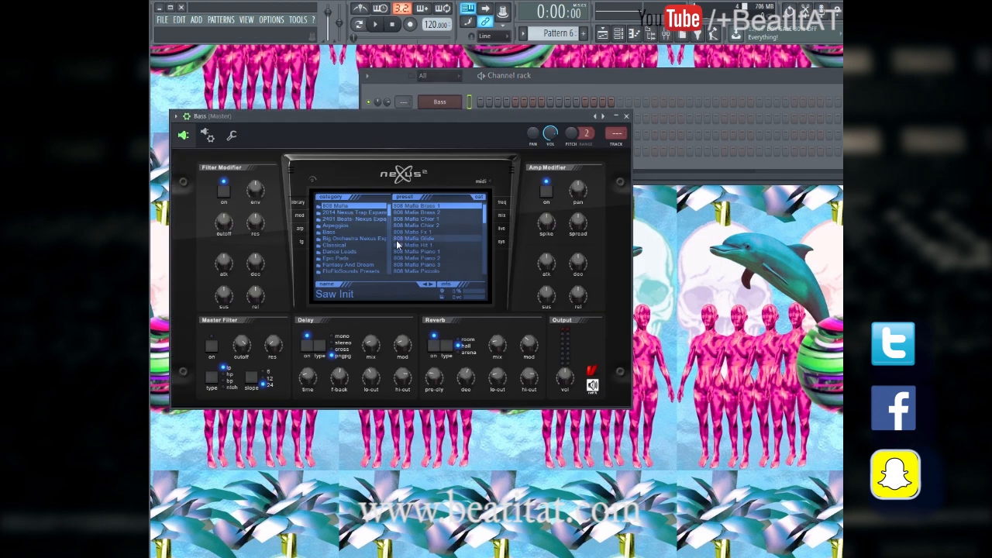
left_click(356, 232)
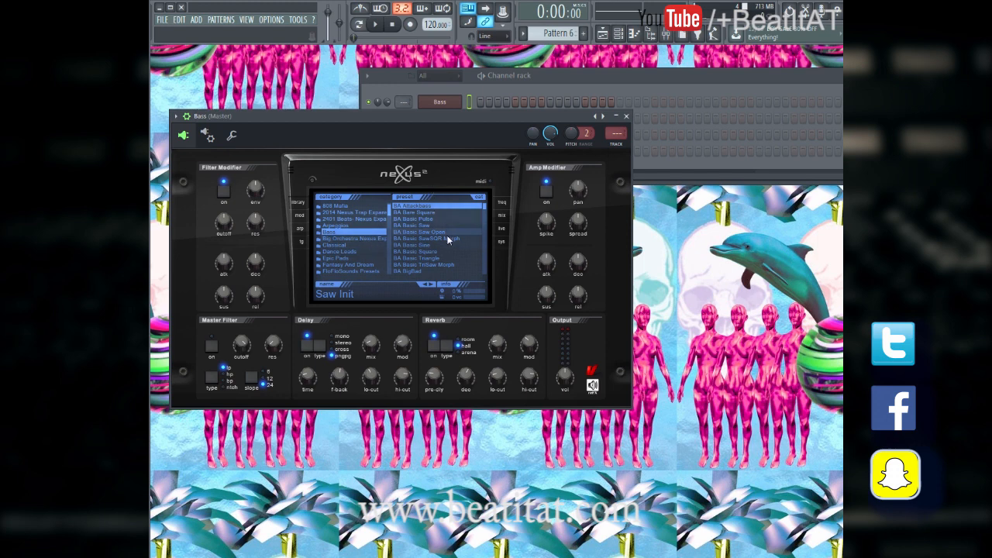
scroll(436, 260, "down", 3)
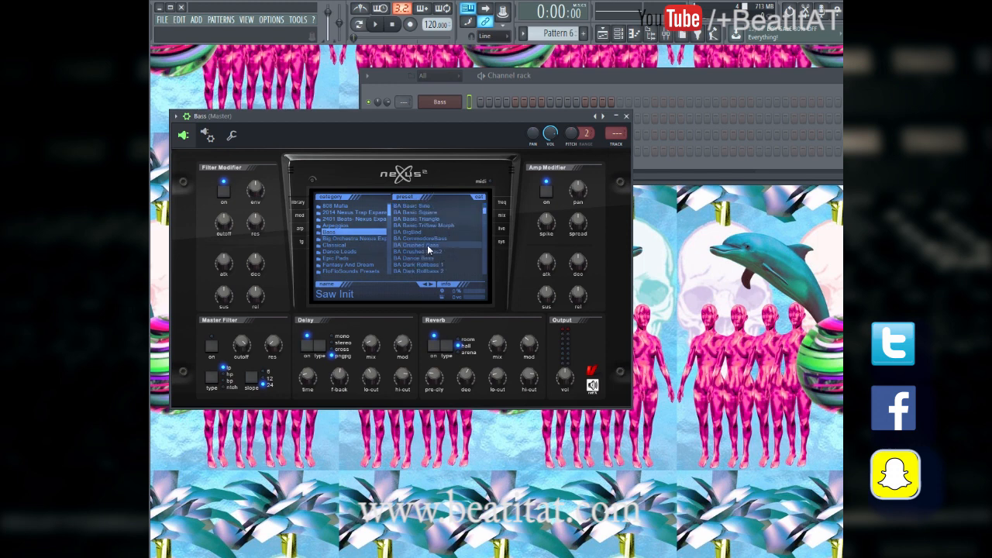
left_click(440, 238)
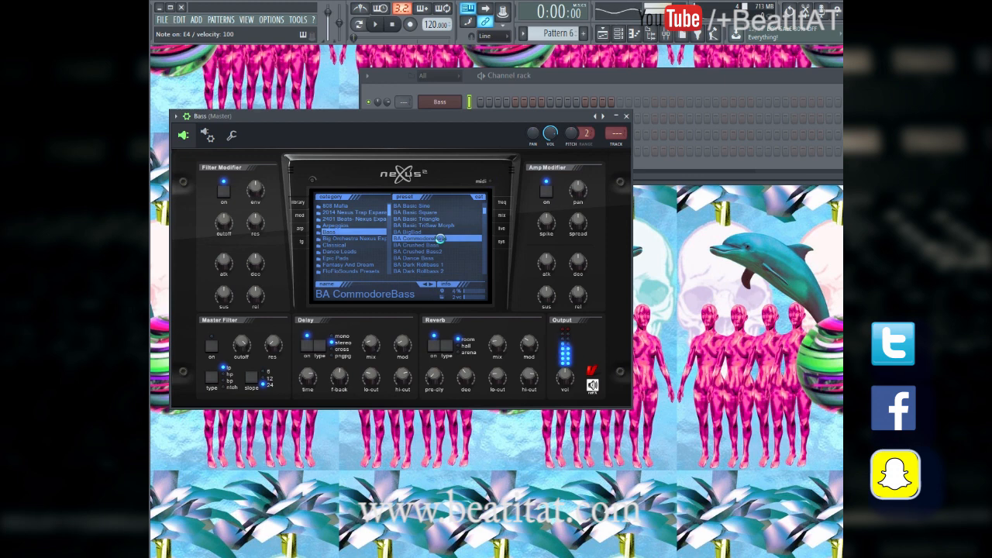
key("space")
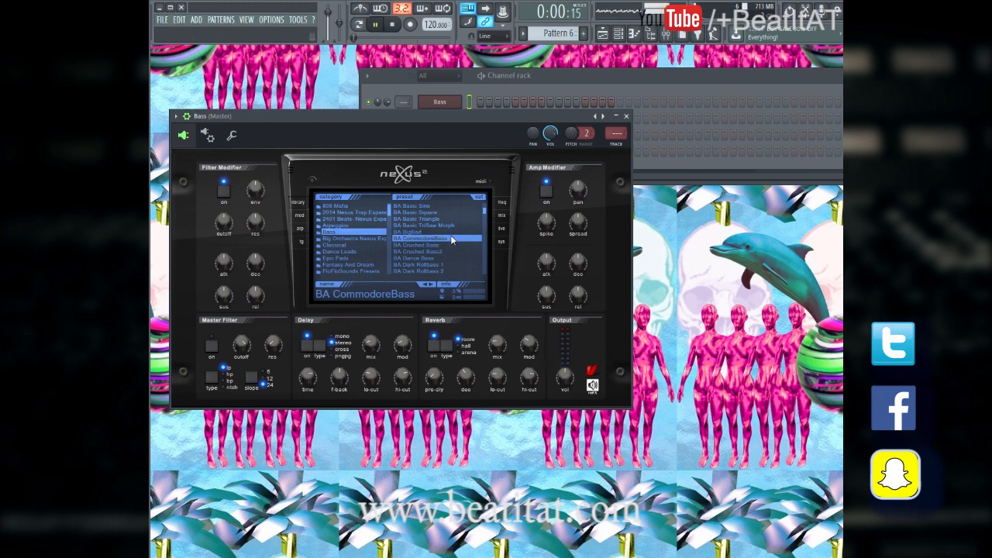
Step: Audition the BA Dance Bass, BA Dark Rollbass 1 and 2, and BA Basic Square presets
left_click(441, 257)
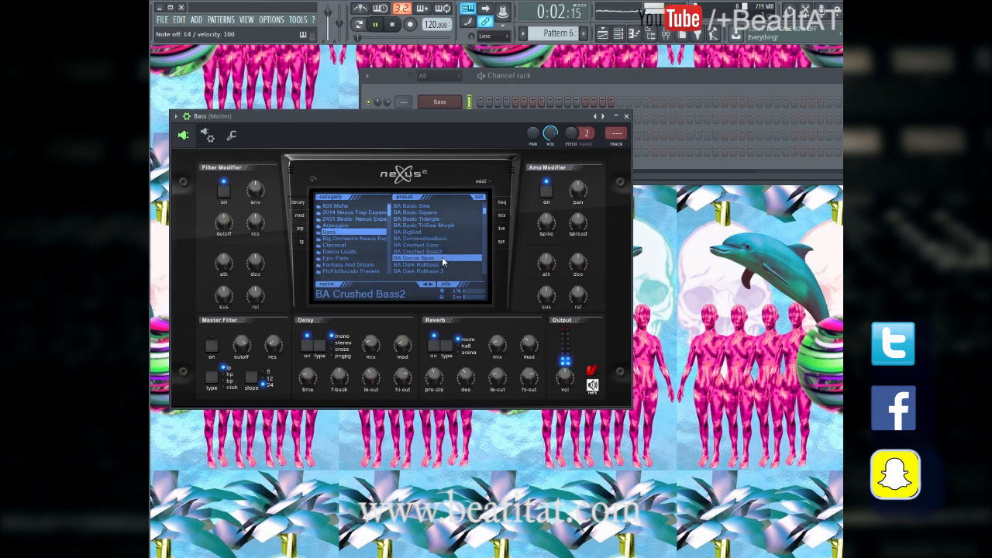
left_click(443, 265)
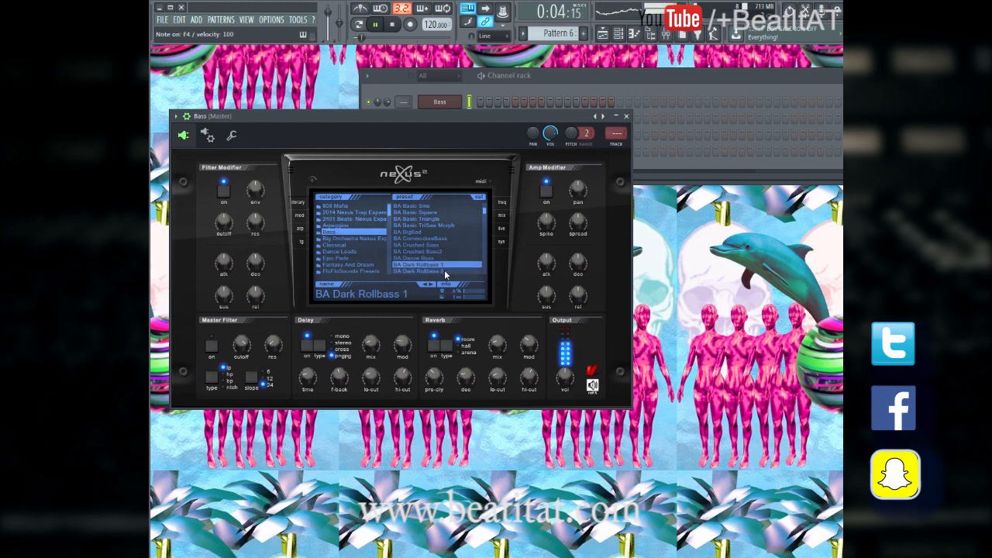
left_click(444, 272)
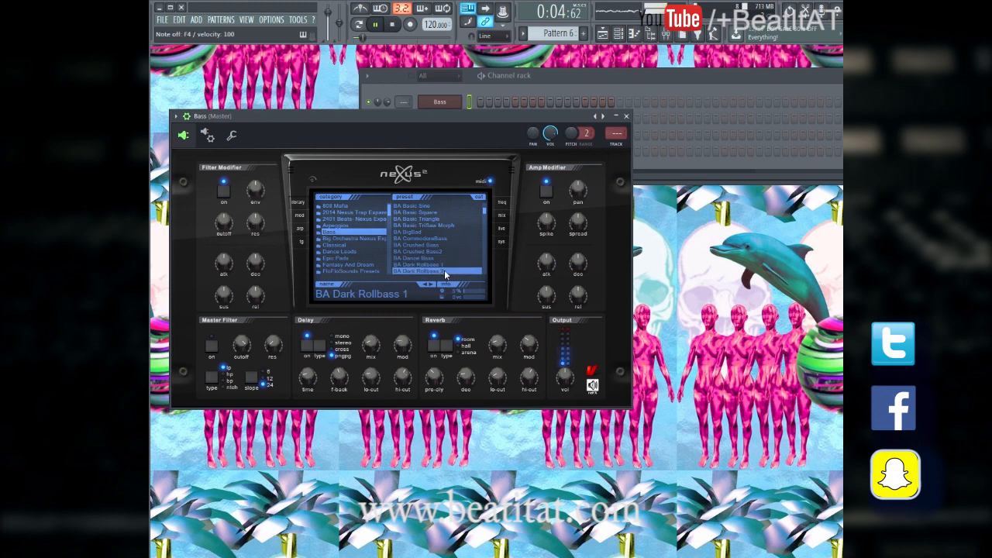
left_click(439, 220)
left_click(439, 214)
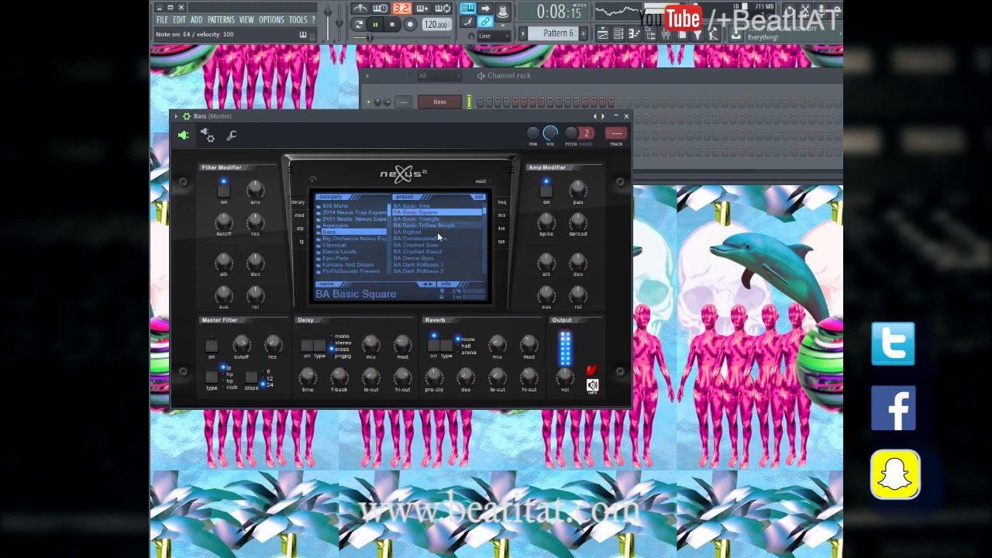
Step: Compare BA Deep Pad Sine 1 and 2, load BA Deep Pad Sine 2 and close Nexus
scroll(437, 256, "down", 5)
left_click(442, 265)
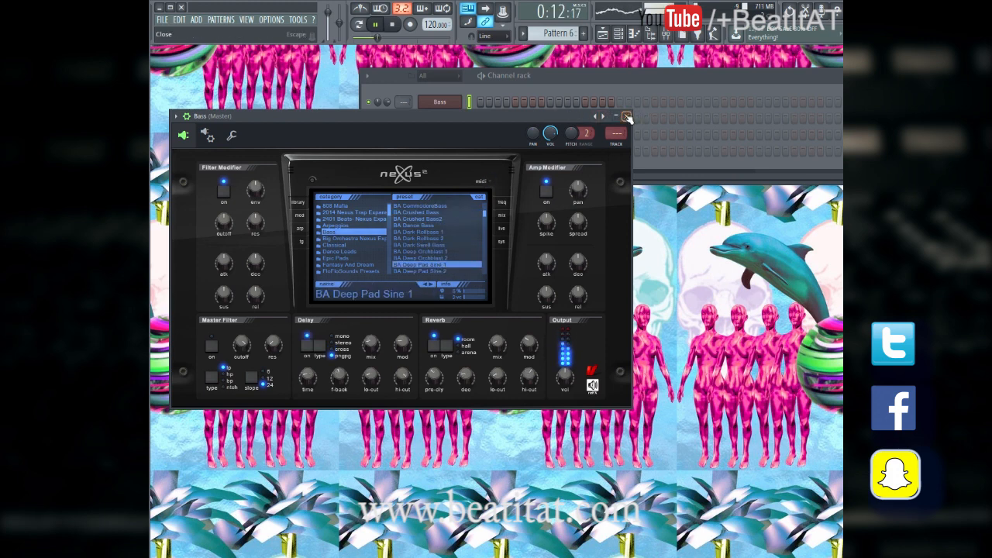
left_click(452, 271)
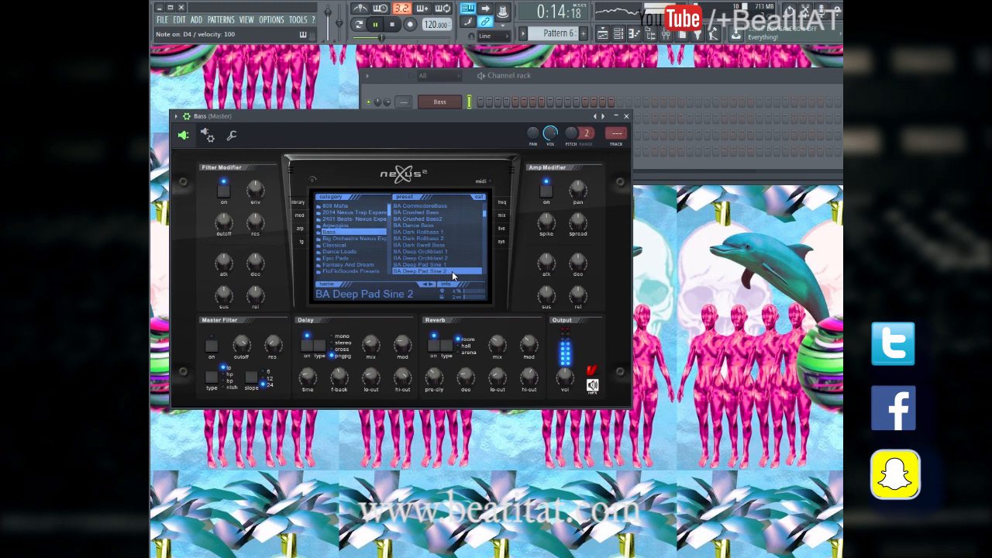
left_click(628, 116)
Step: Rename the Bass channel as Bass Sine and stop playback
right_click(440, 102)
key("F2")
type("Bass Sine")
key("Return")
key("space")
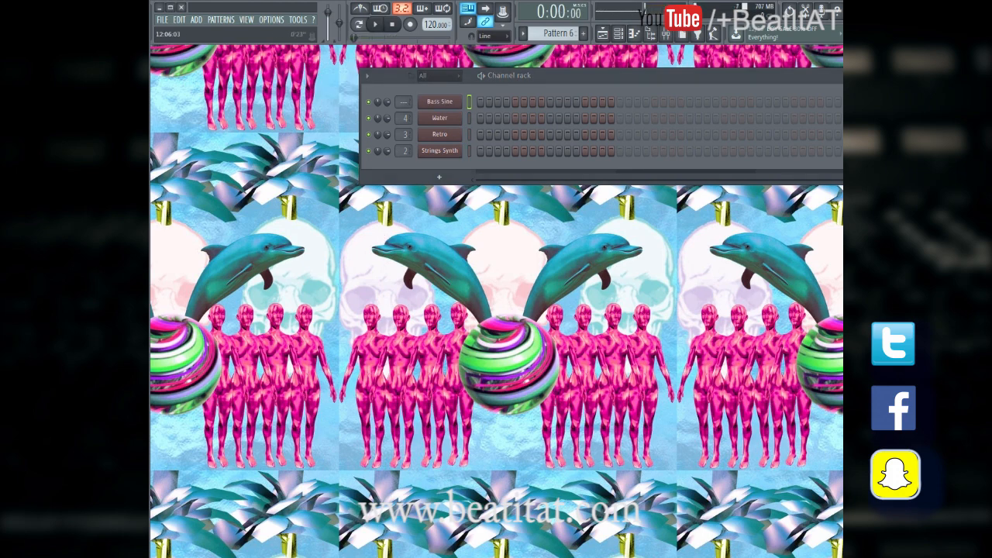
Step: Place Pattern 6 on Track 4 of the playlist at bars 17 and 21, and set the playhead to bar 17
key("F5")
left_click(512, 371)
left_click(569, 363)
left_click(512, 238)
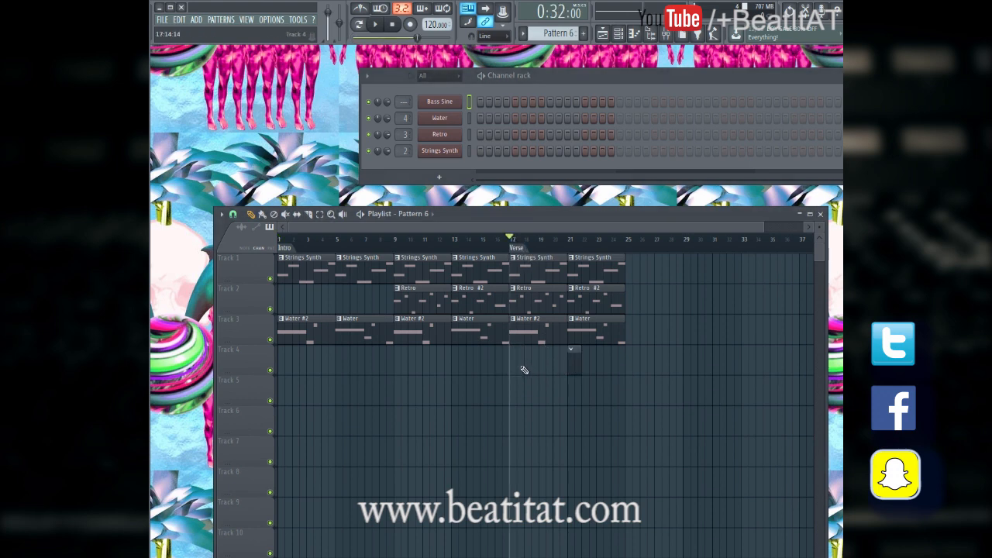
Step: Open the Bass Sine piano roll, put a half-bar A4 note at the start of bar 1 and audition it
right_click(457, 101)
left_click(486, 102)
left_click(200, 342)
left_click_drag(322, 318, 151, 355)
key("Delete")
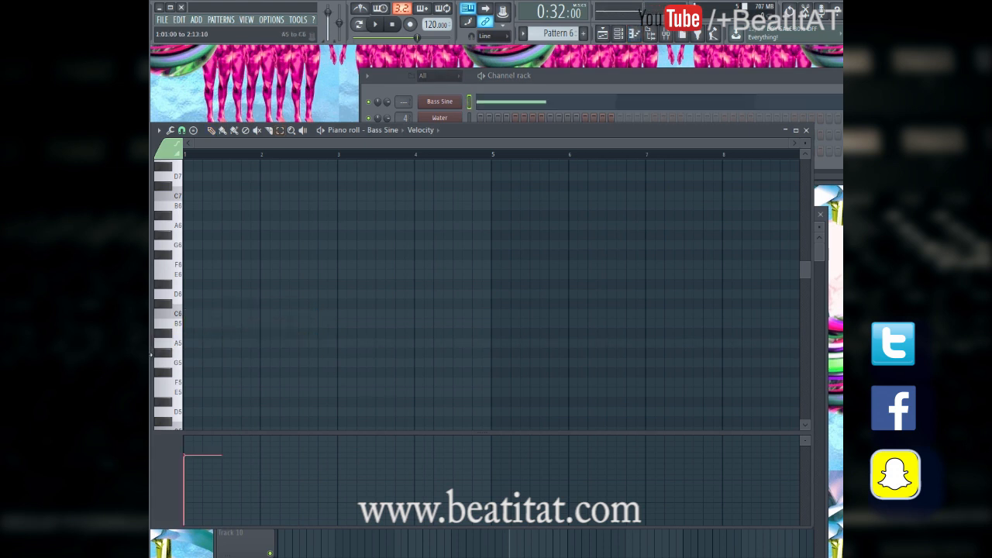
scroll(345, 401, "down", 3)
key("space")
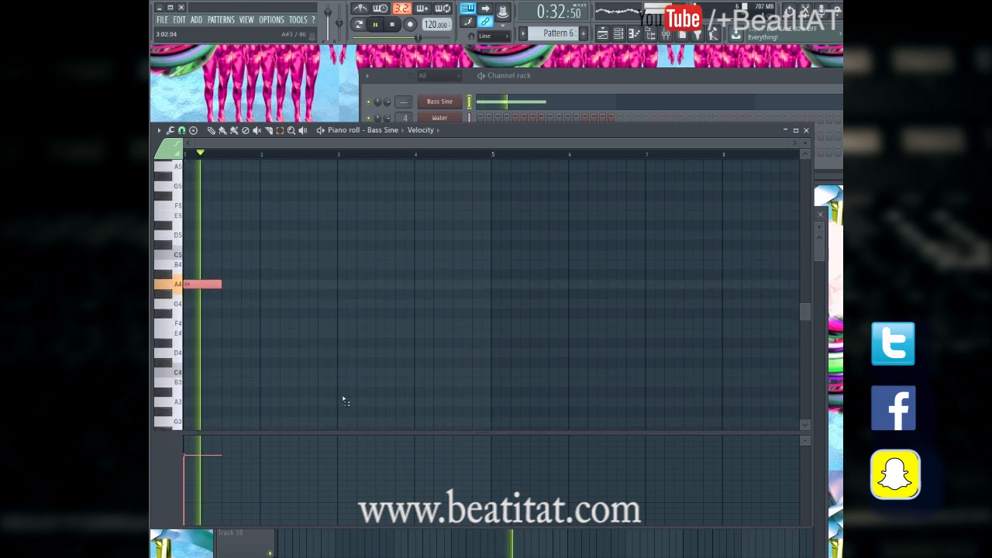
key("space")
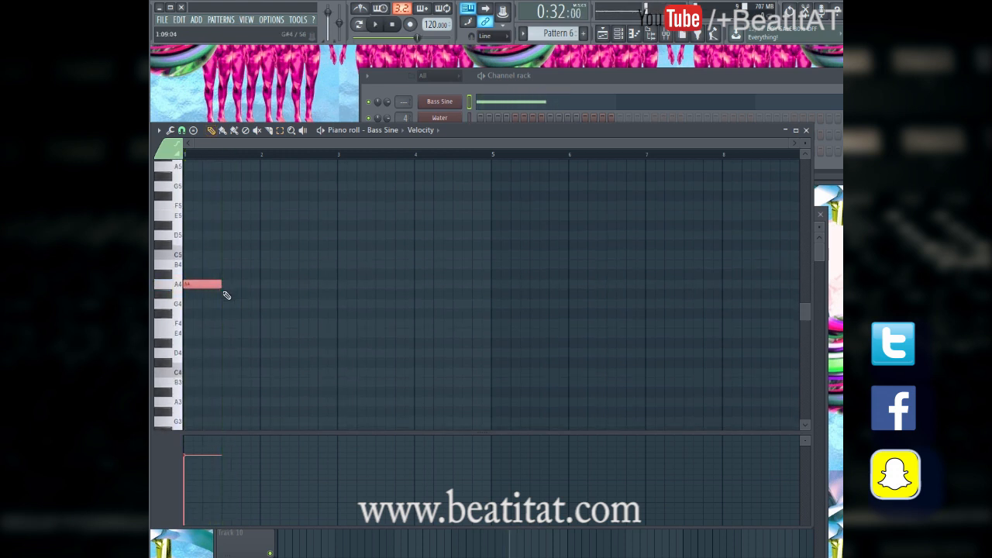
Step: Lengthen the A4 note to one and a half bars and add a G4 note from its end to bar 4
left_click_drag(222, 287, 296, 292)
key("space")
left_click(301, 303)
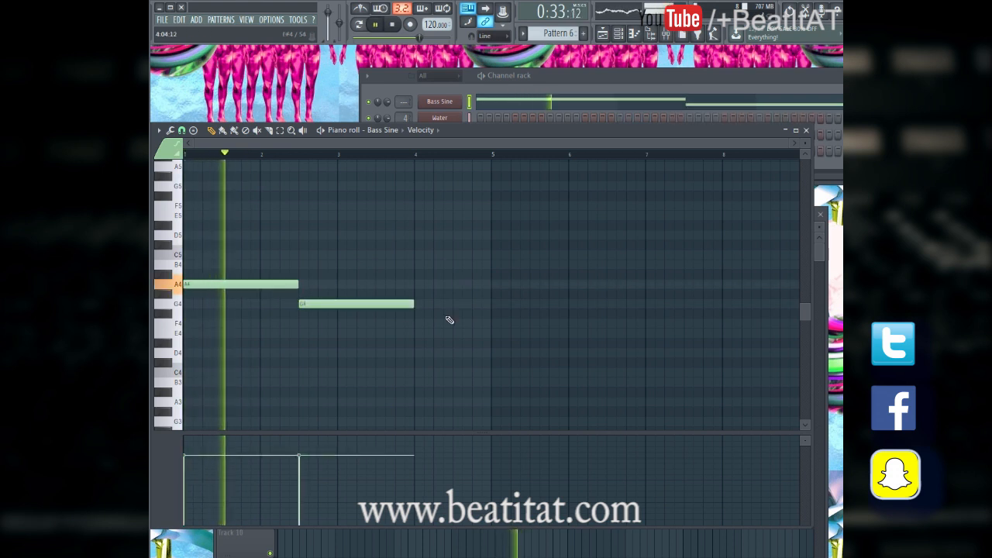
left_click_drag(416, 309, 332, 319)
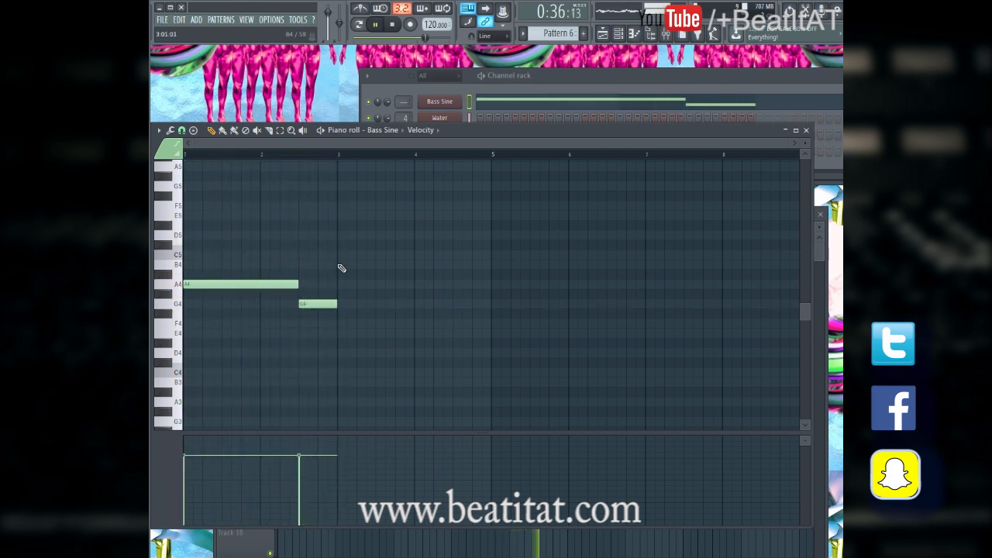
key("space")
left_click_drag(339, 310, 388, 311)
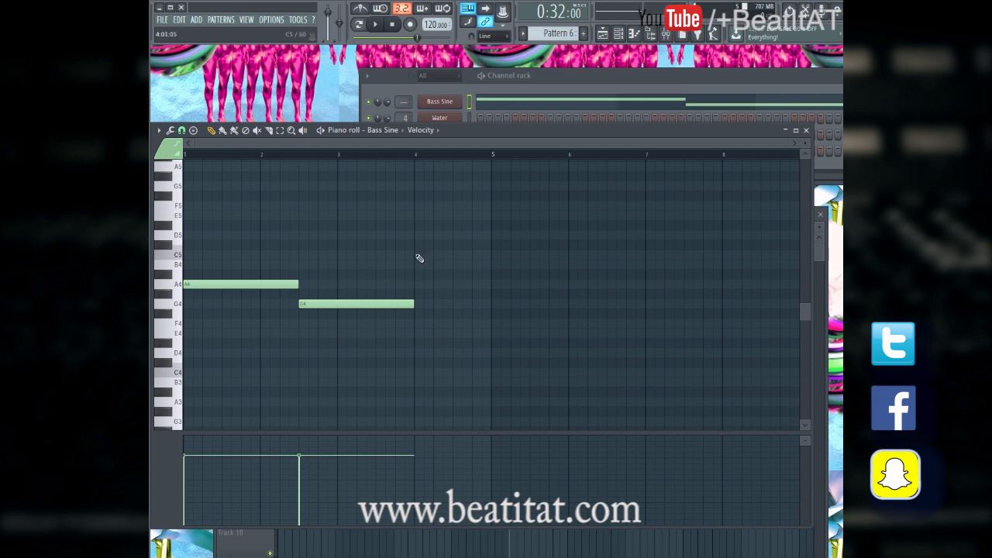
Step: Fill bar 4 with a three-beat C5 note and a one-beat G4 note, then play the bassline
left_click(419, 258)
left_click_drag(526, 256, 457, 268)
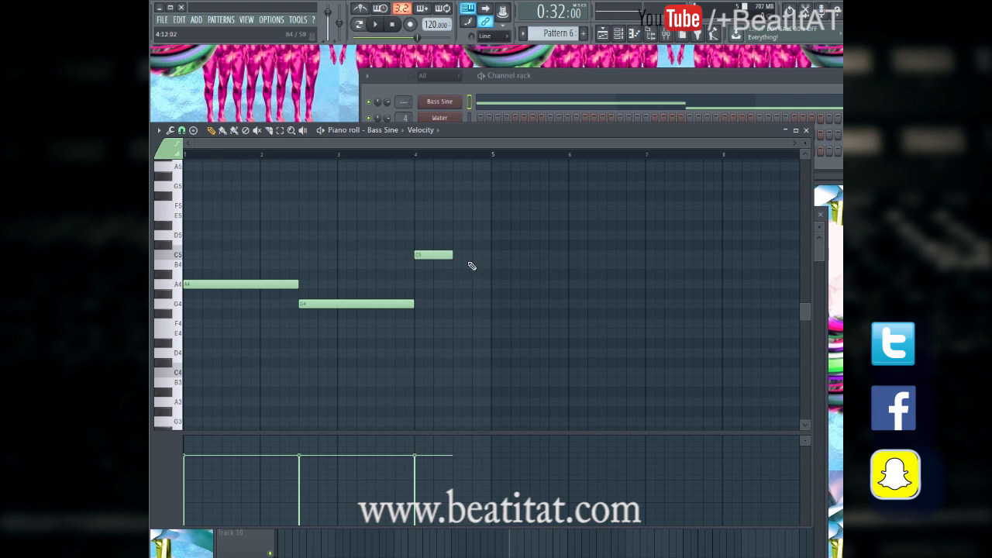
left_click(476, 305)
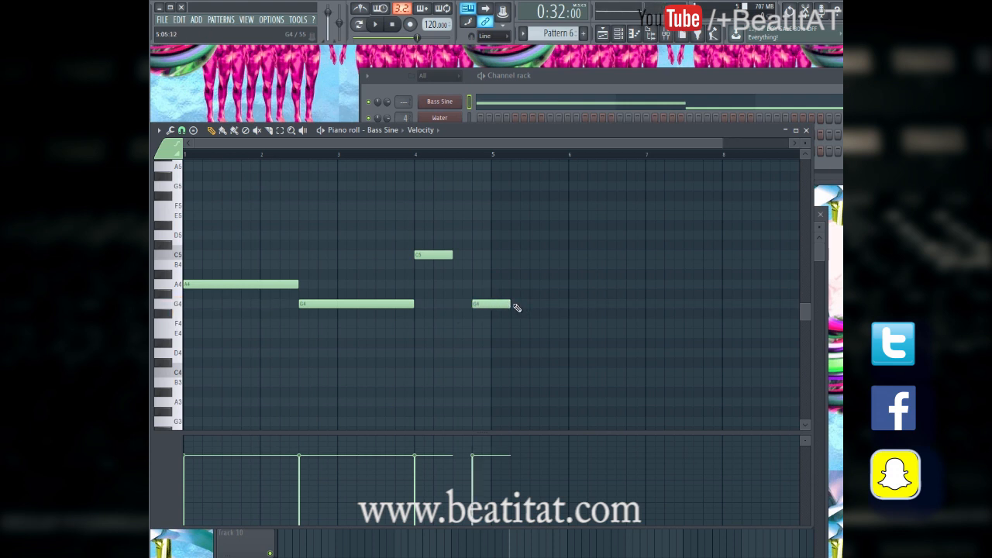
left_click_drag(493, 303, 487, 297)
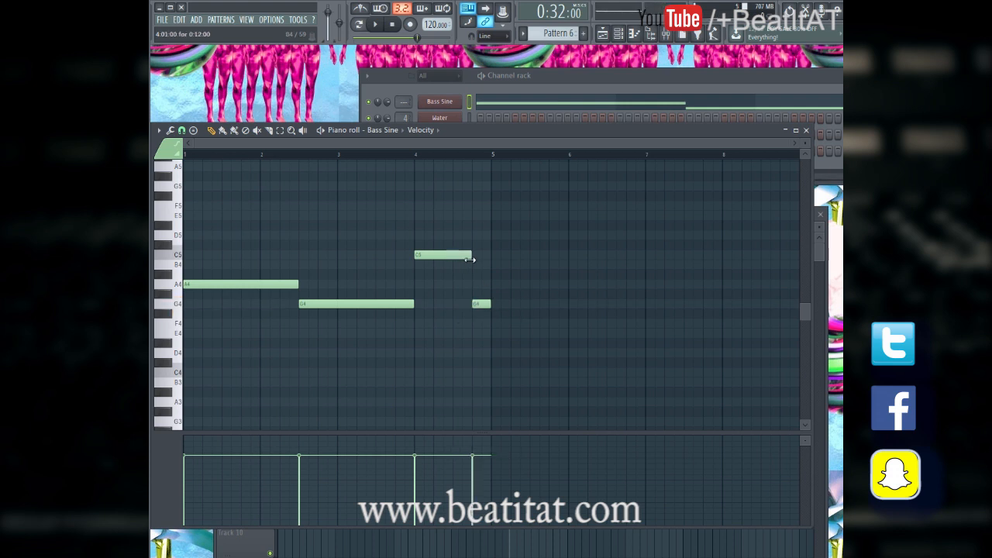
key("space")
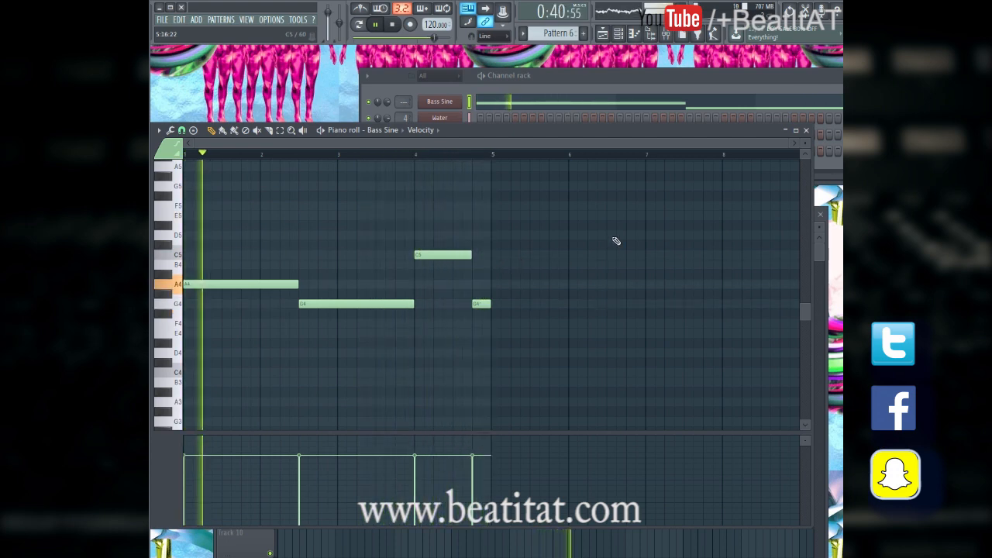
Step: Close the piano roll and rename Pattern 6 as Bass Sine
left_click(806, 129)
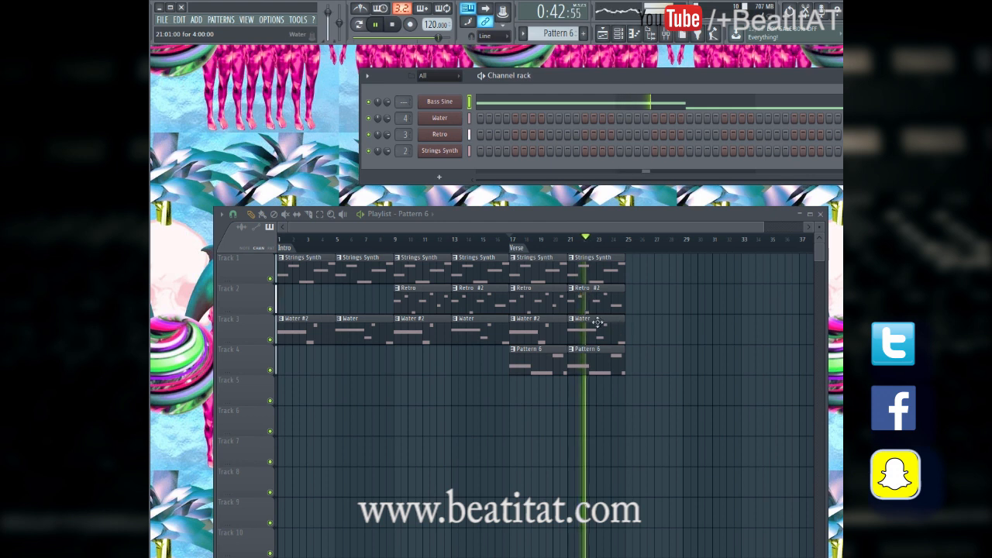
key("F2")
type("Bass Sine")
key("Return")
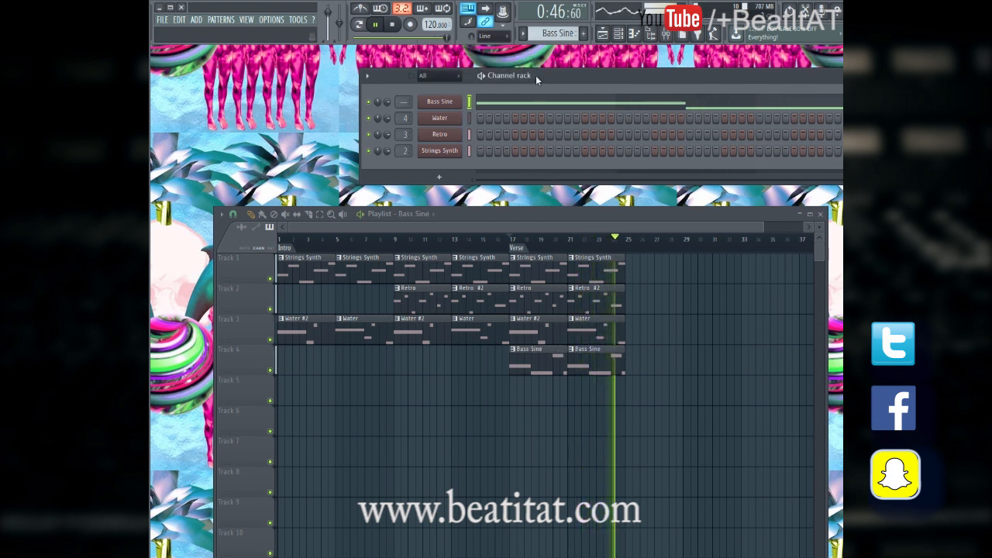
Step: Stop playback and route the Bass Sine channel to mixer track 5
left_click(459, 101)
key("space")
right_click(619, 136)
left_click(625, 147)
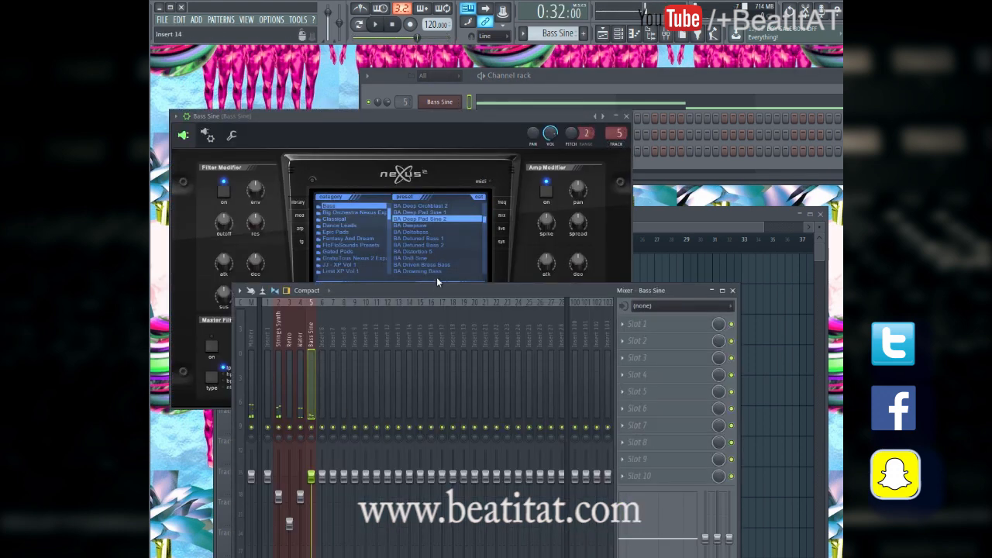
Step: Reposition the mixer, lower the Bass Sine fader to about -4.5 dB and play the song
left_click_drag(435, 288, 428, 127)
left_click_drag(303, 326, 302, 350)
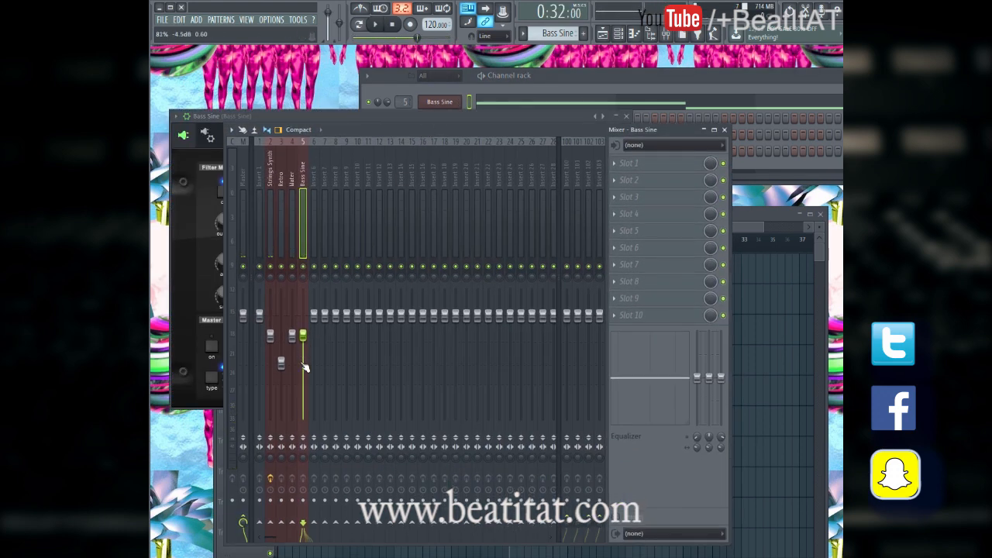
key("space")
Step: Insert Fruity Parametric EQ 2 in slot 1 of the Bass Sine track, lowering band 1 and raising bands 2 to 4
left_click(630, 163)
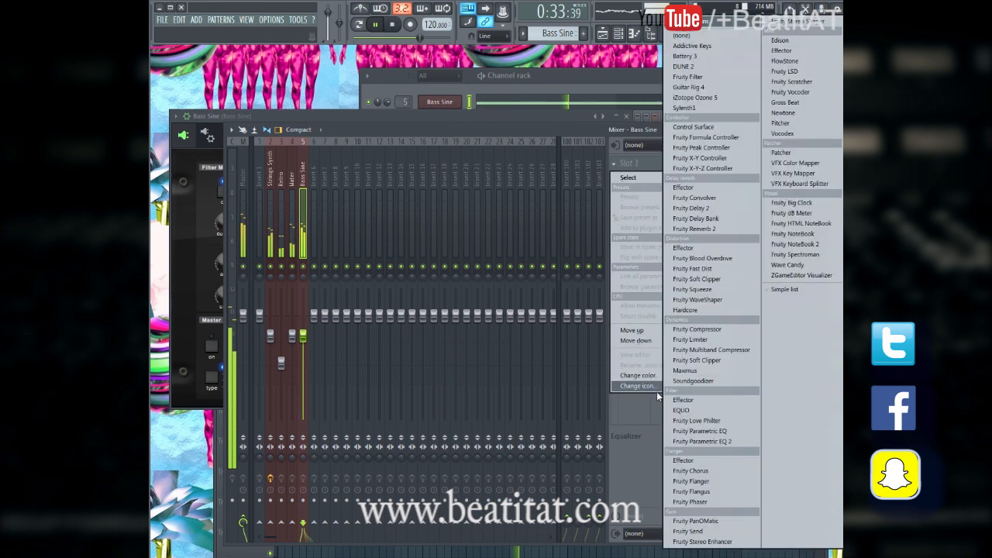
left_click(703, 442)
left_click_drag(276, 251, 227, 295)
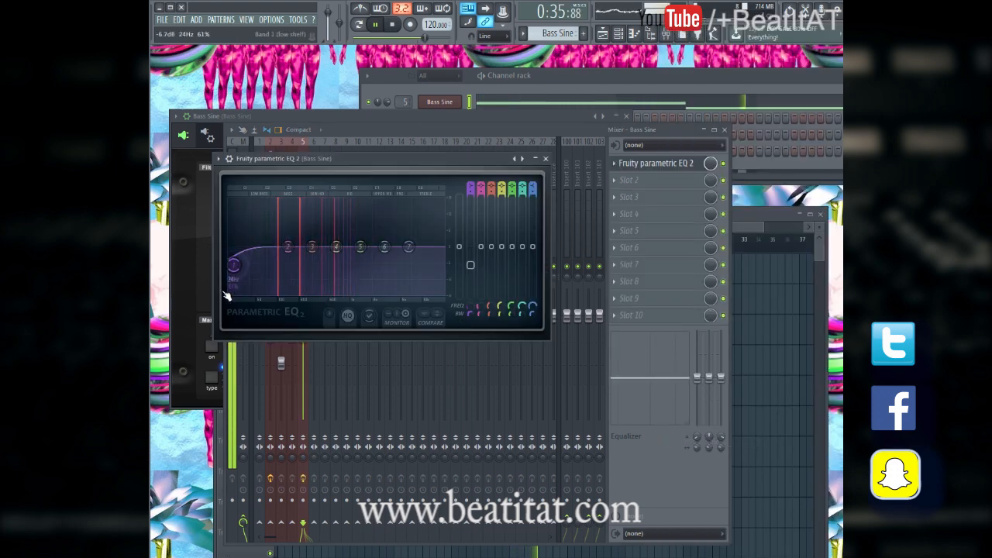
left_click_drag(287, 246, 310, 246)
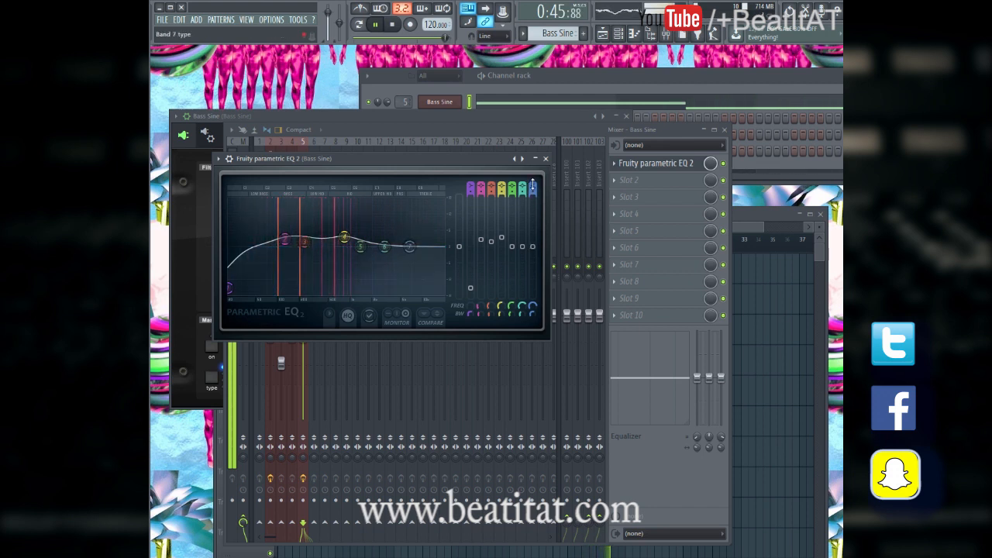
left_click_drag(231, 302, 254, 257)
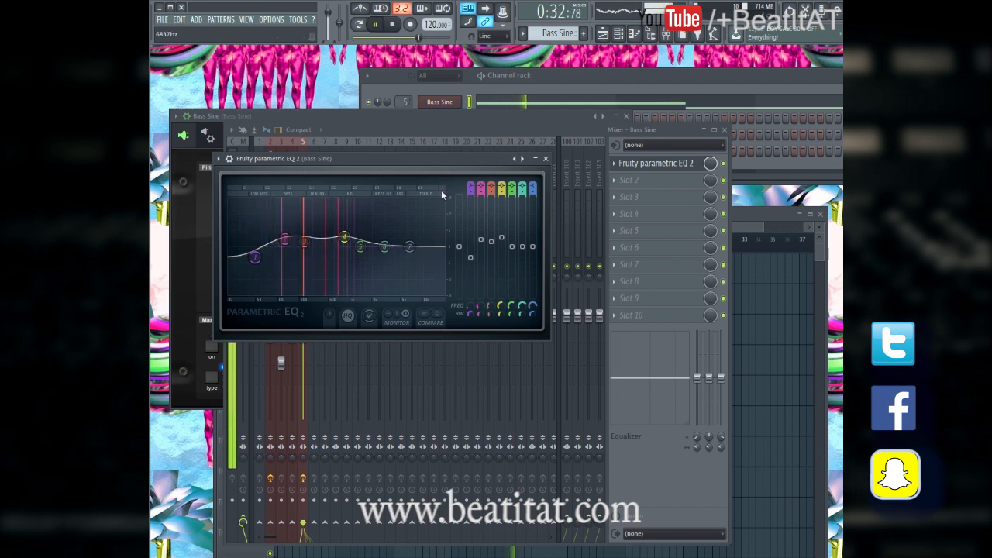
left_click(545, 156)
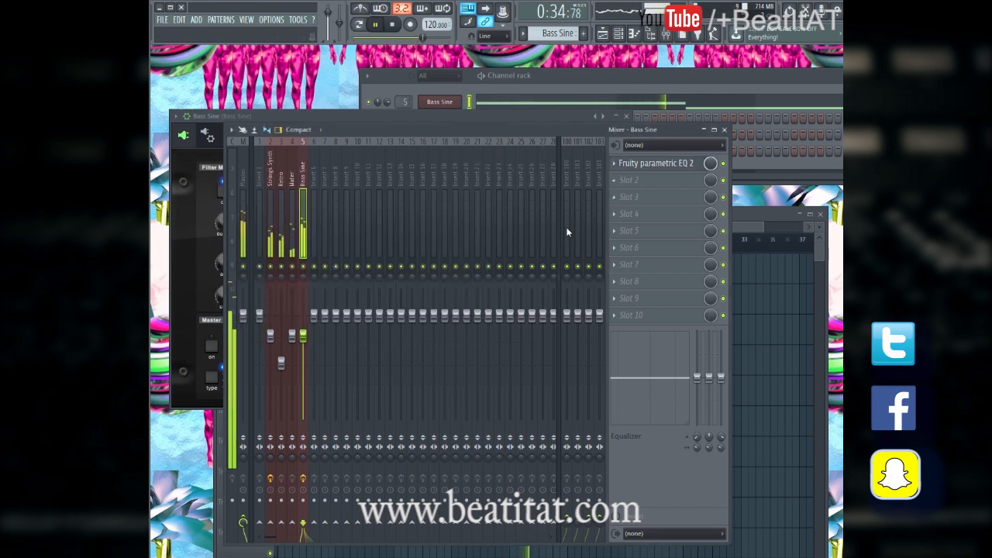
Step: Close the Bass Sine Nexus and the mixer, then select the Verse section in the playlist for playback
left_click(664, 187)
left_click(568, 119)
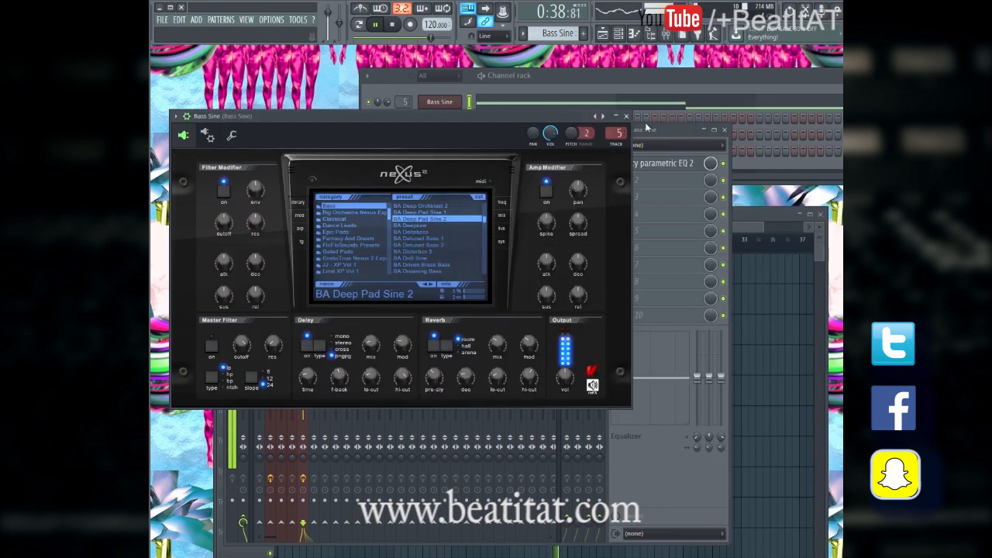
left_click(627, 116)
left_click(724, 129)
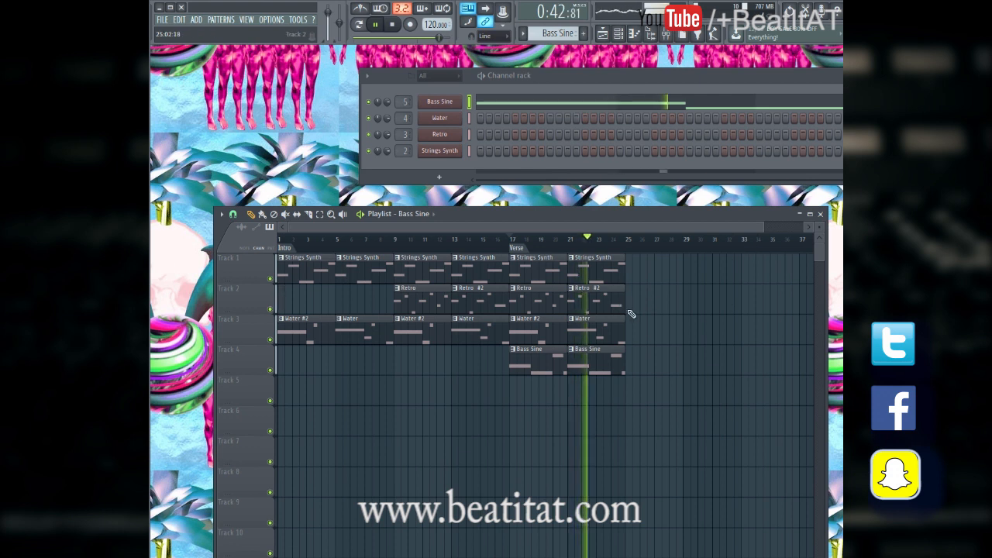
left_click(517, 248)
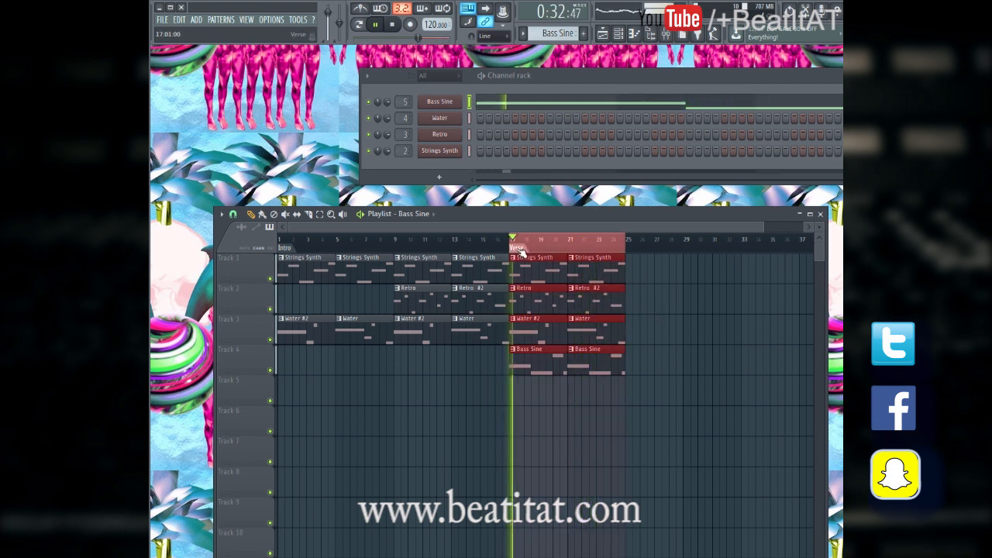
Step: Stop playback, clear the clip selection and rename the Verse marker at bar 17 to Chorus
key("space")
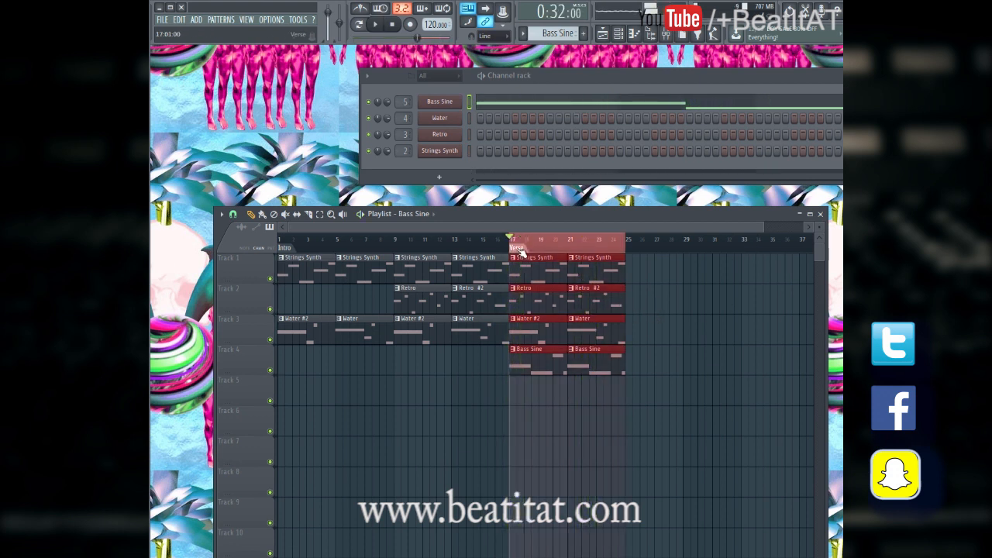
left_click(520, 251)
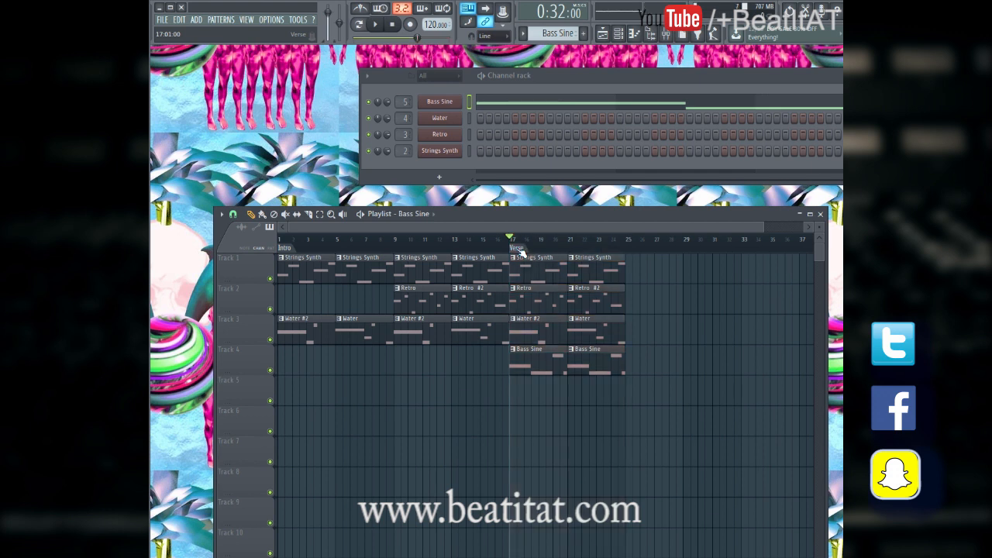
left_click(521, 251)
left_click(521, 250)
right_click(518, 250)
left_click(554, 299)
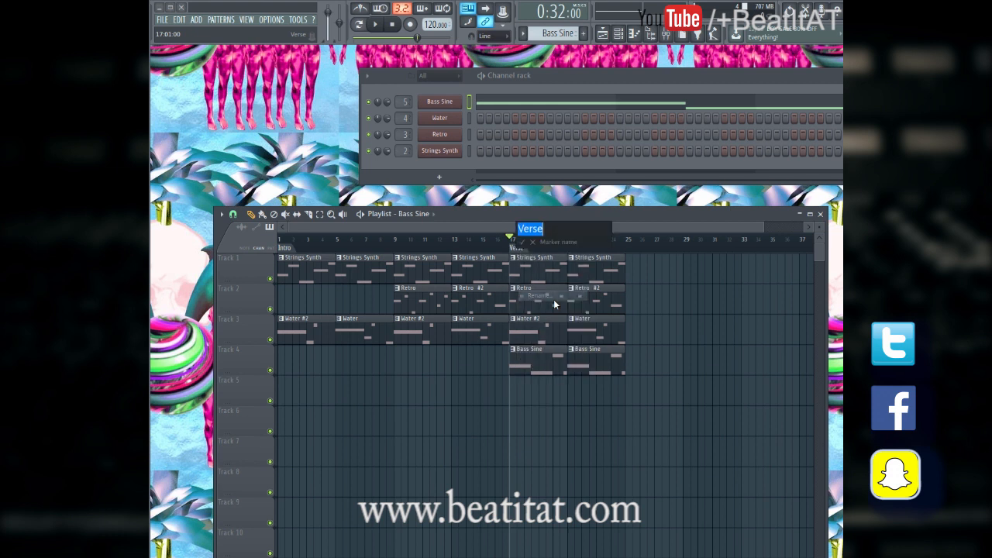
type("Chorus")
key("Return")
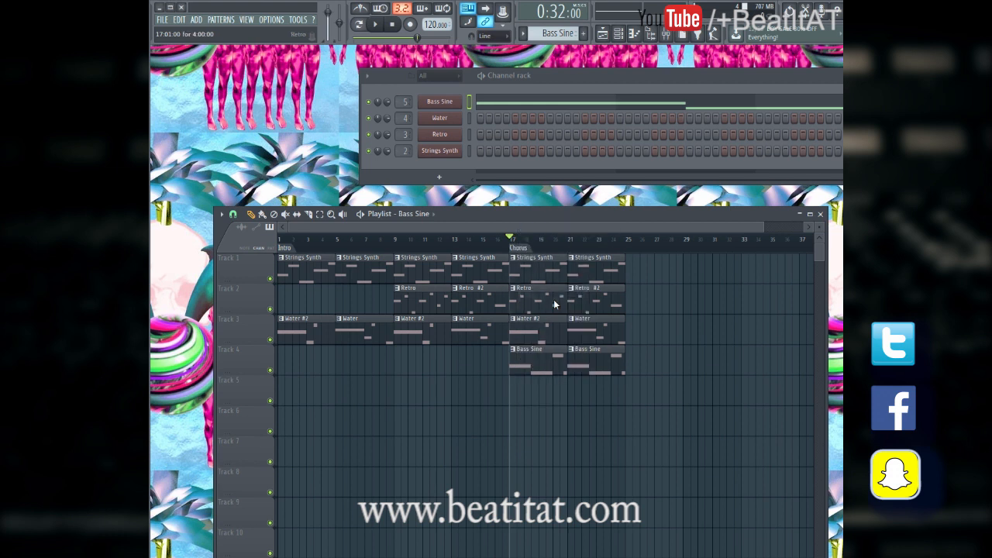
Step: Duplicate all Chorus clips from bars 17 to 24 so the copies start at bar 25
left_click_drag(561, 242, 618, 390)
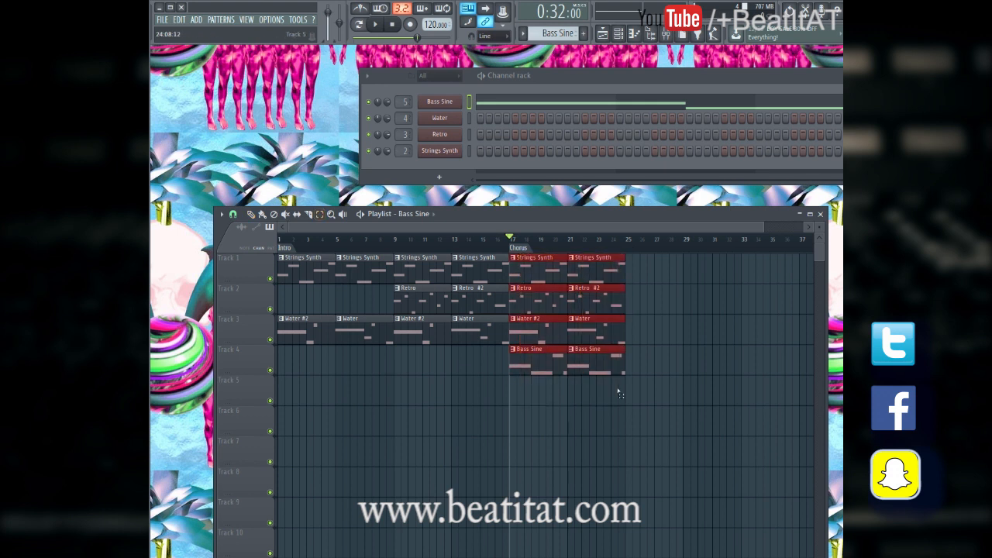
mouse_move(542, 304)
left_mouse_down()
mouse_move(670, 298)
mouse_move(657, 304)
left_mouse_up()
left_click(629, 392, "ctrl")
left_click_drag(552, 225, 396, 239)
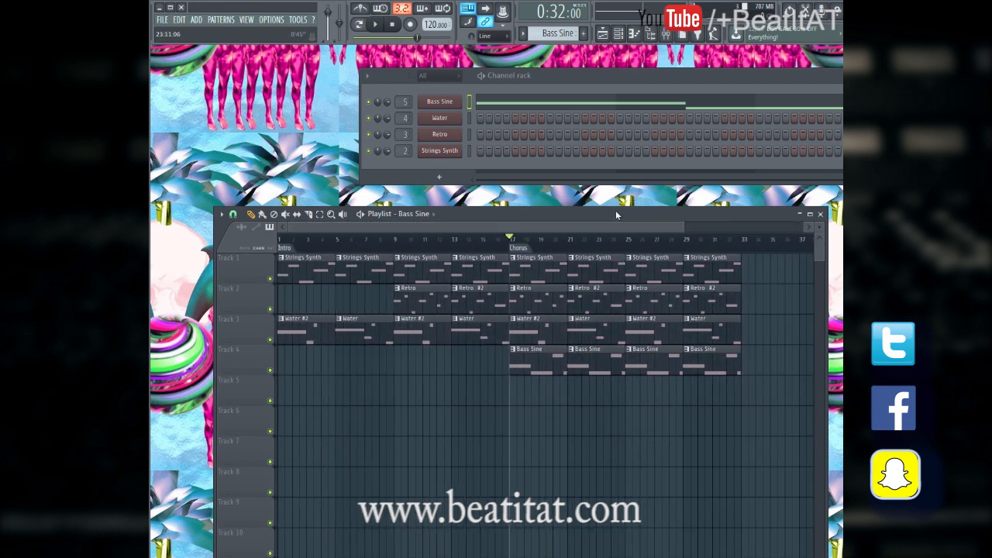
Step: Add a time marker named Verse at bar 33, right after the last Chorus clips
left_click_drag(676, 227, 761, 227)
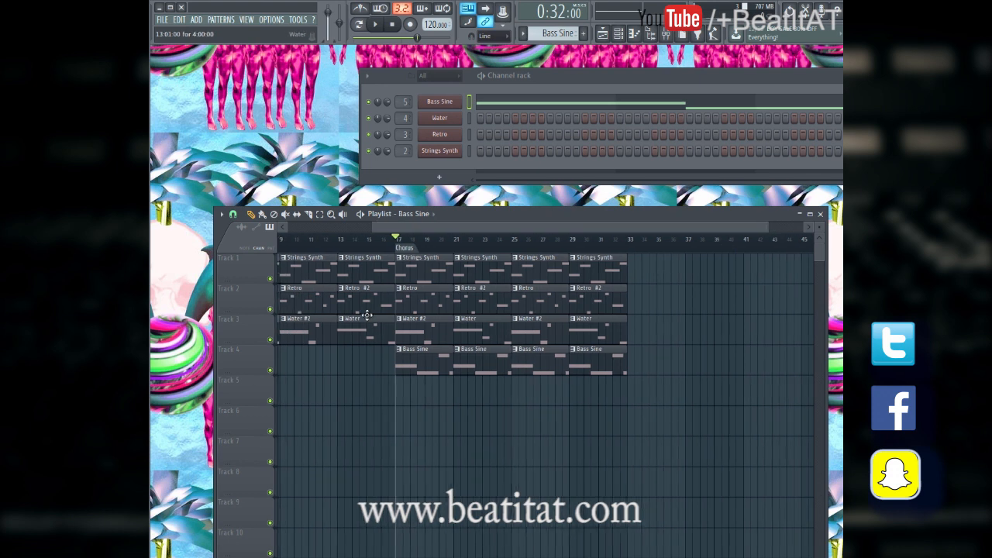
mouse_move(615, 253)
left_mouse_down()
mouse_move(627, 248)
mouse_move(399, 261)
mouse_move(638, 254)
mouse_move(627, 256)
left_mouse_up()
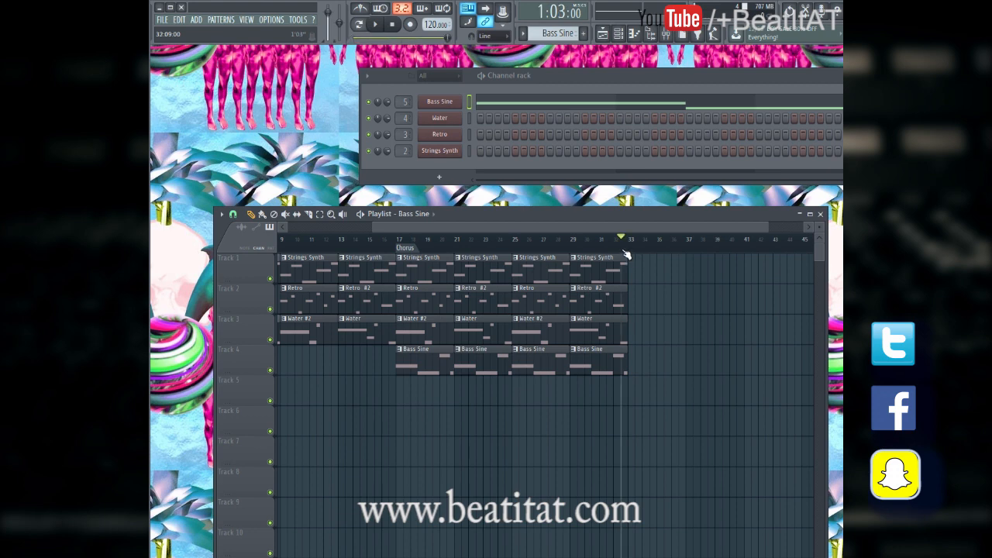
left_click_drag(450, 227, 360, 228)
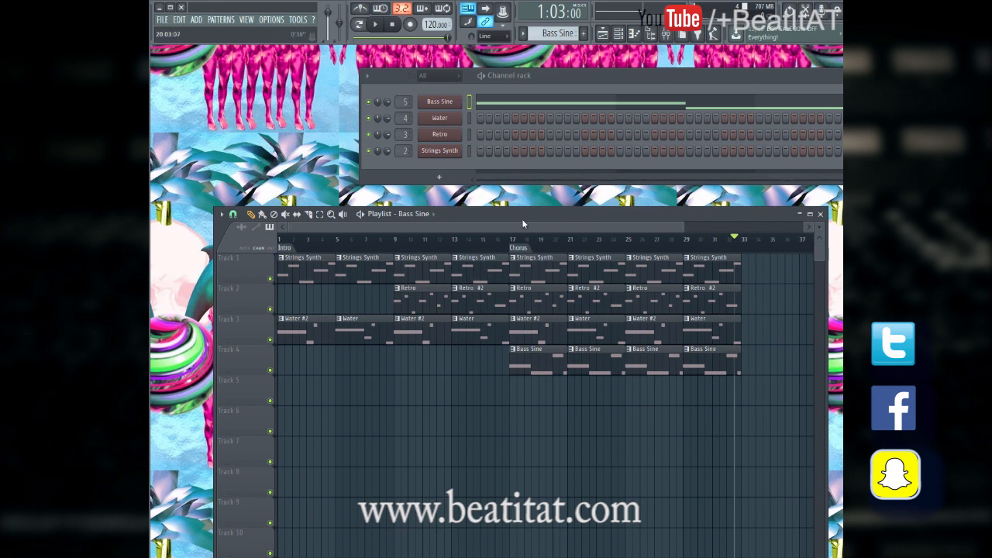
left_click_drag(485, 226, 838, 221)
key("alt+t")
type("Ver")
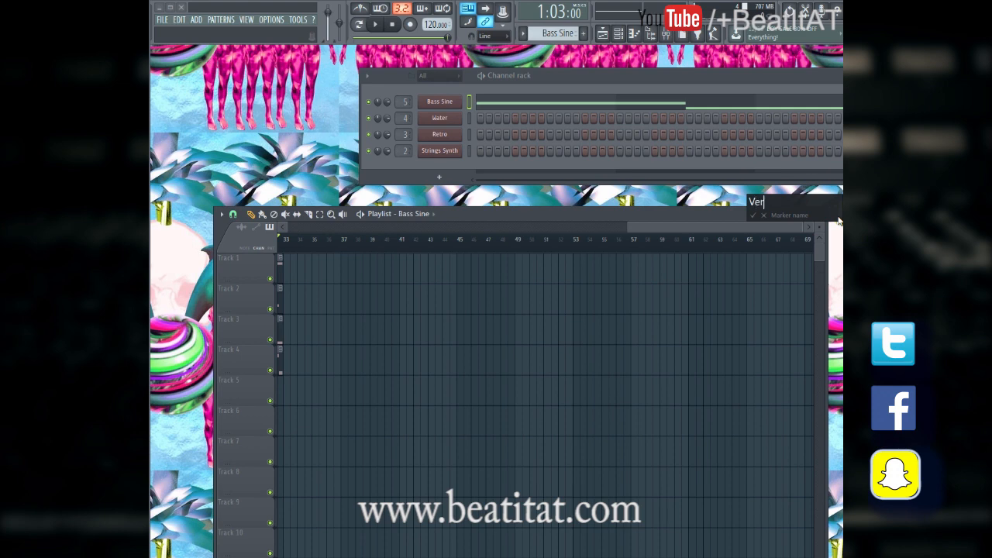
type("se")
key("Return")
left_click_drag(729, 228, 387, 228)
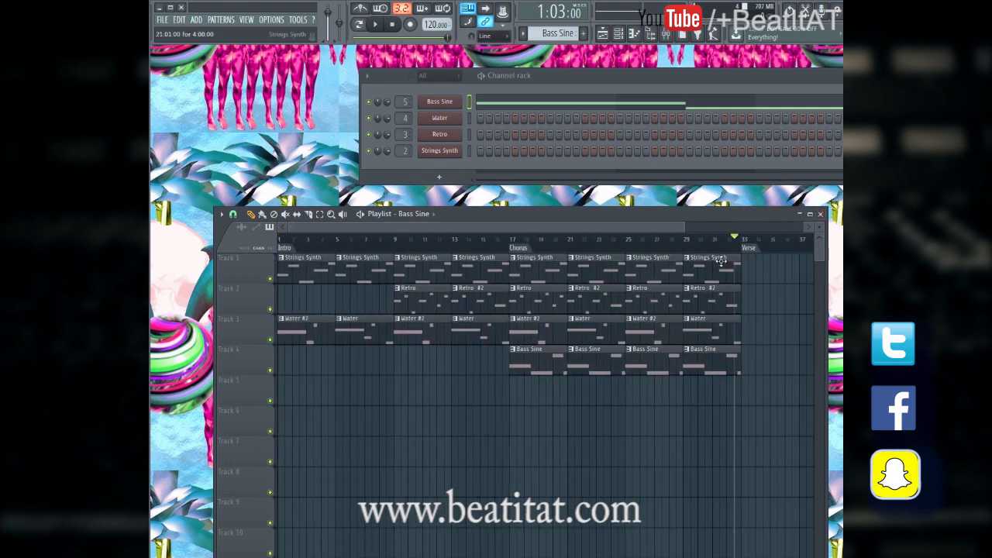
Step: Switch to the empty Pattern 7 and place it on playlist track 5 at bars 25 and 29
left_click(820, 214)
key("KP_Add")
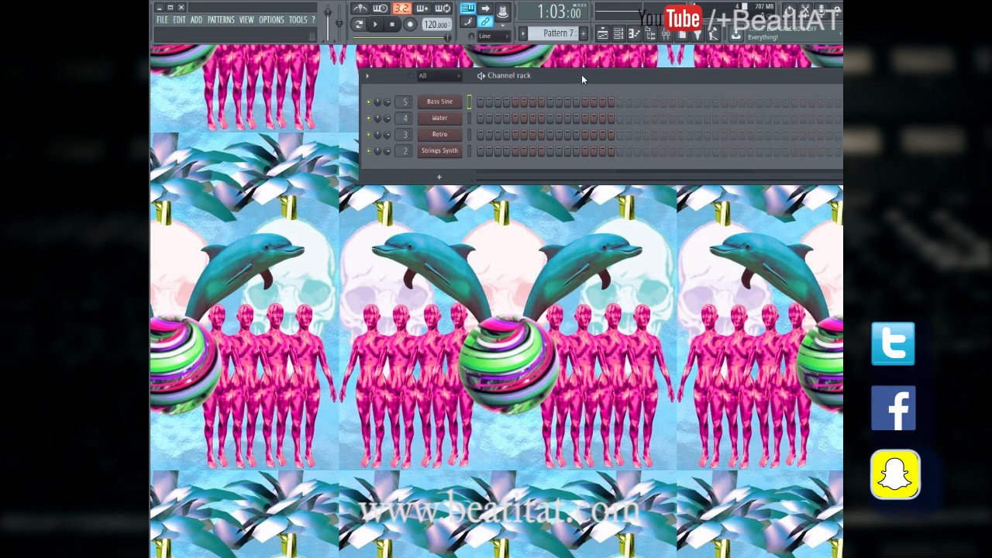
left_click(602, 33)
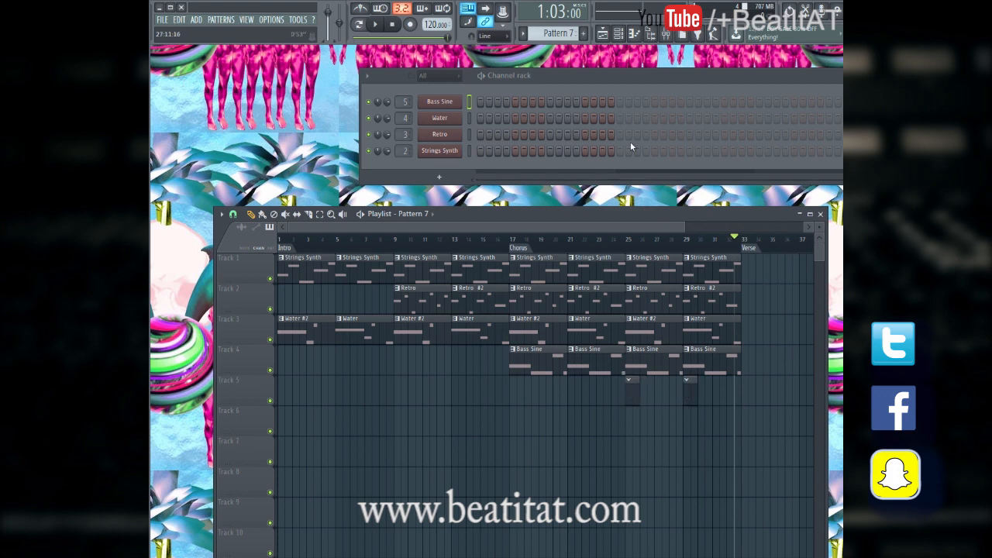
Step: Insert an ElectraX channel next to Bass Sine and choose the NewSounds category
right_click(442, 101)
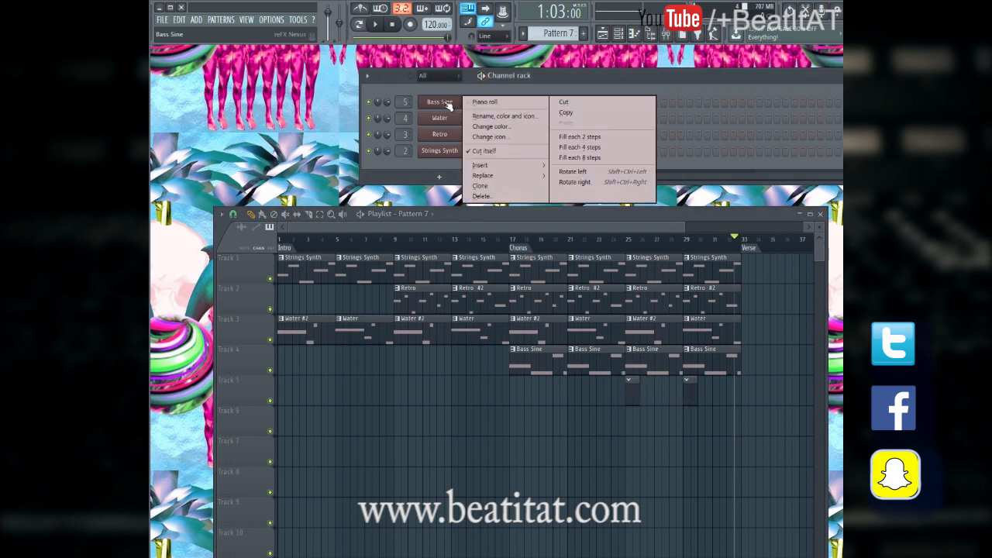
mouse_move(500, 164)
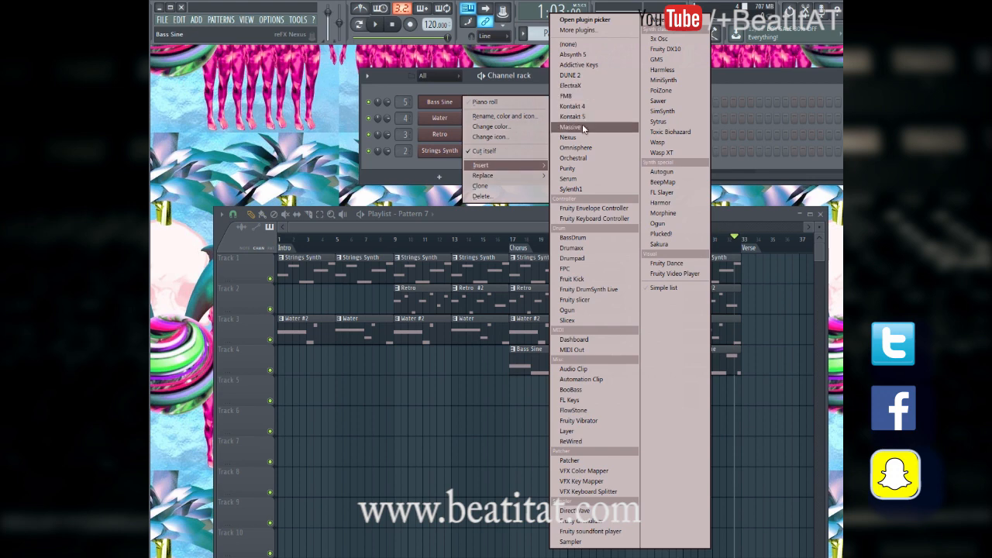
left_click(594, 85)
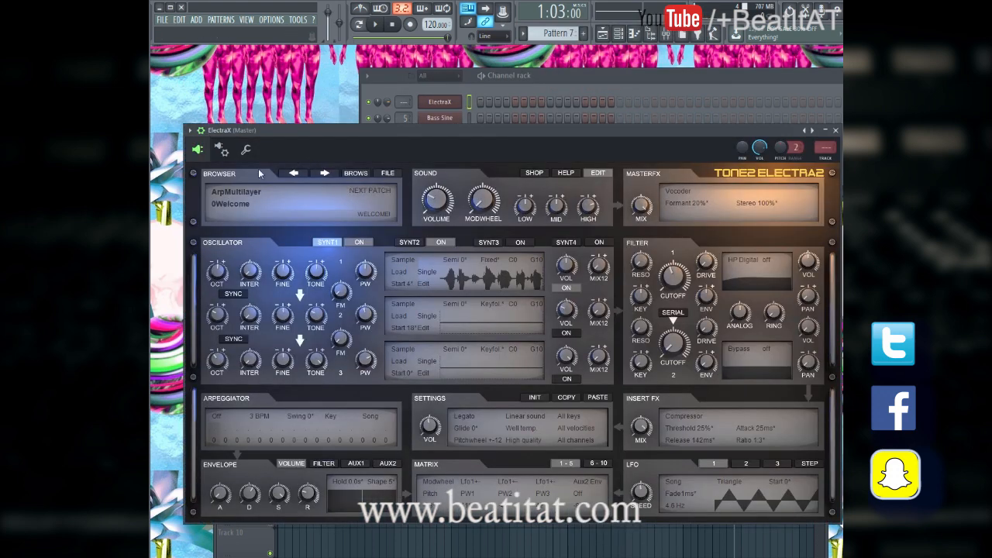
left_click(212, 200)
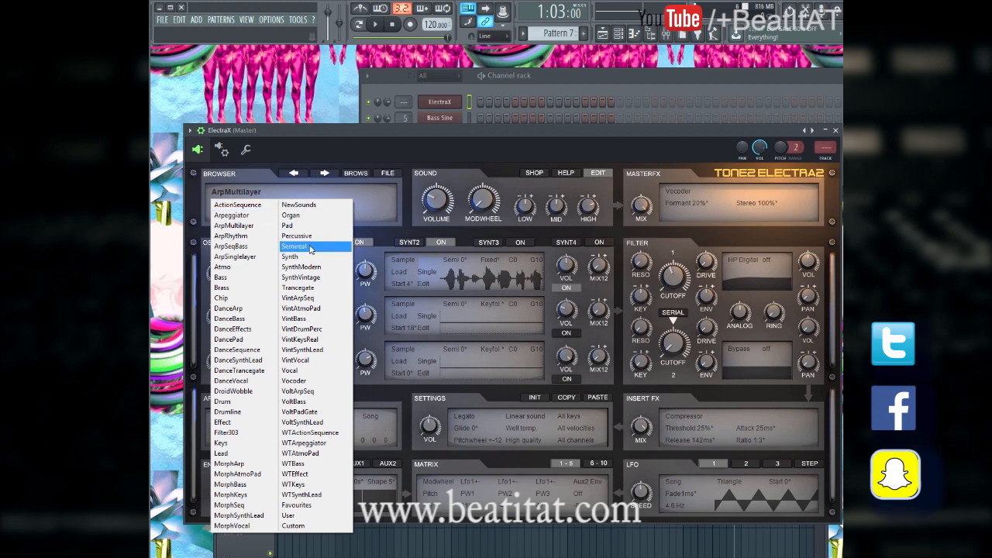
left_click(310, 205)
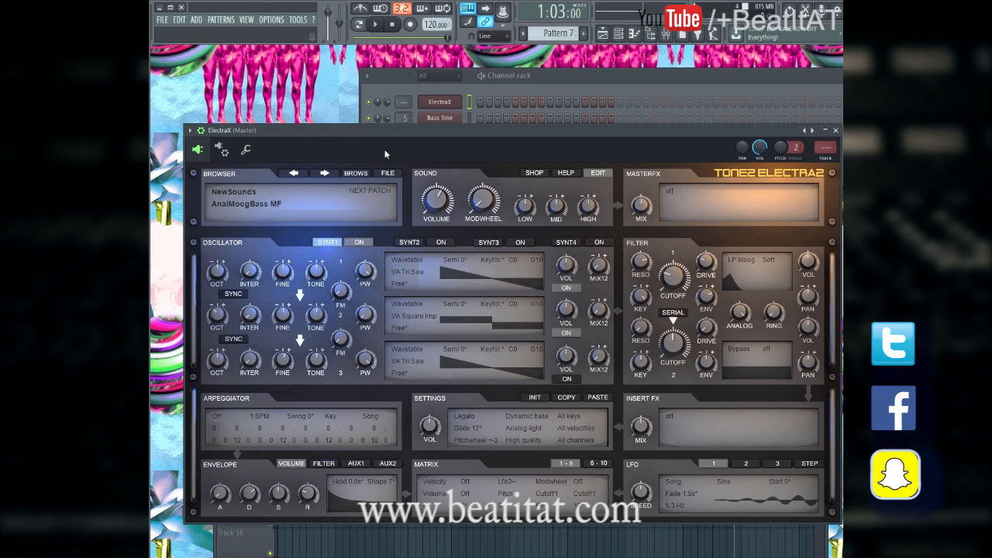
Step: Open the ElectraX channel's piano roll, move its window aside and bring the synth back up
right_click(452, 103)
left_click(494, 104)
left_click_drag(436, 244, 190, 337)
right_click(197, 333)
left_click(443, 101)
left_click(442, 101)
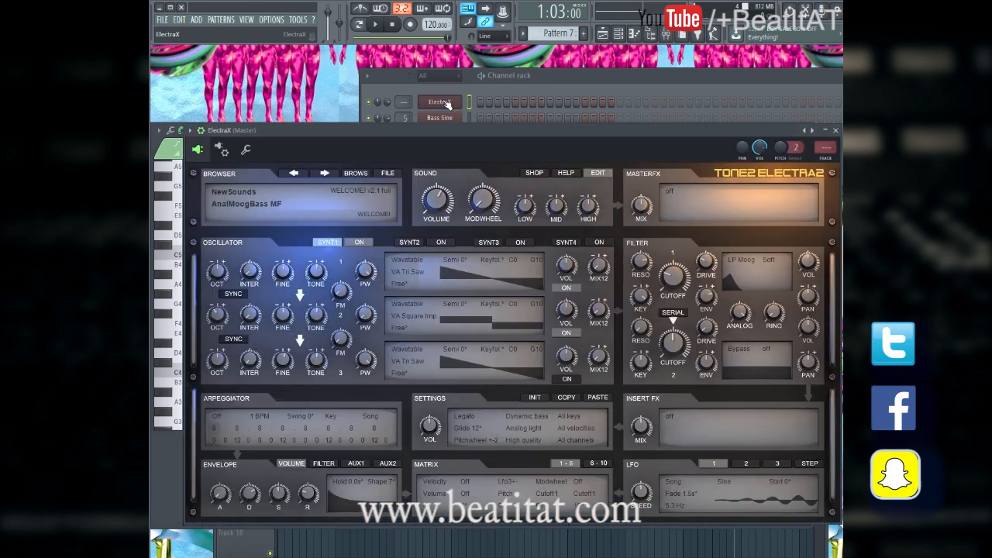
Step: Audition the NewSounds presets in ElectraX, settle on FilterFMGlider MF and close the synth
left_click(325, 173)
left_click(324, 174)
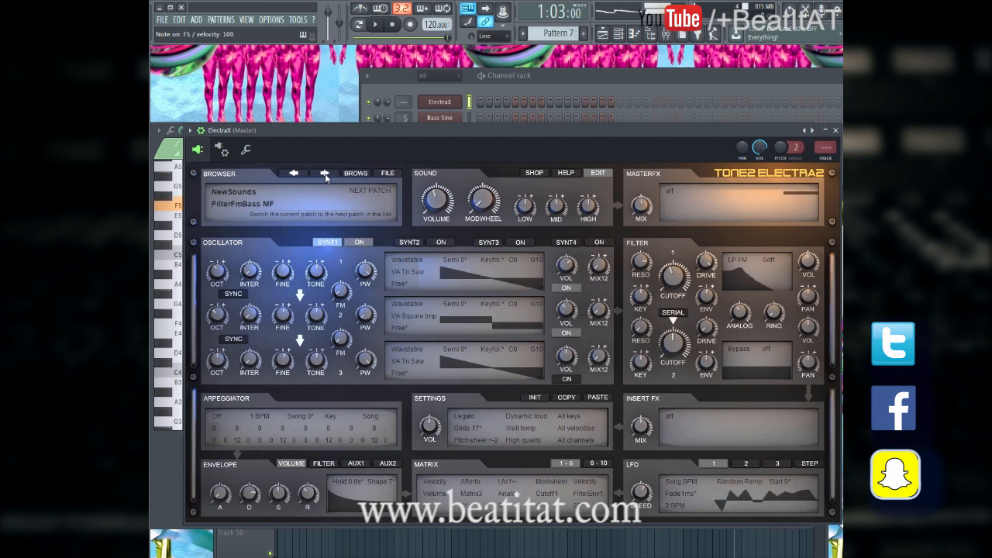
left_click(325, 174)
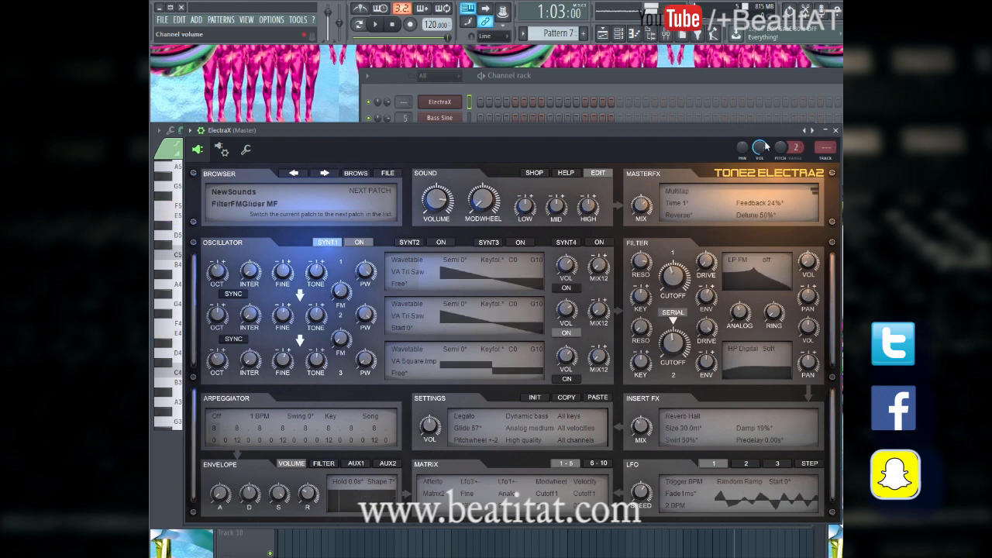
left_click(834, 131)
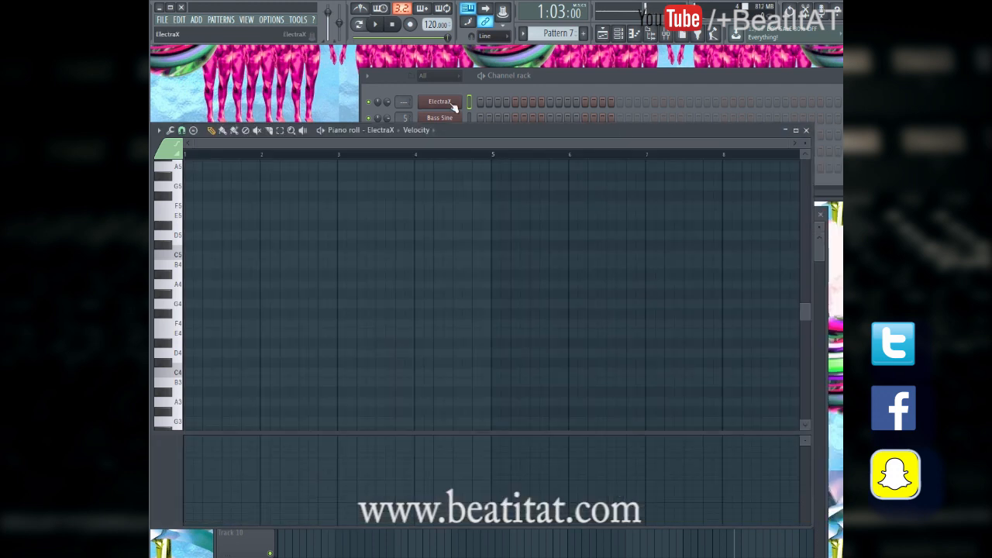
Step: Rename the ElectraX channel to Filter Glide, then check its preset category in the synth and close it
right_click(446, 101)
left_click(496, 115)
type("Filter Gluid")
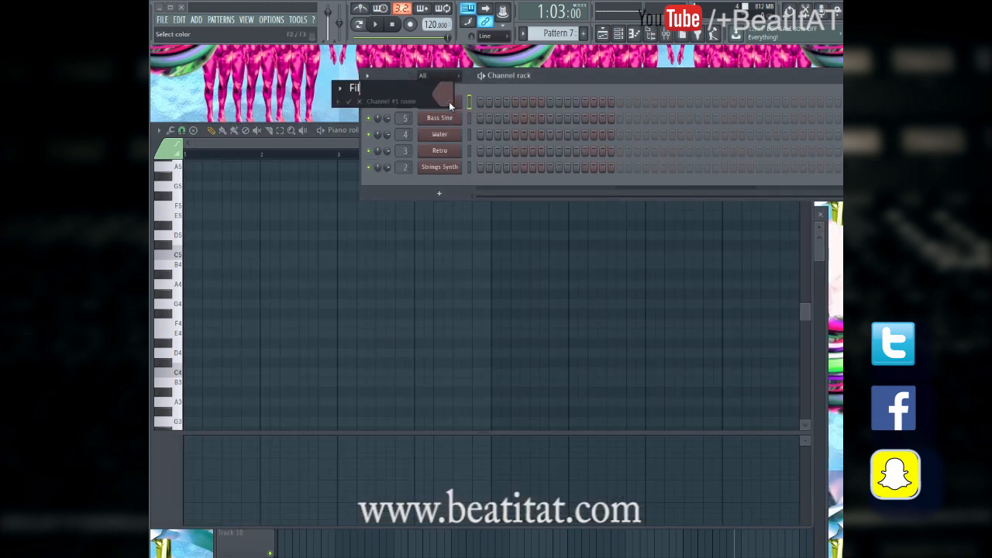
key("BackSpace")
key("BackSpace")
key("BackSpace")
type("ide")
key("Return")
left_click(449, 101)
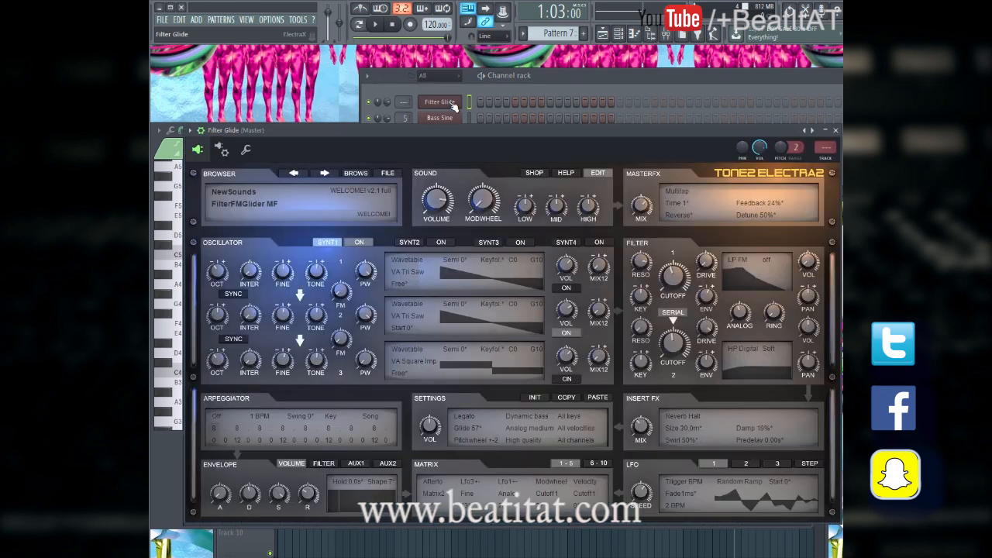
left_click(240, 200)
left_click(293, 152)
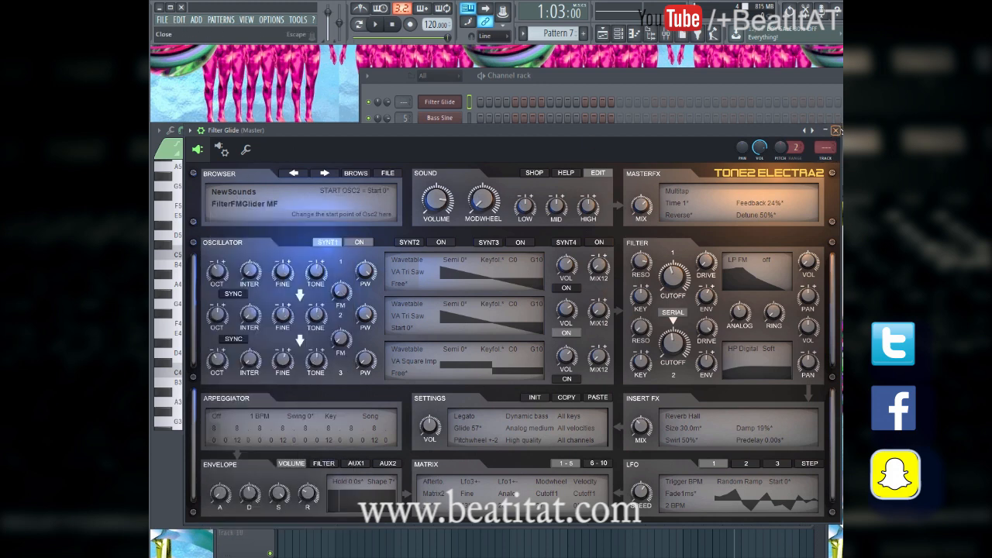
left_click(836, 130)
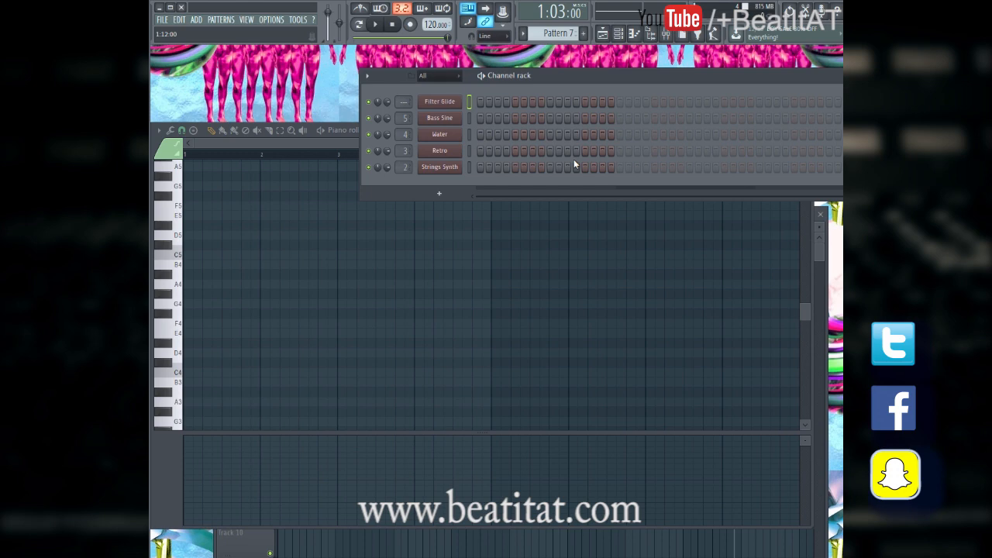
Step: Rearrange the piano roll and playlist windows and set the playback position to bar 25
left_click(507, 276)
left_click_drag(746, 130, 415, 274)
left_click_drag(649, 211, 612, 87)
left_click_drag(550, 93, 543, 236)
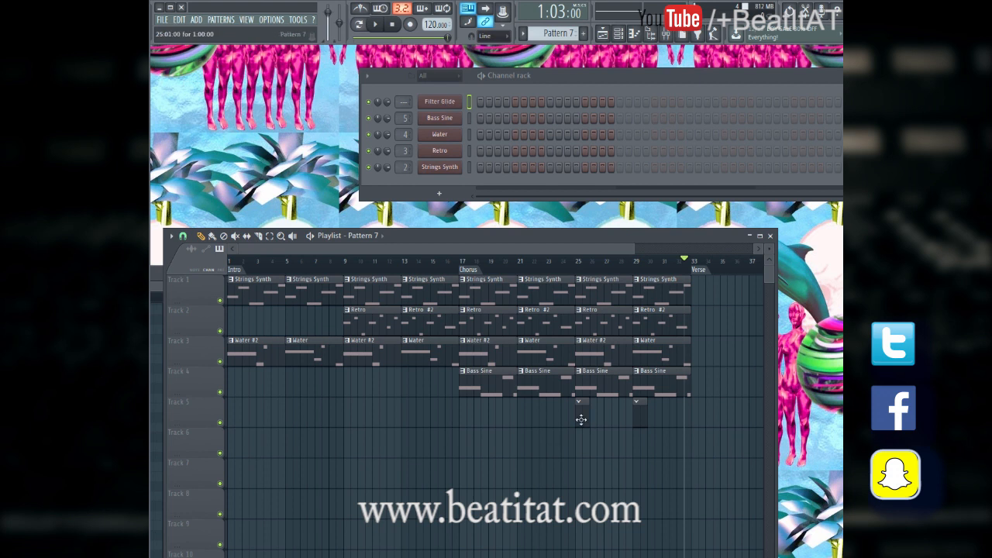
left_click(580, 262)
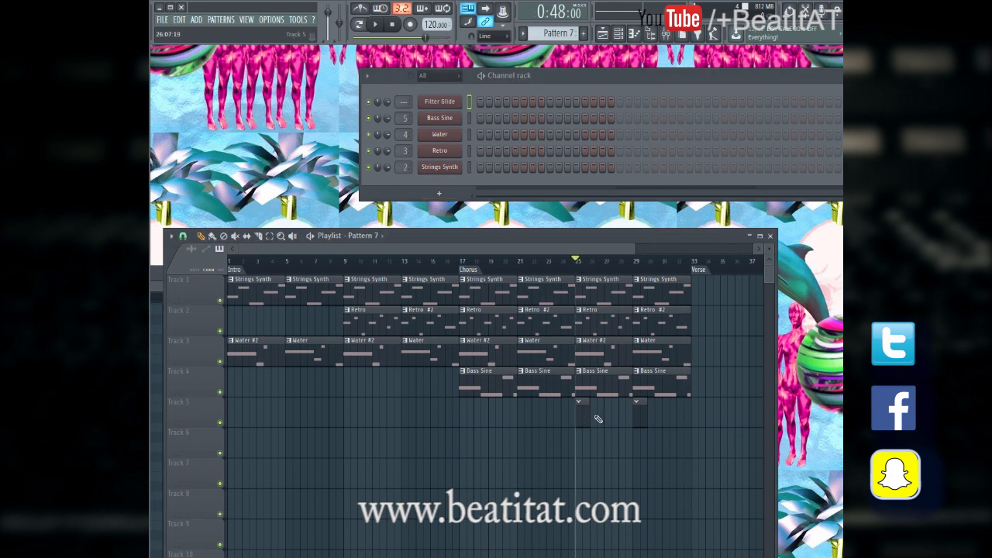
Step: Open the Filter Glide piano roll, place a three-beat note at the start of bar 1, move it to C5 and play it
right_click(431, 106)
left_click(531, 104)
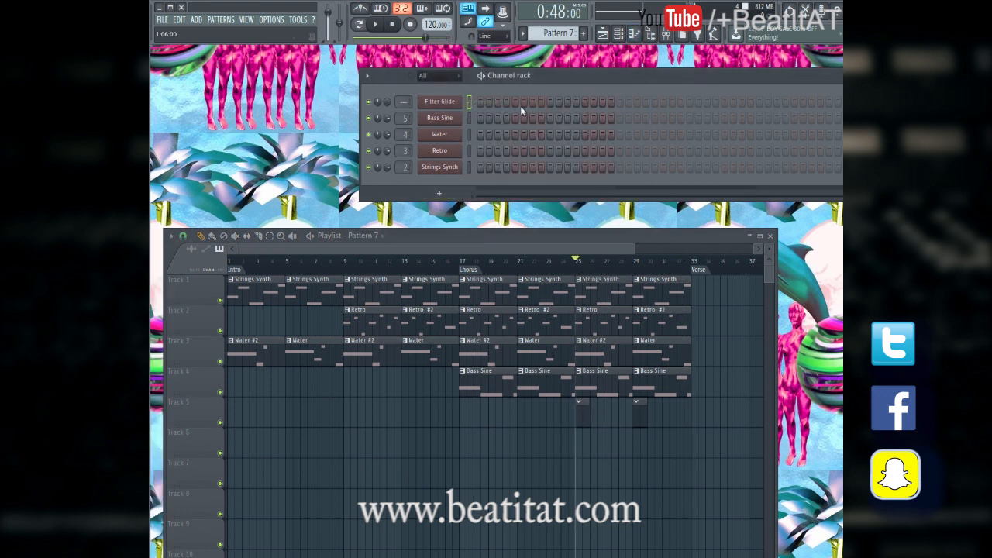
right_click(444, 107)
left_click(487, 102)
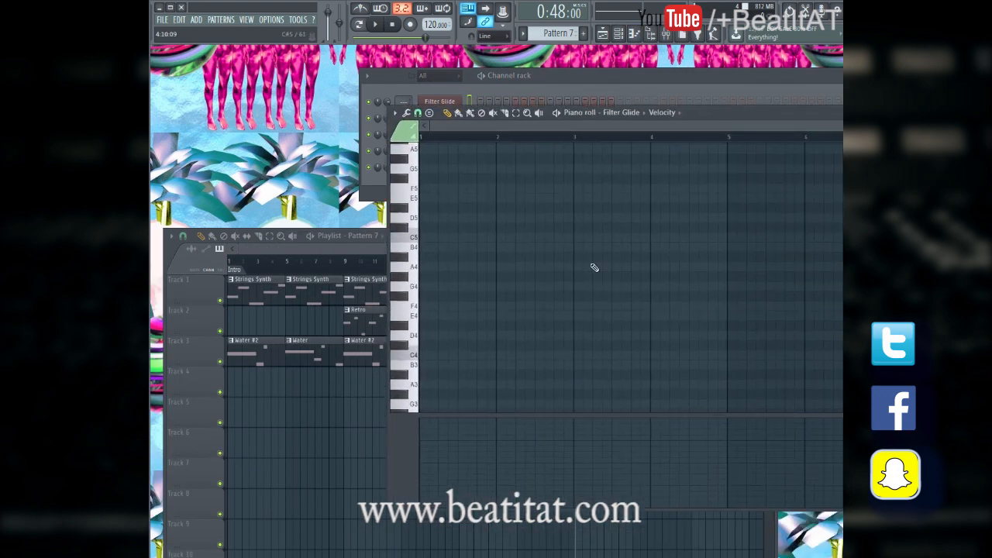
left_click(468, 188)
key("space")
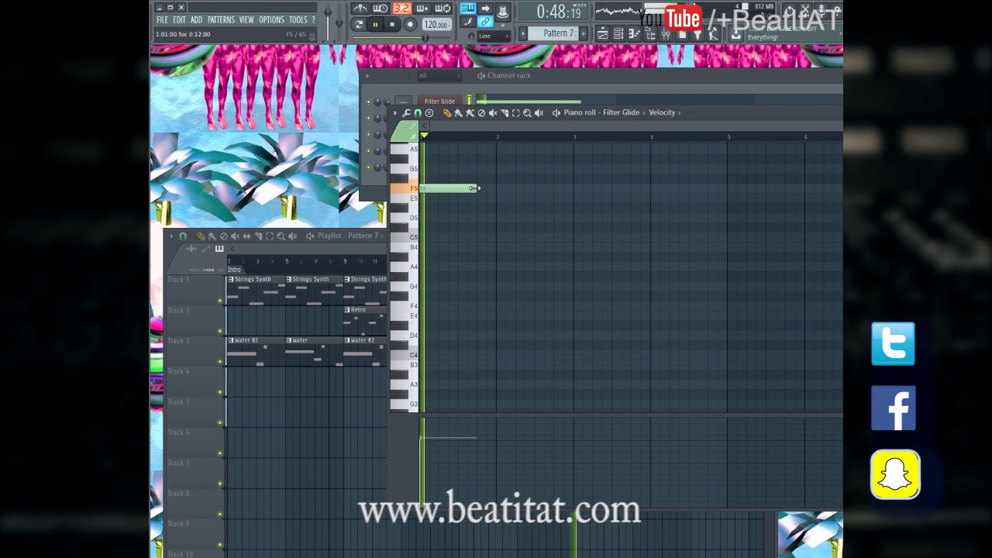
left_click_drag(468, 188, 425, 242)
key("space")
key("space")
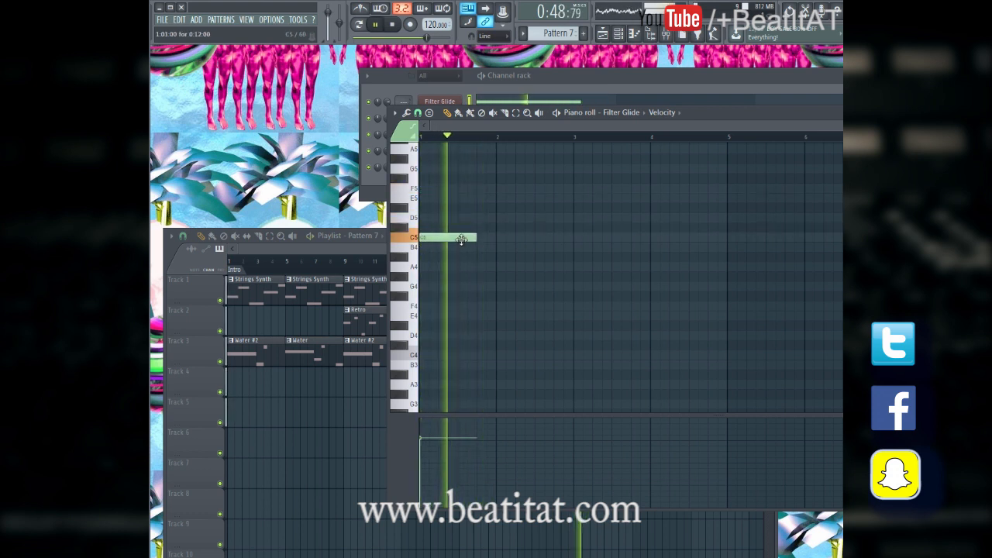
Step: Transpose the note up an octave, lower it three semitones to A5 and audition it
scroll(472, 240, "up", 5)
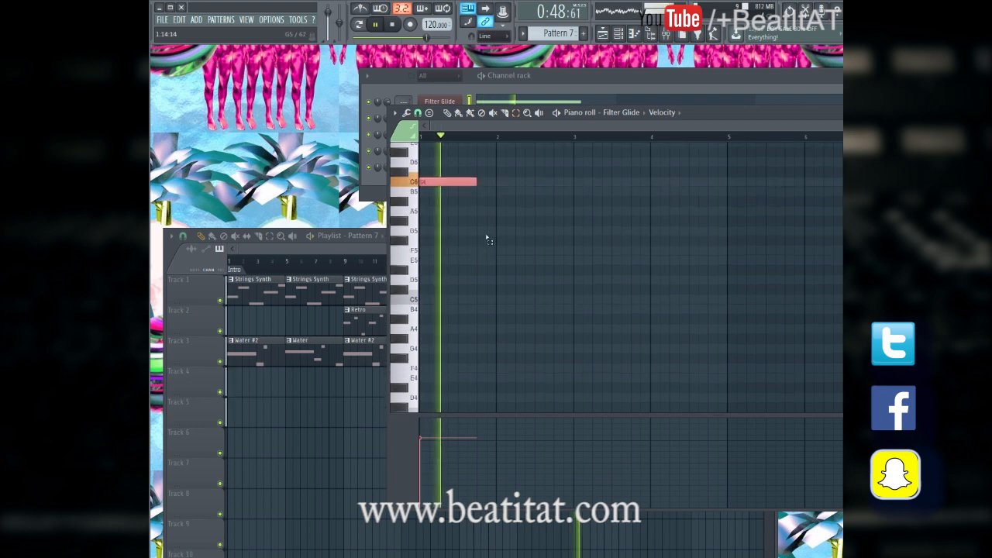
key("space")
key("Down")
key("Down")
key("Down")
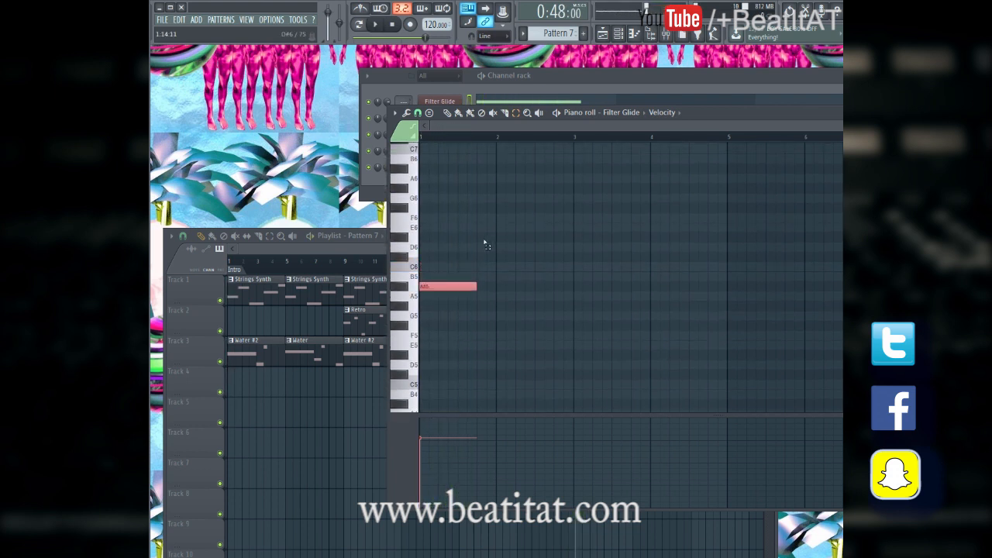
key("space")
key("space")
Step: Add a six-step C6 note halfway through bar 1 and play the pattern with the song
left_click(454, 267)
left_click_drag(452, 269, 461, 269)
key("space")
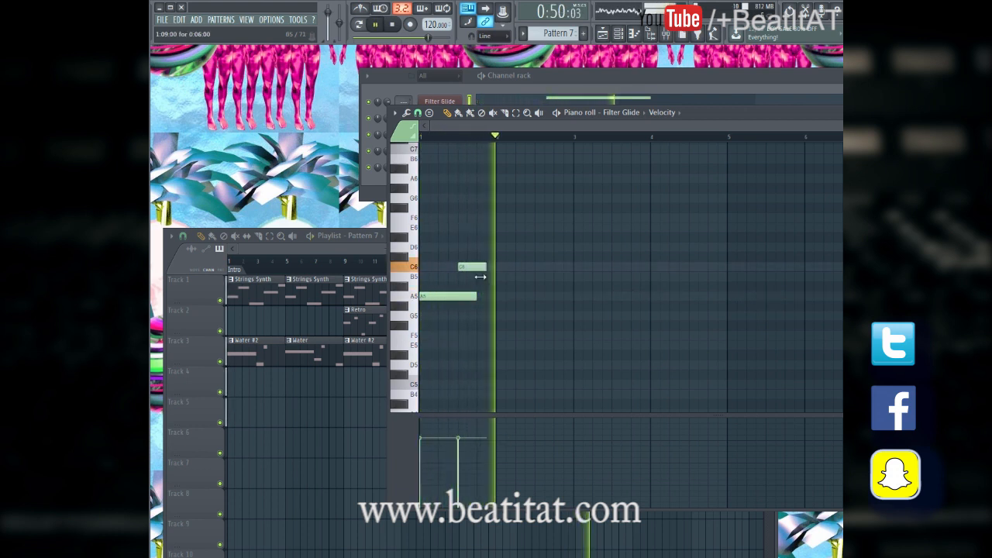
Step: Lengthen the C6 note to end at bar 4 and add a B5 note from halfway through bar 3 to bar 5
key("space")
left_click_drag(514, 270, 574, 268)
key("space")
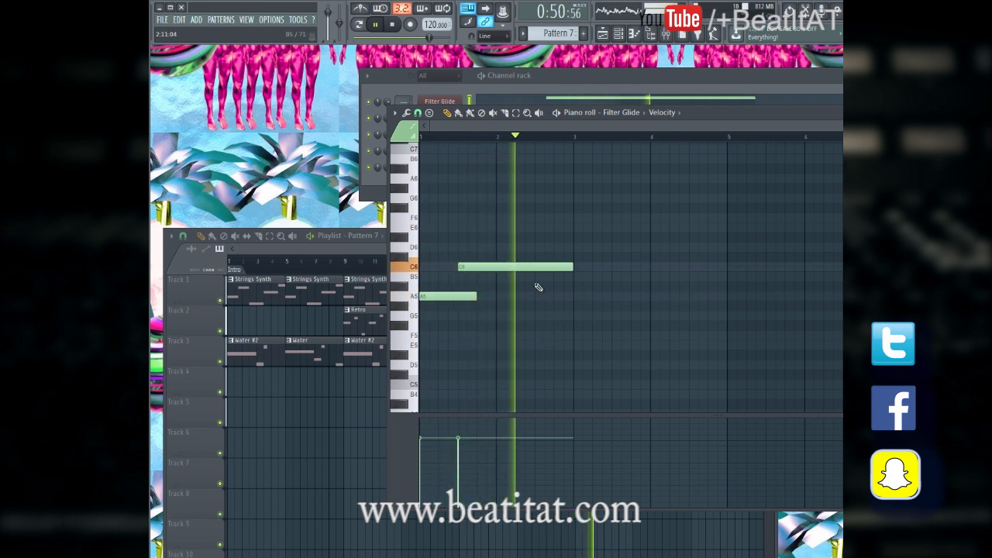
left_click(561, 279)
left_click_drag(563, 281, 653, 279)
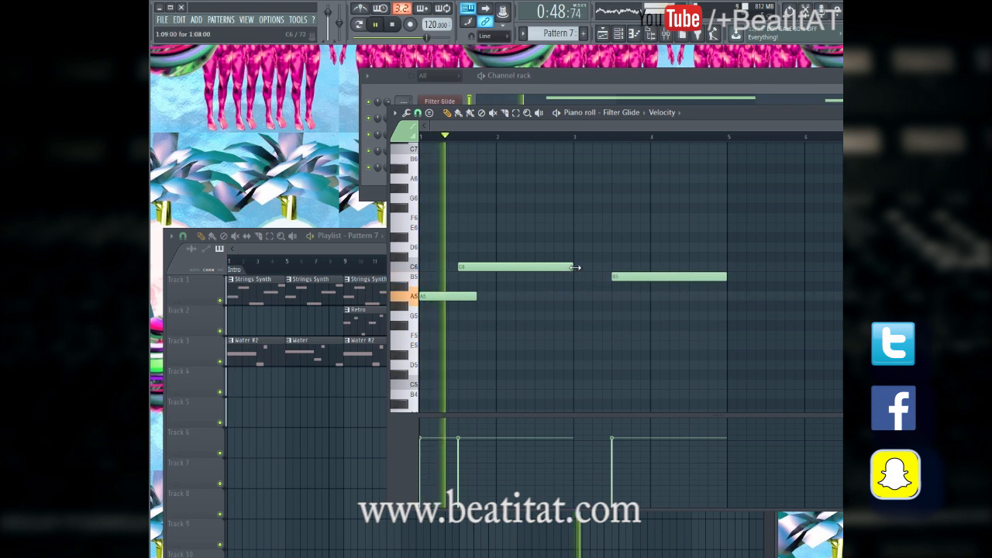
left_click_drag(573, 267, 650, 267)
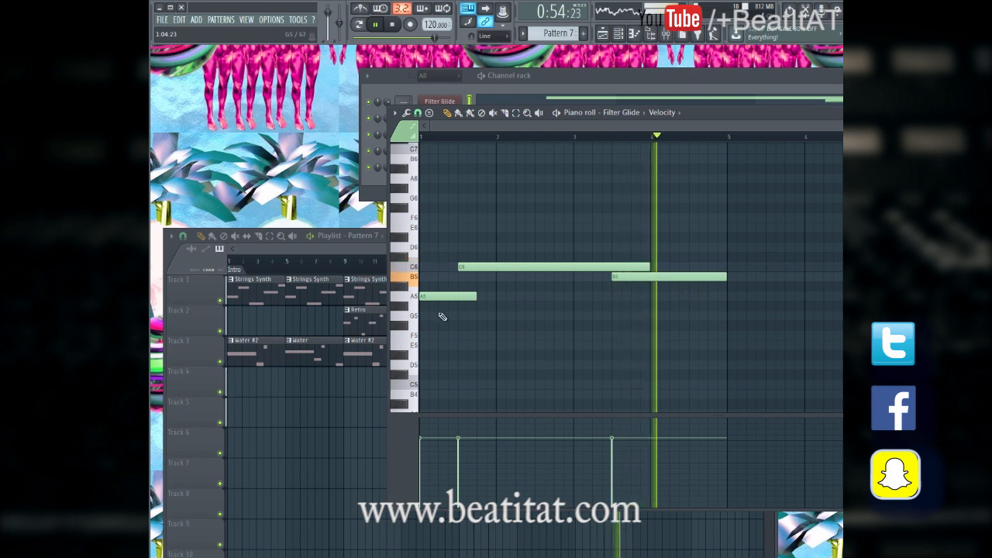
Step: Add a two-beat G5 note halfway through bar 4, shorten the B5 note by one beat and play the melody
key("space")
left_click(698, 317)
left_click_drag(806, 316, 741, 331)
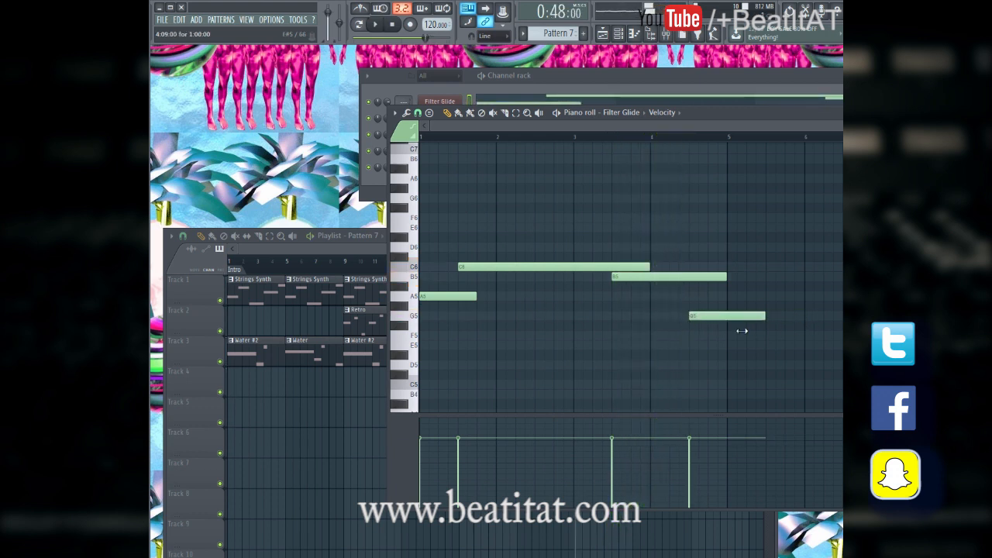
key("space")
left_click_drag(722, 277, 704, 276)
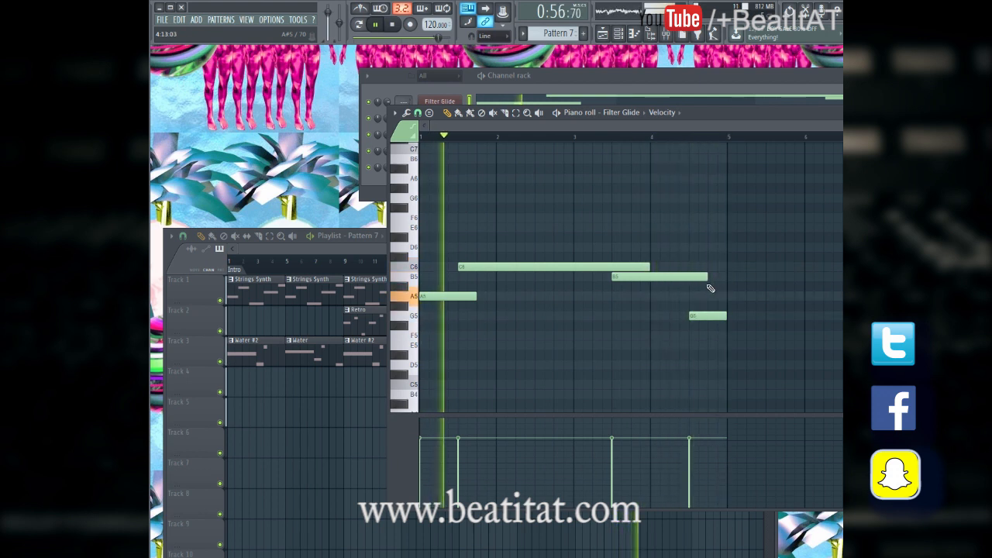
Step: Duplicate the four notes into bars 5 to 8, lengthen the first G5 note by one beat and close the piano roll
key("ctrl+a")
key("ctrl+b")
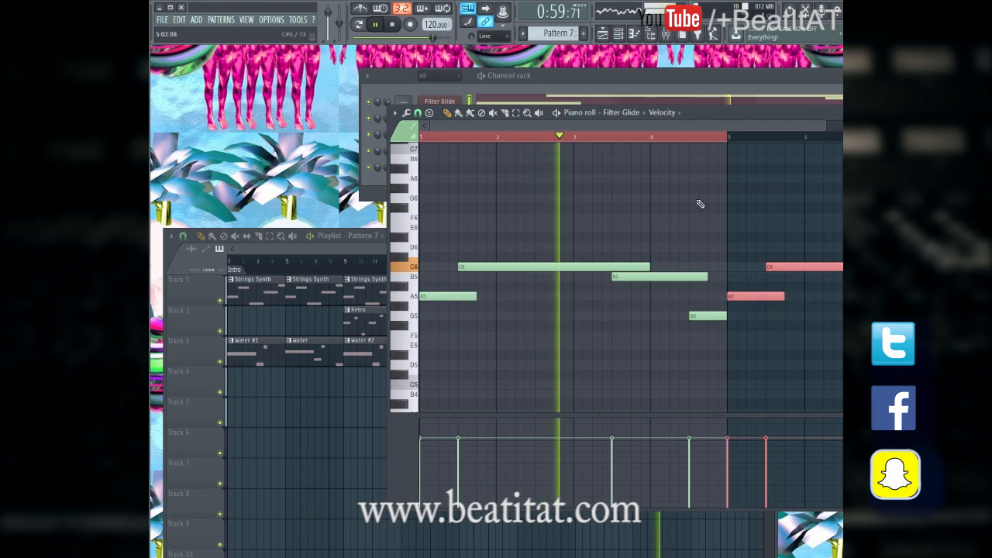
left_click(756, 347, "ctrl")
left_click_drag(726, 317, 745, 316)
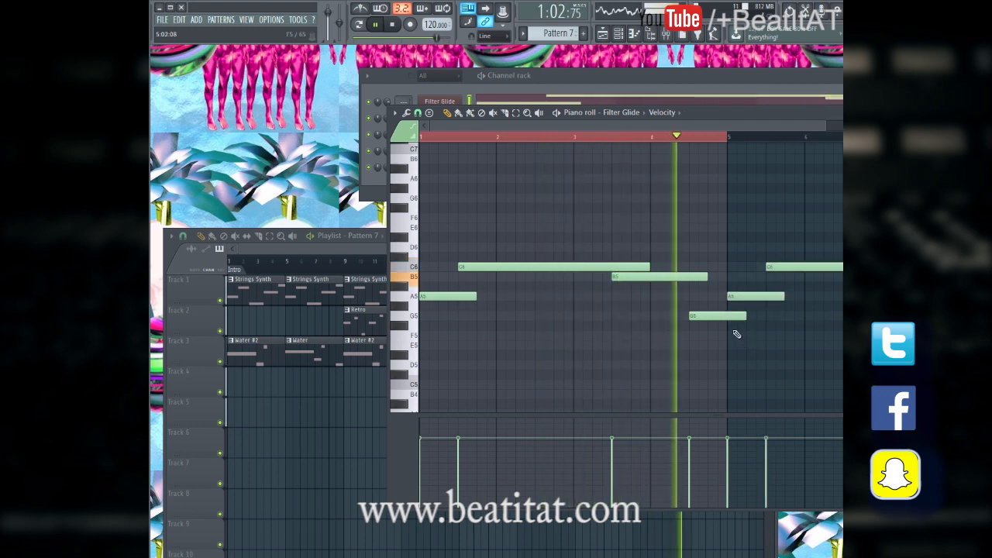
scroll(733, 333, "down", 2)
key("F7")
key("space")
right_click(690, 415)
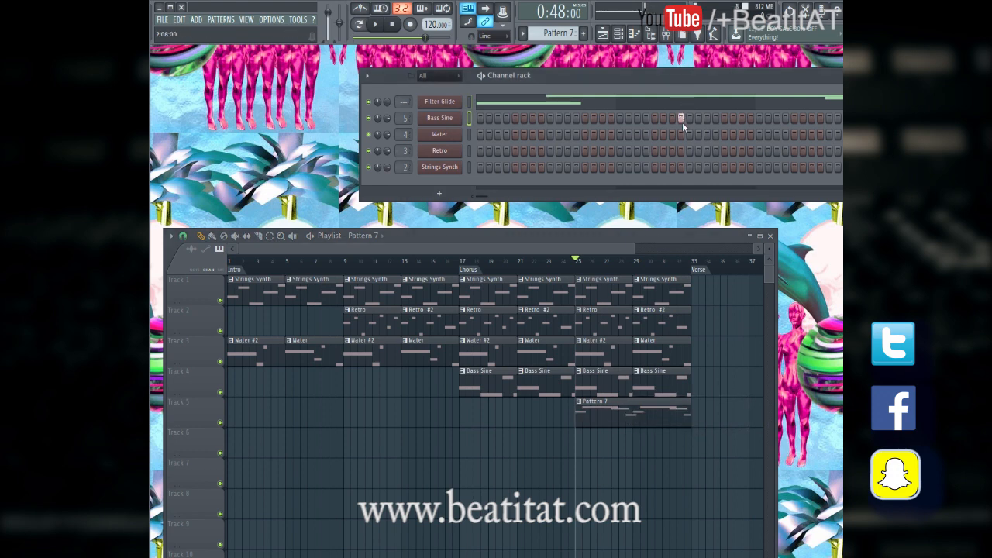
key("F7")
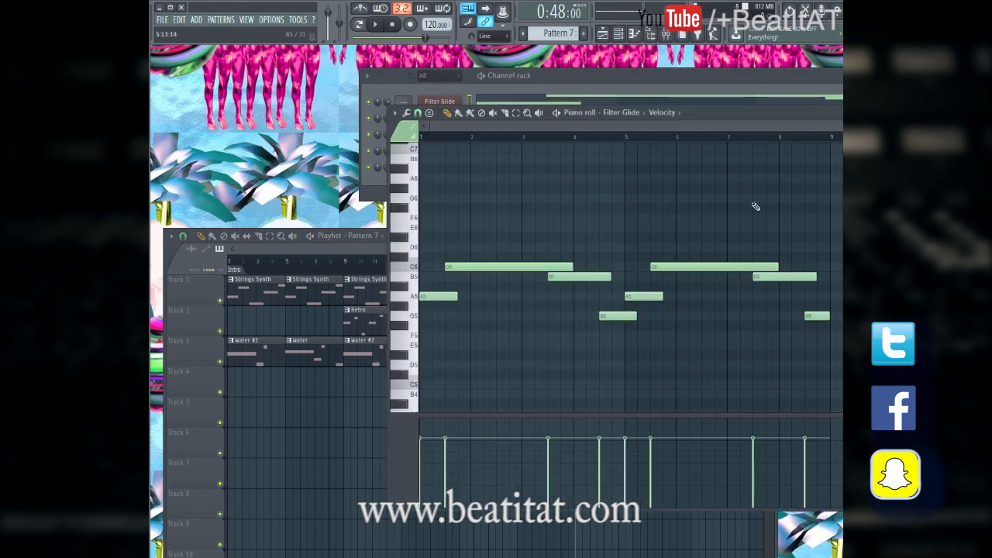
key("Escape")
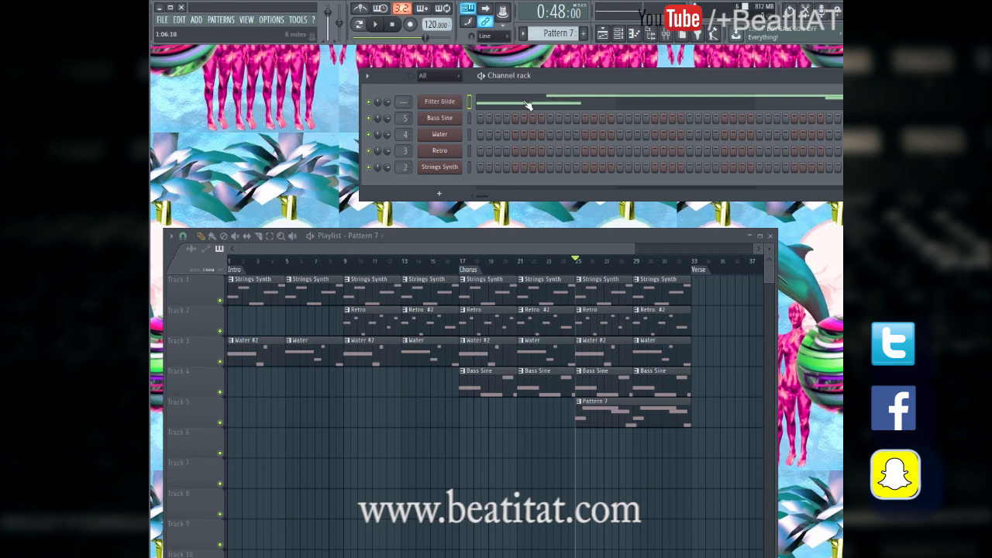
Step: Rename Pattern 7 as Filter Glide Chorus
key("F2")
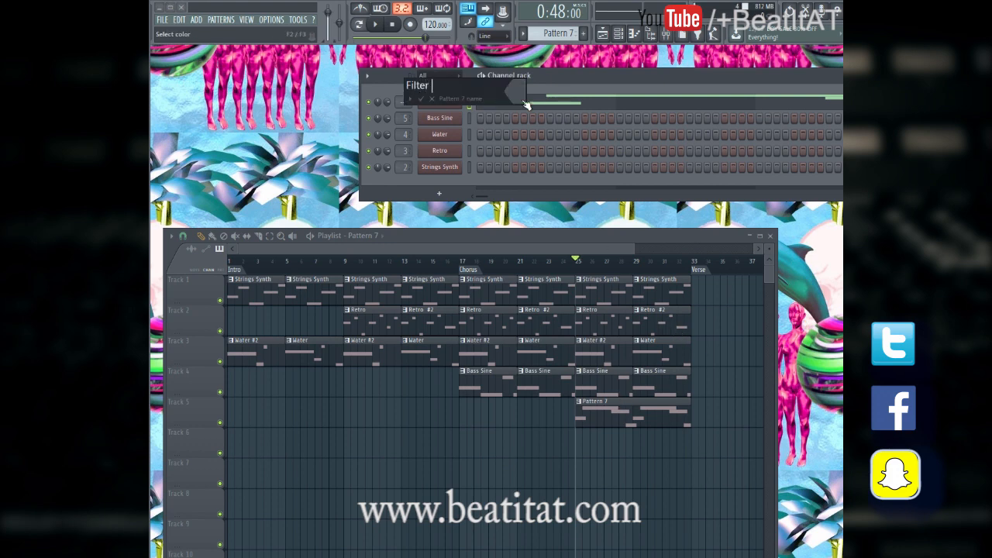
type("Filter Glide Chorus")
key("Return")
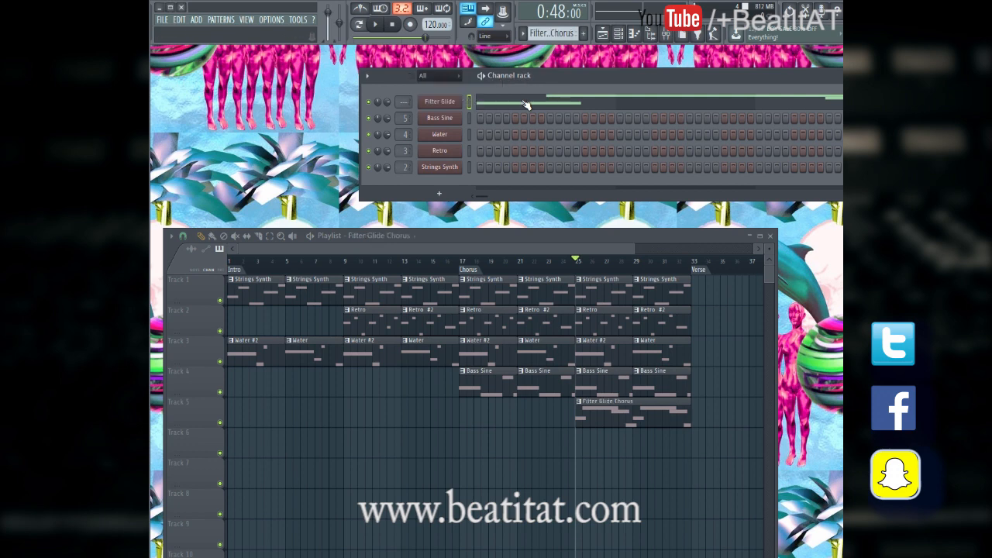
Step: Route the Filter Glide channel to mixer track 6, lower its fader to 62% and play the song from bar 25
left_click(455, 107)
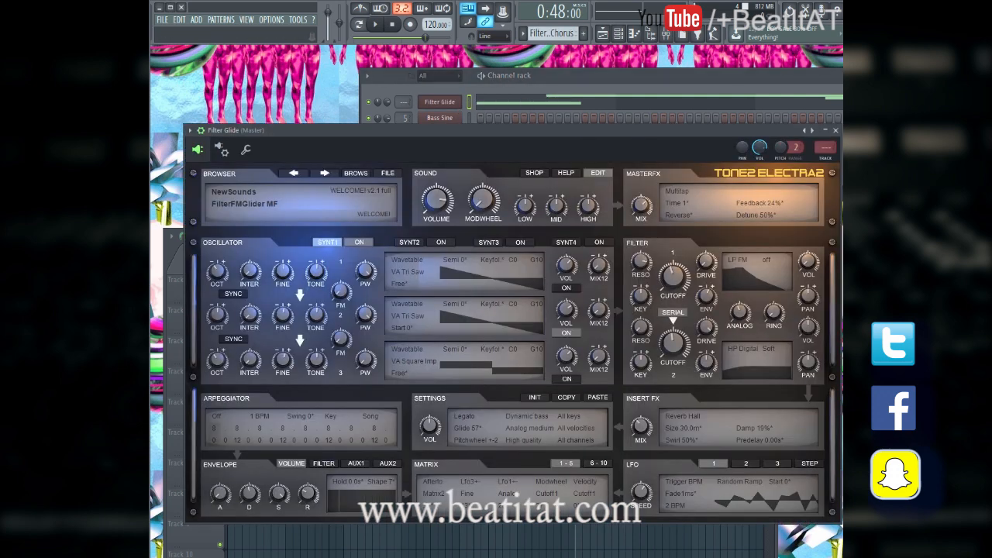
left_click(825, 158)
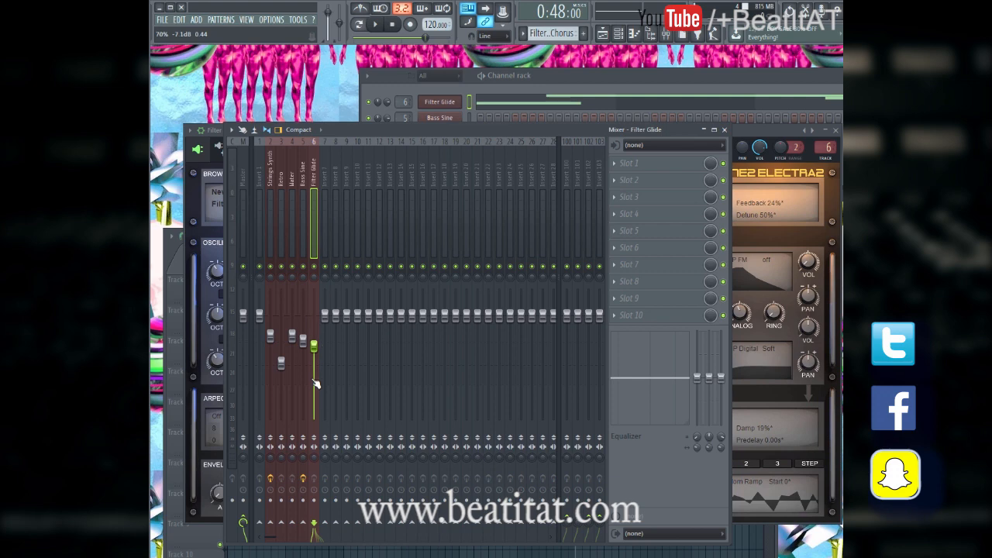
left_click_drag(316, 385, 312, 398)
key("space")
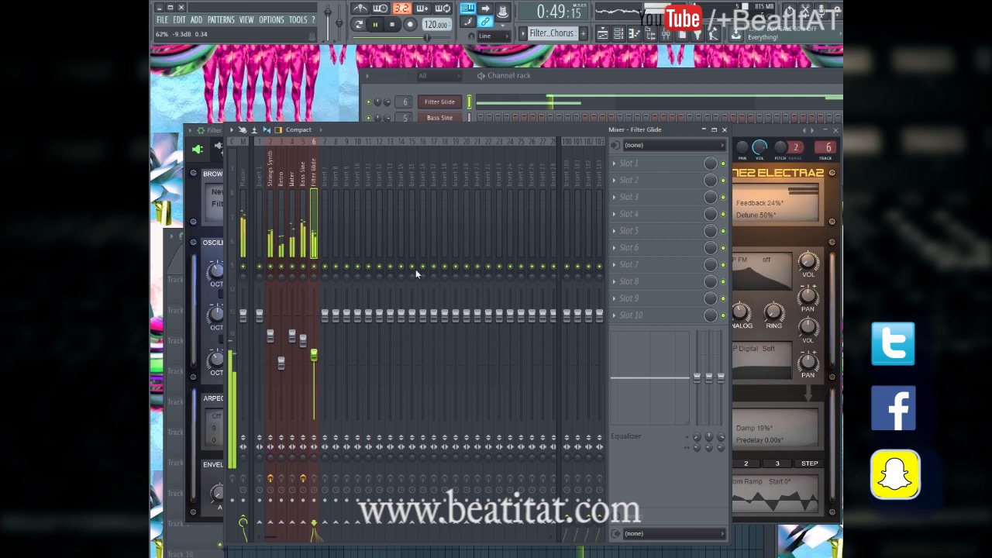
left_click(725, 130)
left_click(836, 130)
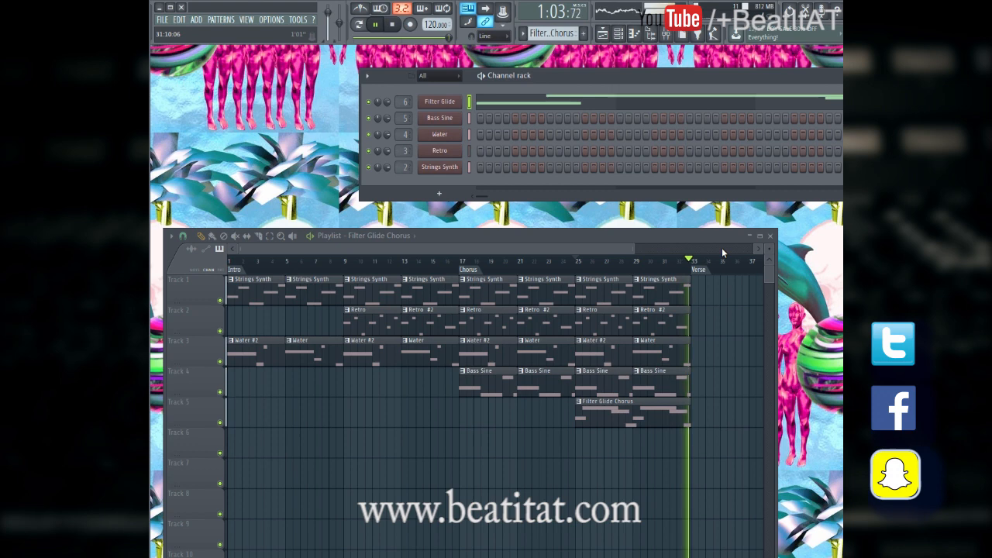
key("space")
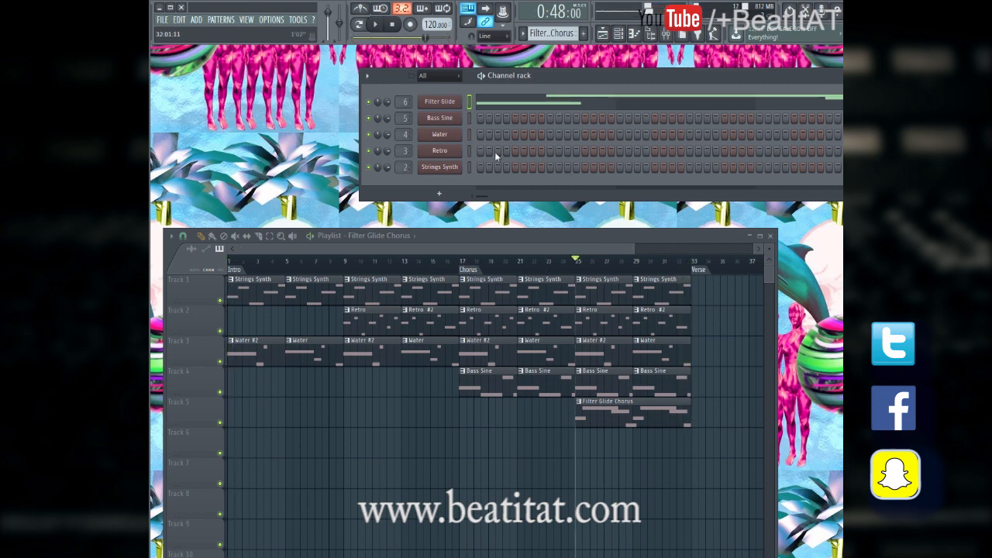
Step: Create a new pattern, place it on Track 8 at bar 17 and select the Chorus section from there
key("F4")
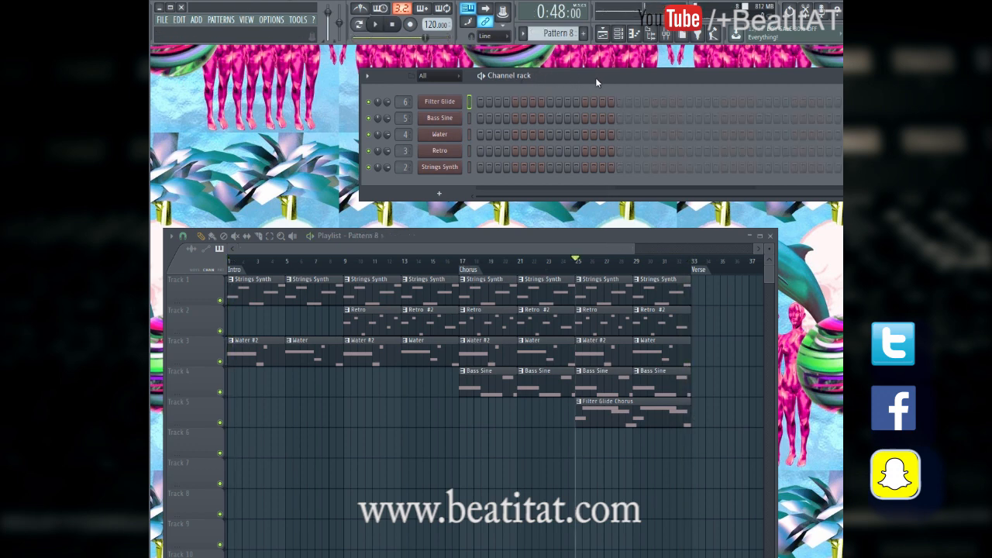
key("F6")
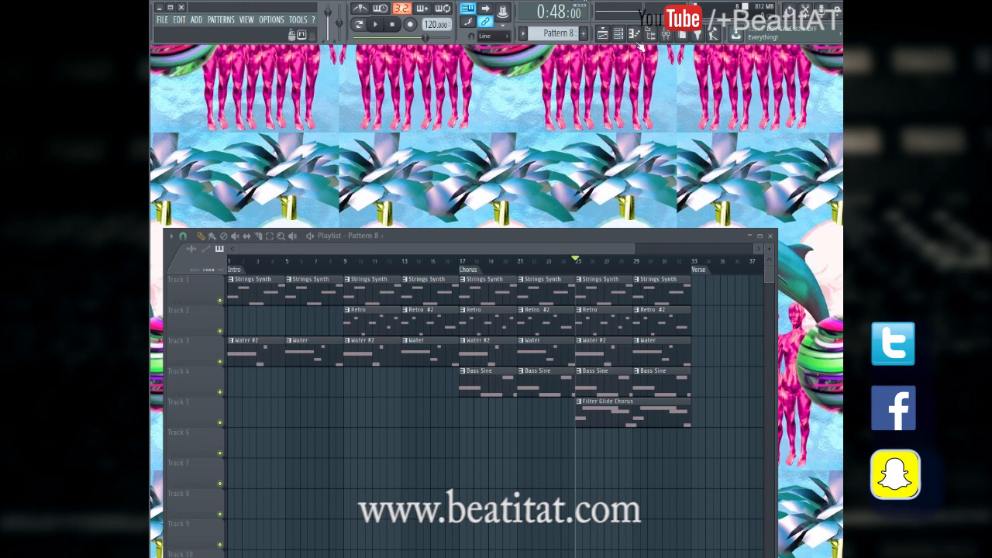
left_click_drag(677, 236, 751, 63)
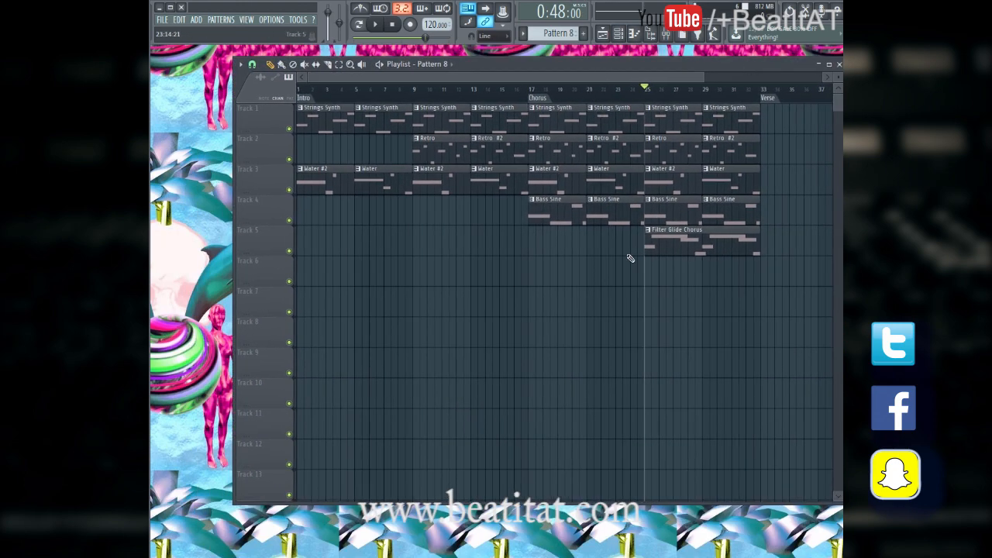
left_click(528, 331)
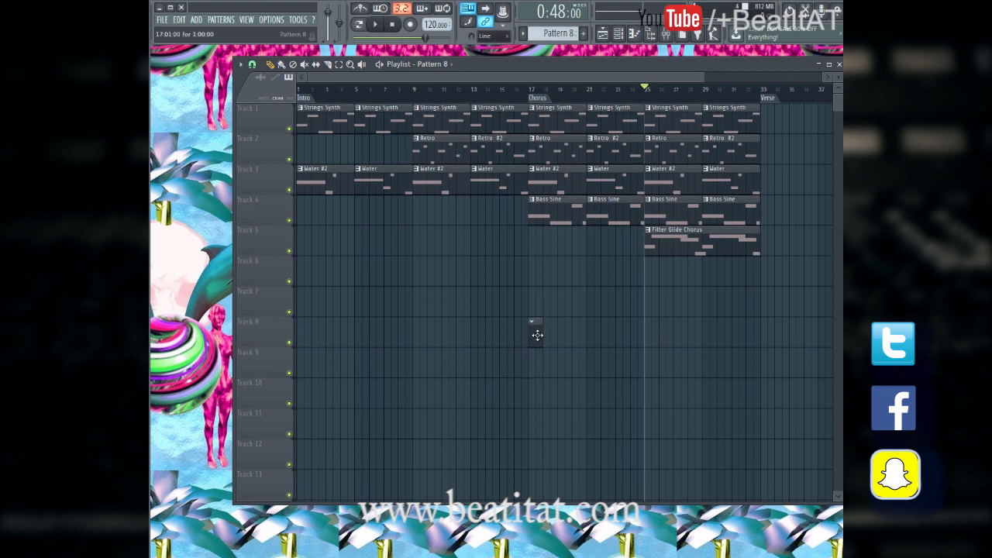
left_click(530, 89)
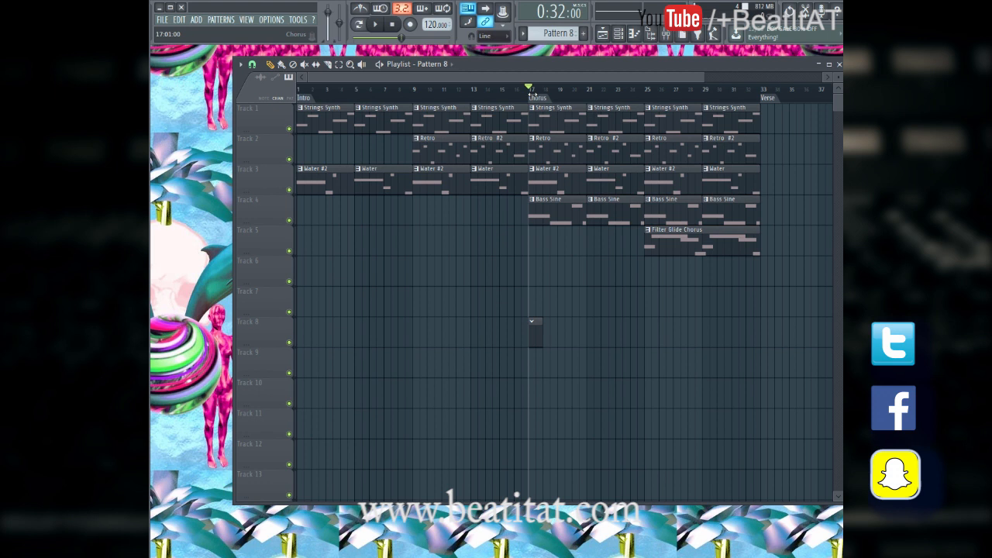
double_click(533, 96)
Step: Place the new pattern on Track 8 at bars 21, 25 and 29 and name it Kick
left_click(589, 341)
left_click(648, 345)
left_click(704, 341)
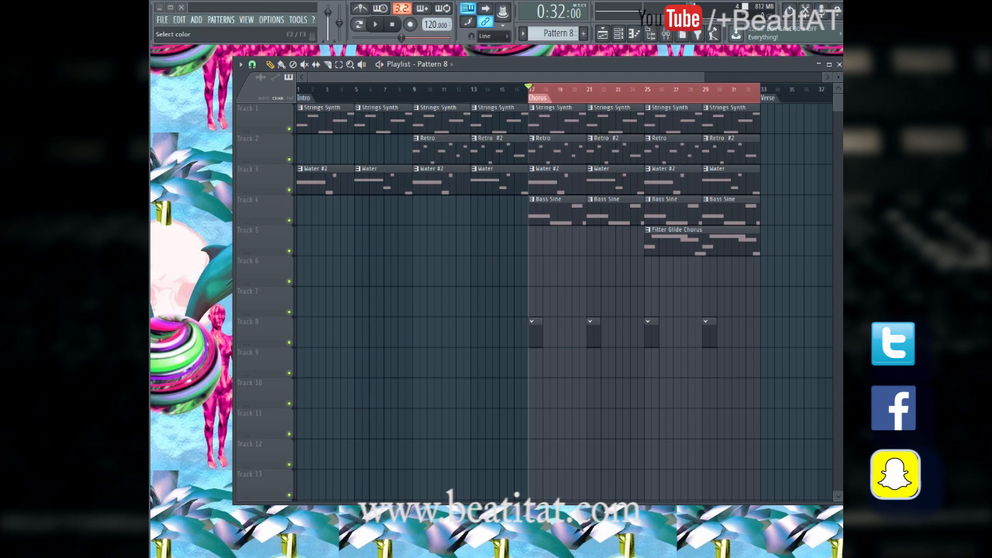
type("Kick")
key("Return")
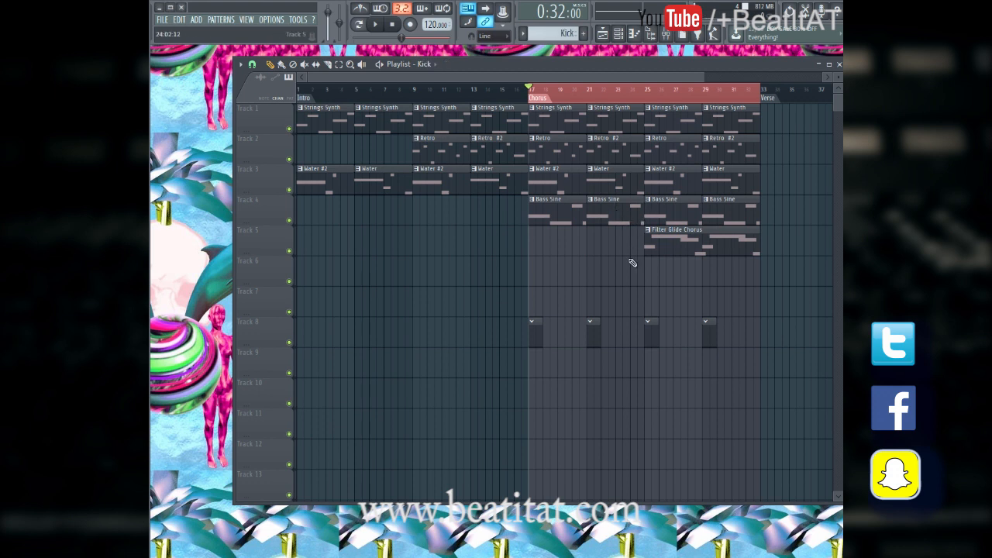
Step: Open the sample browser, expand the AT Pop Kit folder and show the channel rack beside it
left_click(649, 35)
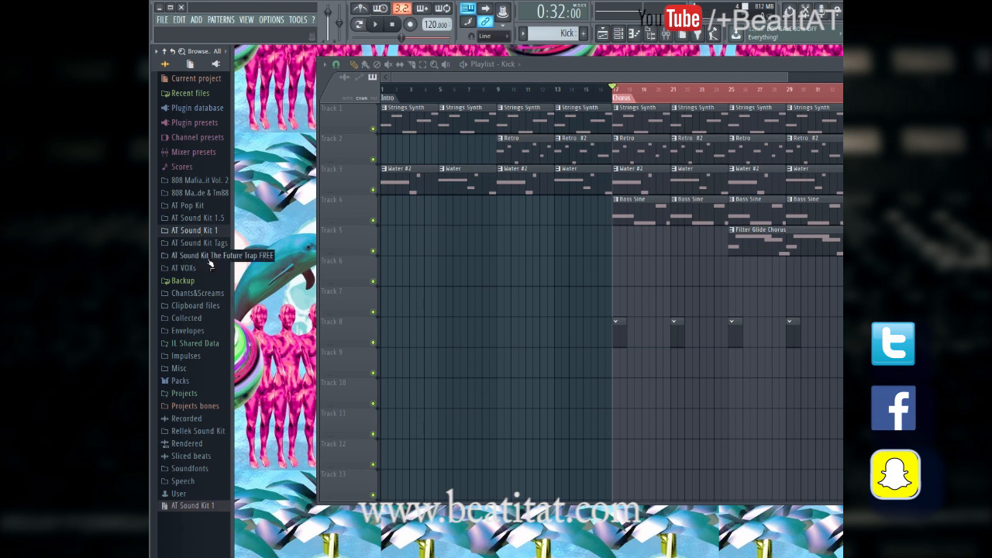
left_click(208, 257)
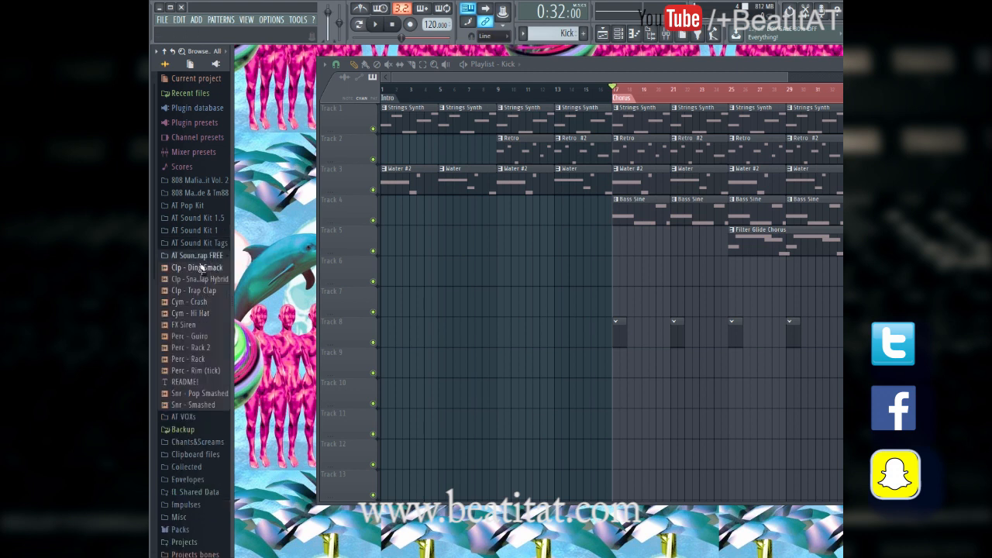
left_click(200, 256)
left_click(194, 205)
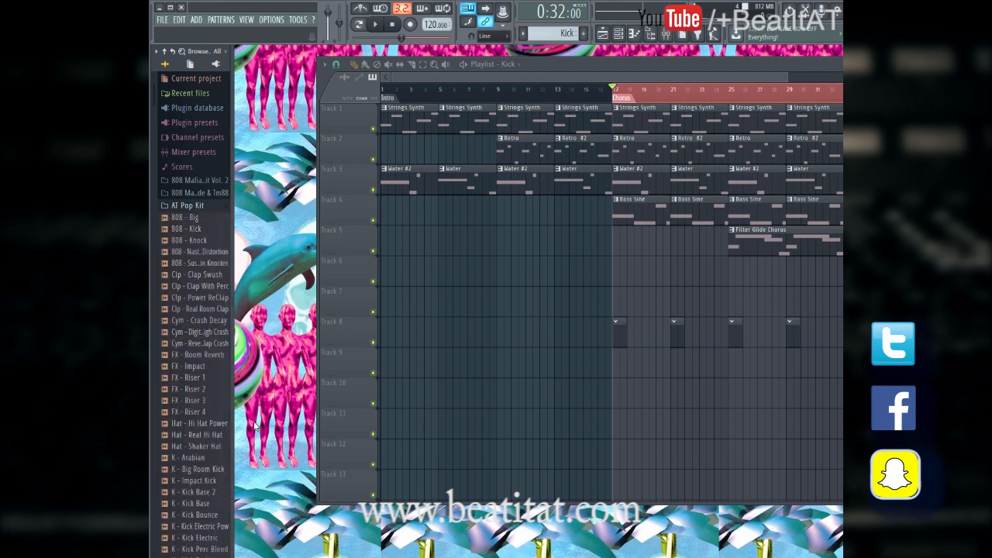
scroll(195, 407, "down", 5)
scroll(194, 387, "up", 5)
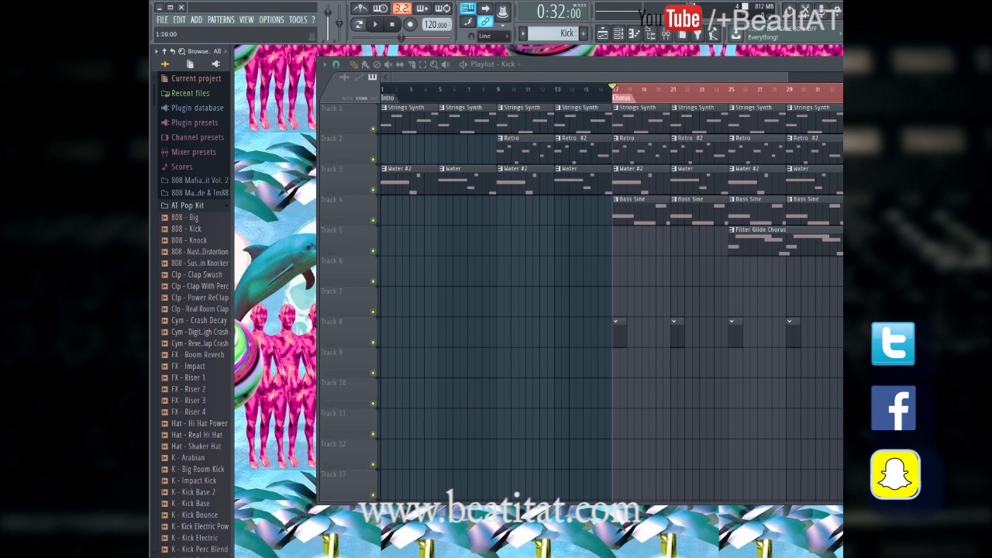
key("F6")
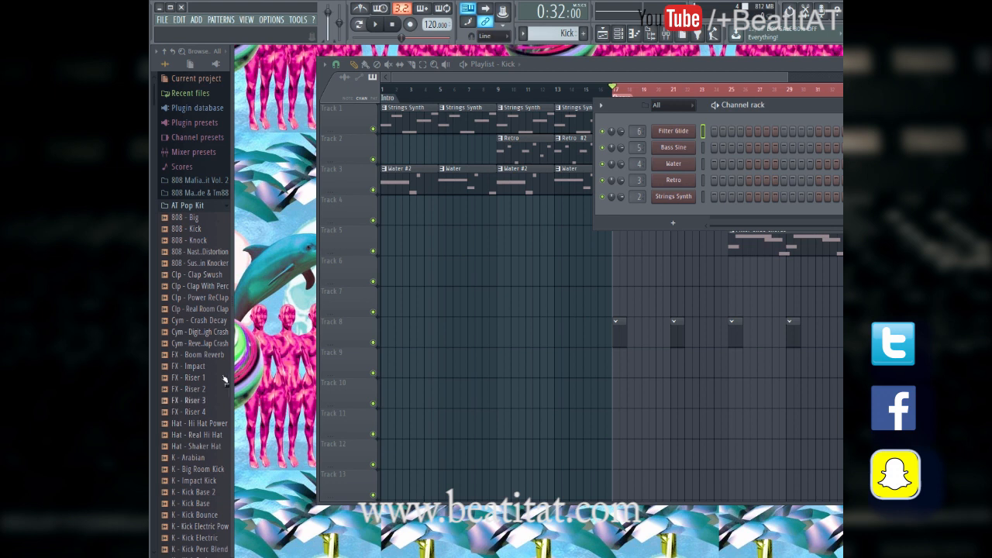
Step: Audition the AT Pop Kit kick samples, including Kick Base 2, Stab, Perc Blend, Electric, Electric Pow and Standard
left_click(203, 493)
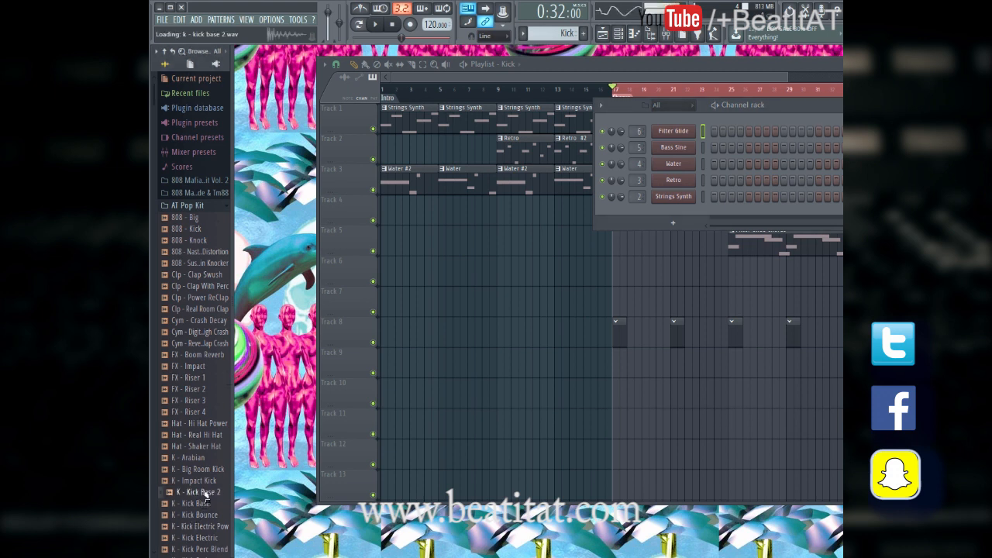
scroll(203, 496, "down", 4)
left_click(179, 424)
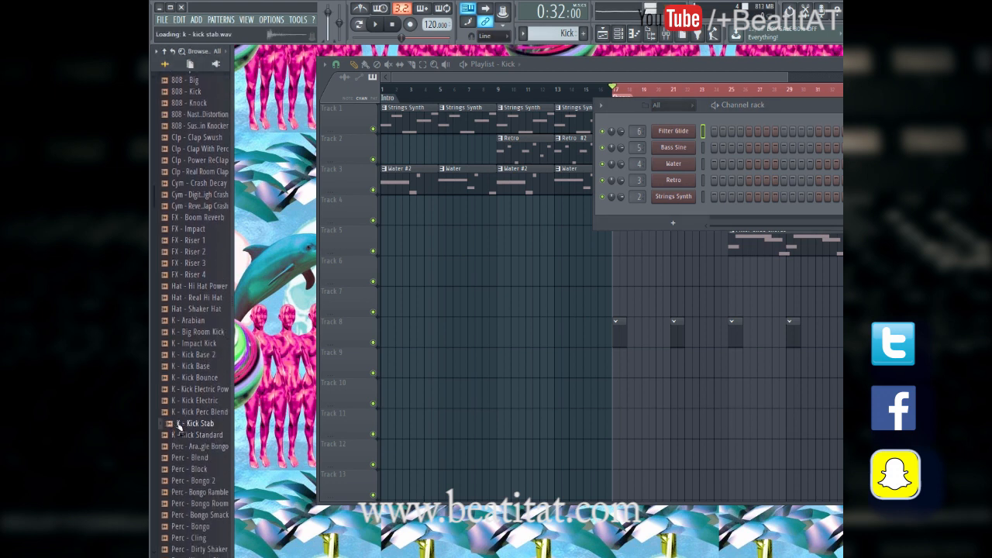
left_click(196, 412)
left_click(199, 401)
left_click(210, 390)
left_click(195, 411)
left_click(199, 434)
Step: Load K - Kick Standard and K - Kick Electric Pow as new channels in the channel rack
left_click_drag(200, 443, 698, 210)
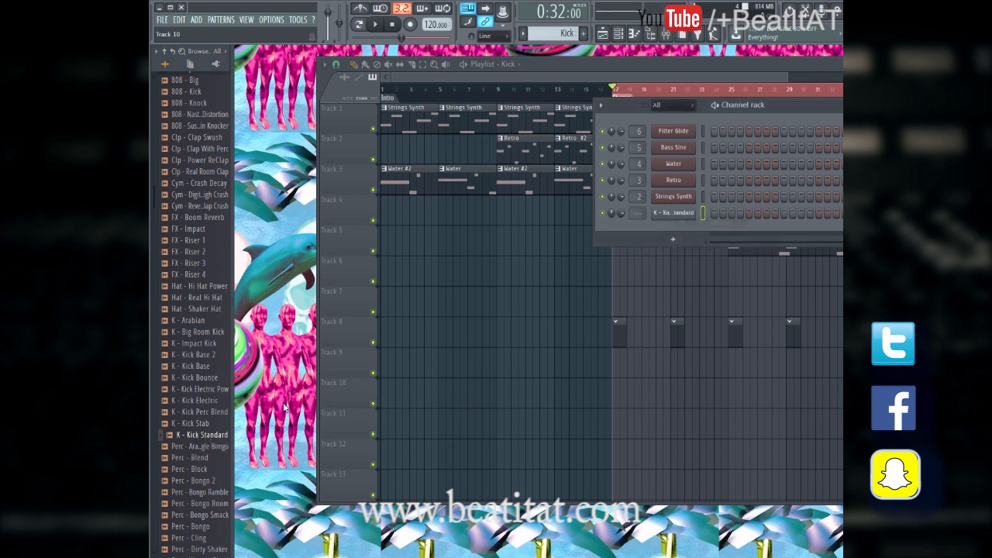
left_click(220, 390)
left_click_drag(221, 392, 703, 226)
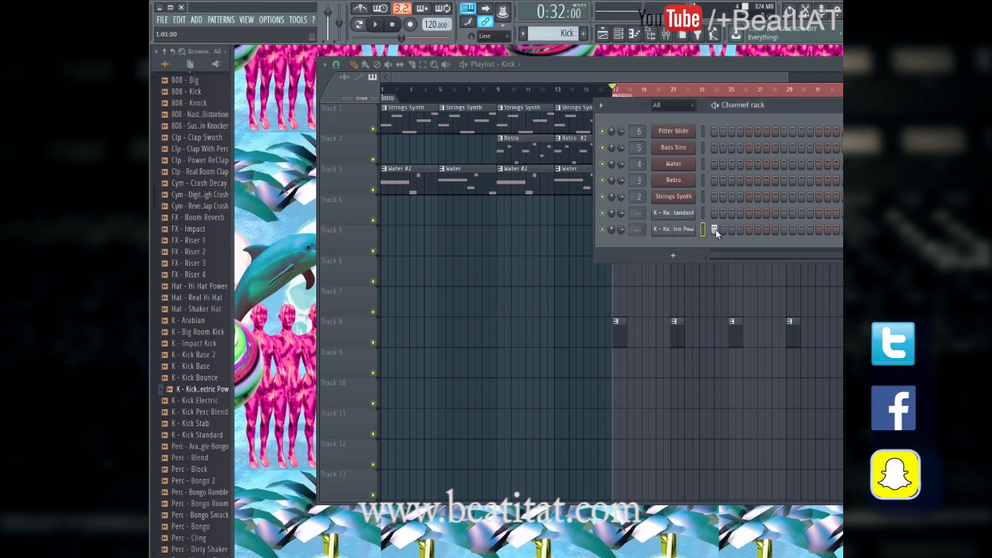
Step: Program both kick channels on the first step of each of the four bars and play the Kick pattern
left_click(714, 212)
left_click_drag(745, 117, 383, 122)
left_click(483, 239)
left_click(483, 224)
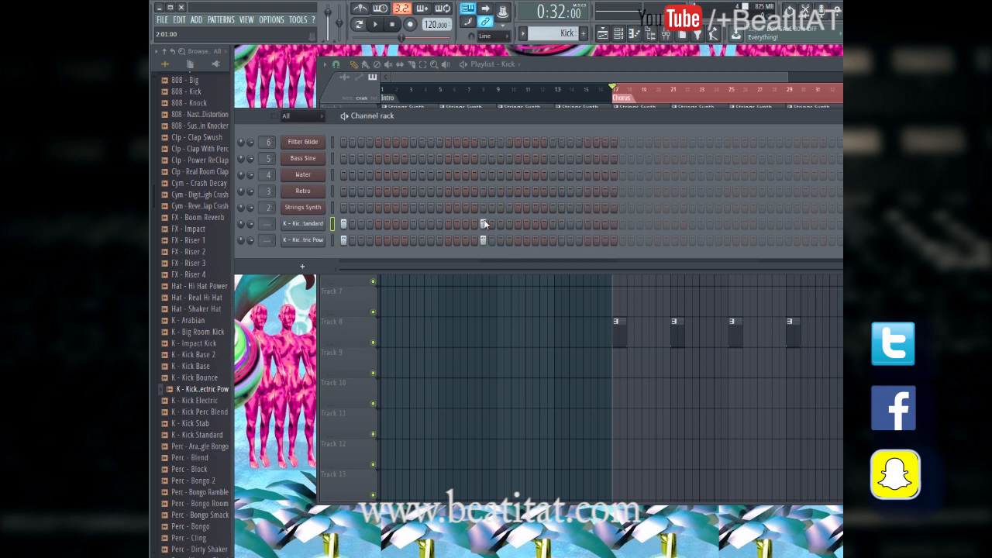
left_click(622, 224)
left_click(622, 239)
left_click(762, 224)
left_click(762, 240)
key("space")
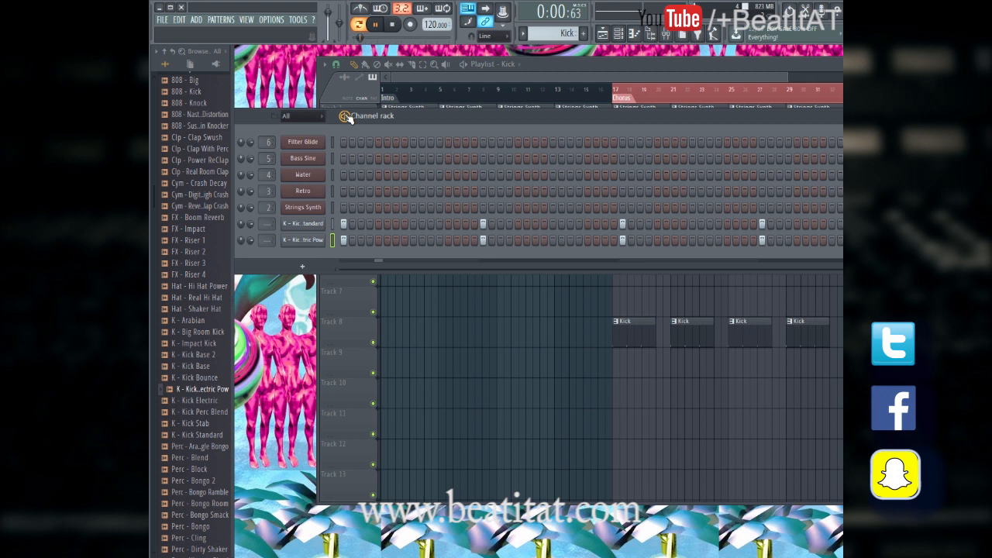
Step: Stop playback and add extra hits on the fourth beat of bars two and four in both kick channels
key("space")
left_click(589, 224)
left_click(586, 240)
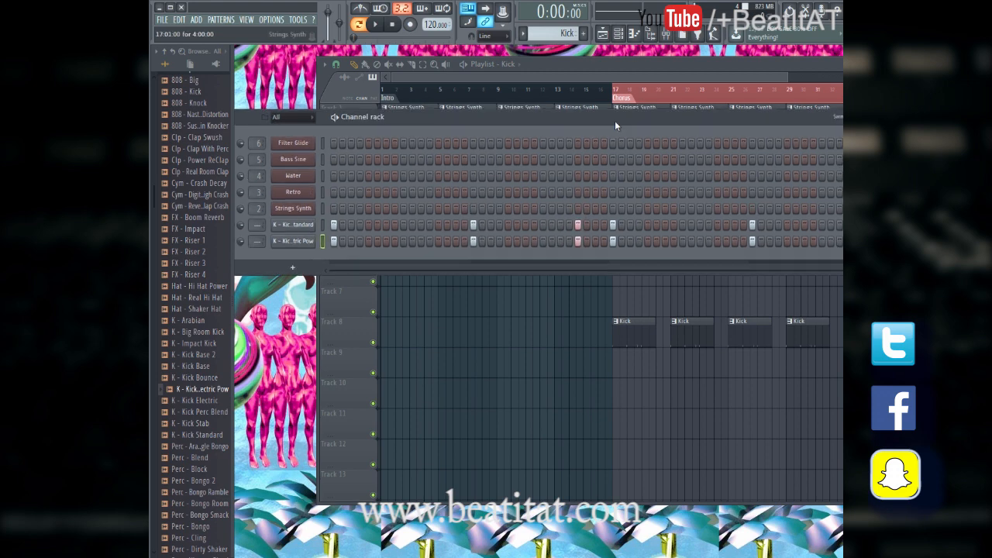
left_click_drag(628, 116, 552, 132)
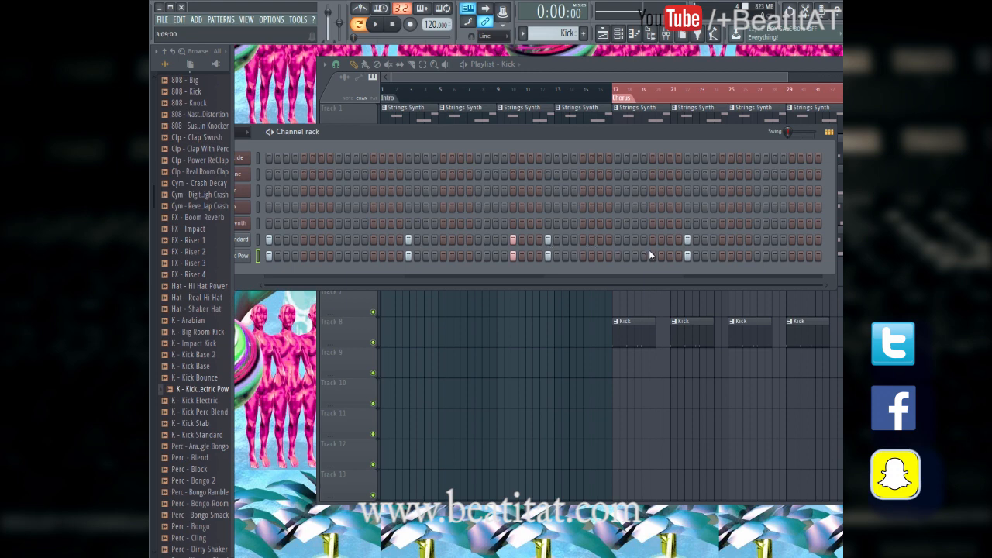
Step: Place the Kick clips again on Track 8 at full four-bar length from bar 17 and play the chorus
left_click(760, 329)
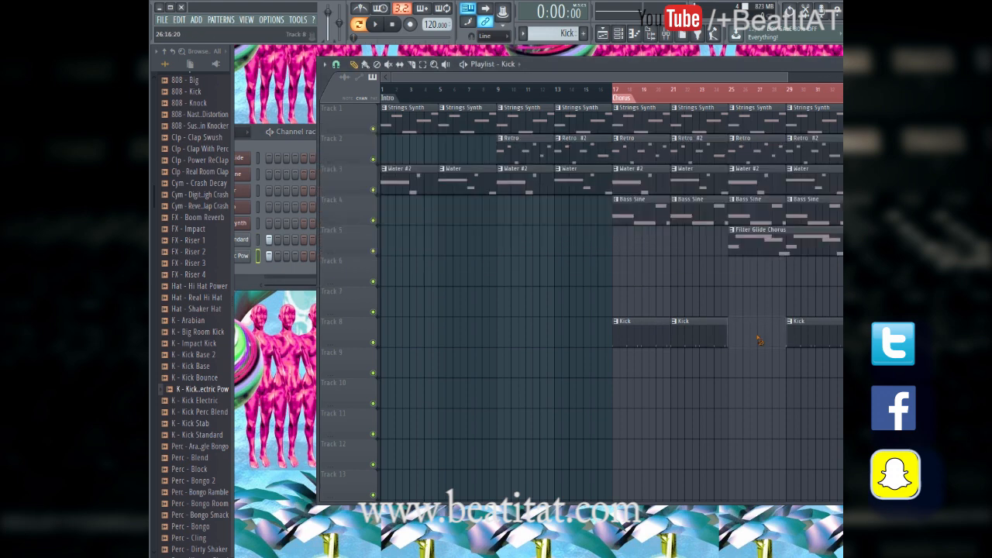
key("space")
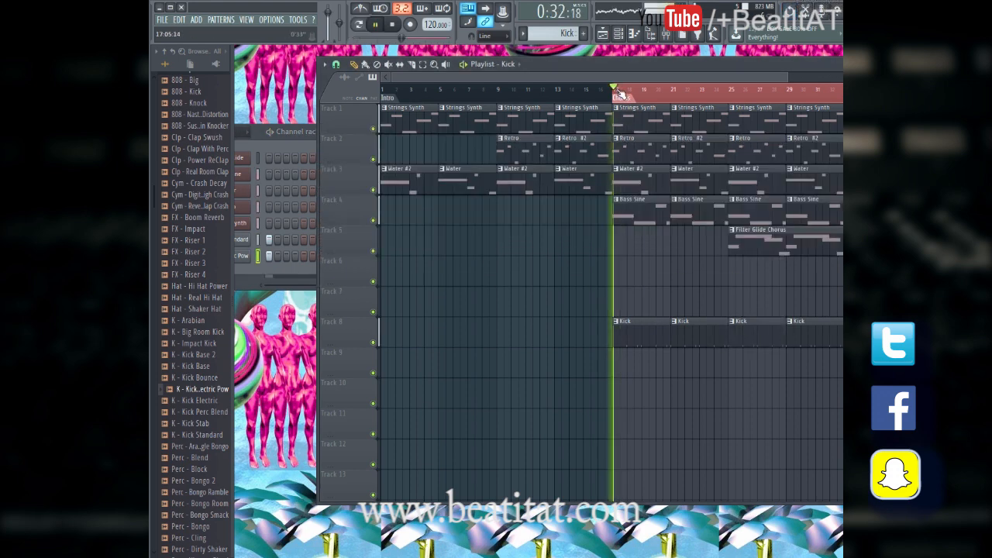
Step: Route both kick channels to separate mixer tracks starting at insert 7 and lower their volumes, K - Kick Electric Pow the most
left_click(258, 270)
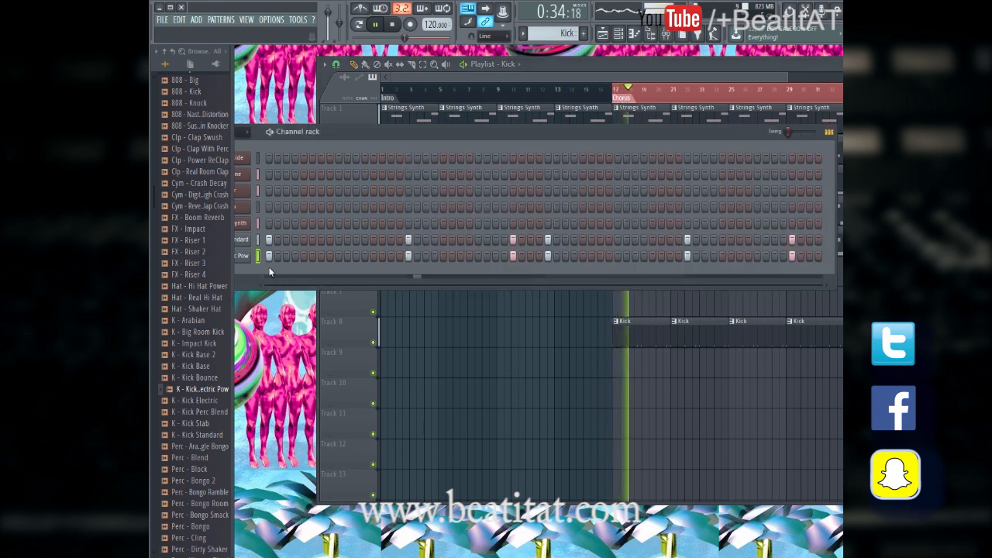
key("F9")
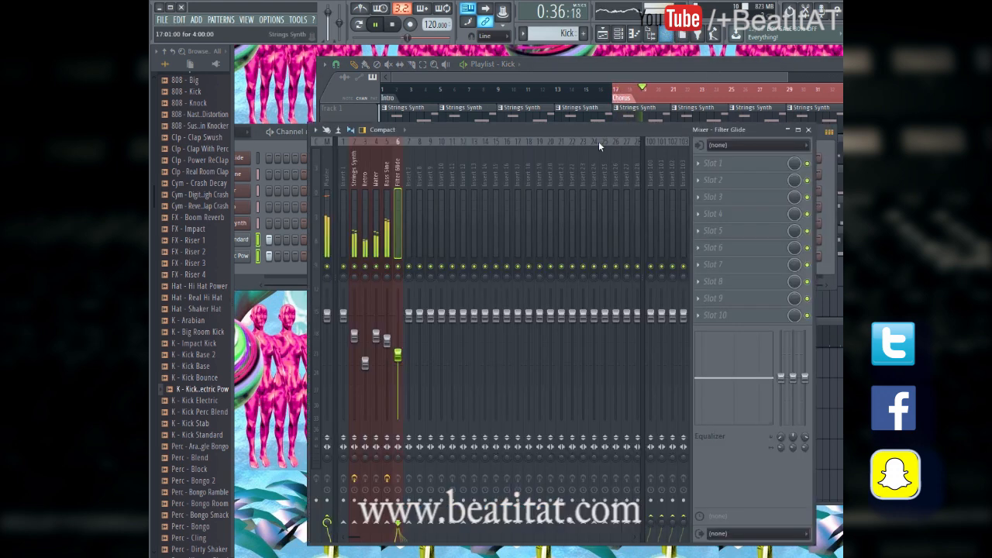
left_click(405, 198)
right_click(405, 198)
mouse_move(465, 225)
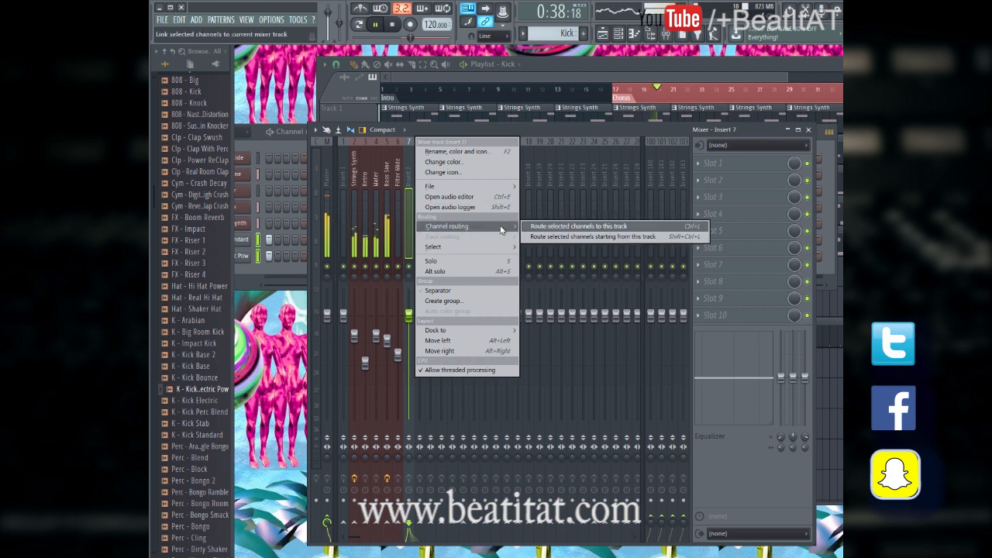
left_click(543, 237)
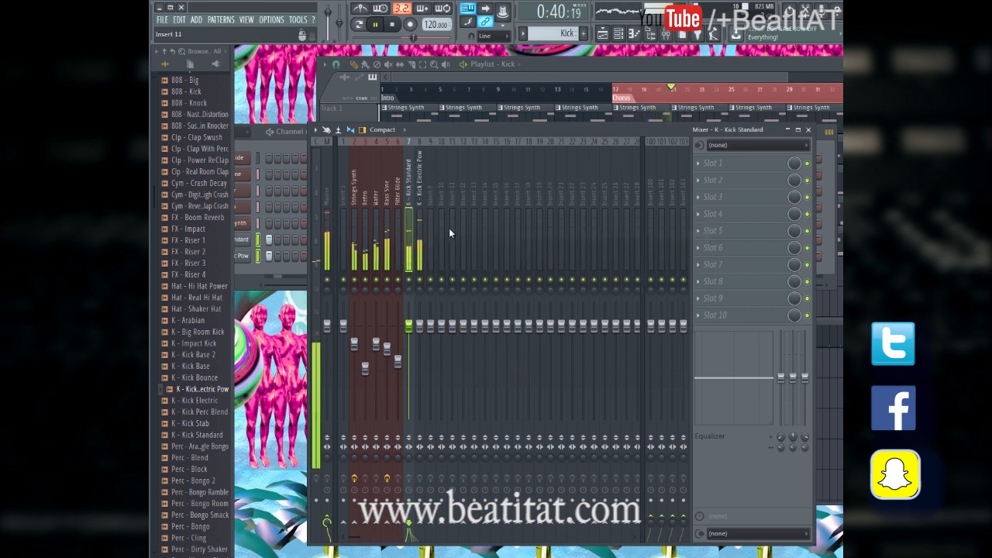
left_click_drag(425, 336, 423, 359)
left_click_drag(410, 325, 420, 348)
Step: Load Fruity Parametric EQ 2 on the K - Kick Standard track, cut the lowest frequencies with band 1 and slightly boost band 2
left_click(406, 226)
left_click(721, 163)
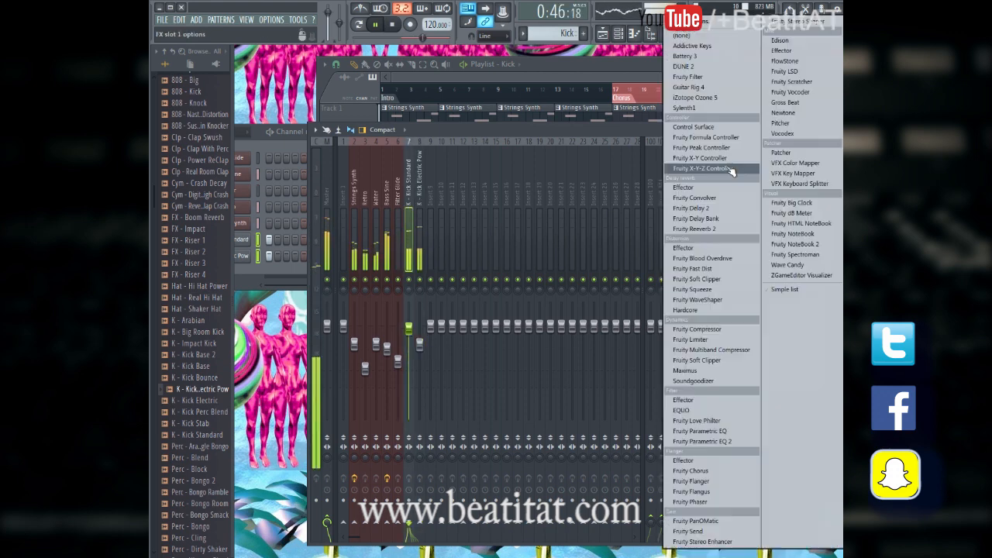
left_click(726, 441)
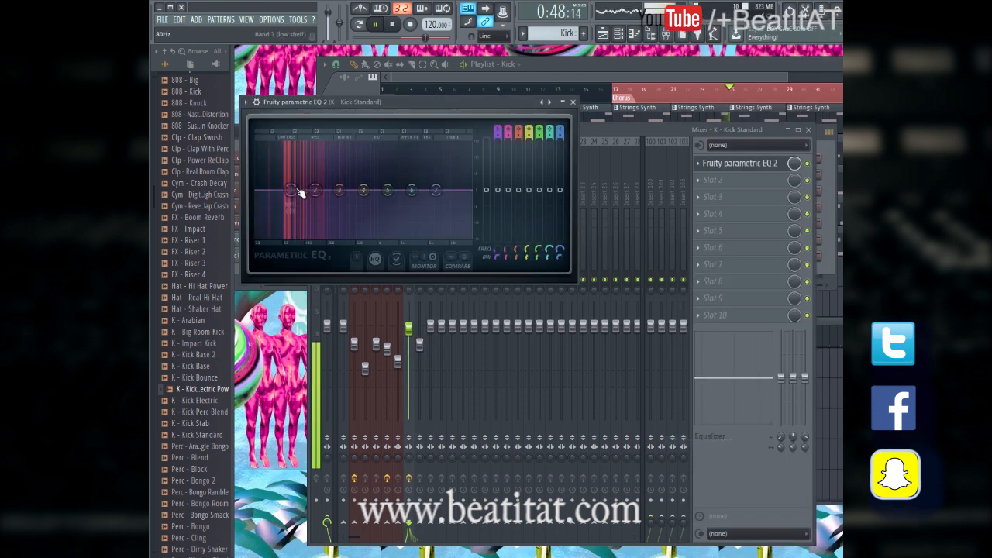
left_click_drag(258, 205, 257, 210)
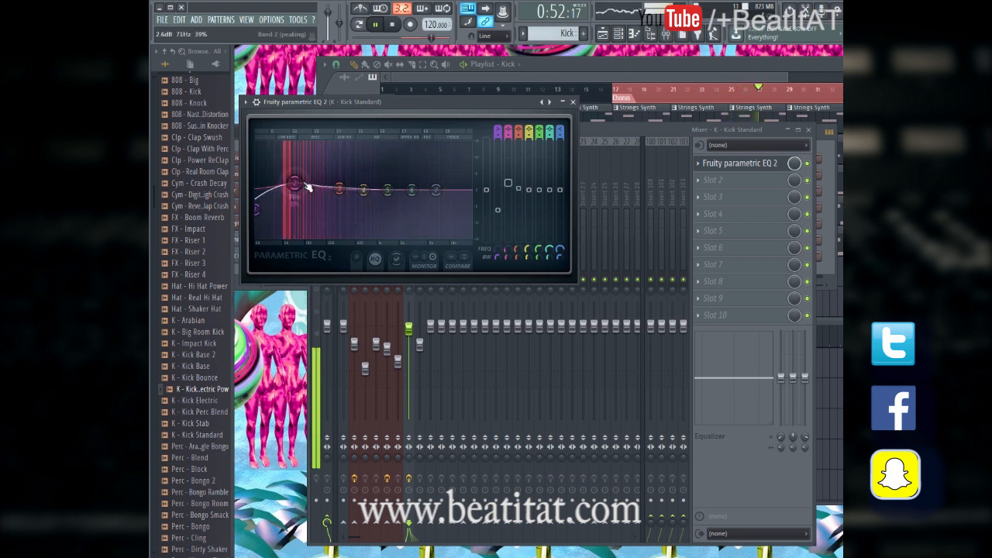
left_click_drag(293, 184, 310, 182)
Step: Make band 7 of the K - Kick Standard equalizer a low pass that rolls off the highs, and close the equalizer
left_click_drag(438, 193, 476, 276)
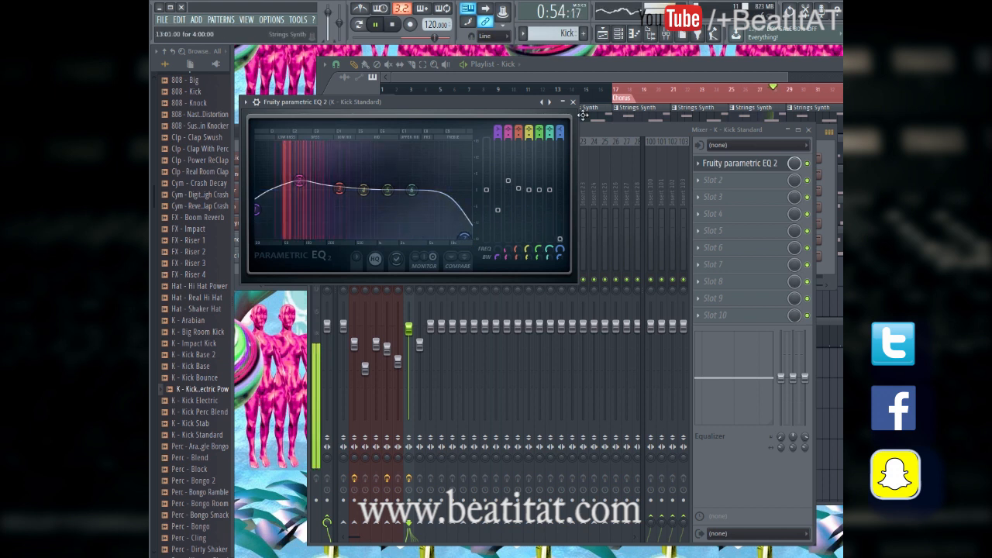
left_click_drag(559, 133, 549, 140)
mouse_move(469, 191)
left_mouse_down()
mouse_move(435, 192)
mouse_move(452, 191)
left_mouse_up()
left_click_drag(559, 132, 554, 143)
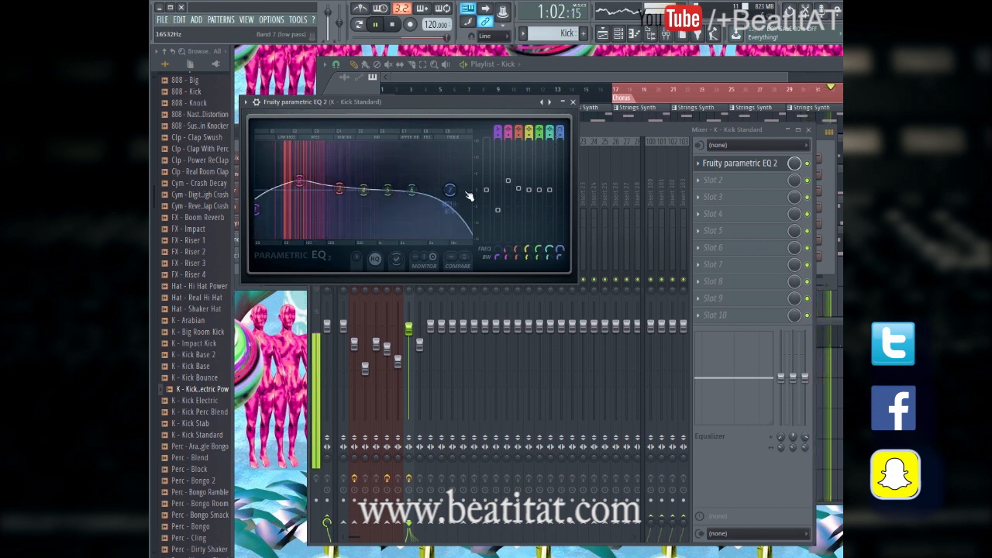
left_click_drag(455, 192, 433, 193)
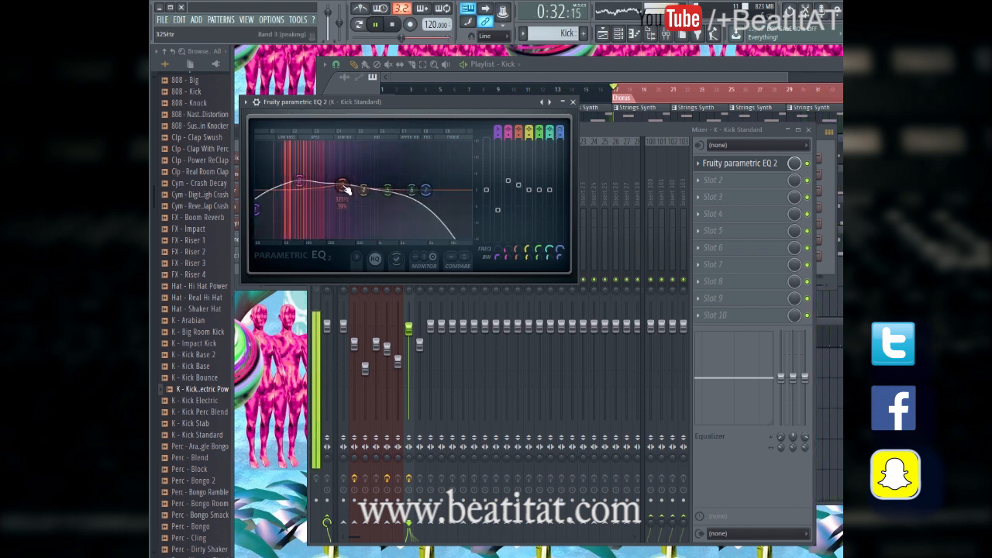
left_click(707, 169)
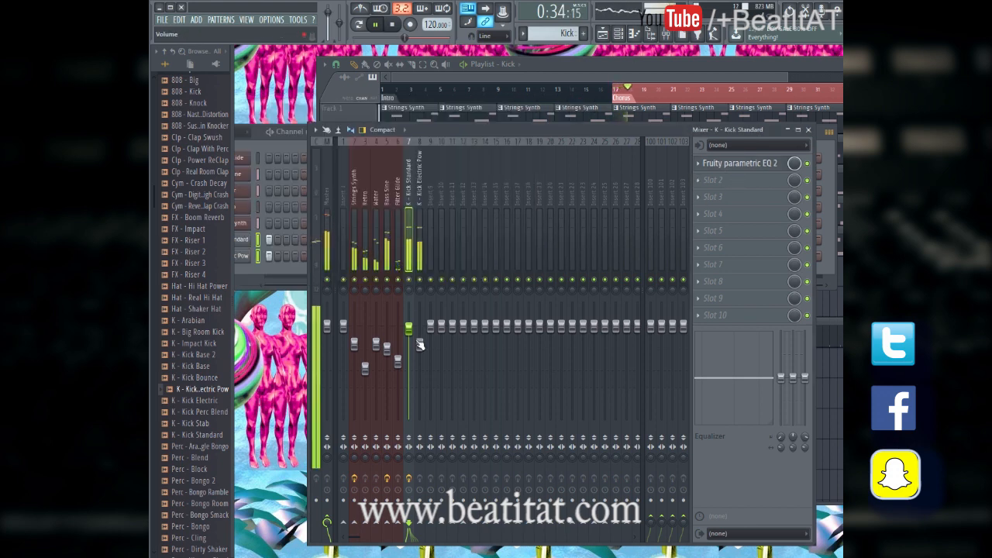
Step: Load Fruity Parametric EQ 2 on K - Kick Electric Pow, cut the lows, boost band 2 about 3.5 dB at 105 Hz and roll off the highs
left_click_drag(418, 343, 420, 348)
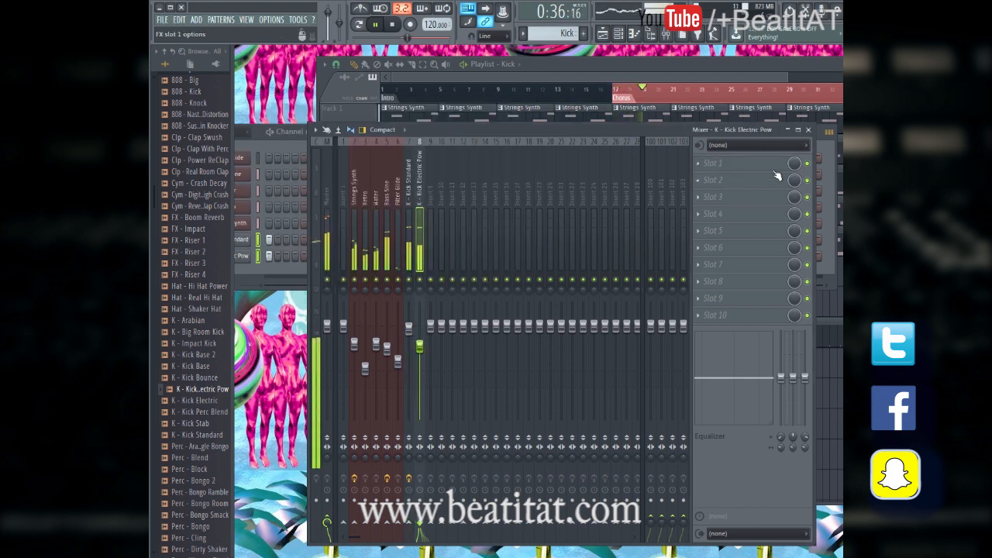
left_click(711, 164)
left_click(702, 441)
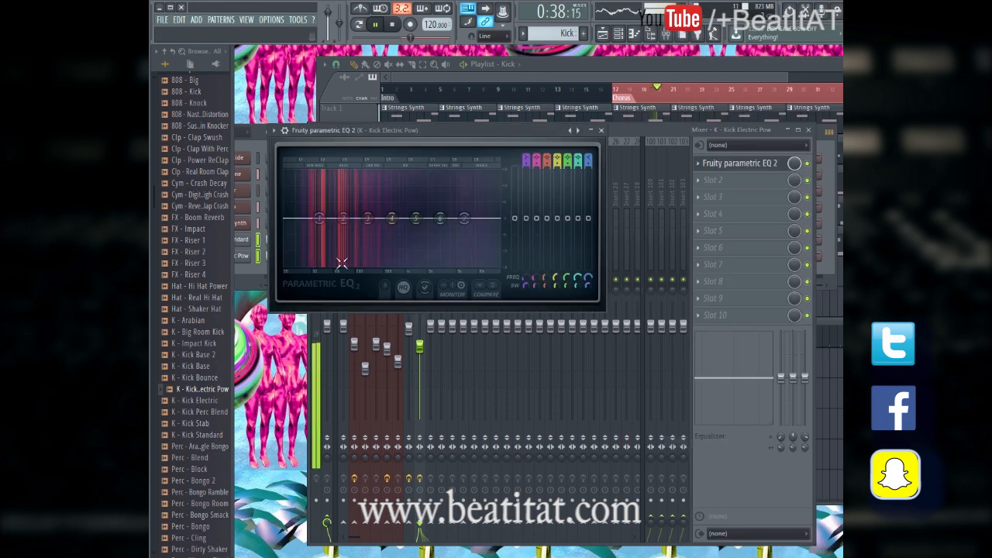
mouse_move(342, 221)
left_mouse_down()
mouse_move(324, 213)
mouse_move(336, 217)
left_mouse_up()
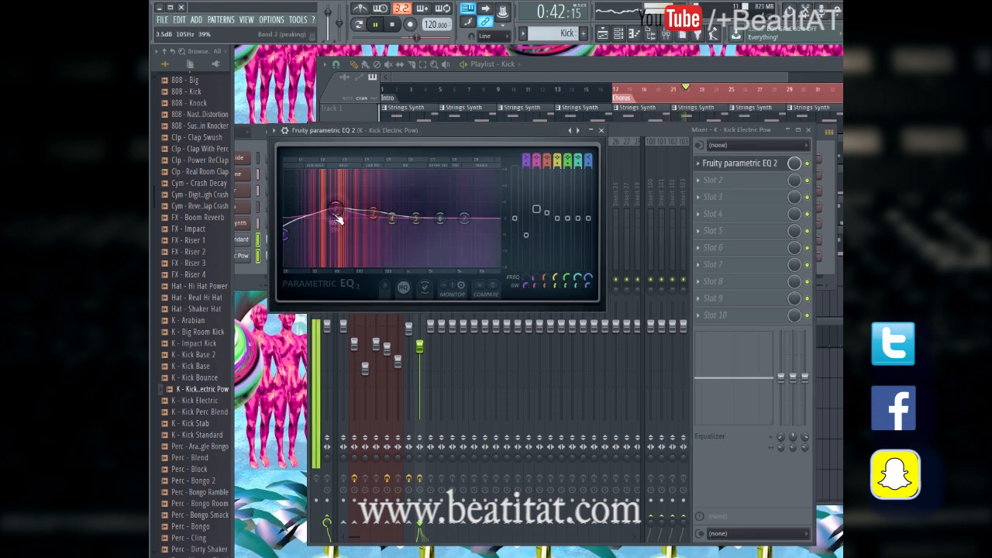
left_click_drag(475, 232, 465, 270)
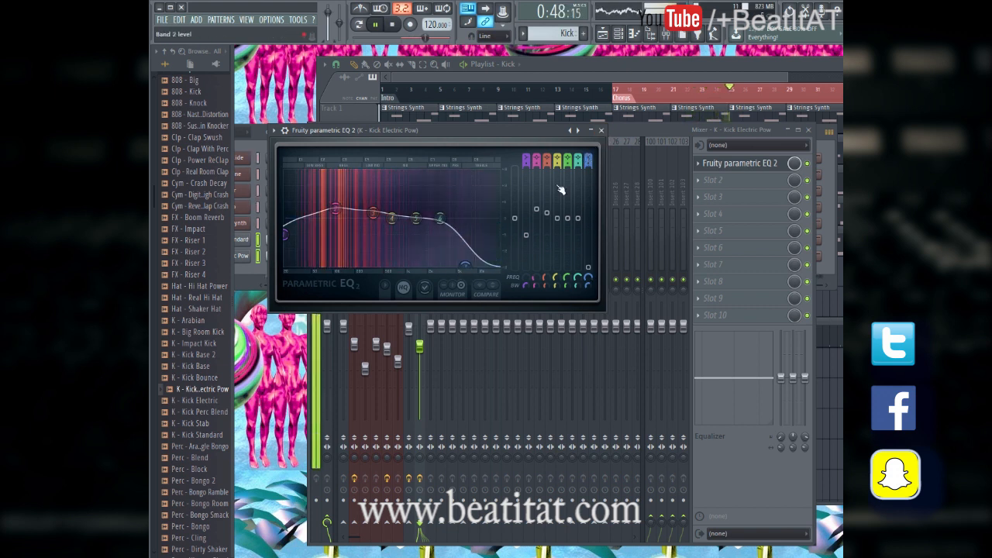
left_click(600, 131)
Step: Lower the K - Kick Electric Pow fader further, trim K - Kick Standard to about 95% (-1.1 dB), stop playback and close the mixer
left_click_drag(423, 350, 411, 333)
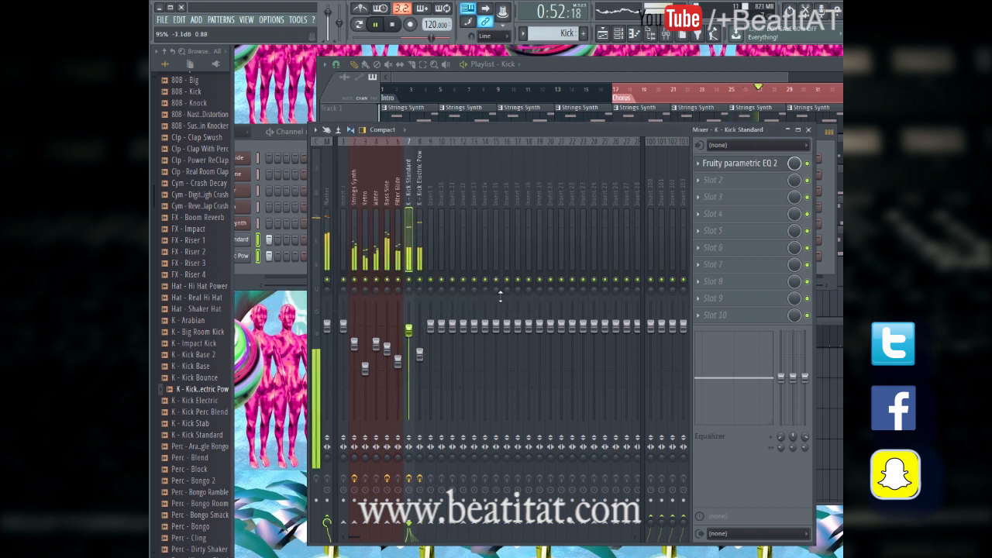
key("space")
left_click(809, 130)
Step: Create a new empty pattern
key("KP_Add")
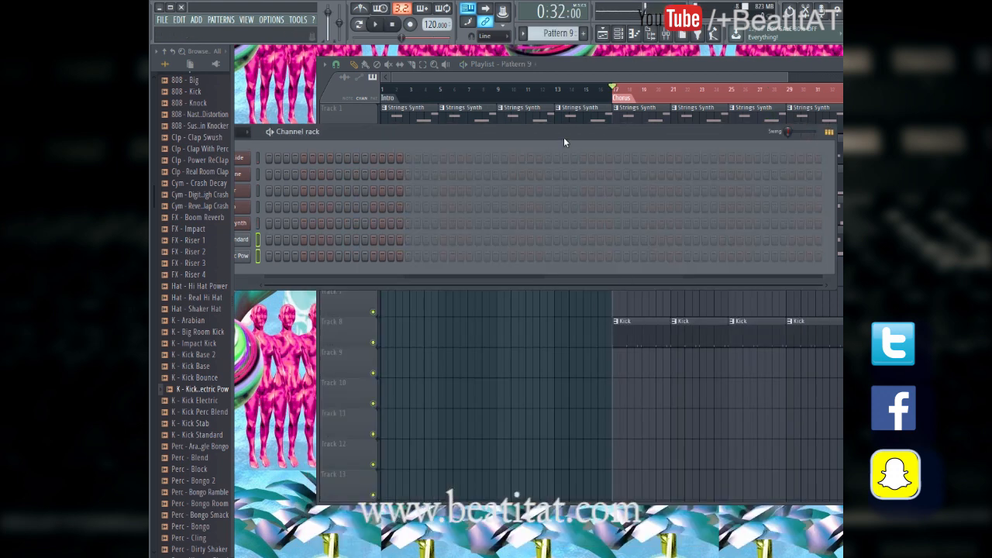
Step: Reposition the channel rack window and rename the empty pattern as Snares
left_click_drag(565, 139, 611, 153)
key("F2")
type("Snares")
key("Return")
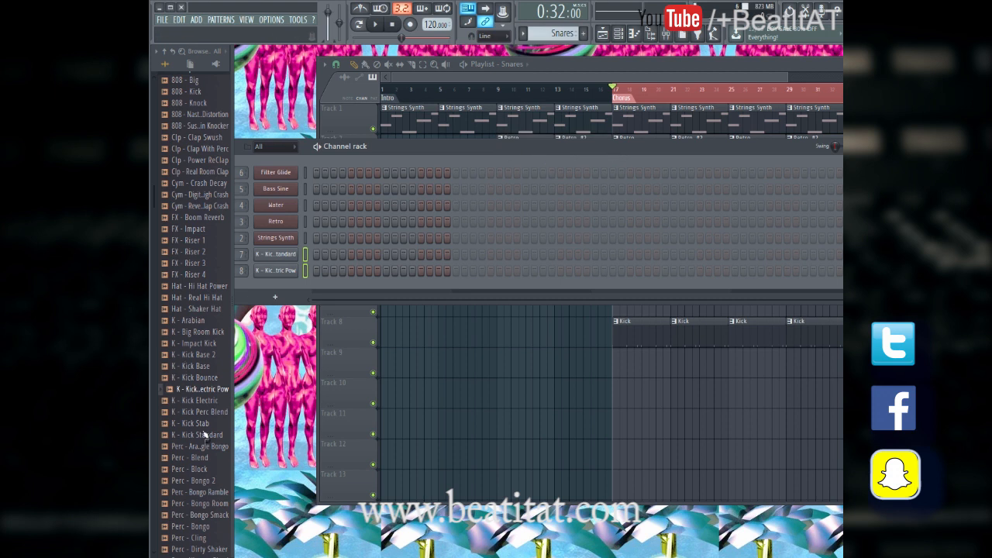
Step: Preview the snare samples in the browser and add Snr - Snare Traditional to the channel rack as a new channel
scroll(198, 520, "down", 5)
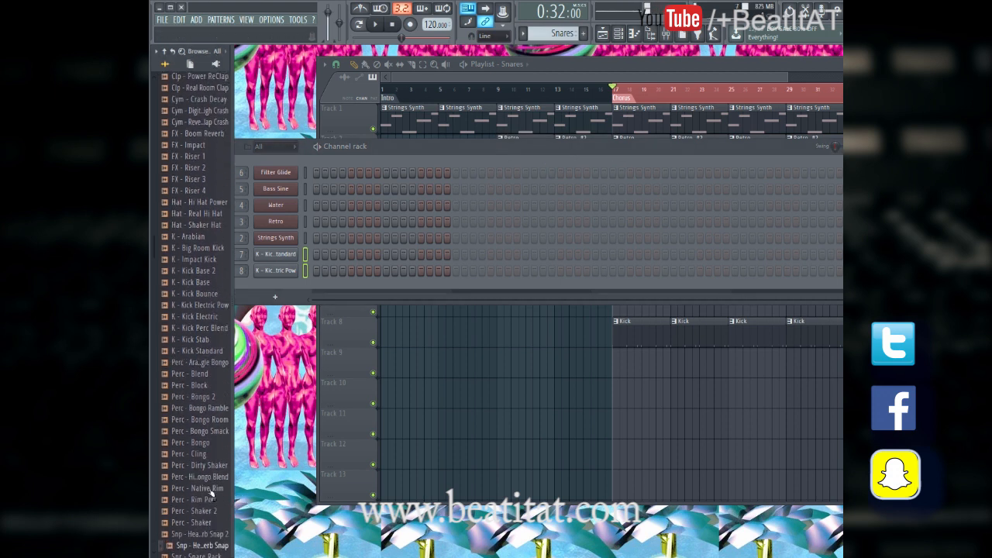
scroll(202, 480, "down", 3)
left_click(207, 527)
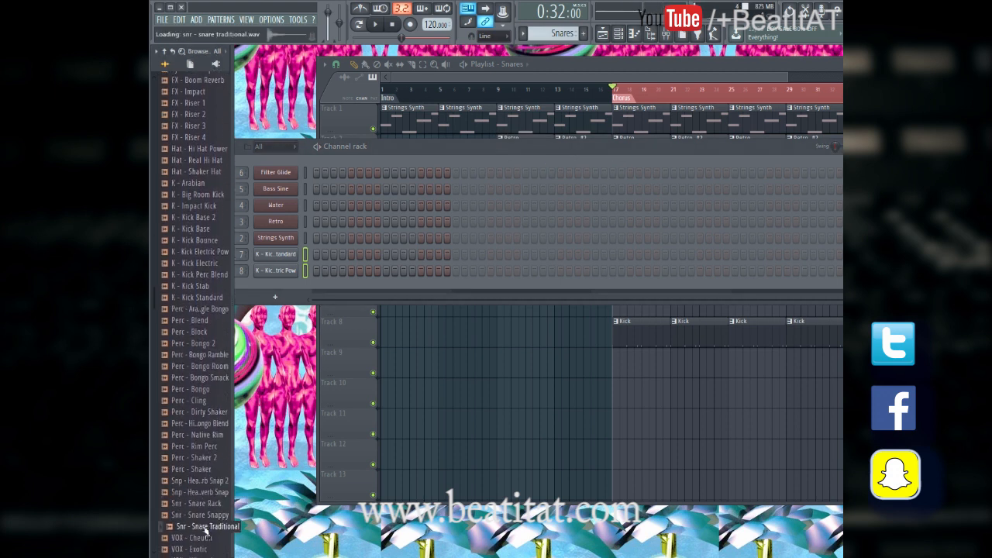
key("Up")
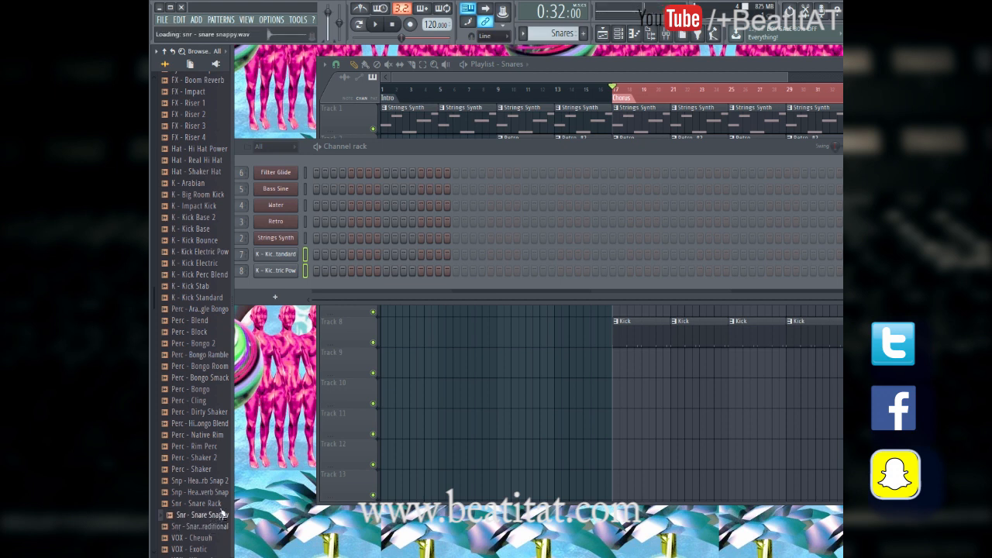
left_click(207, 527)
left_click_drag(208, 537, 299, 293)
Step: Program snare hits on the third beat of each bar, at steps 9, 25, 41 and 57
left_click(386, 288)
left_click(517, 287)
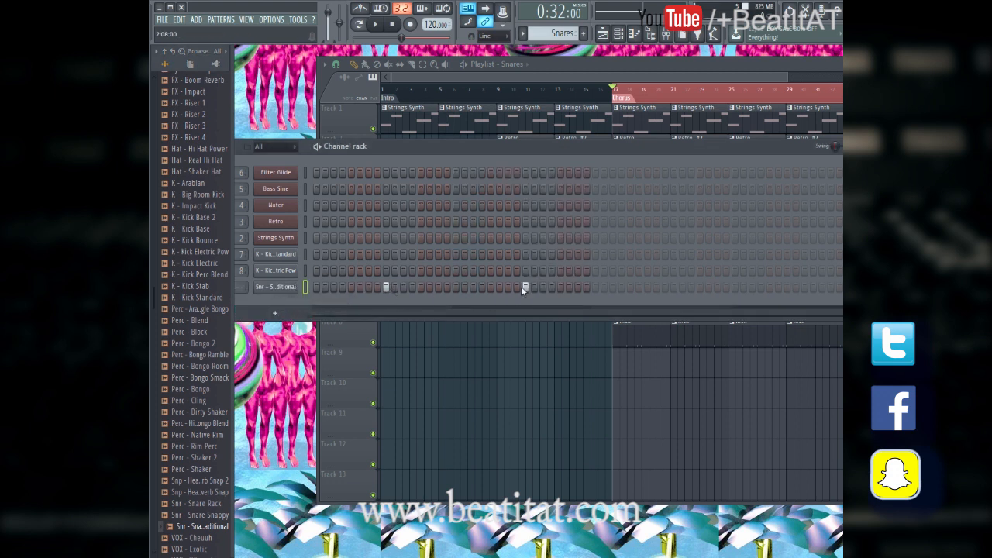
left_click(665, 288)
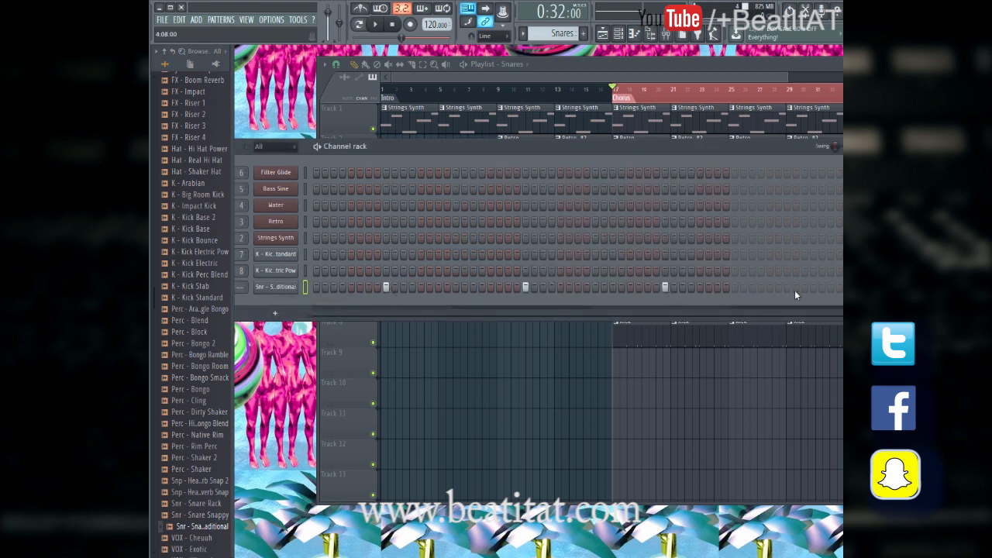
Step: Place four Snares pattern clips end to end on Track 9 from bar 17 through the chorus
left_click(609, 371)
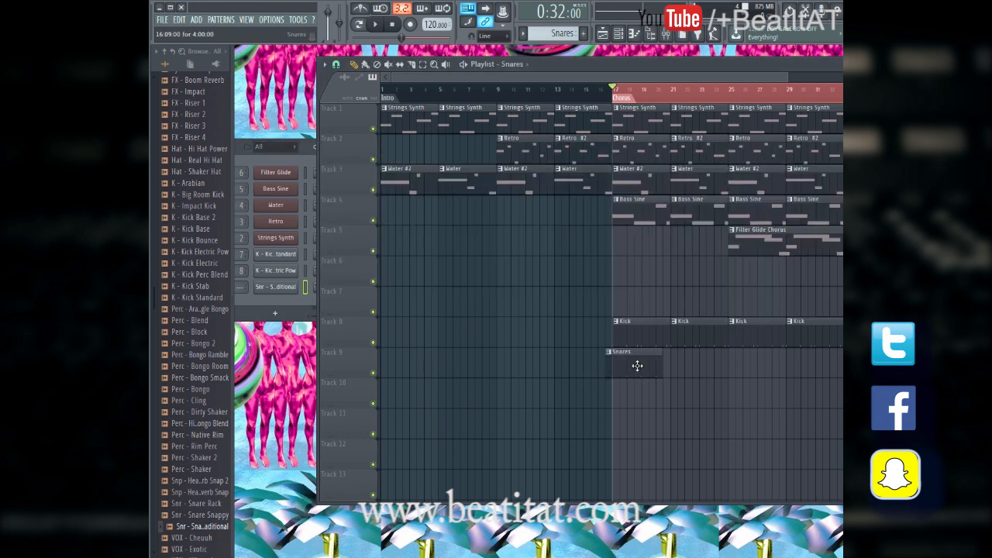
left_click(683, 367)
left_click(733, 368)
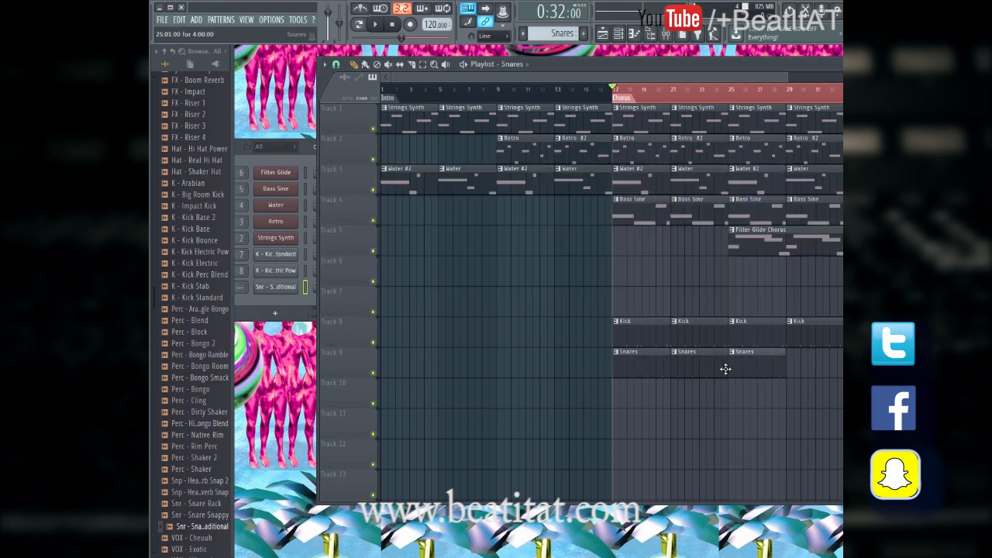
left_click(797, 372)
Step: Play the chorus, route the snare channel to mixer track 9 and lower that track's volume slightly
key("space")
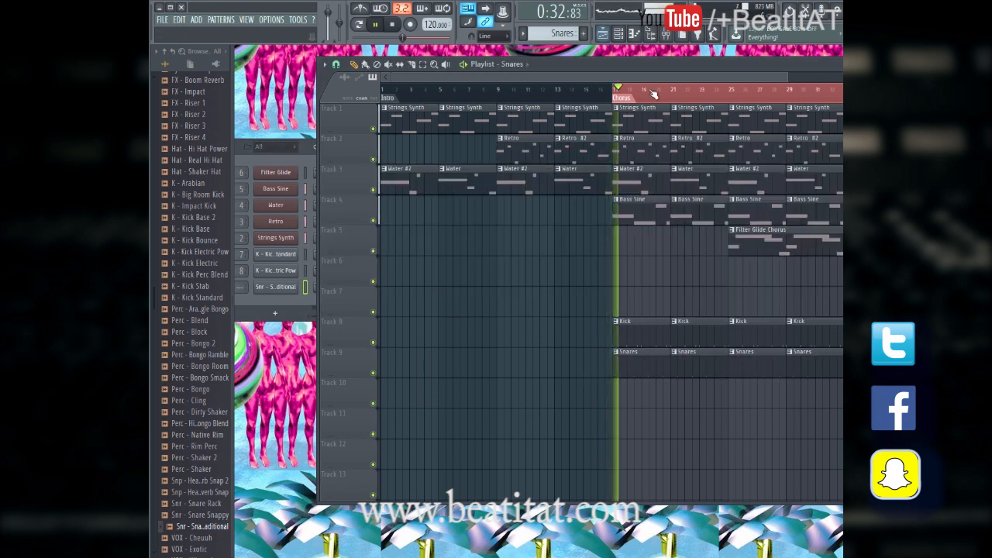
left_click(665, 35)
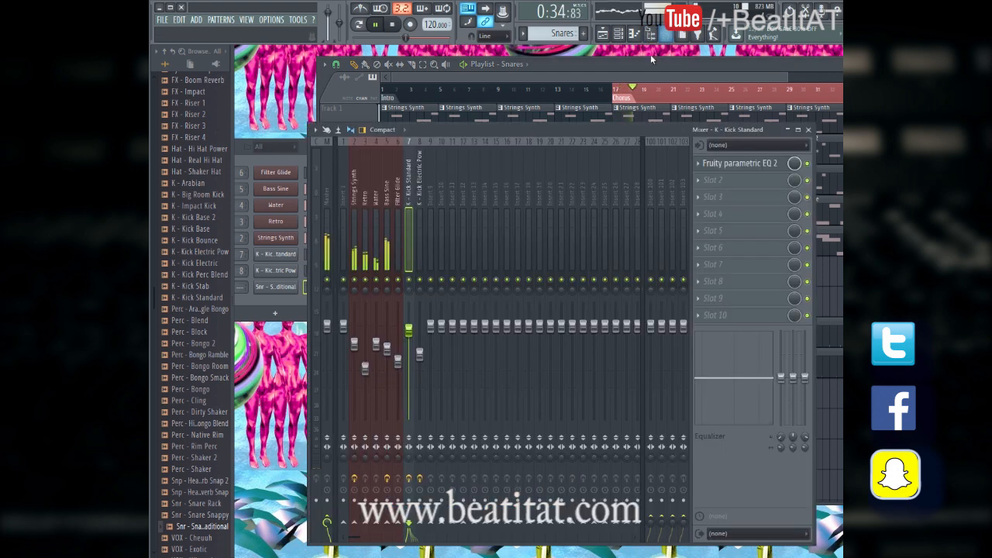
left_click(618, 36)
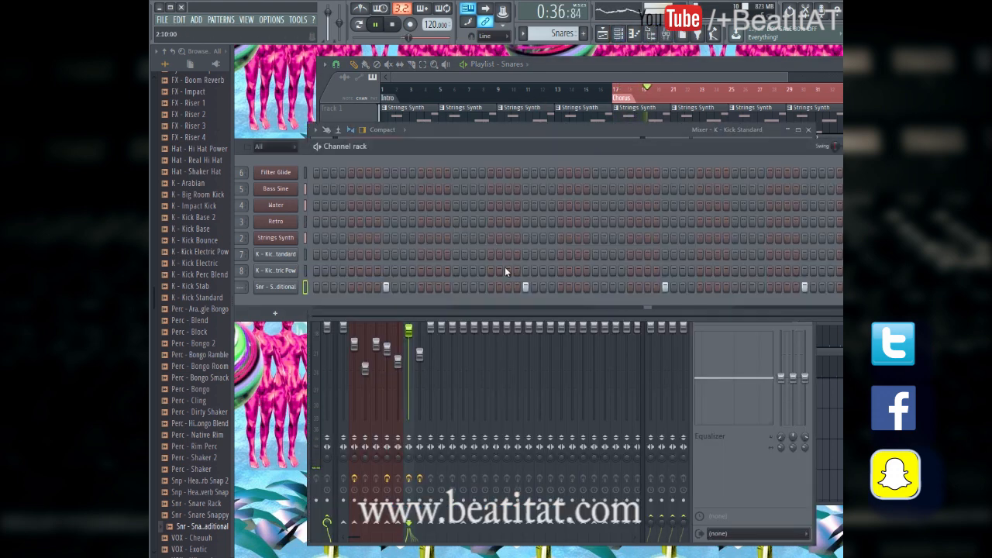
left_click(304, 286)
key("ctrl+l")
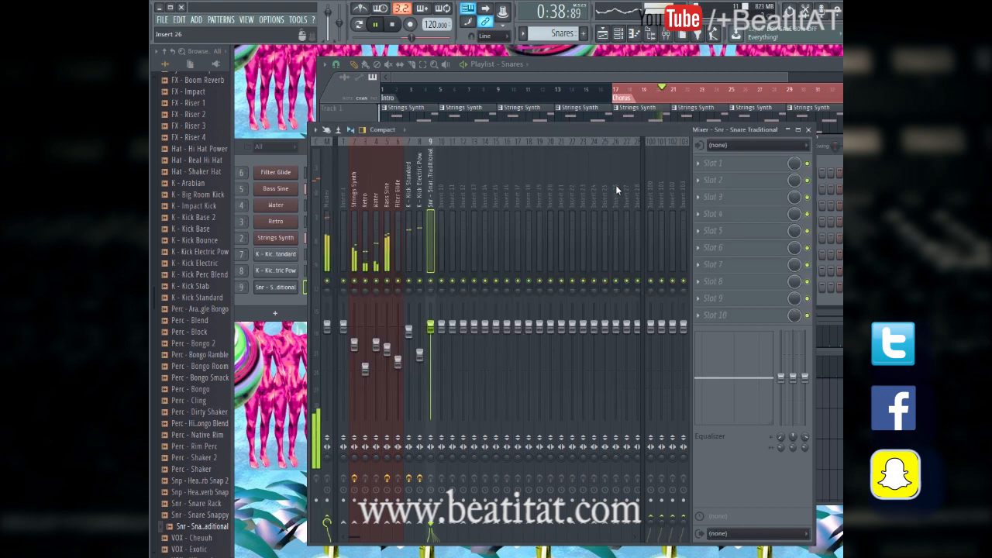
left_click_drag(433, 333, 435, 347)
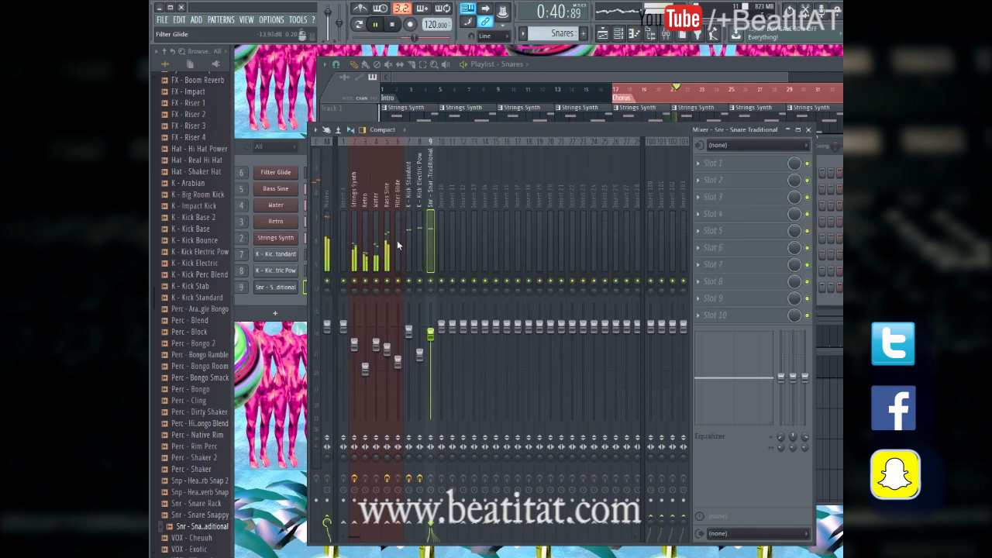
Step: Add Fruity Parametric EQ 2 to slot 1 of the snare track, cutting bands 1 and 7, boosting 2, 3, 5 and 6, with band 4 at 1085 Hz
left_click(725, 168)
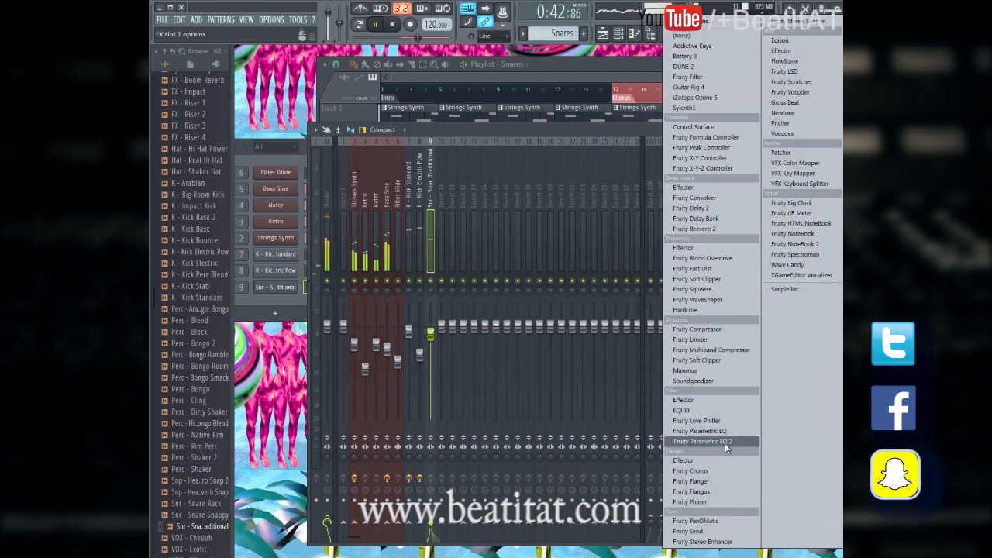
left_click(725, 443)
left_click_drag(406, 243, 407, 240)
left_click_drag(470, 250, 510, 261)
left_click_drag(449, 256, 469, 248)
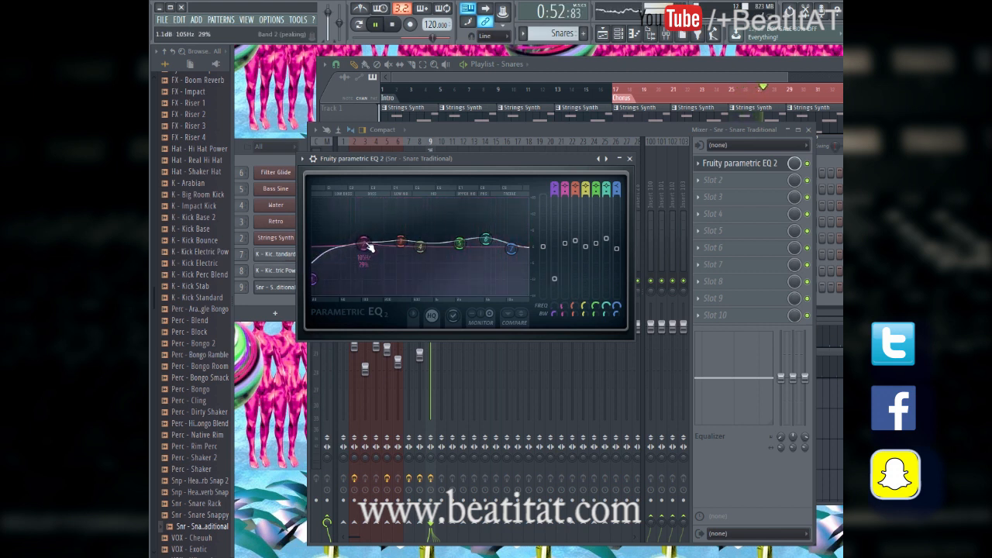
left_click_drag(422, 250, 446, 253)
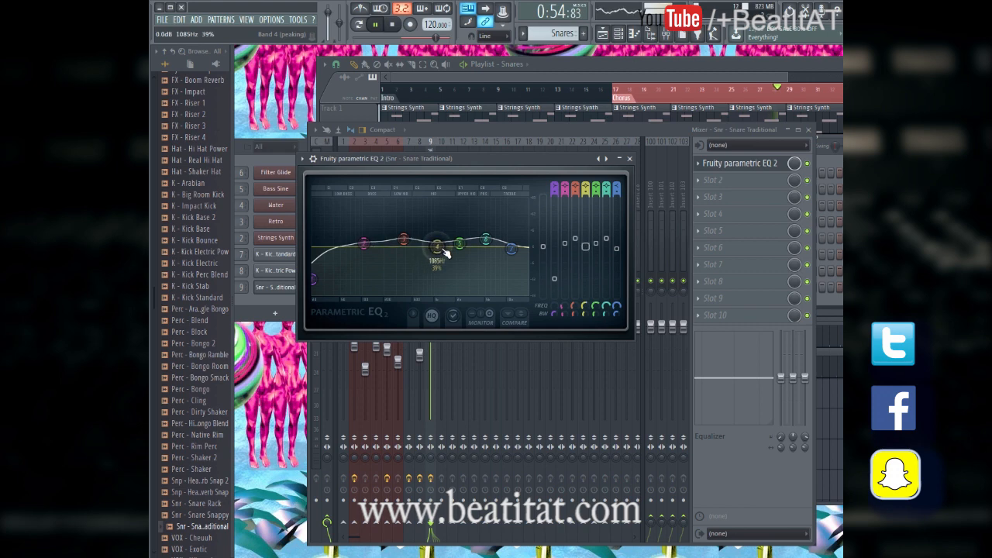
left_click(629, 158)
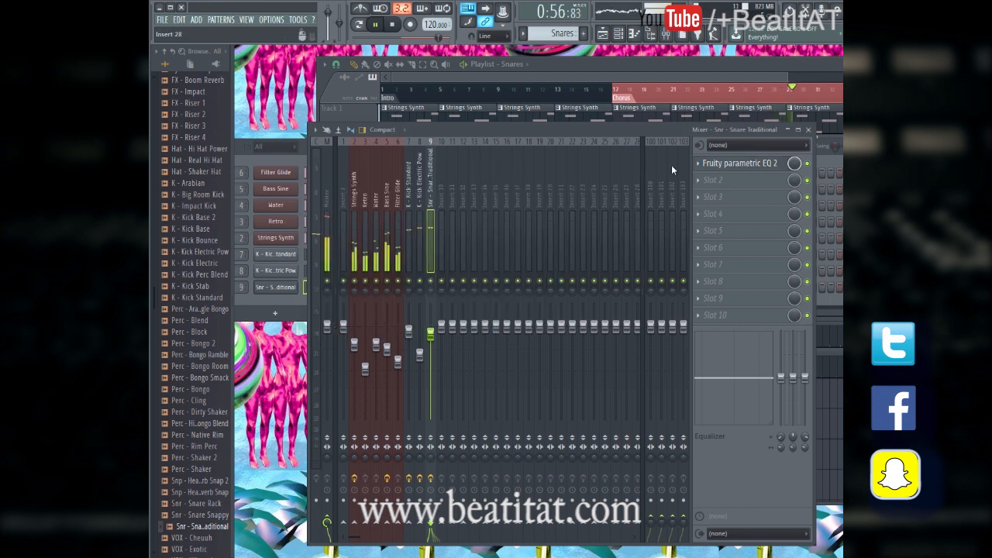
Step: Load Fruity Multiband Compressor in slot 2 and Fruity Reeverb 2 in slot 3 of the snare mixer track
left_click(717, 180)
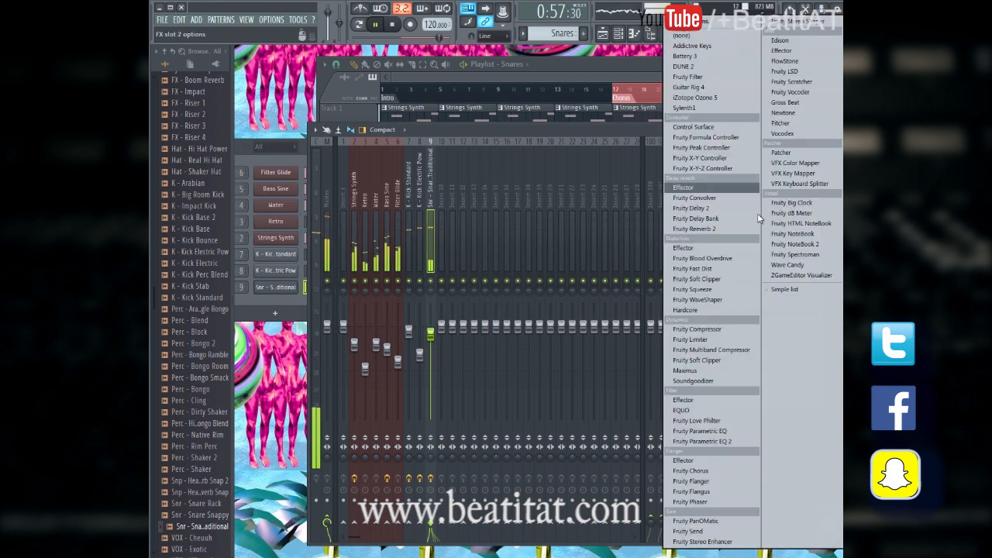
left_click(732, 349)
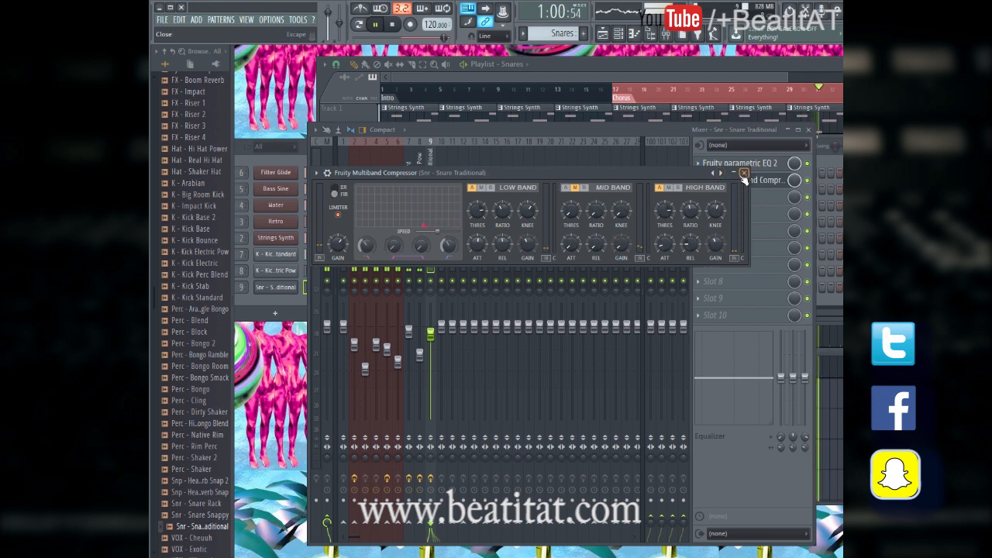
left_click(744, 174)
left_click(733, 197)
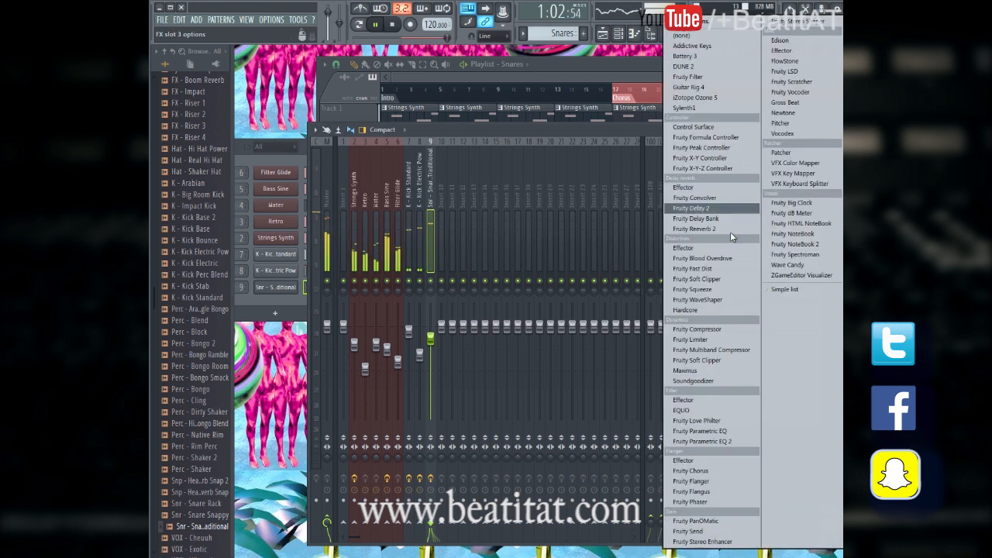
left_click(728, 229)
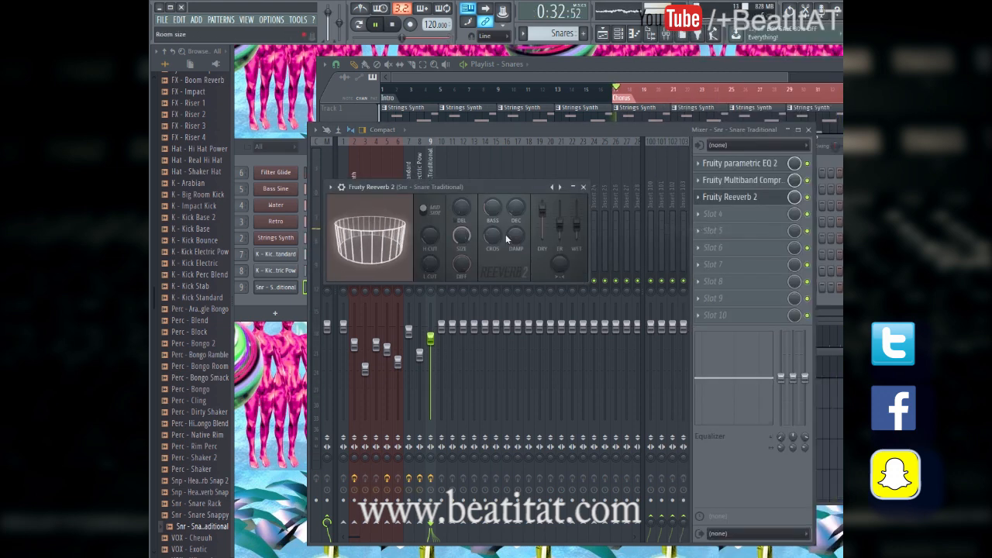
left_click(583, 187)
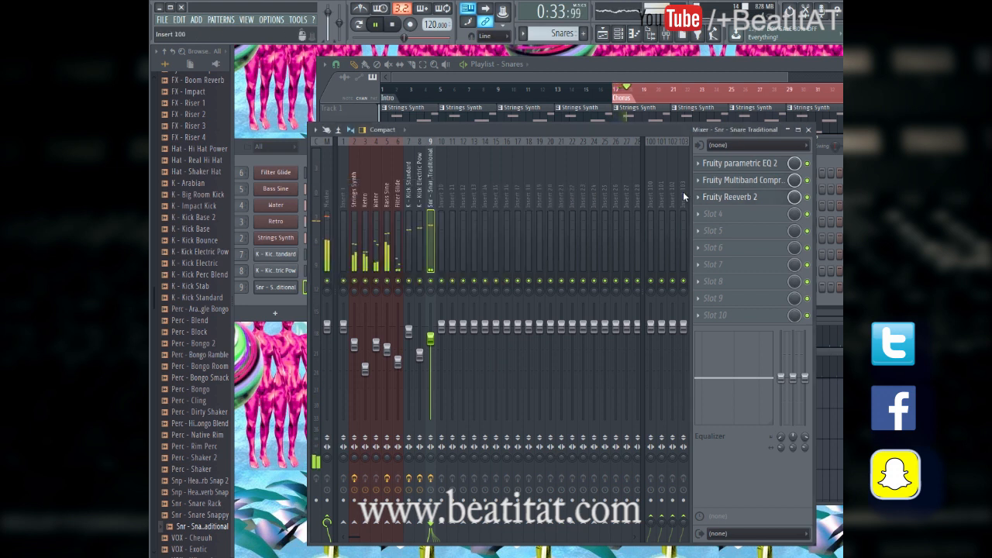
Step: Set the snare reverb's low cut to 235 Hz and wet level to 64%, and close the mixer and sample settings
left_click(763, 200)
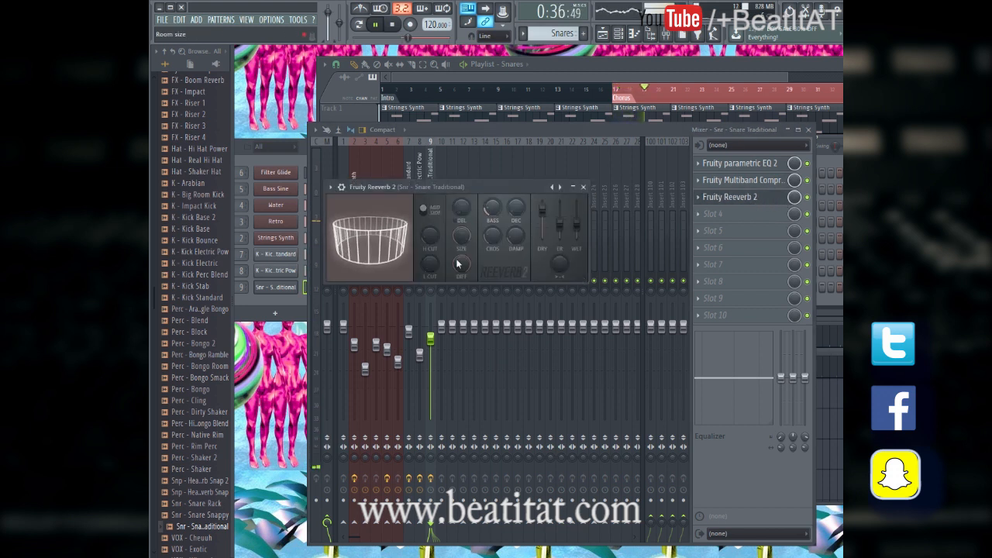
left_click_drag(438, 268, 439, 264)
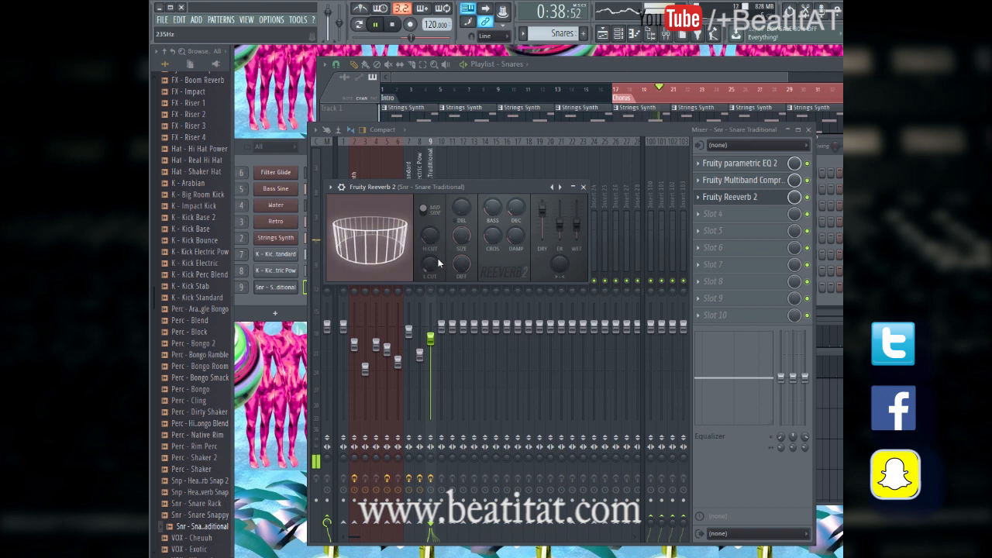
left_click_drag(580, 227, 585, 220)
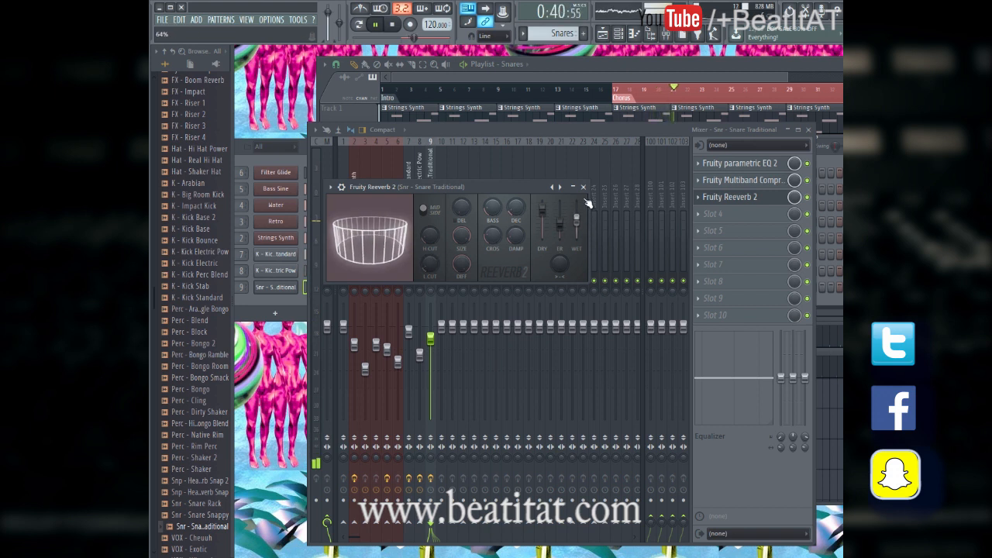
left_click(583, 187)
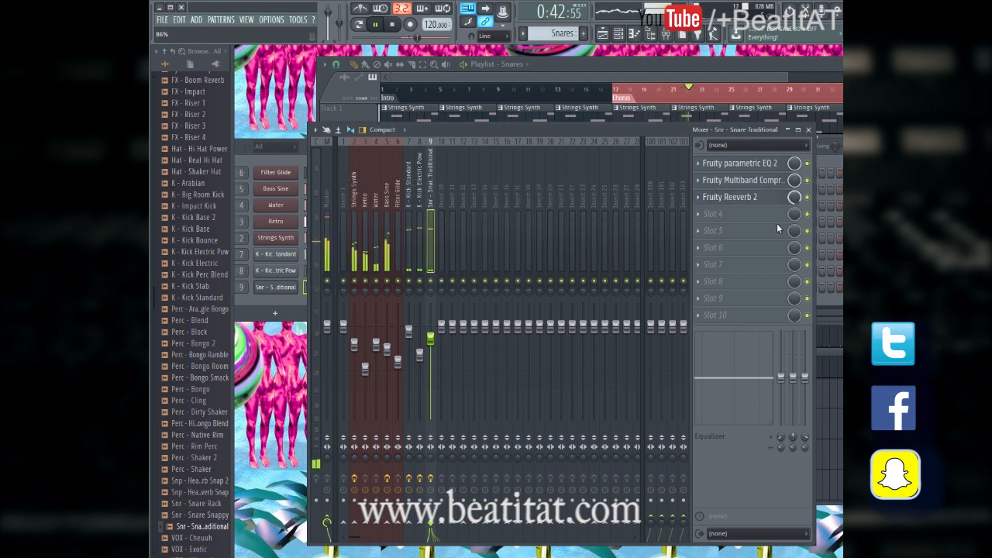
left_click(808, 129)
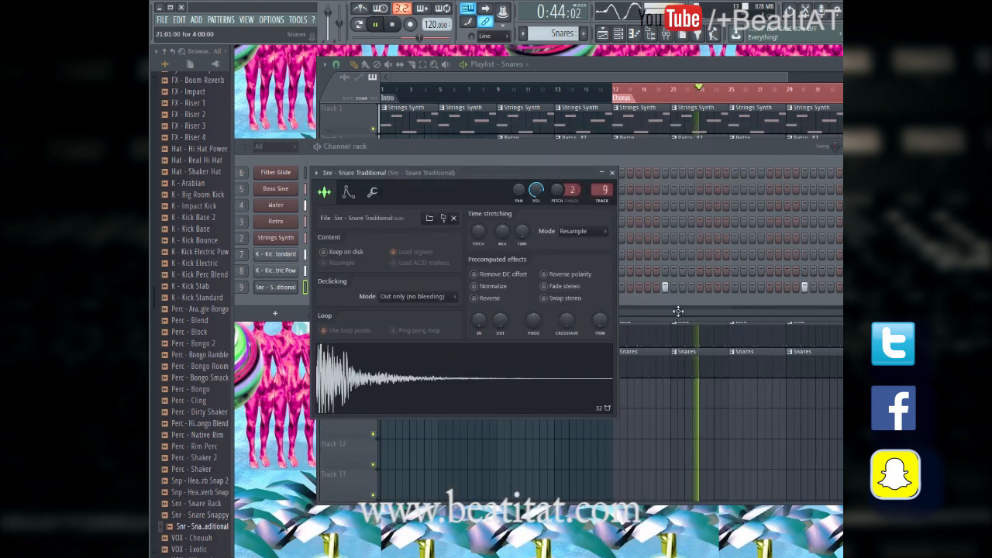
left_click(612, 173)
Step: Create a new pattern named Shaker and stop playback
right_click(646, 466)
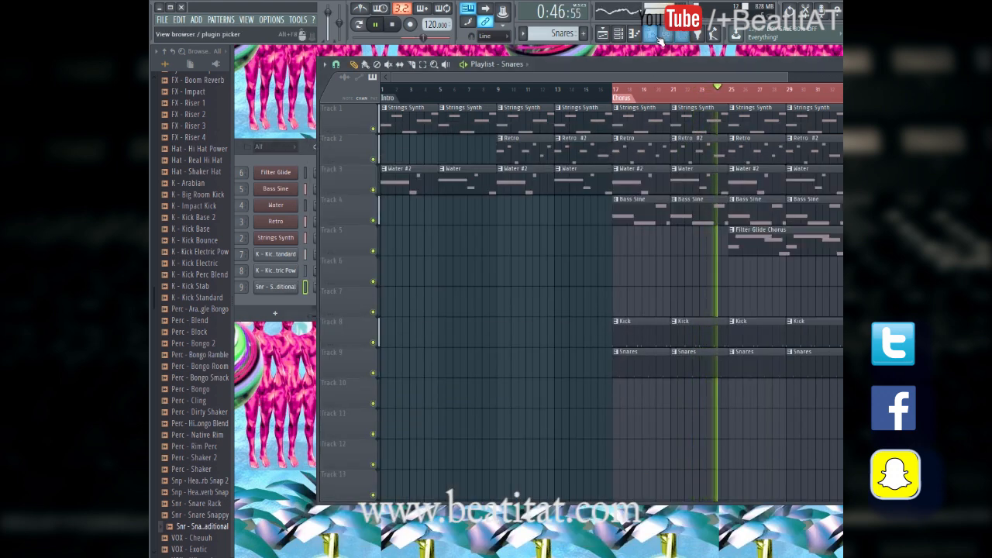
key("F6")
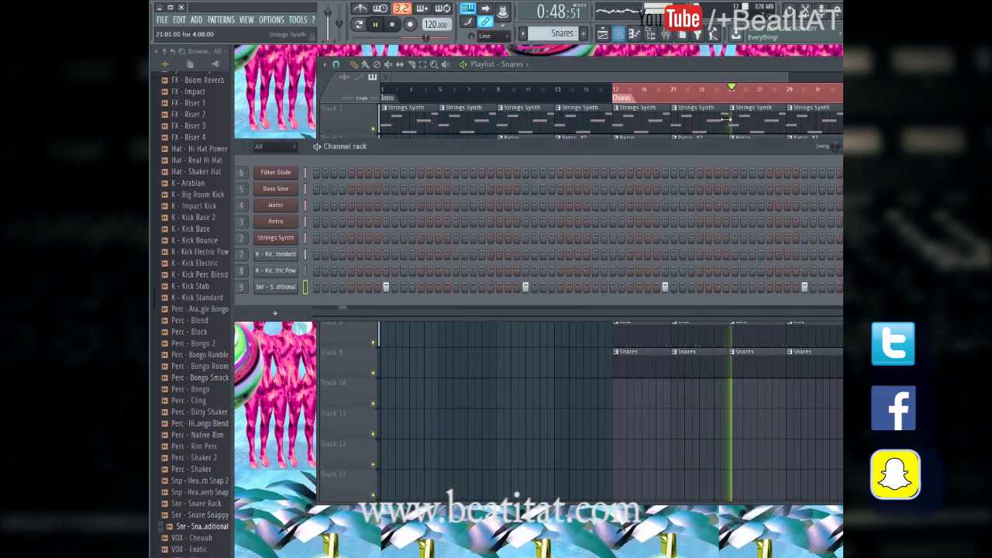
key("F4")
type("Shaker")
key("Return")
key("space")
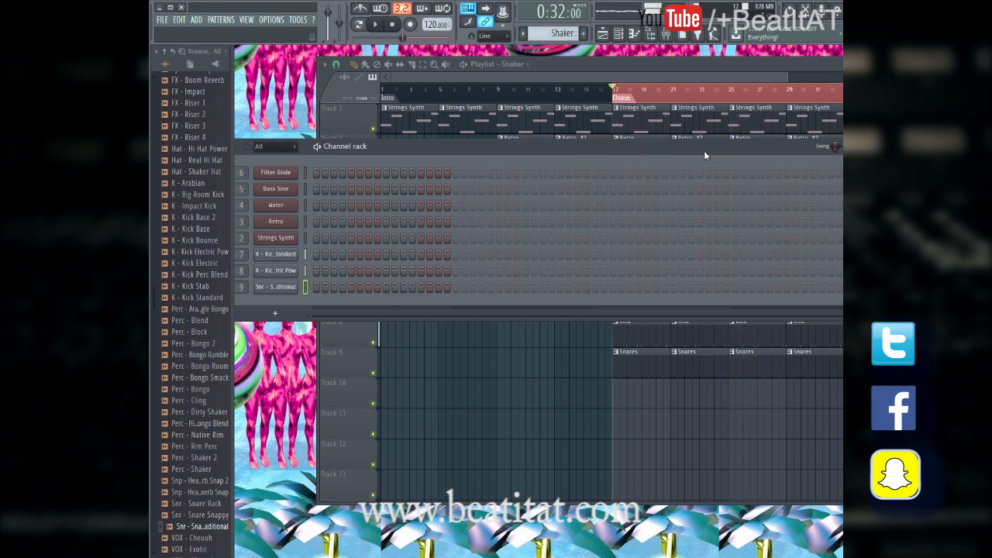
Step: Place Shaker pattern clips on Track 10 at bars 25 and 29
left_click(733, 397)
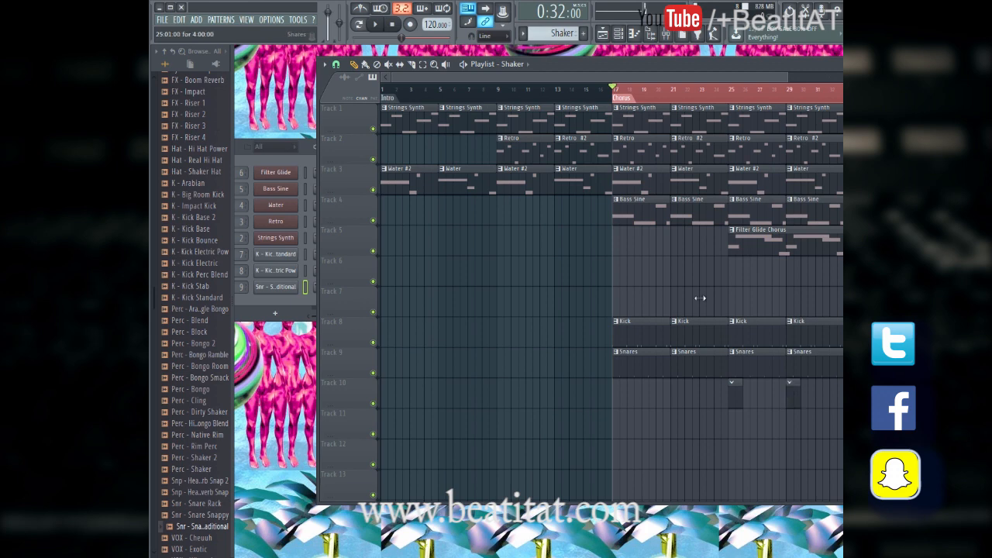
left_click_drag(537, 78, 762, 112)
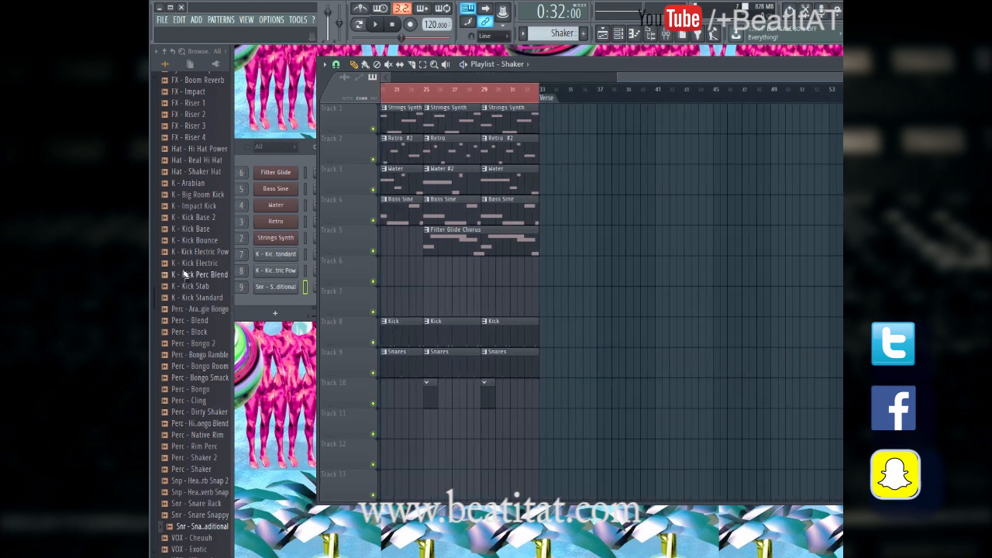
Step: Audition the percussion samples in the AT Pop Kit, including Native Rim, Rim Perc, Shaker 2 and Shaker
scroll(189, 232, "up", 4)
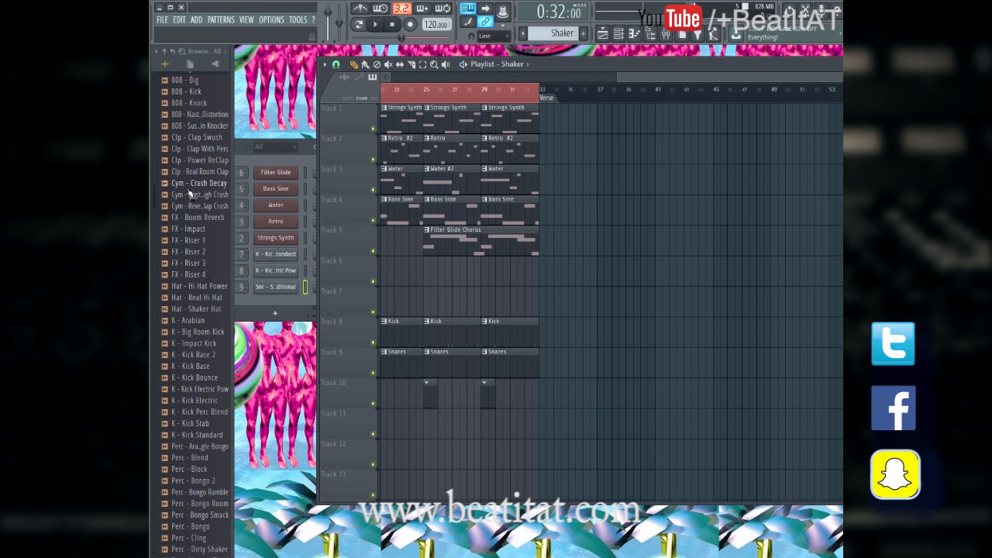
scroll(189, 194, "down", 6)
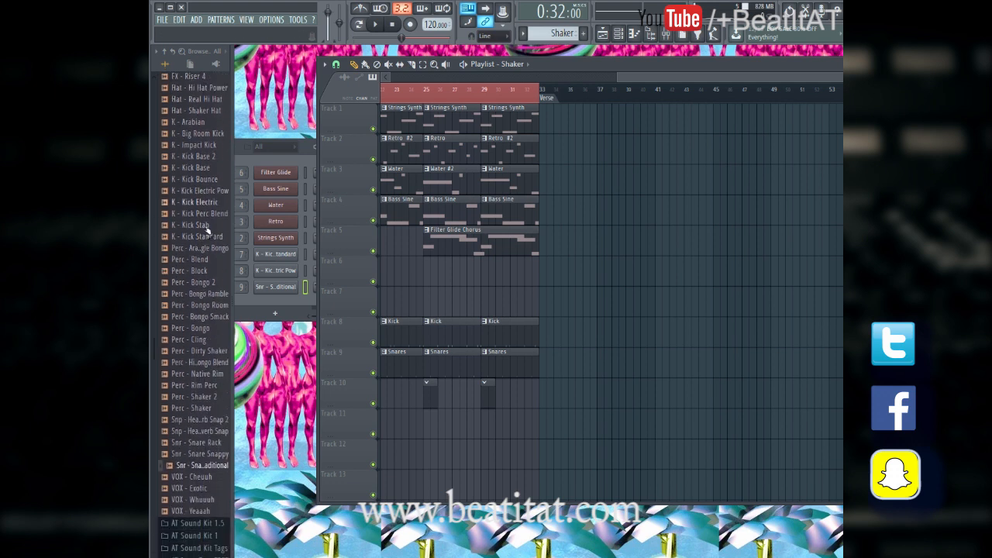
left_click(208, 379)
left_click(208, 401)
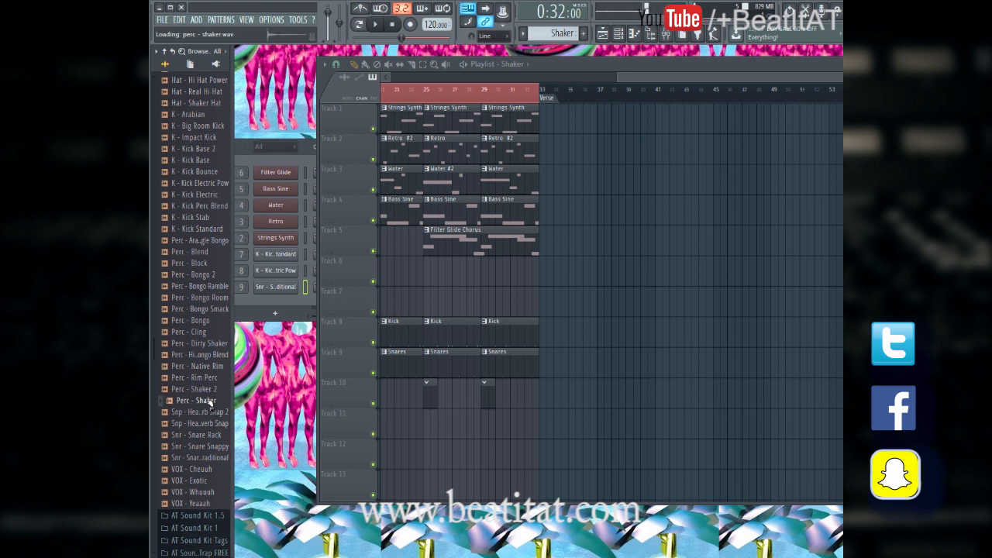
mouse_move(209, 402)
left_mouse_down()
mouse_move(208, 414)
mouse_move(217, 398)
left_mouse_up()
left_click(212, 381)
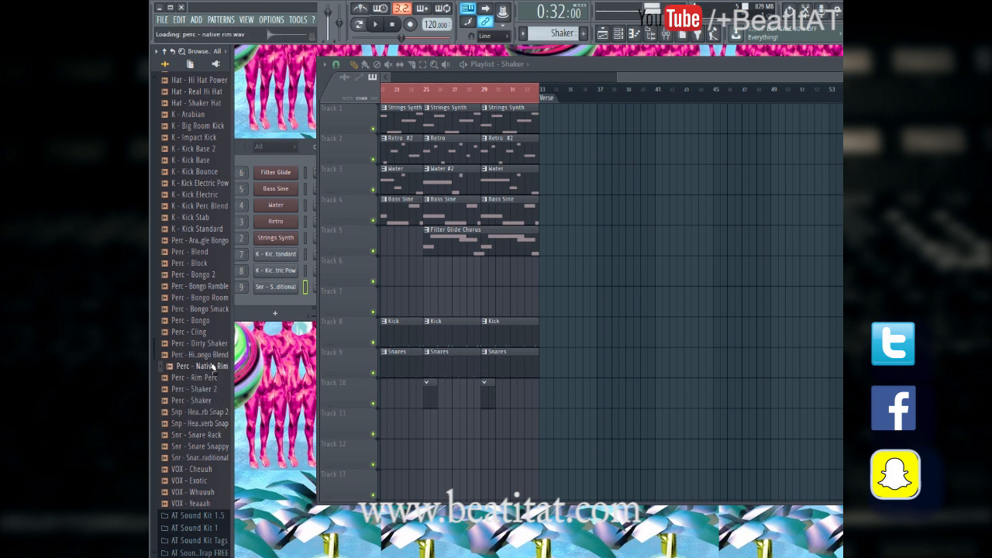
scroll(198, 362, "up", 5)
scroll(194, 363, "down", 5)
left_click(194, 377)
left_click(193, 389)
left_click(193, 399)
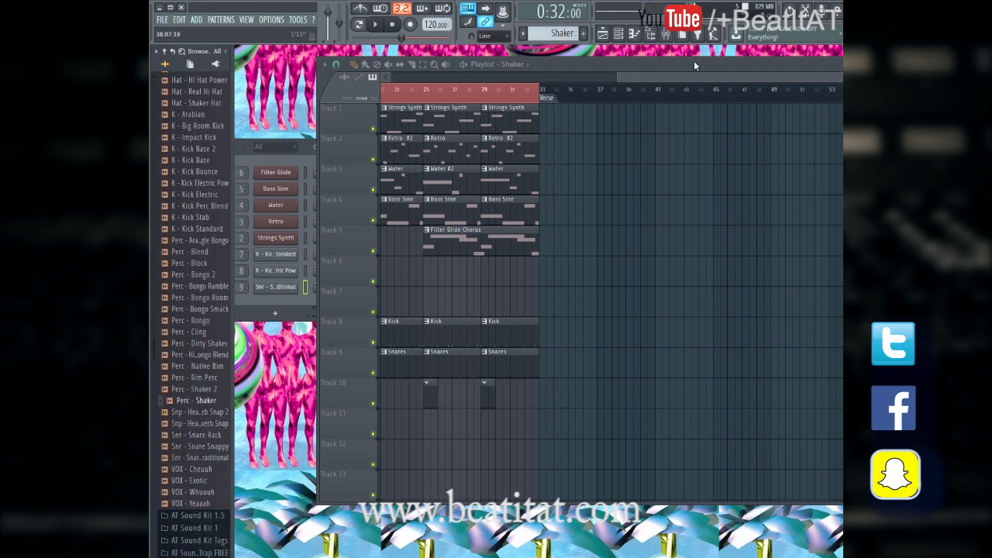
Step: Add Perc - Shaker as a channel with hits on steps 1 and 4, and play from bar 25
left_click(617, 37)
left_click_drag(191, 408, 318, 306)
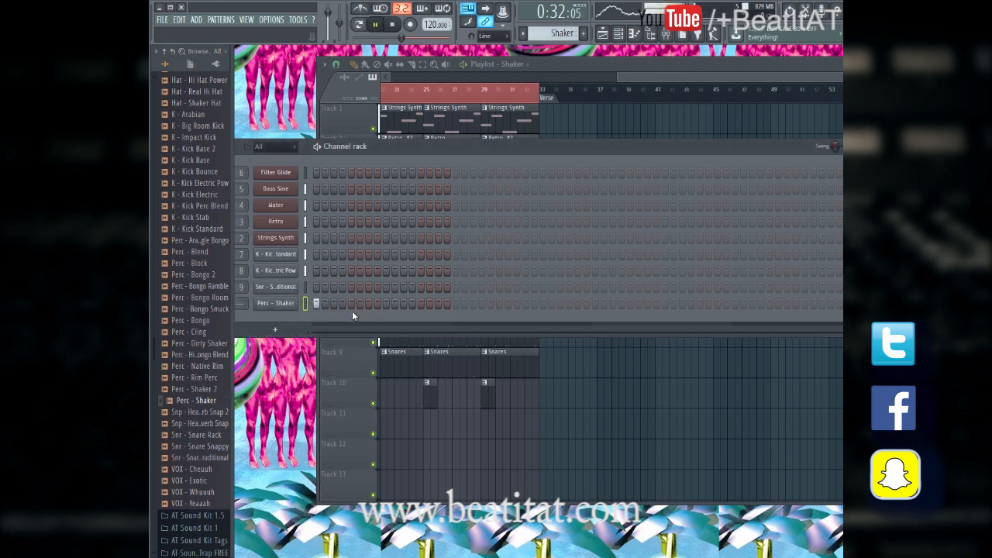
left_click(345, 306)
left_click(430, 91)
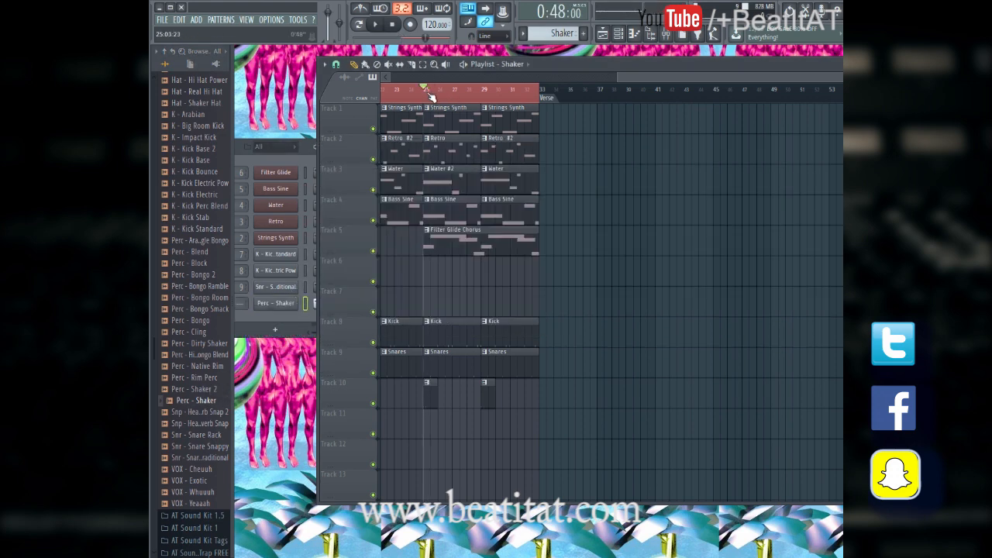
left_click(629, 37)
key("space")
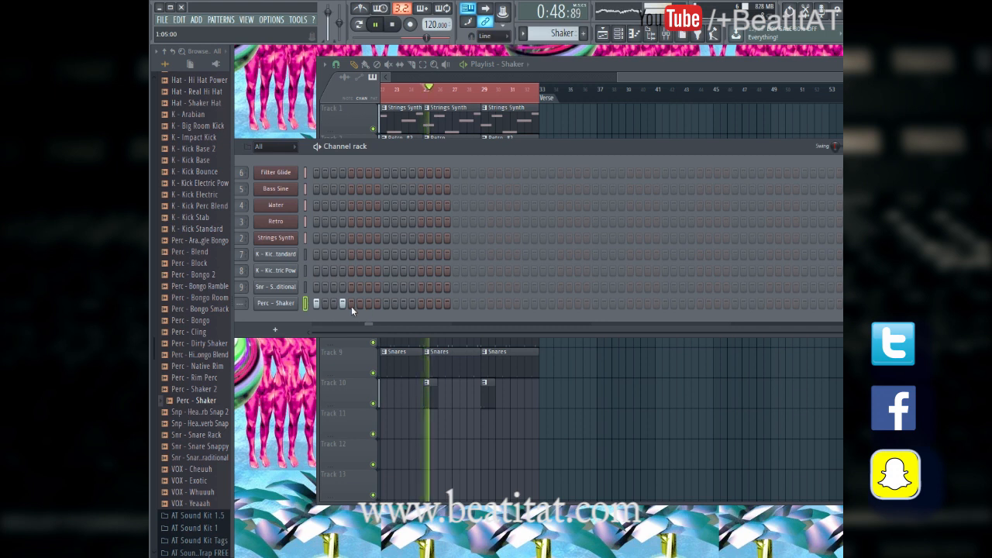
Step: Add Perc - Shaker hits on steps 9, 13 and 14, and stop playback
left_click(378, 303)
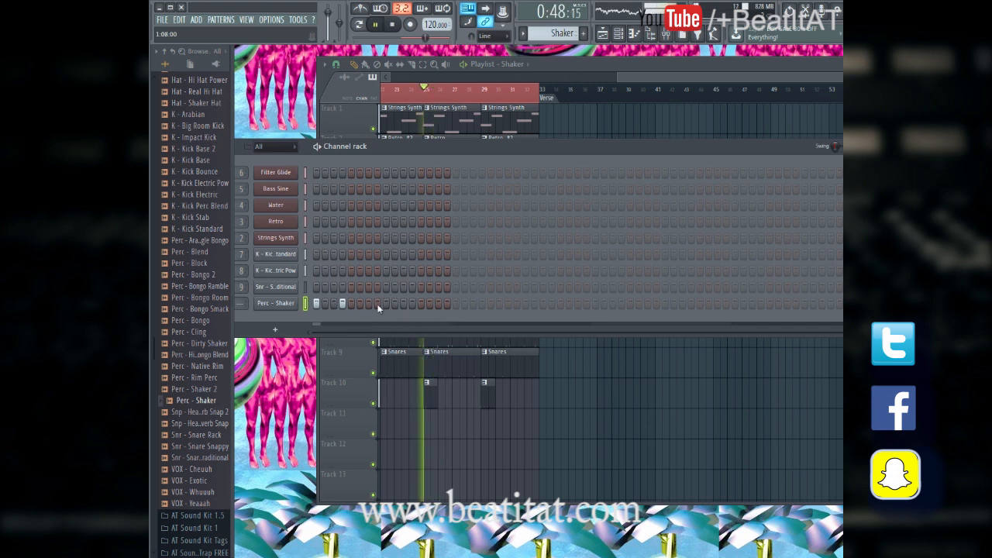
right_click(378, 304)
left_click(386, 304)
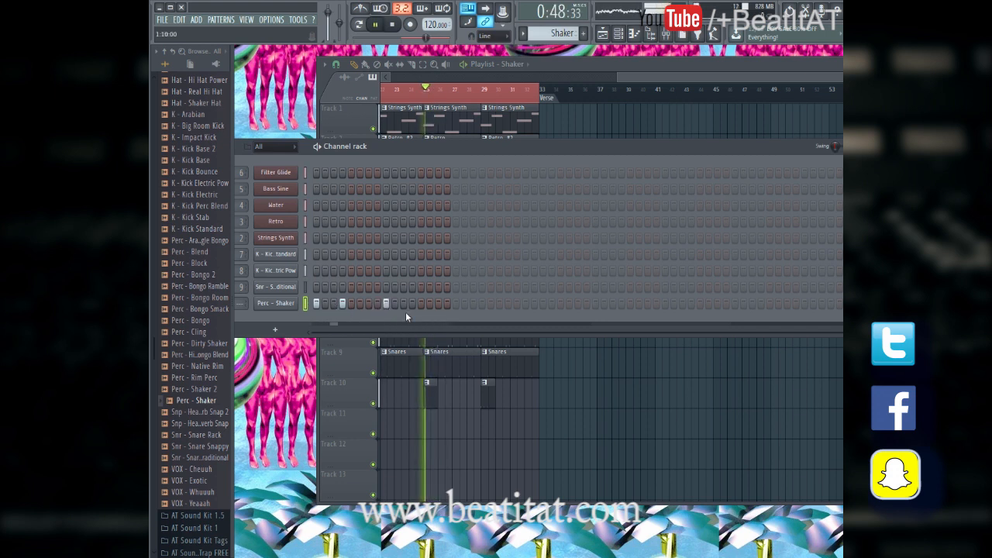
left_click(421, 304)
left_click(438, 305)
left_click(429, 305)
right_click(438, 304)
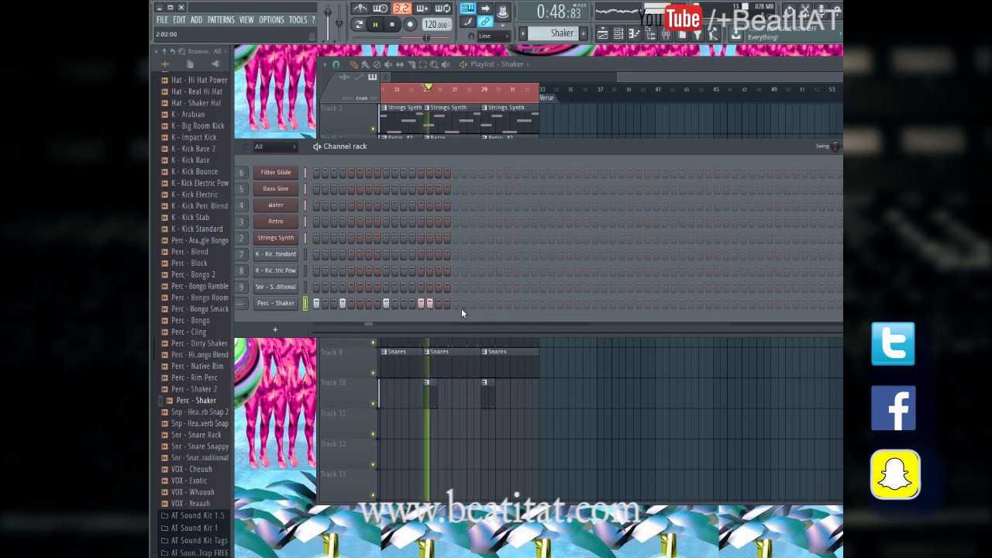
key("space")
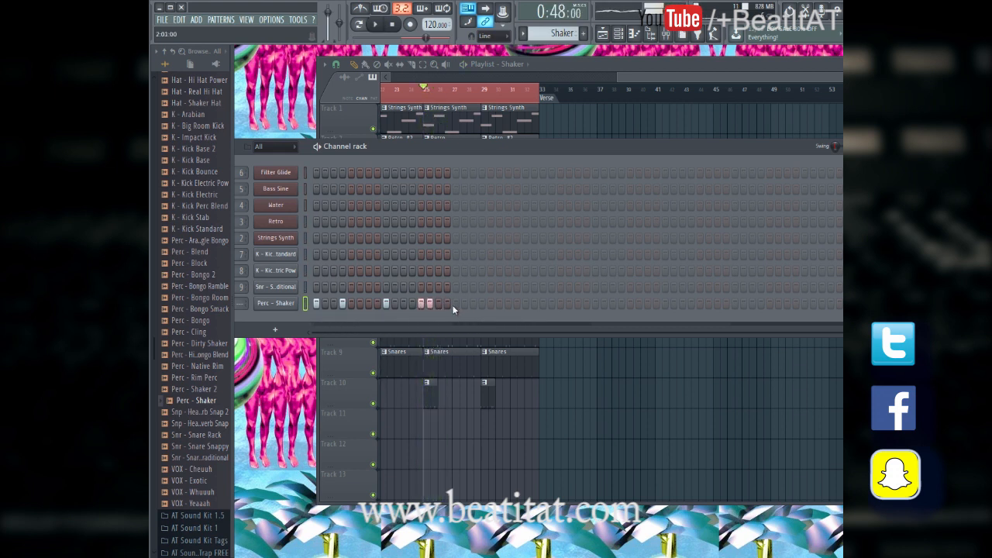
Step: Extend the shaker pattern to 32 steps with hits on steps 17, 27, 31 and 32 while playing it
left_click(456, 304)
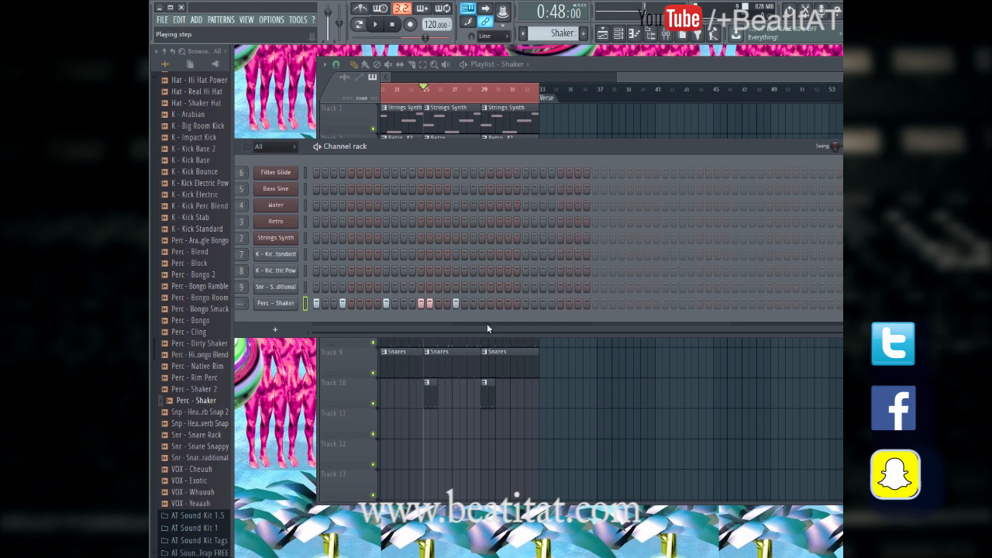
left_click(584, 304)
key("space")
left_click(540, 306)
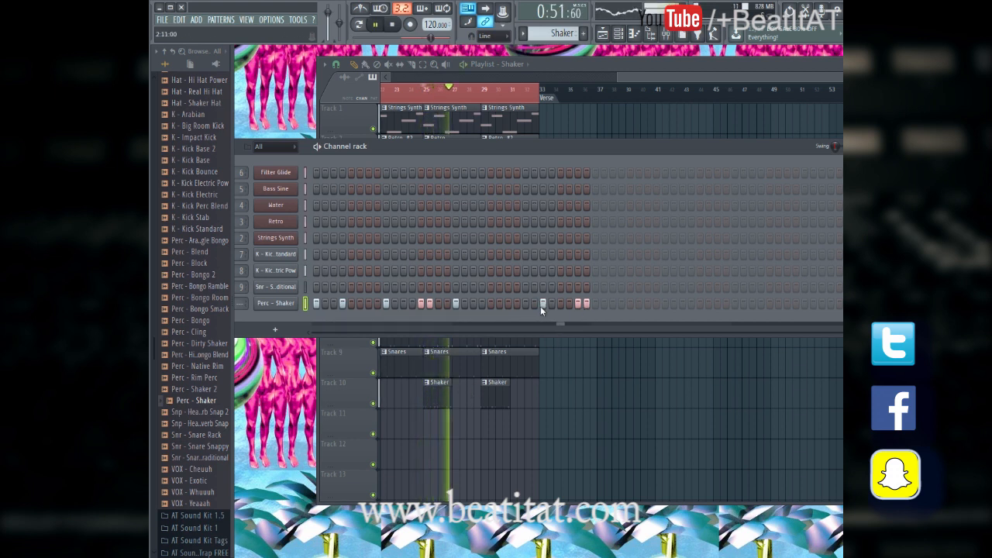
Step: Place additional Shaker clips on Track 10 at bars 27 and 31
left_click(442, 402)
left_click(454, 403)
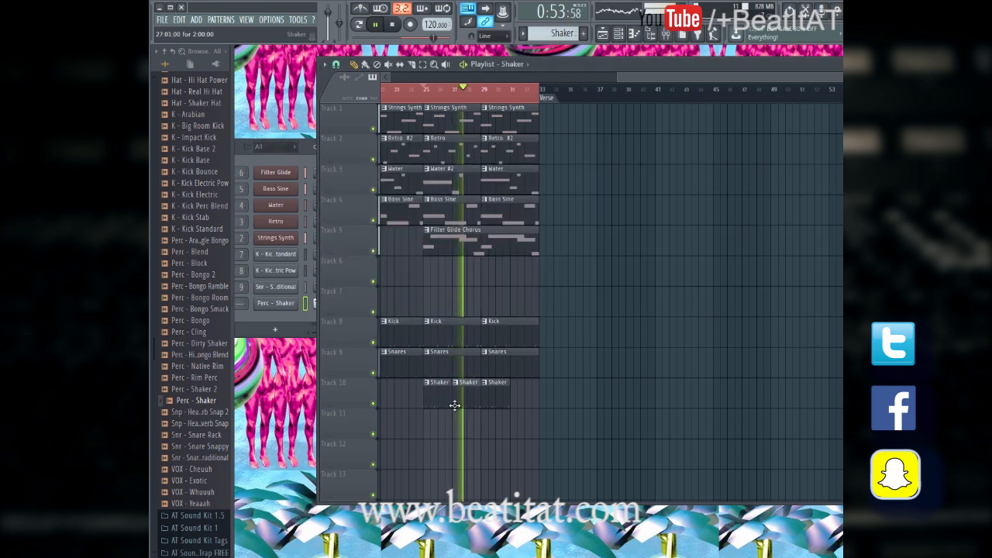
left_click(515, 400)
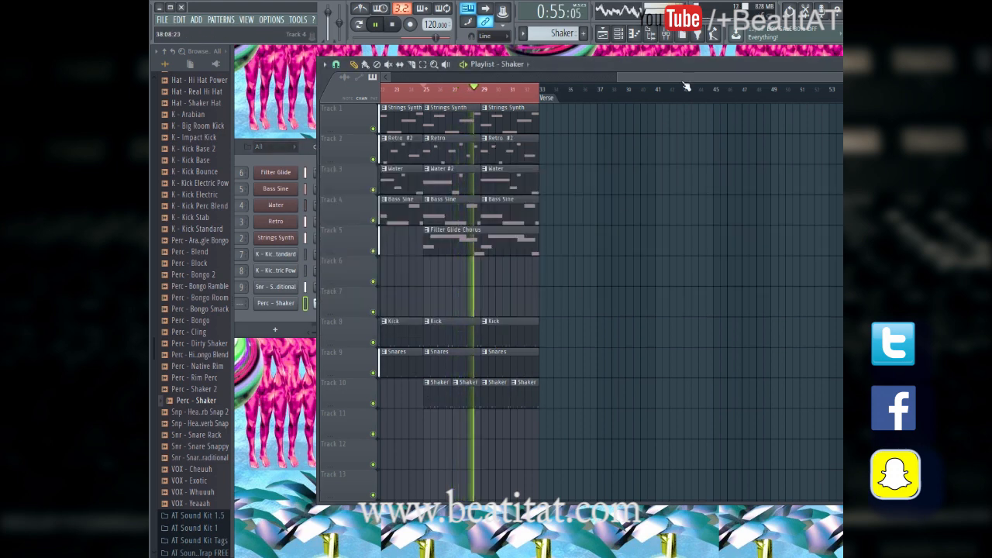
Step: Route the Perc - Shaker channel to mixer track 10 and lower its volume to about 77% (-5.4 dB)
left_click(619, 34)
left_click(289, 304)
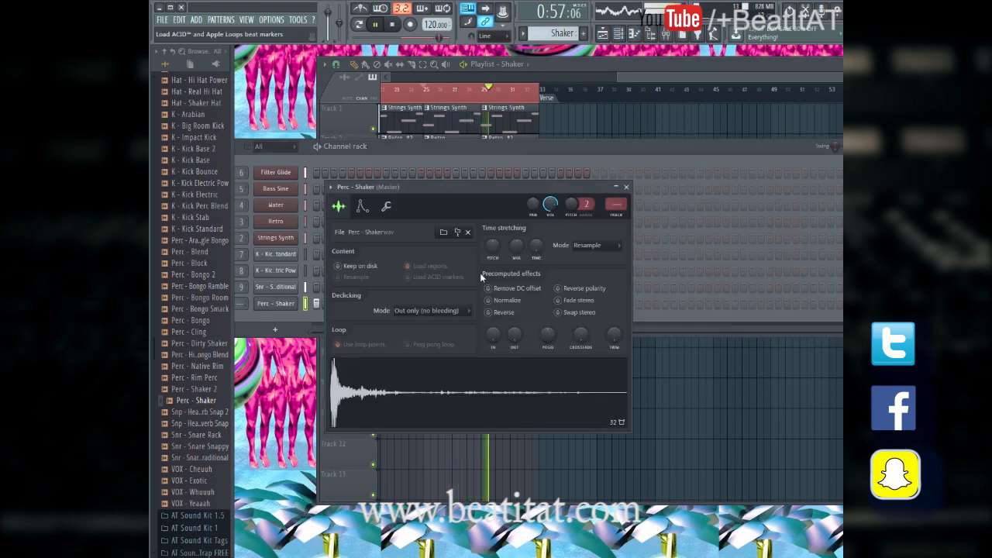
left_click(616, 213)
left_click_drag(446, 335, 445, 356)
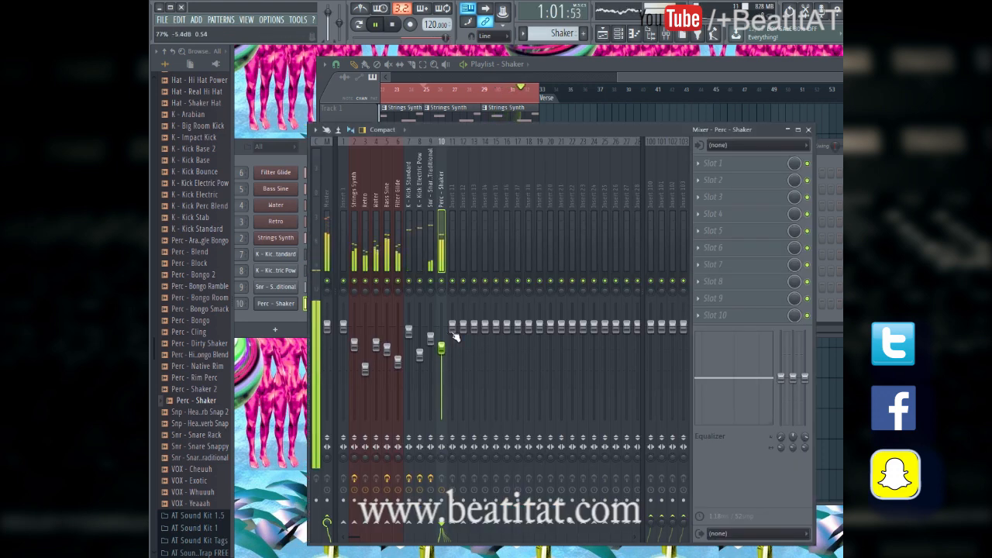
Step: Load Fruity Parametric EQ 2 on the shaker track, cutting lows below about 1018 Hz, boosting band 6 and slightly lowering band 7
left_click(709, 164)
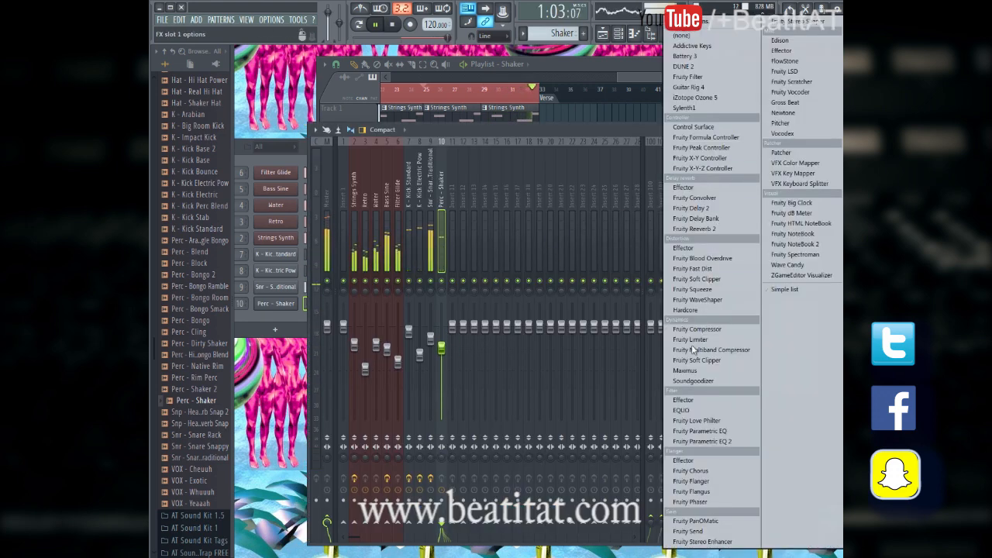
left_click(701, 441)
left_click_drag(364, 275, 434, 455)
left_click_drag(499, 277, 516, 280)
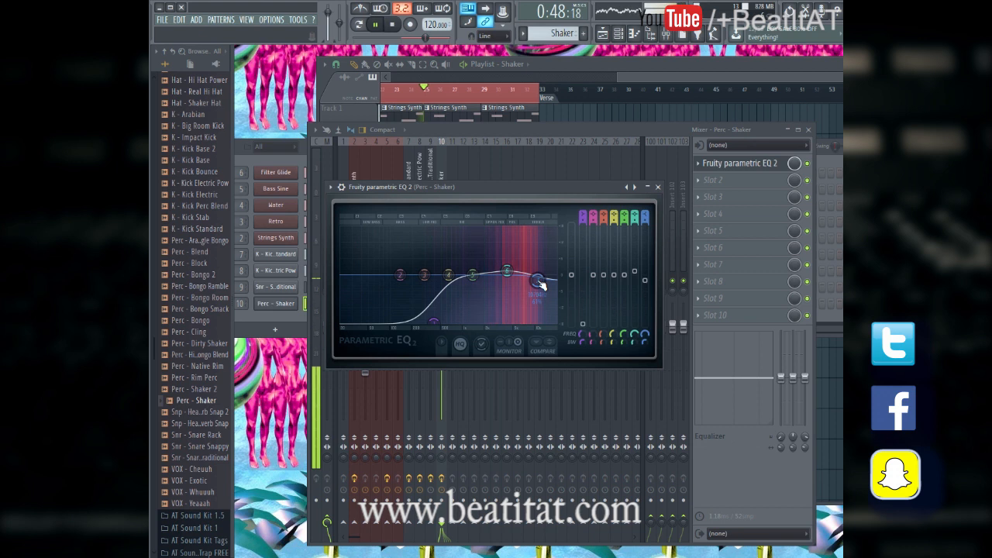
left_click_drag(512, 271, 536, 266)
left_click_drag(438, 322, 489, 320)
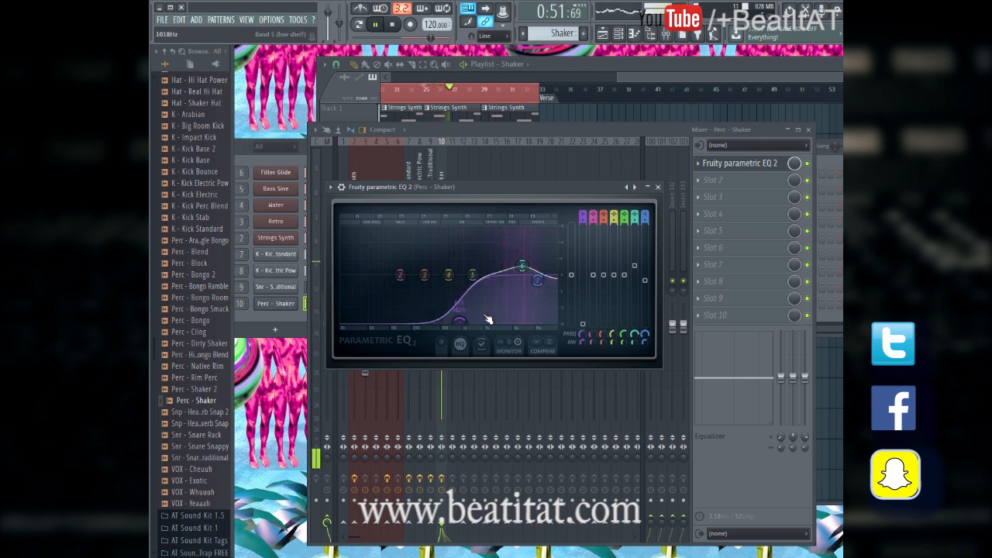
left_click(658, 186)
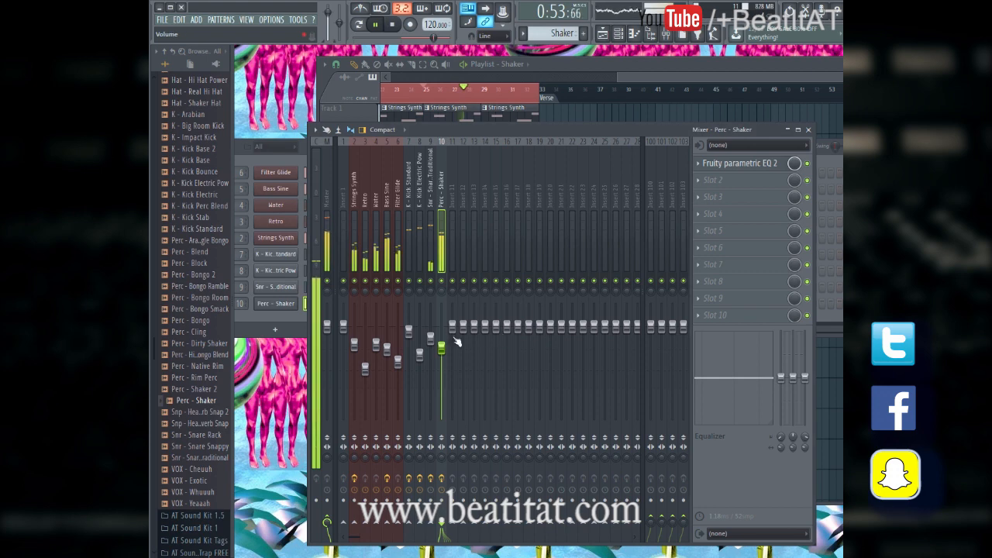
Step: Load Fruity Reeverb 2 in slot 2 of the shaker track, adjust wet level and room size, and set early reflections to 56%
left_click(736, 183)
left_click(723, 222)
left_click_drag(591, 237, 592, 227)
left_click_drag(476, 250, 476, 224)
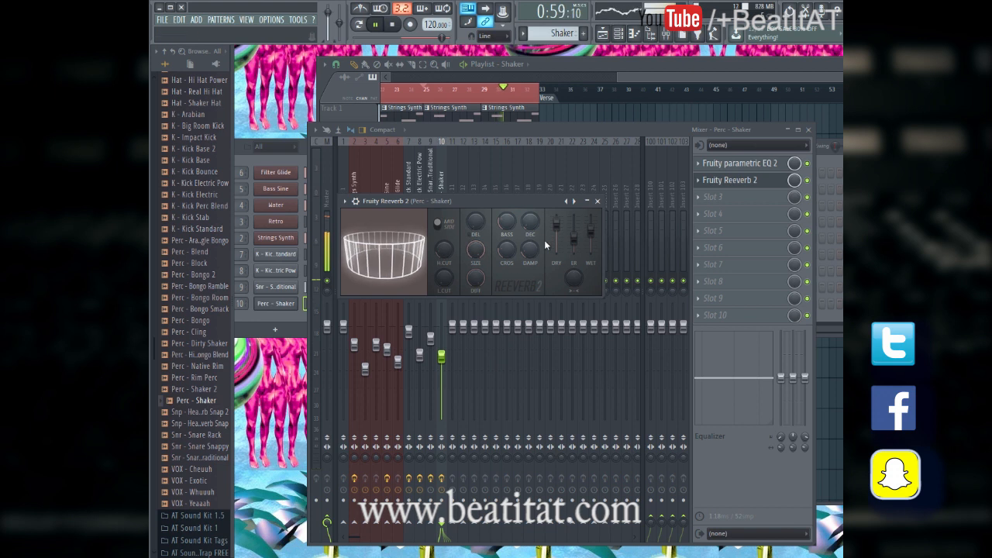
left_click_drag(573, 233, 578, 240)
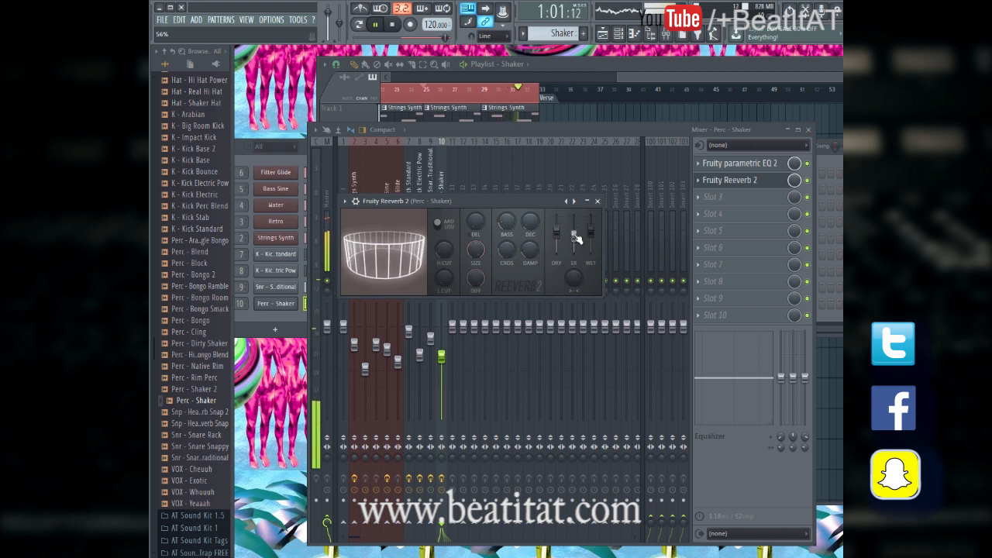
Step: Set the shaker reverb's low cut to 285 Hz, then close the reverb, mixer, sample settings and channel rack
key("space")
left_click_drag(444, 279, 448, 280)
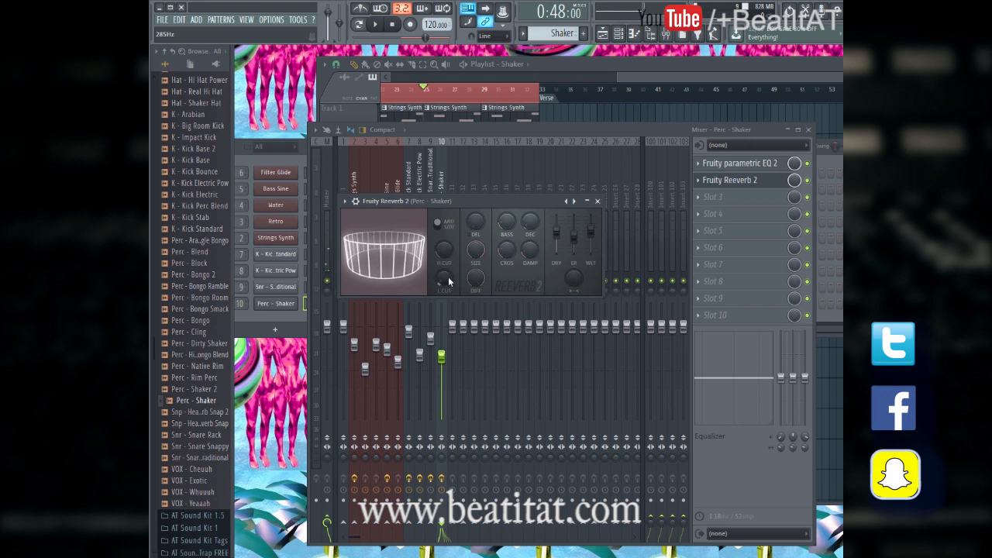
key("space")
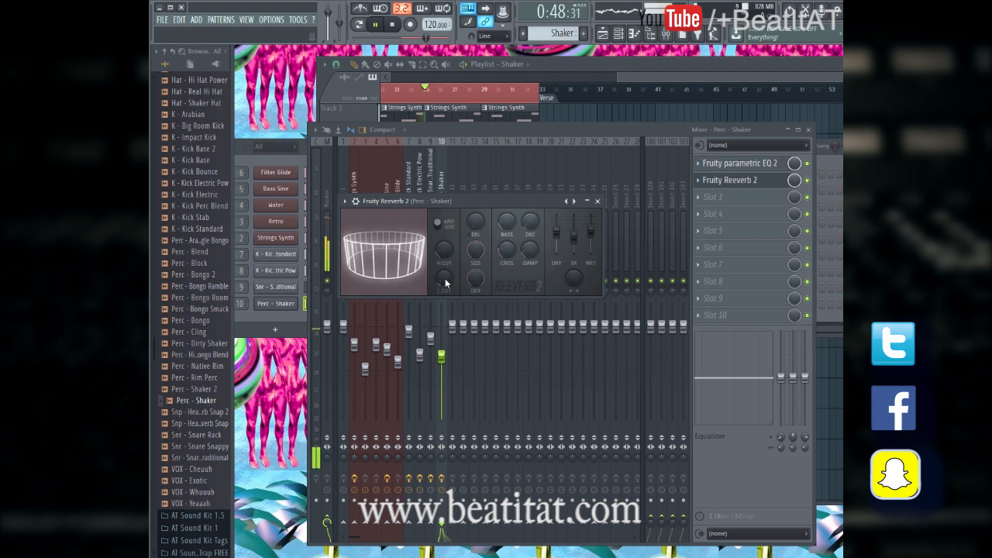
left_click(597, 201)
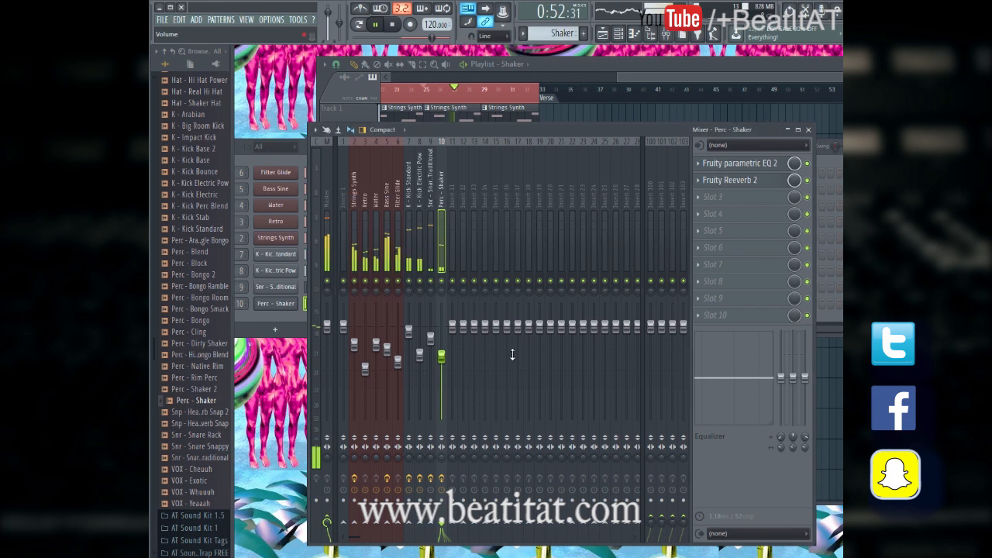
left_click(808, 130)
left_click(630, 190)
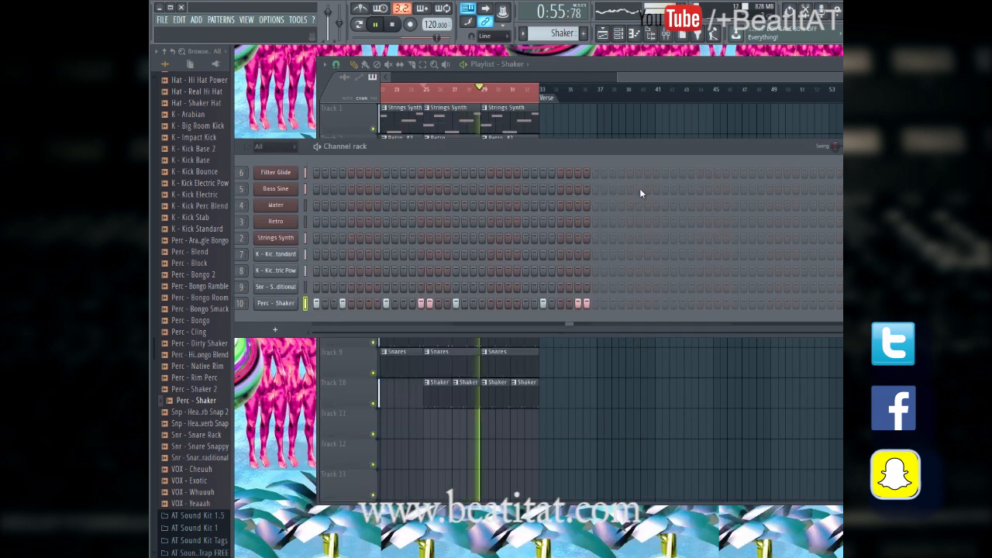
left_click(619, 35)
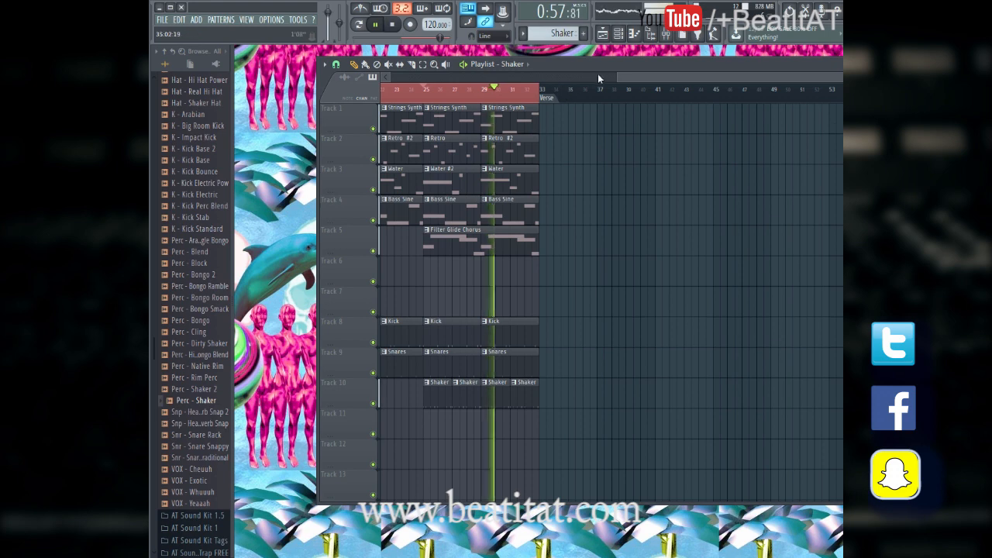
Step: Play the chorus from bar 17 to hear the drums in context, and stop playback
left_click_drag(618, 76, 458, 76)
left_click_drag(544, 76, 458, 79)
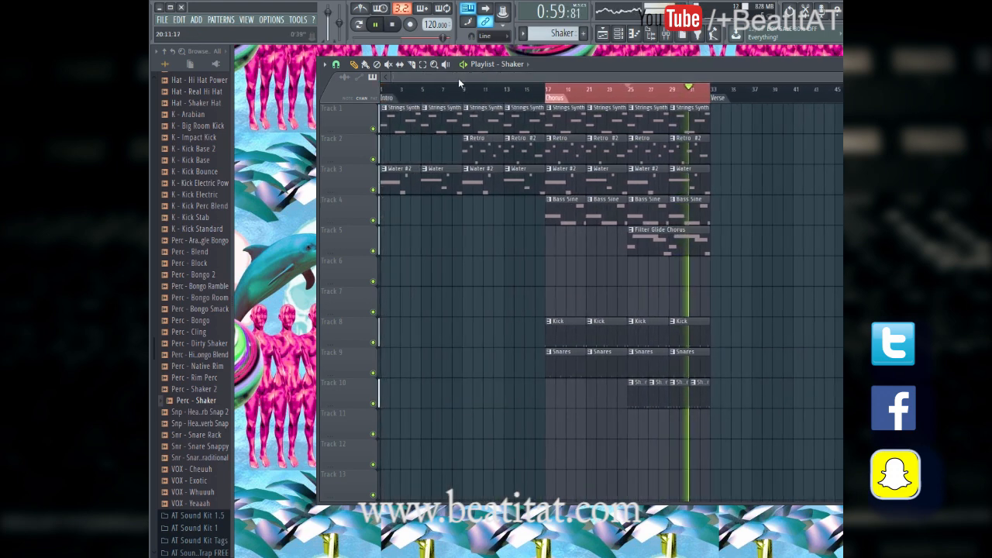
left_click(551, 86)
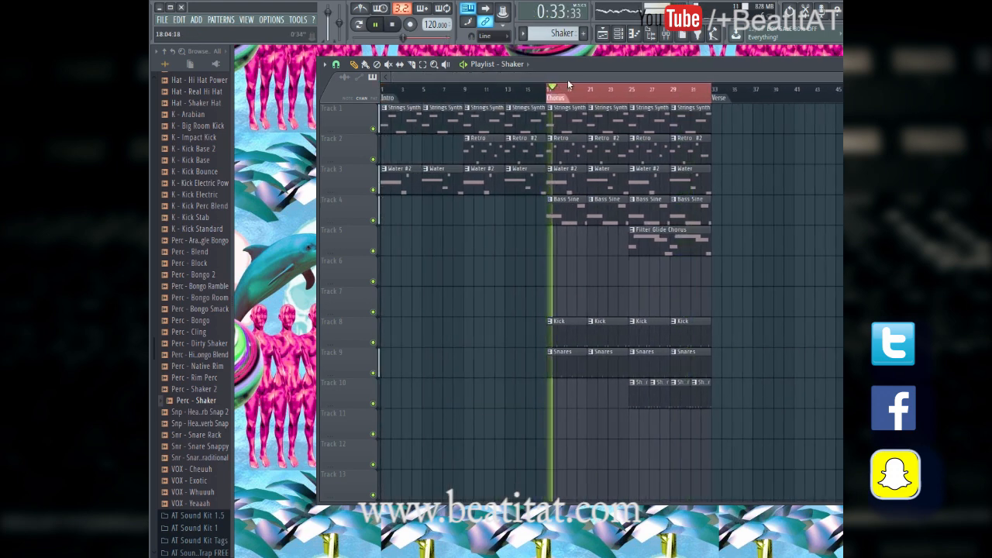
key("space")
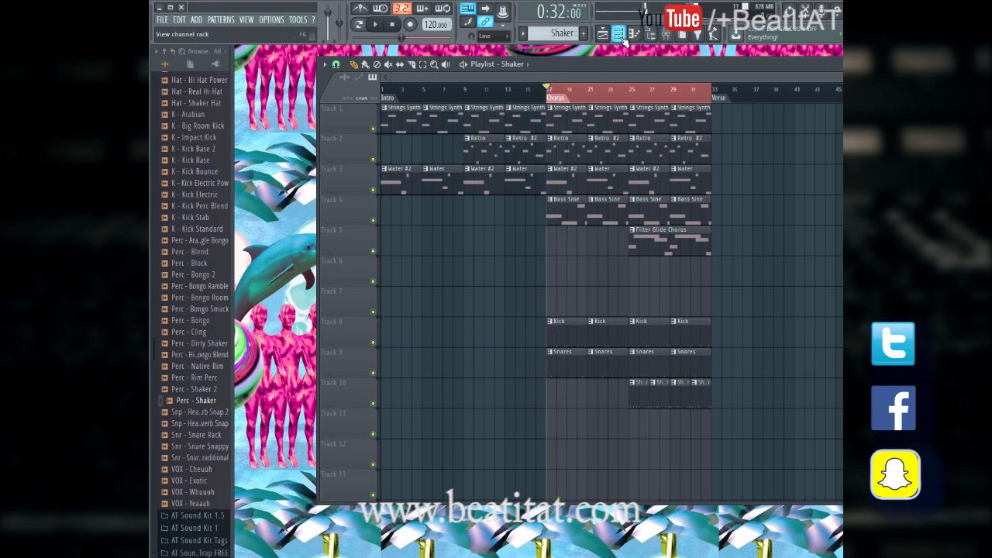
Step: Show the channel rack and create two new empty patterns
left_click(620, 35)
key("F4")
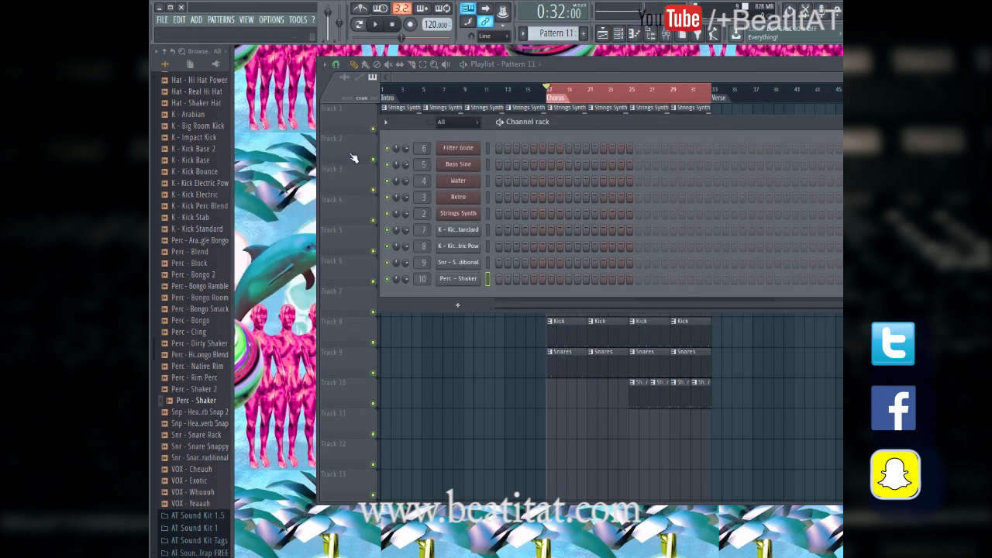
key("F4")
Step: Audition the Shaker Hat, Real Hi Hat and Hi Hat Power samples in the AT Pop Kit, and collapse its folder
scroll(202, 159, "up", 8)
left_click(195, 286)
left_click(200, 378)
left_click(219, 366)
left_click(214, 354)
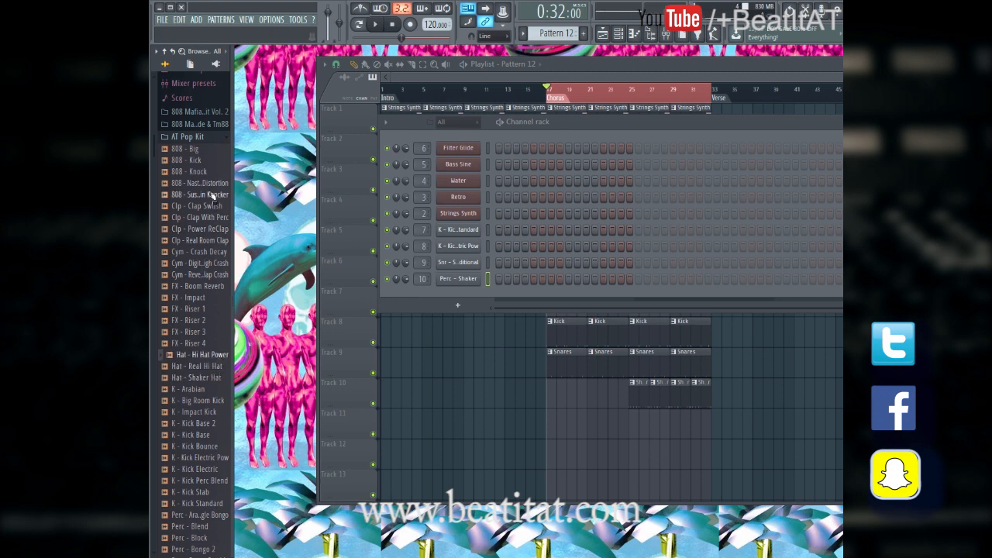
left_click(199, 137)
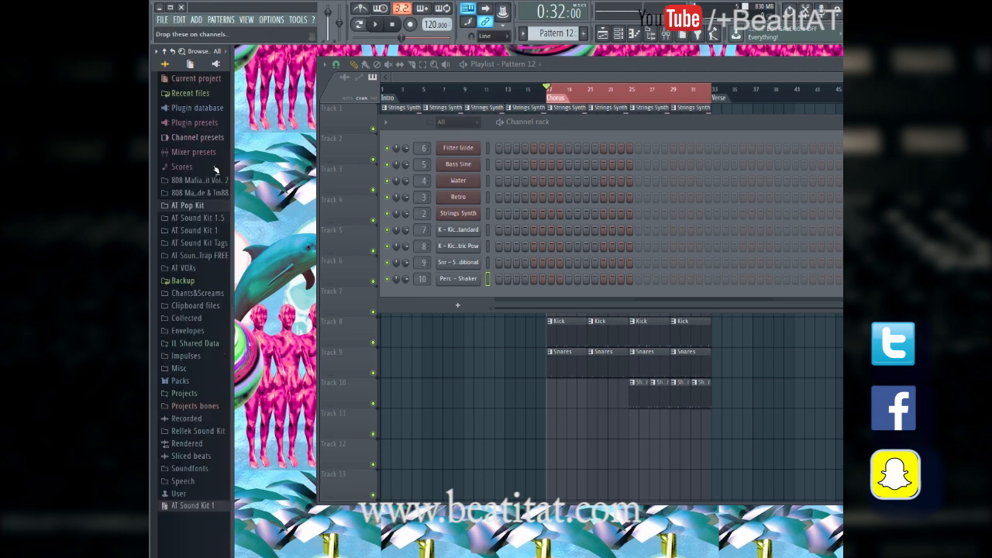
Step: Audition the 808 and 808 2 samples in the AT Sound Kit 1 folder, and add 808 as a new channel
left_click(193, 230)
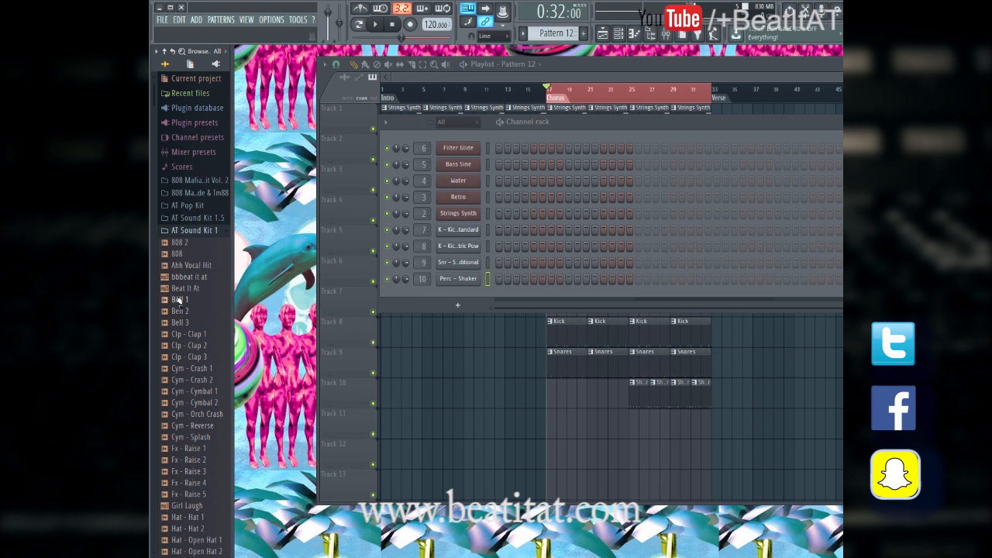
left_click(197, 254)
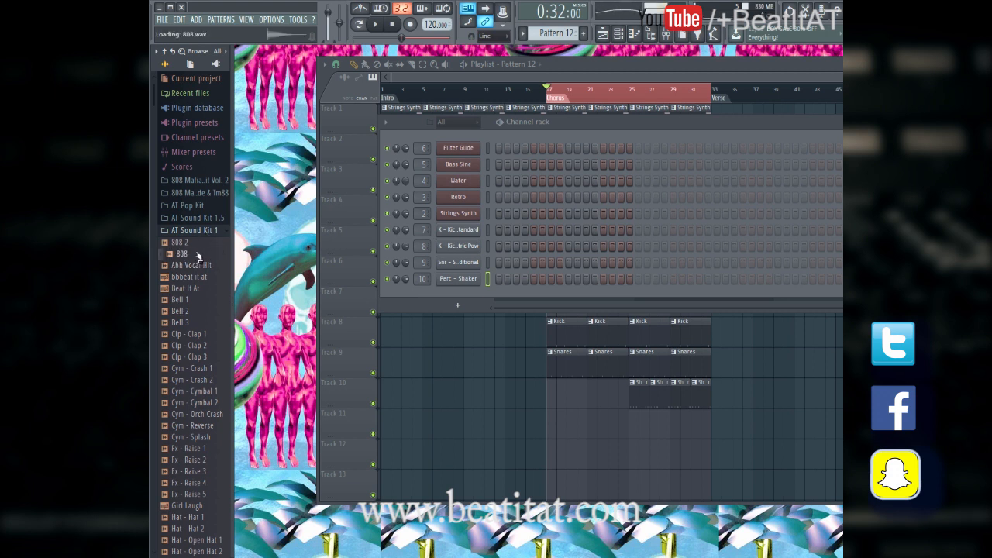
left_click_drag(211, 263, 529, 299)
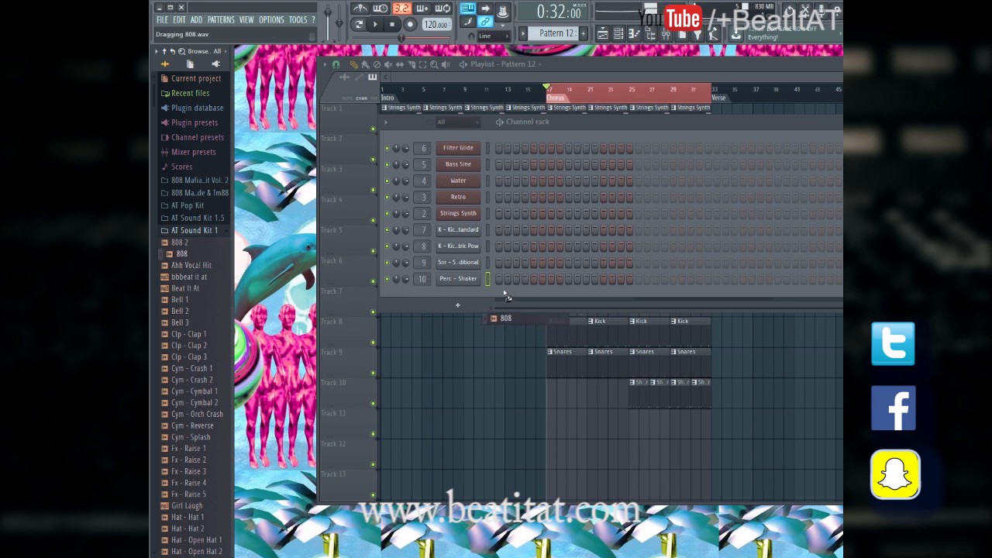
left_click_drag(442, 292, 183, 252)
left_click(183, 245)
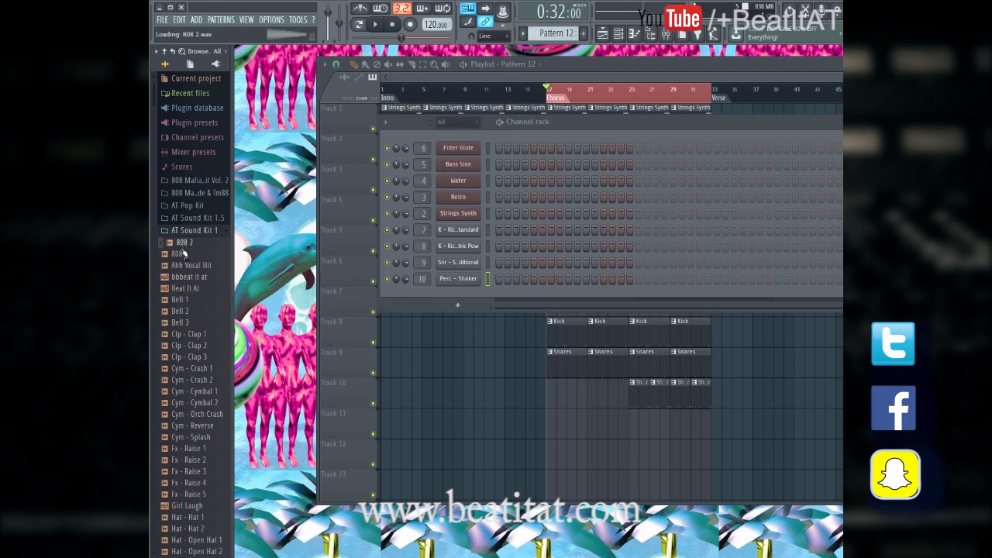
left_click(181, 254)
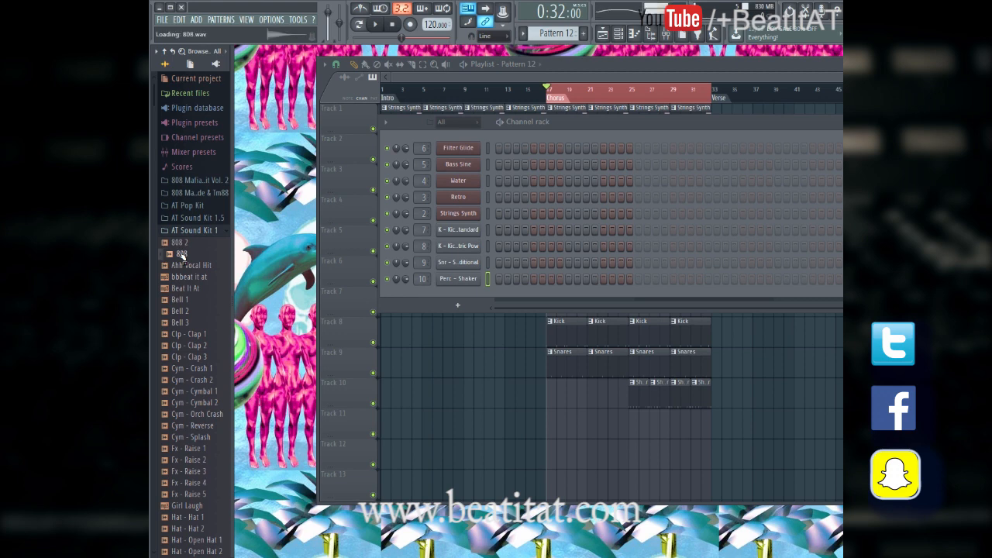
left_click_drag(369, 287, 457, 322)
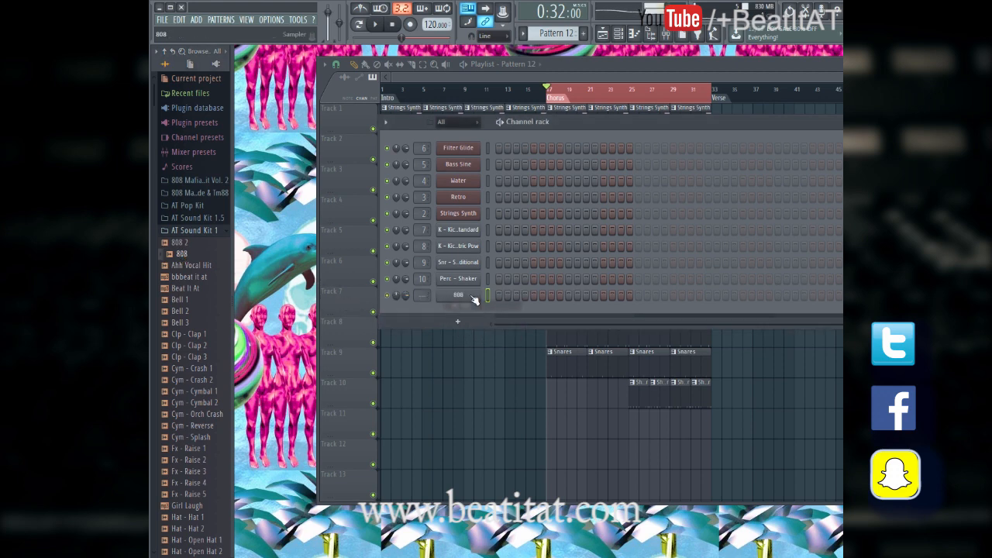
Step: Place Pattern 12 clips on playlist track 11 at bars 17 and 25
left_click(547, 427)
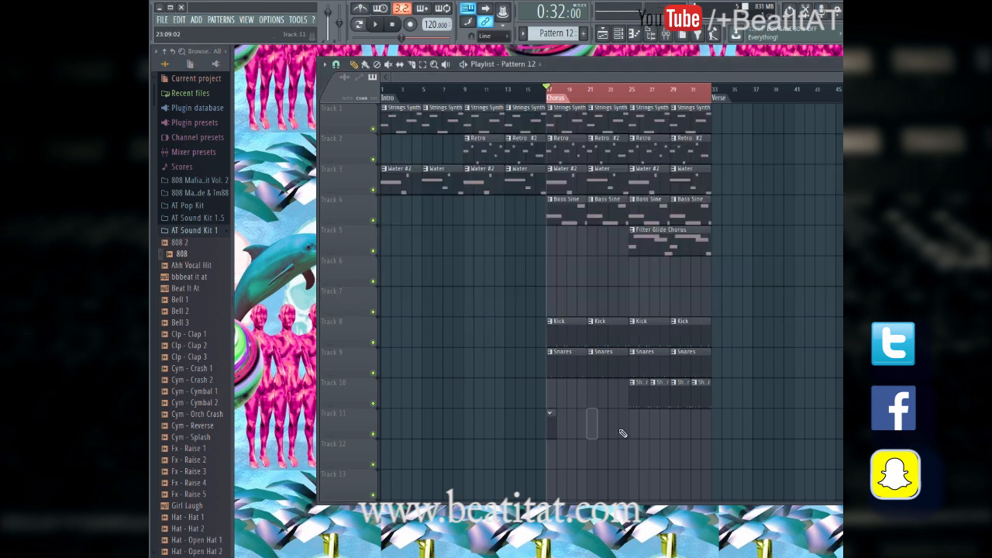
left_click(634, 34)
right_click(474, 296)
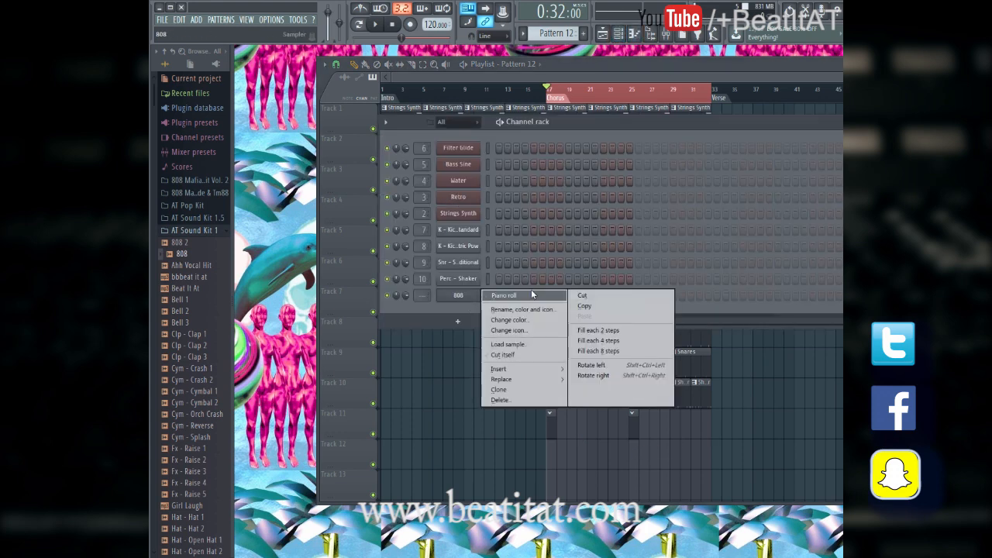
left_click(462, 380)
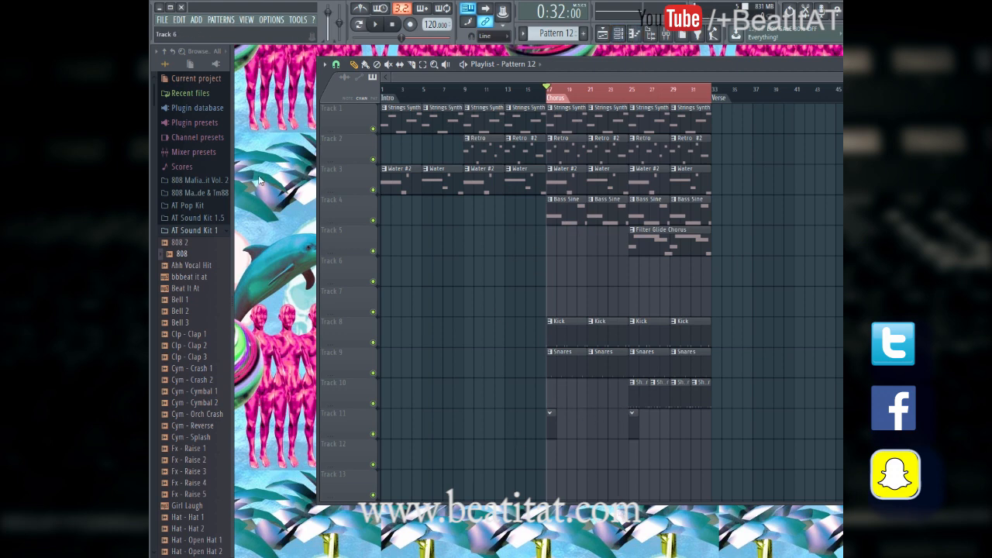
Step: Open the 808 channel's settings, view its volume envelope and root note, and route it to mixer track 11
key("F6")
right_click(474, 295)
left_click(465, 297)
left_click(459, 296)
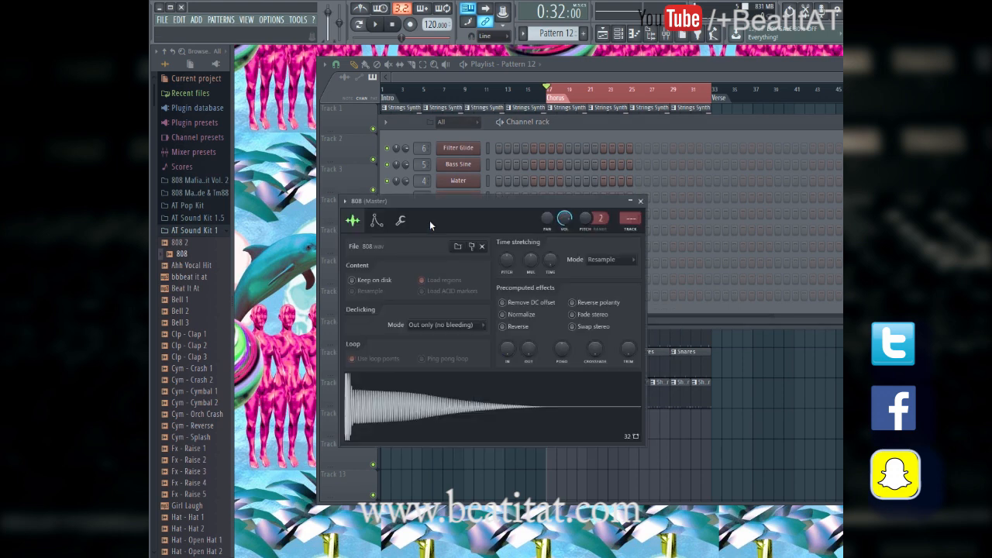
left_click(378, 221)
left_click_drag(538, 438, 512, 437)
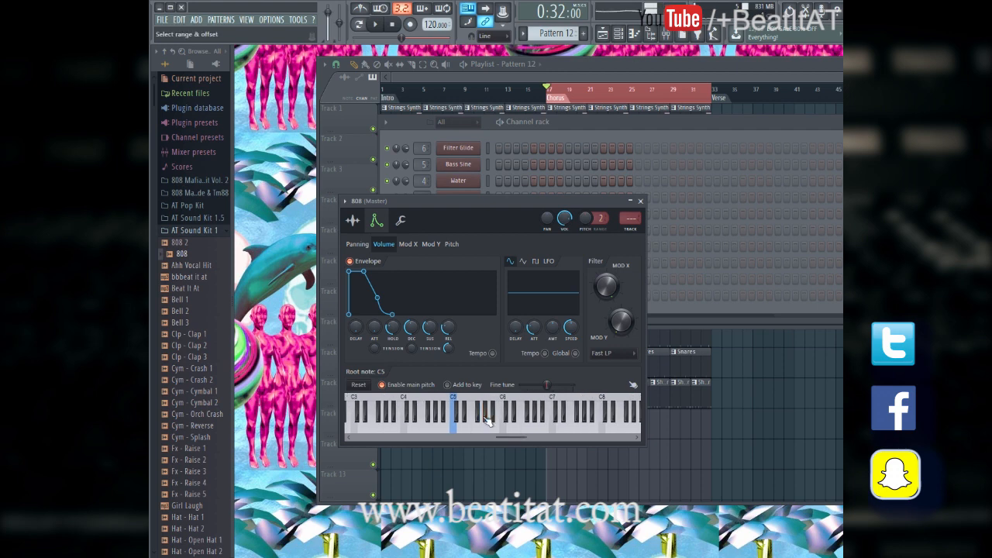
left_click(631, 228)
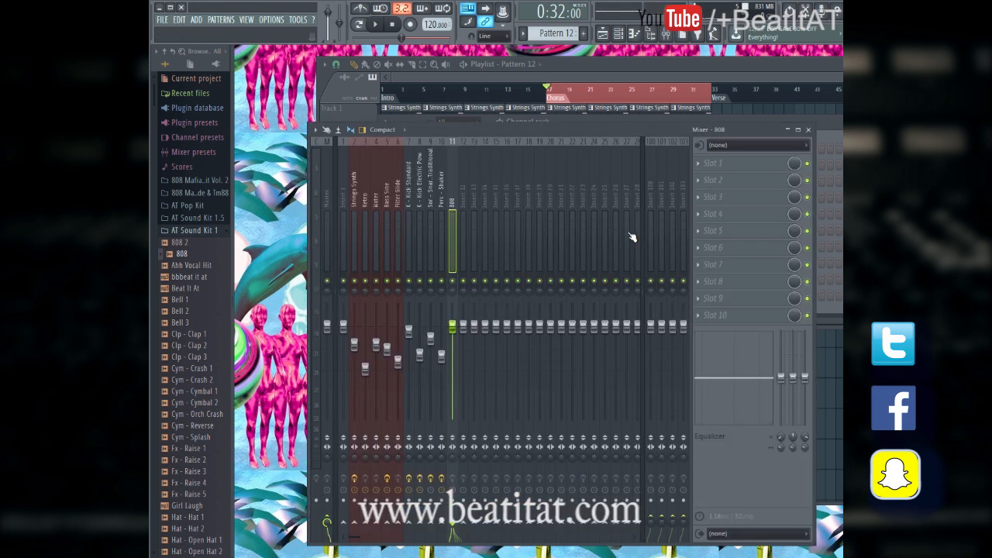
Step: Load the "808 1 Mix" preset onto the 808's mixer track, and close the mixer
right_click(450, 234)
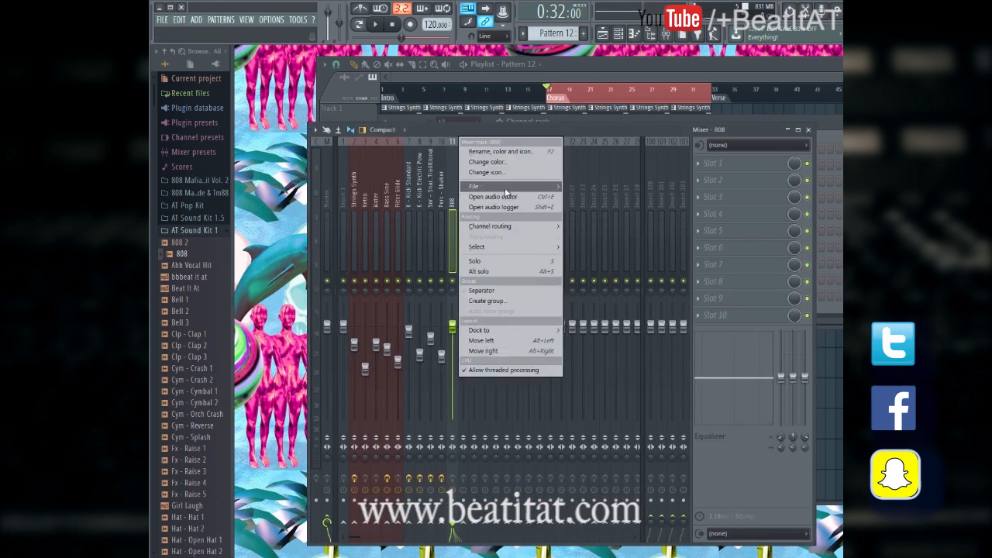
mouse_move(517, 186)
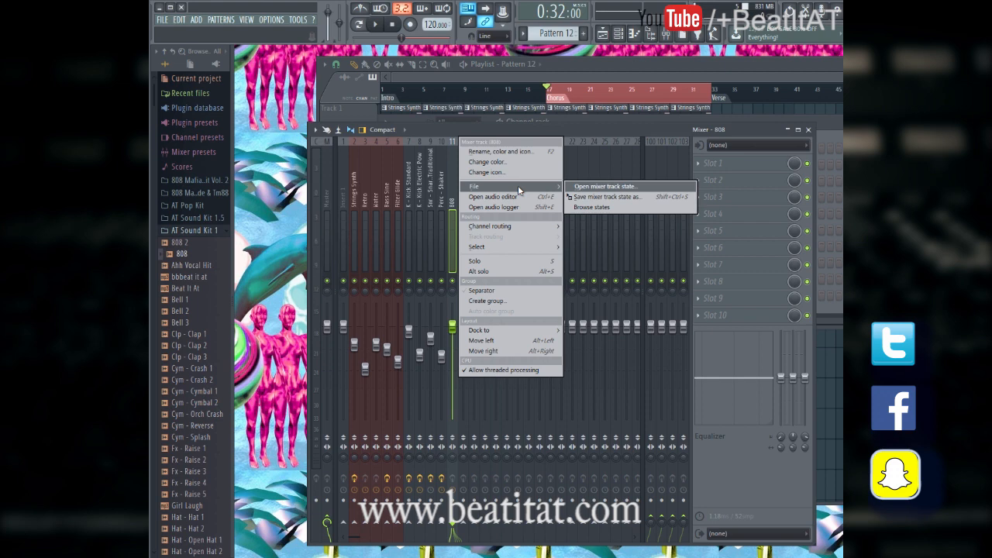
left_click(616, 190)
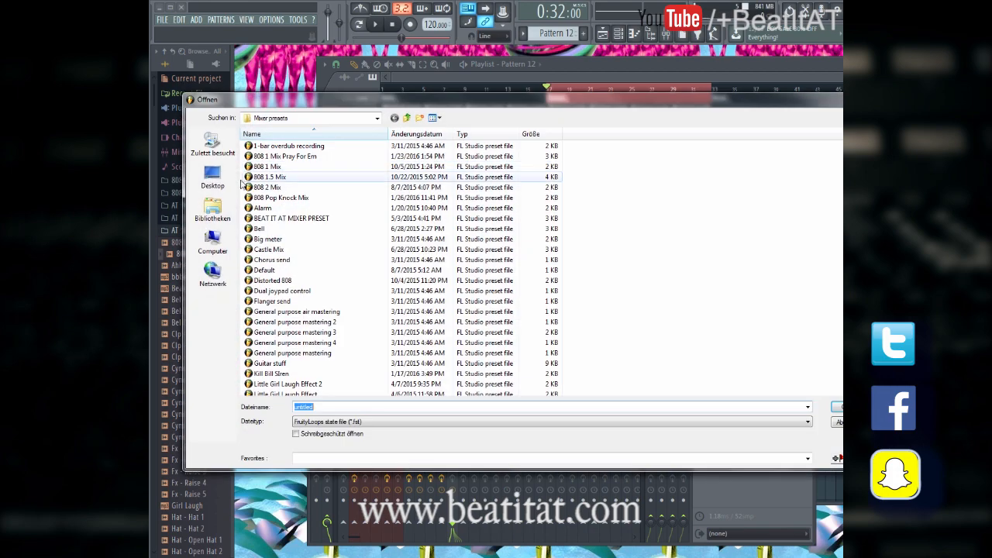
double_click(302, 167)
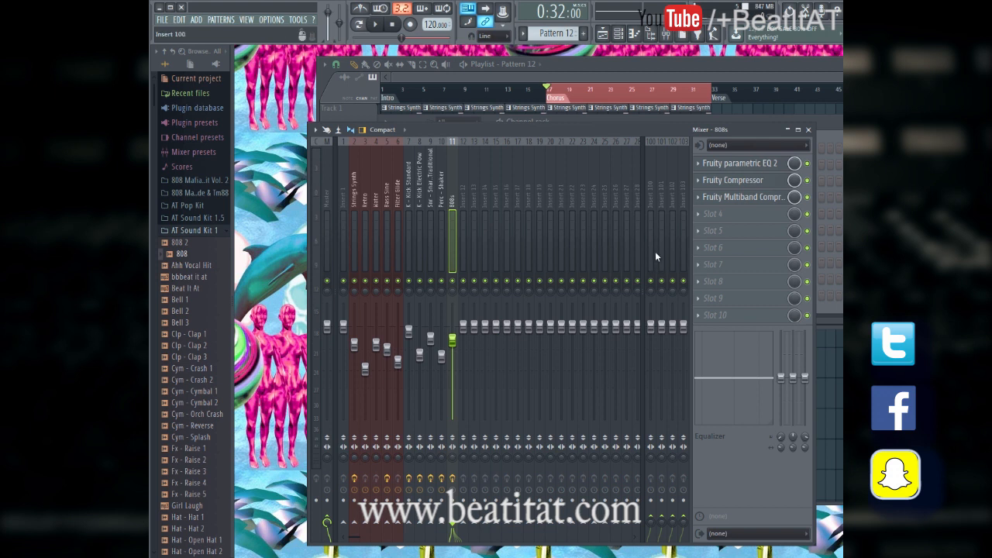
left_click(808, 130)
left_click(740, 81)
Step: Draw an A4 note from bar 1 in the 808's piano roll, test it in playback, and shorten it to 1:04:00
left_click(552, 413)
left_click(523, 418)
double_click(550, 433)
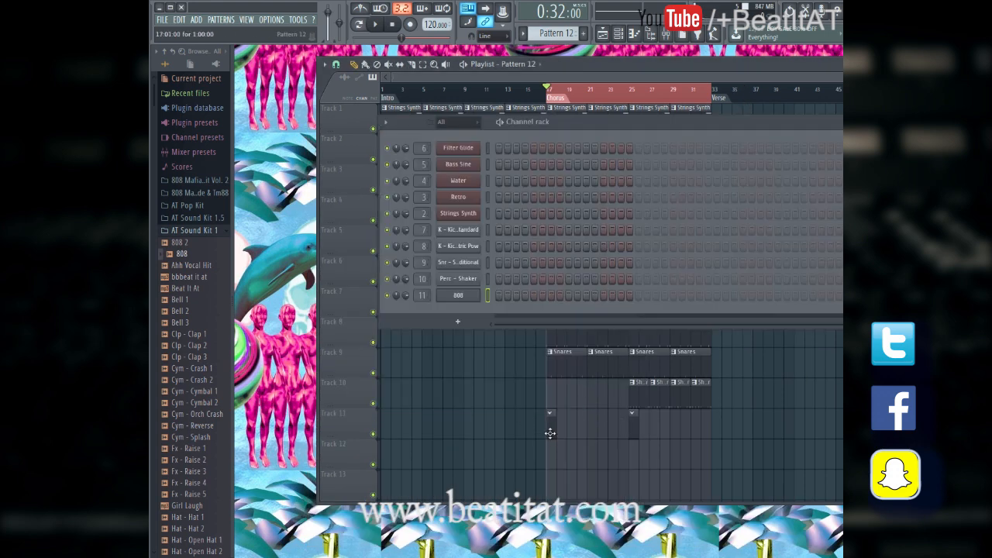
right_click(469, 296)
left_click(500, 297)
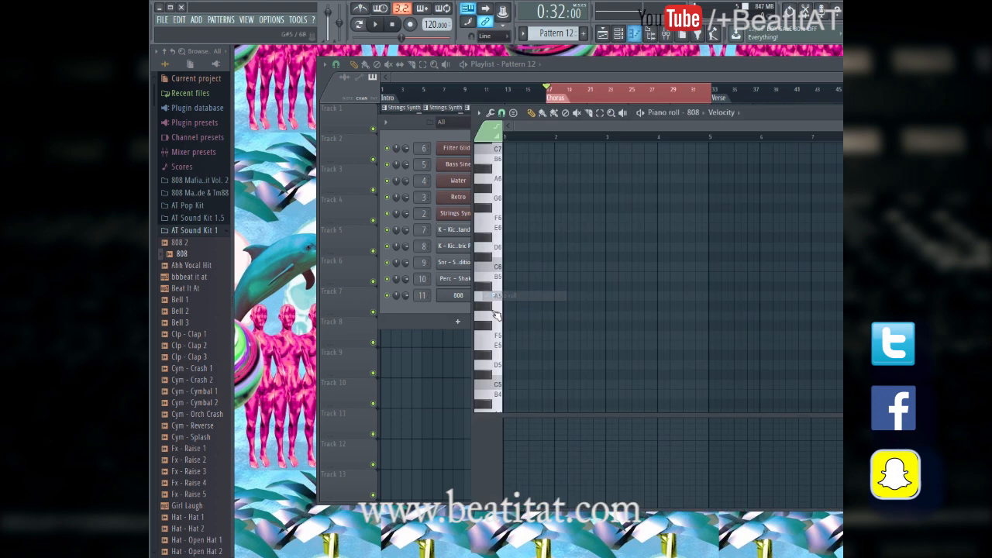
scroll(527, 301, "down", 3)
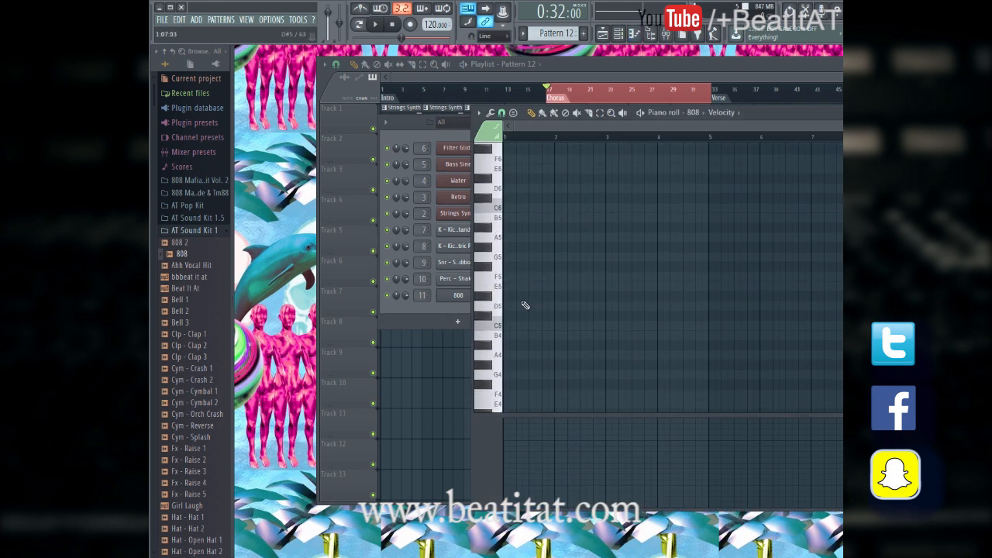
left_click(507, 355)
key("space")
mouse_move(542, 355)
left_mouse_down()
mouse_move(615, 370)
mouse_move(605, 367)
left_mouse_up()
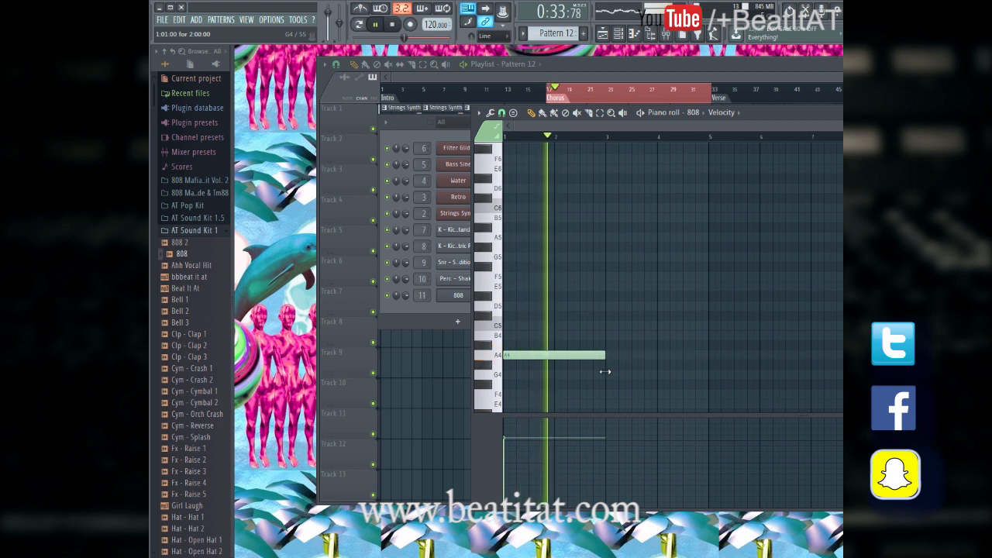
key("space")
left_click_drag(605, 356, 566, 361)
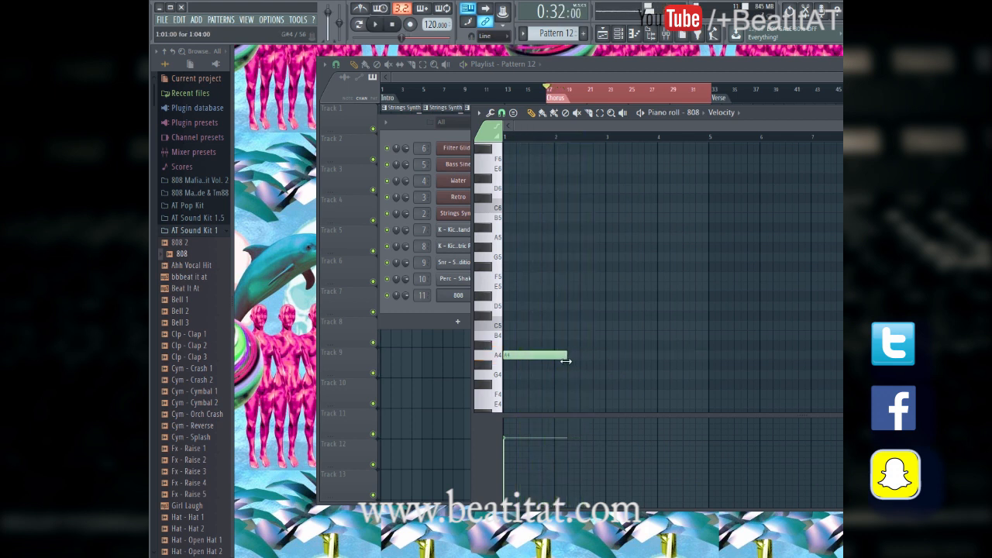
Step: Lengthen the A4 note towards bar 3, and add a short A5 just before bar 3 and a longer one at bar 3
left_click_drag(599, 300, 597, 229)
key("space")
left_click_drag(682, 237, 632, 241)
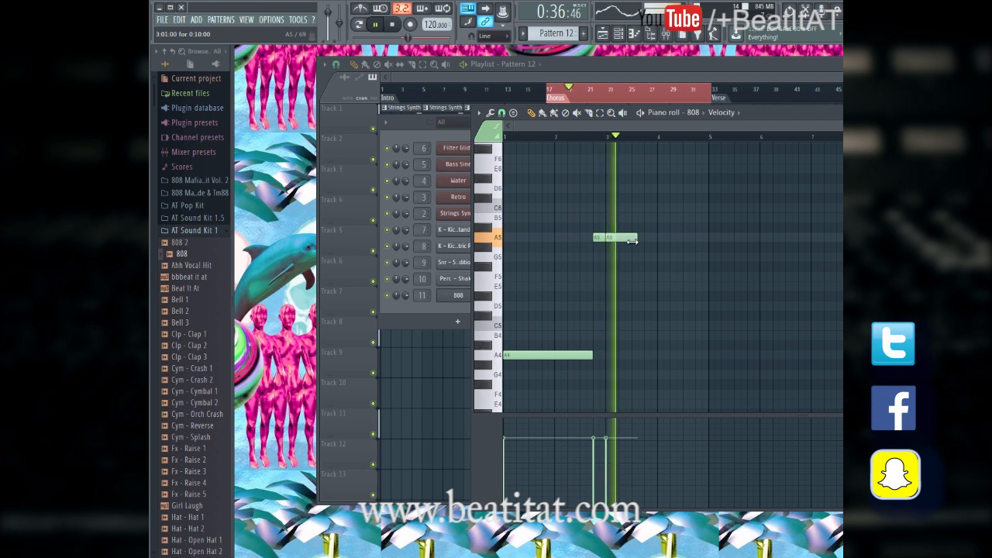
key("space")
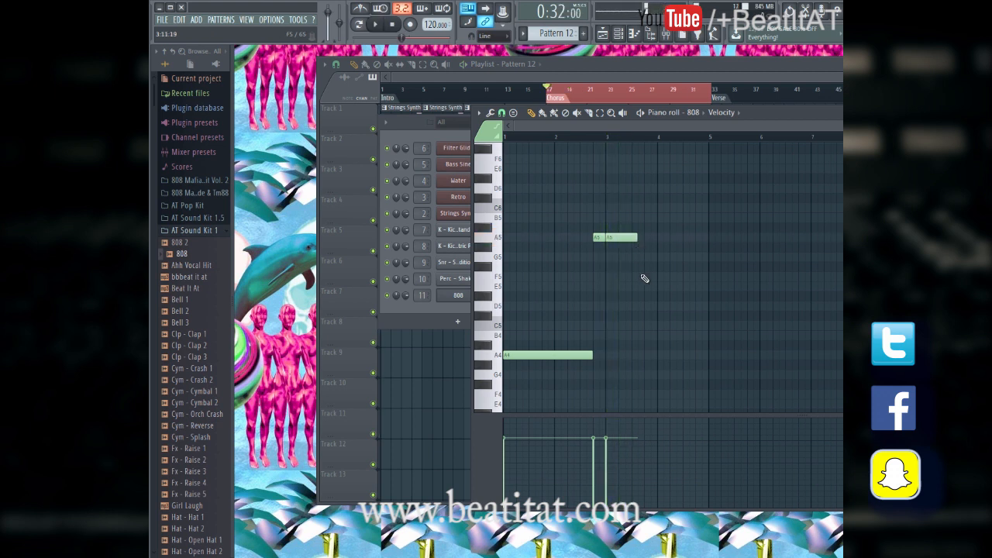
Step: Transpose all the 808 notes up three semitones, and play the chorus to check them
key("shift+Up")
key("shift+Up")
key("shift+Up")
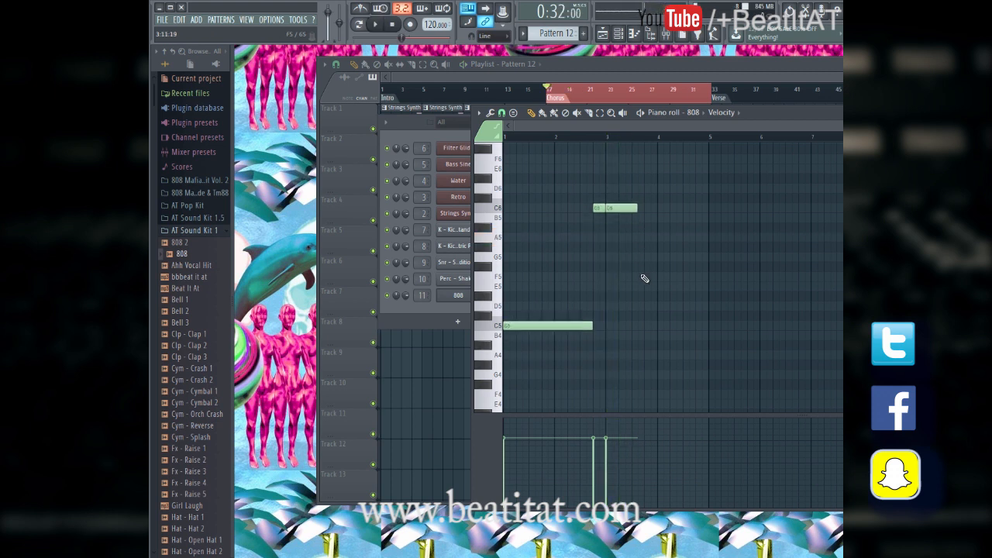
key("space")
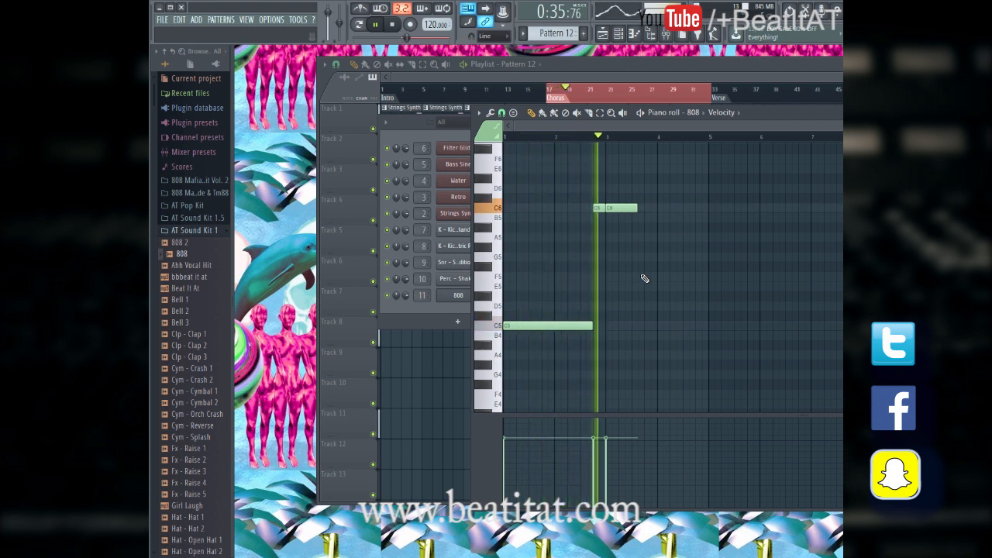
key("space")
Step: Add a half-bar C5 note midway through bar 3 and a one-bar G4 note at bar 4, checking them in playback
left_click(635, 327)
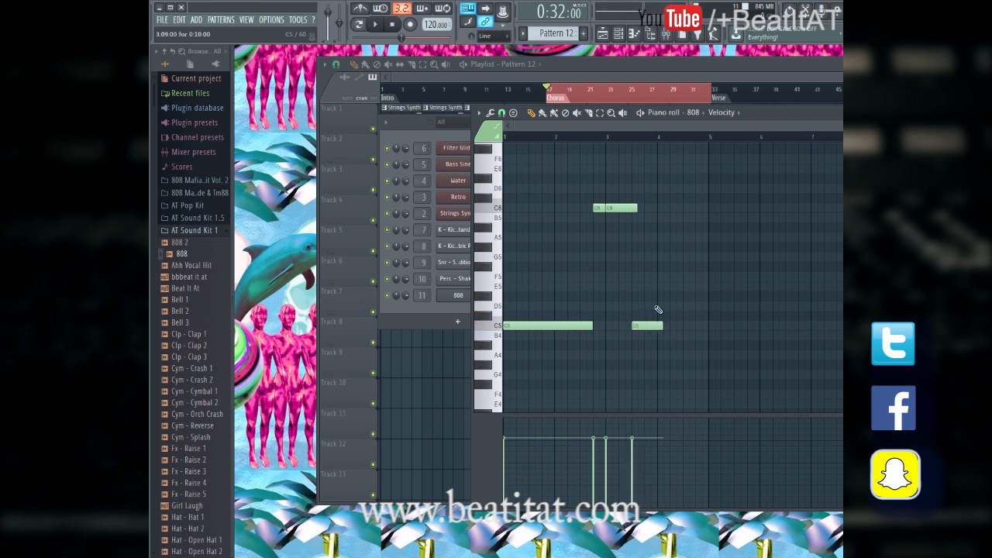
left_click_drag(661, 326, 657, 326)
key("space")
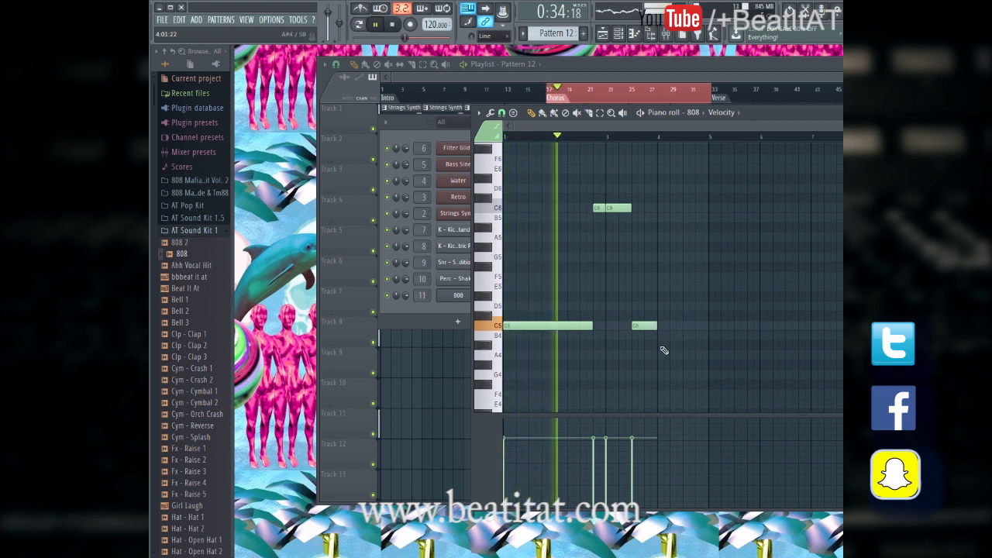
left_click_drag(659, 361, 706, 390)
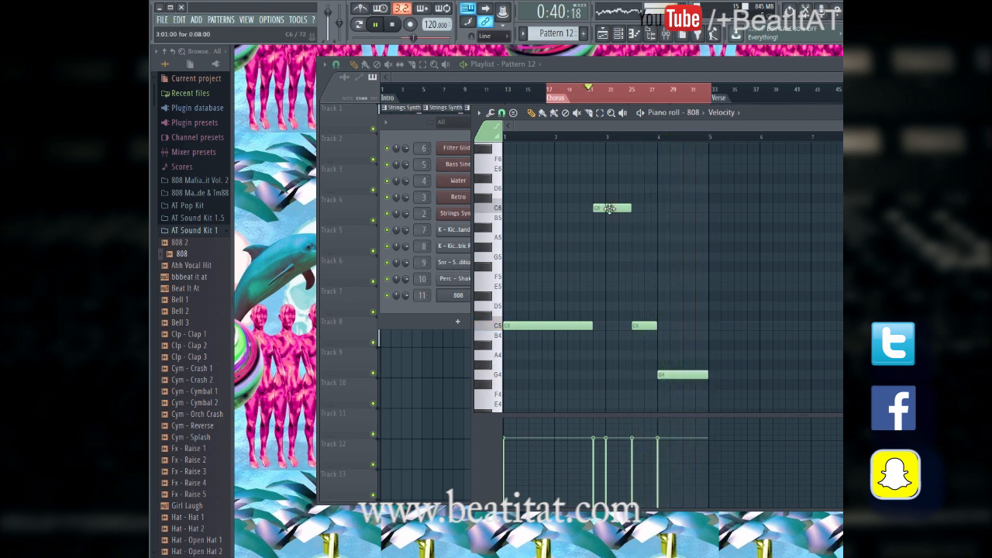
Step: Transpose all the 808 notes down five semitones while the chorus plays
key("Down")
key("Down")
key("Down")
key("Down")
key("Down")
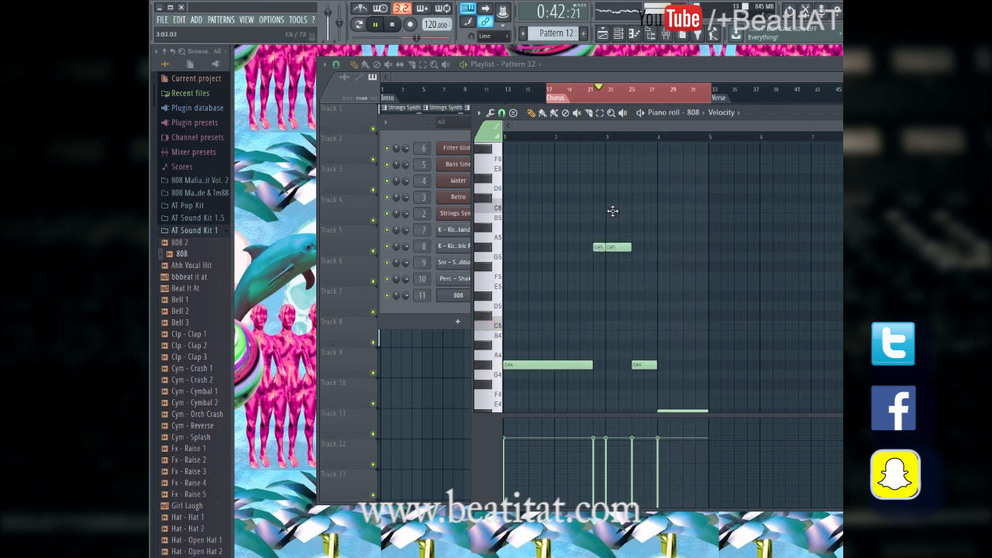
scroll(613, 211, "down", 2)
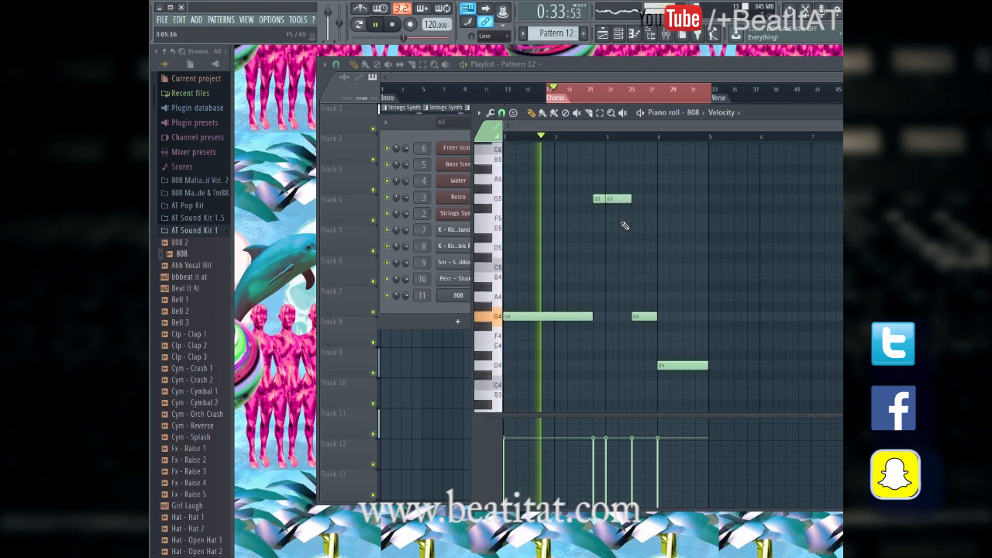
Step: Raise the bar 4 note three semitones to F4, close the piano roll, and stop playback
left_click(686, 362)
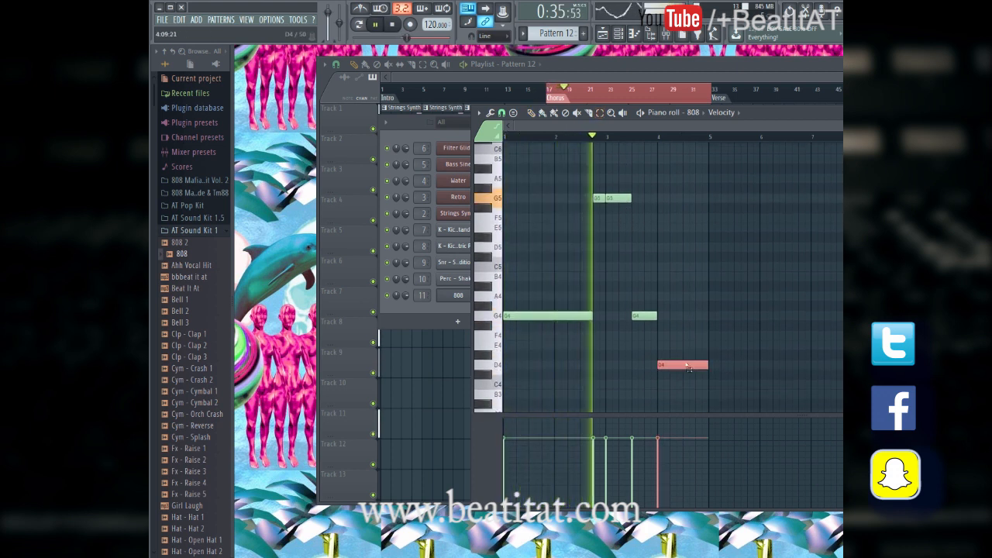
key("Up")
key("Up")
key("Up")
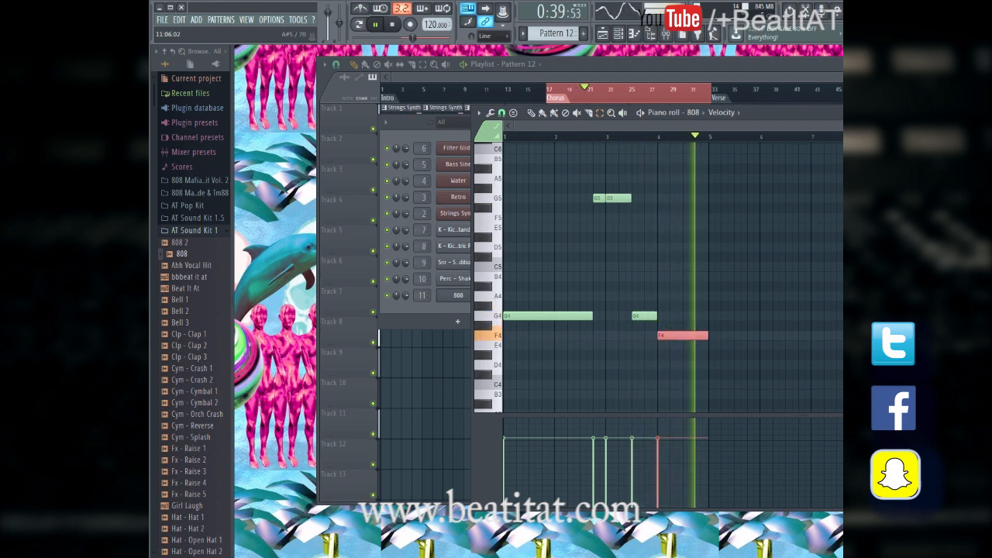
key("Escape")
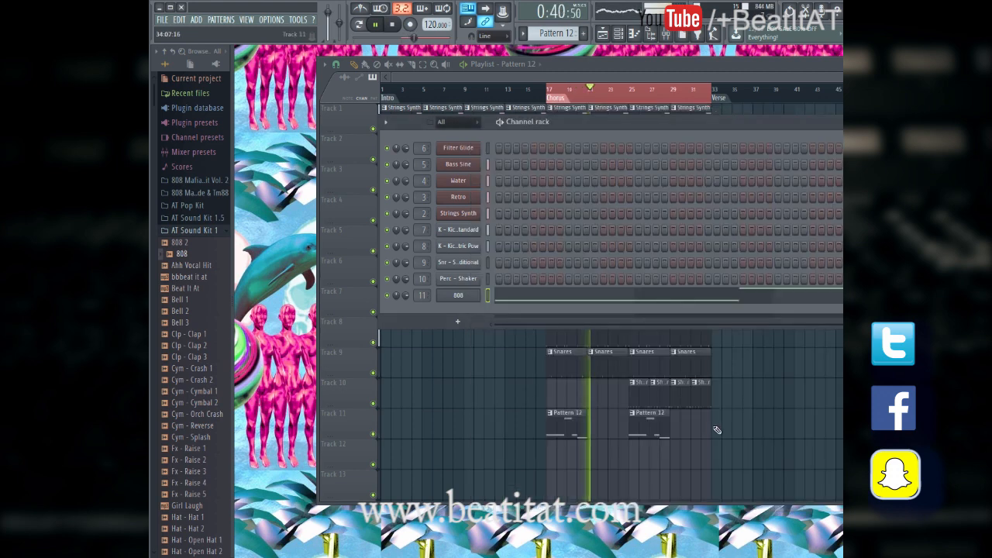
key("space")
Step: Duplicate the whole four-bar 808 phrase so that the copy starts at bar 5, and deselect the notes
left_click(569, 298)
key("ctrl+a")
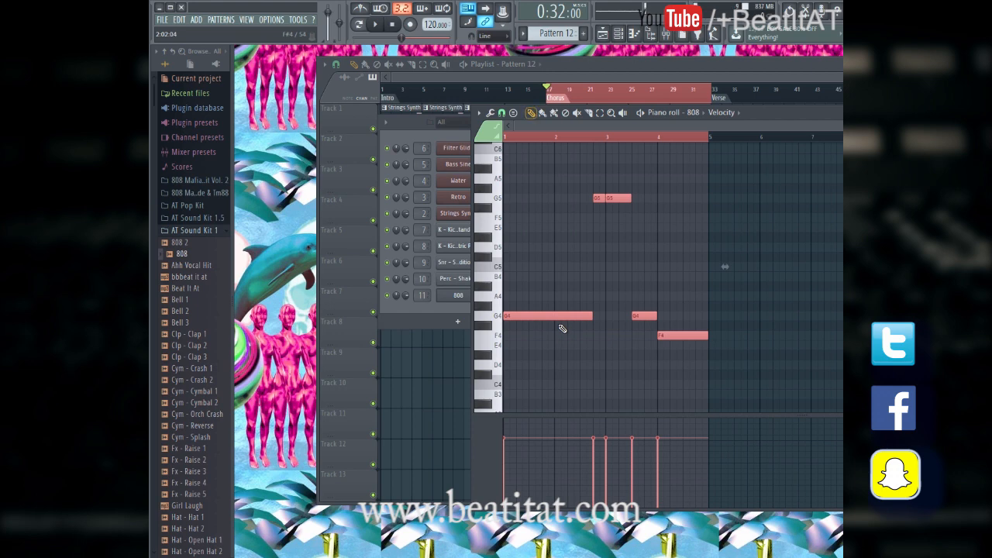
key("ctrl+b")
key("ctrl+d")
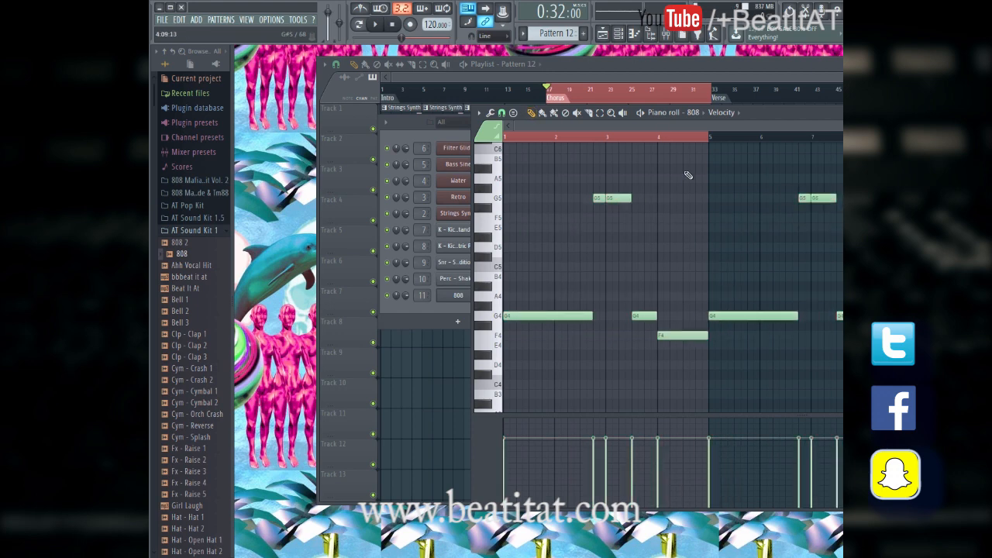
Step: Shorten the 808 note at bar 5 to one bar and add a one-bar G4 note at bar 6
left_click_drag(750, 123, 524, 119)
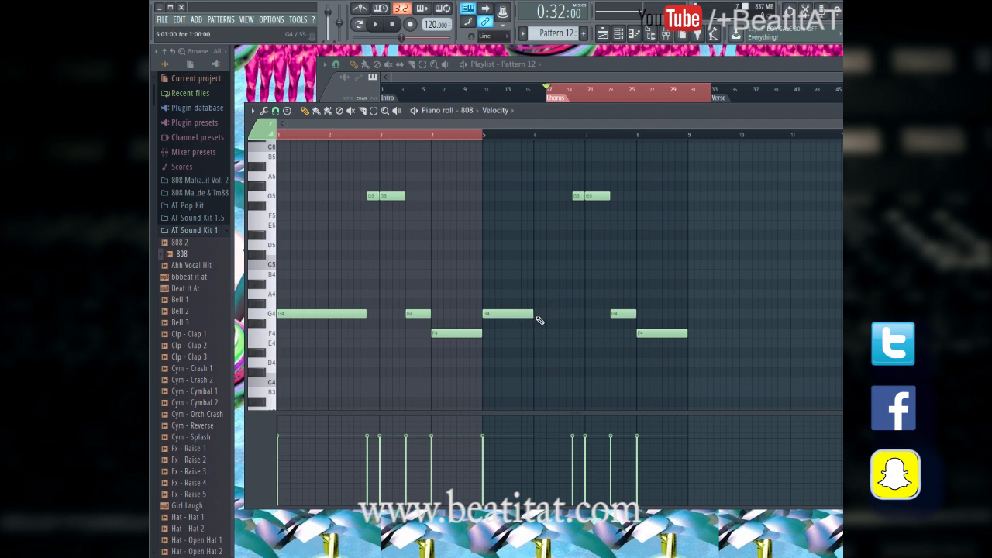
left_click(539, 315)
Step: Lower the first phrase's bar 3 note an octave to G4 and remove the short G5 note just before it
left_click_drag(411, 193, 352, 205)
key("shift+Down")
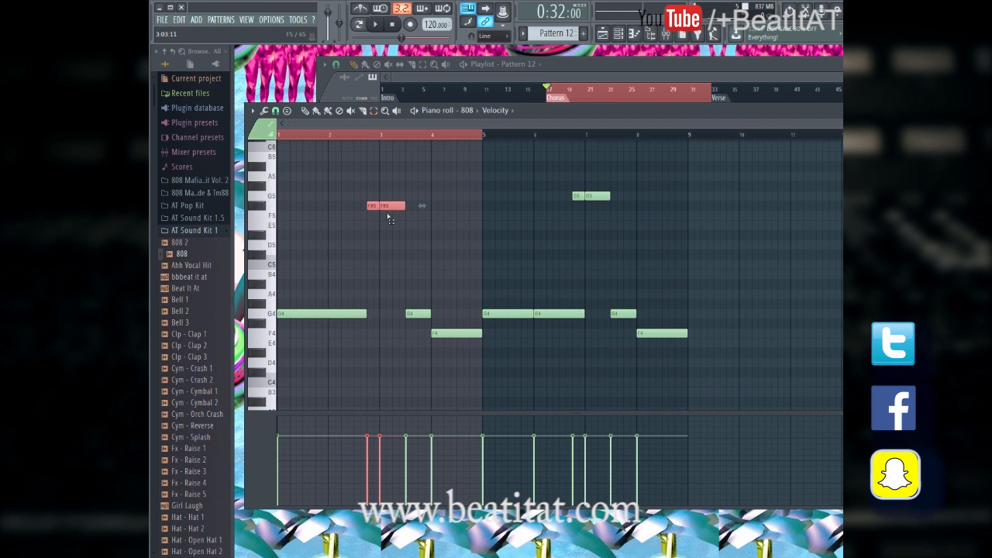
key("shift+Up")
key("ctrl+Down")
left_click(392, 308, "ctrl")
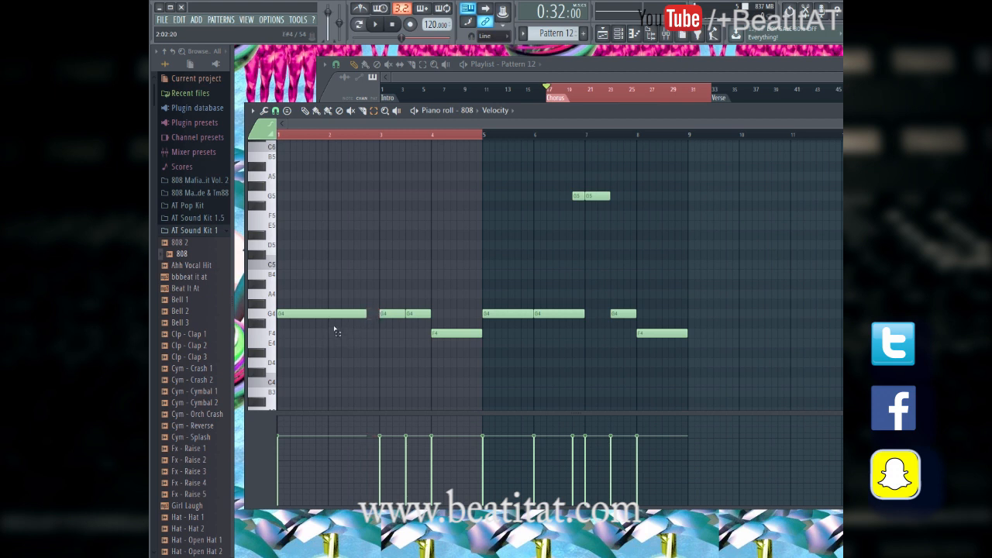
Step: Replace the long opening note with one-bar G4 notes at bars 1 and 2, close the piano roll, and play the chorus
left_click(346, 318, "ctrl")
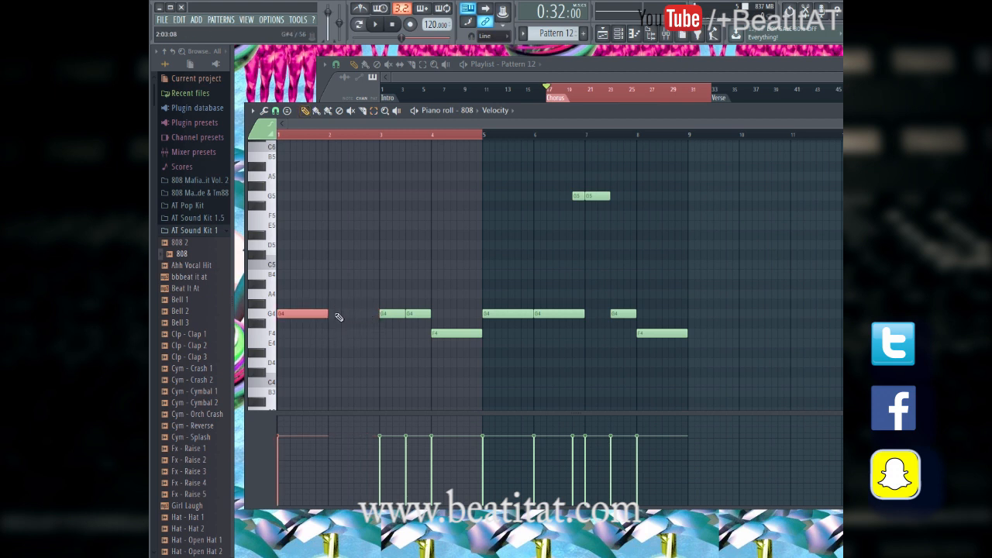
left_click(329, 317)
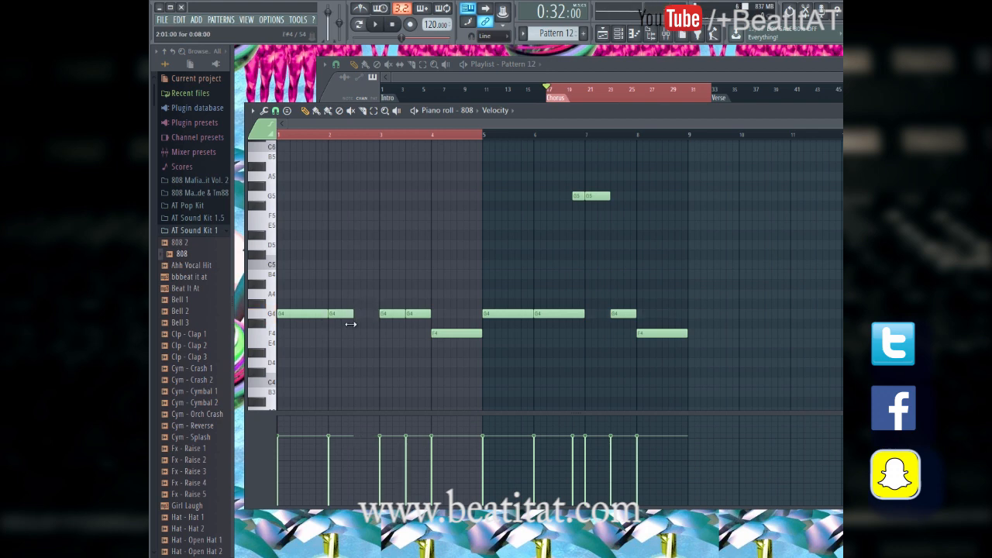
left_click(359, 318, "ctrl")
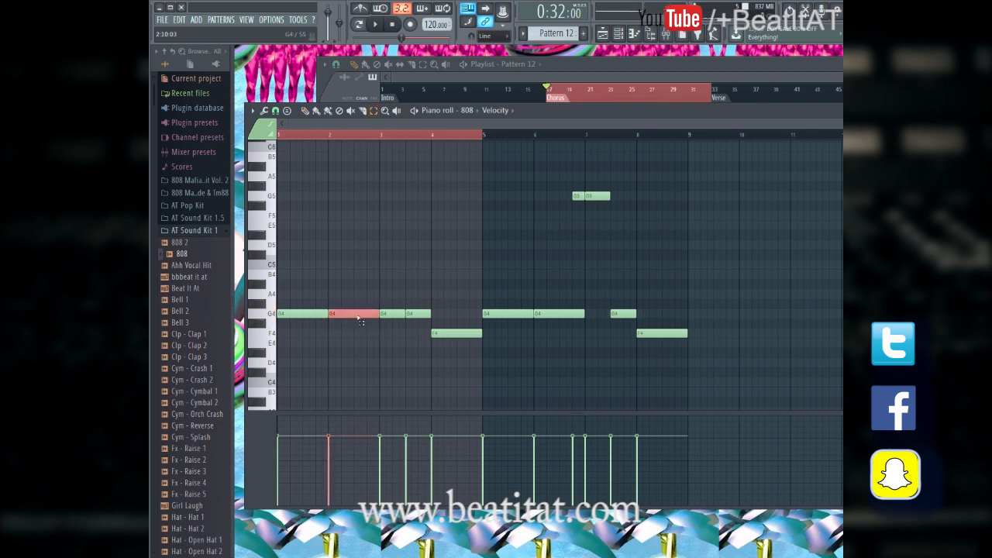
key("F7")
key("space")
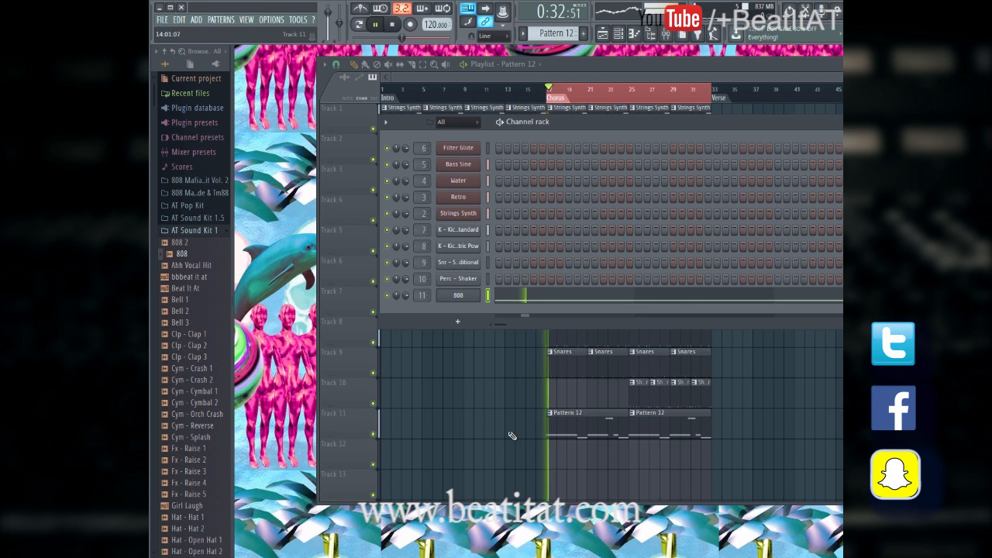
Step: Rename Pattern 12 as 808s
key("F2")
type("808s")
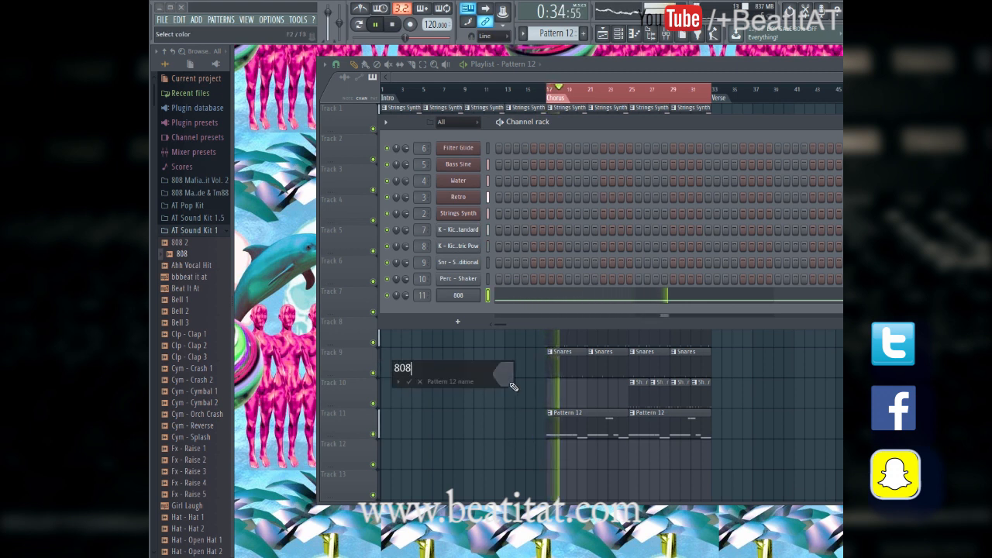
key("Return")
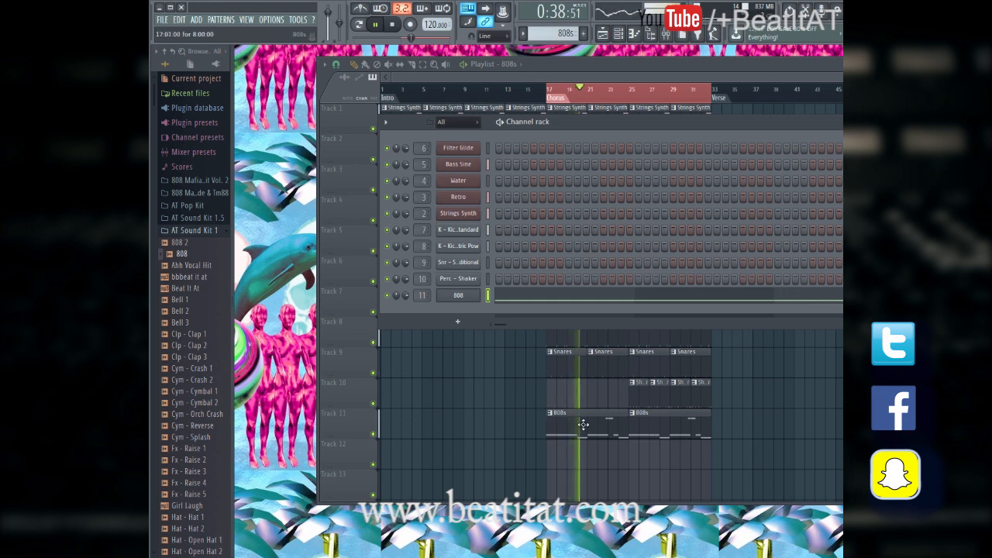
Step: In the Bass Sine mixer track's Fruity Parametric EQ 2, make band 1 a high-pass filter at about 68 Hz with the Gentle 6 slope
left_click(671, 35)
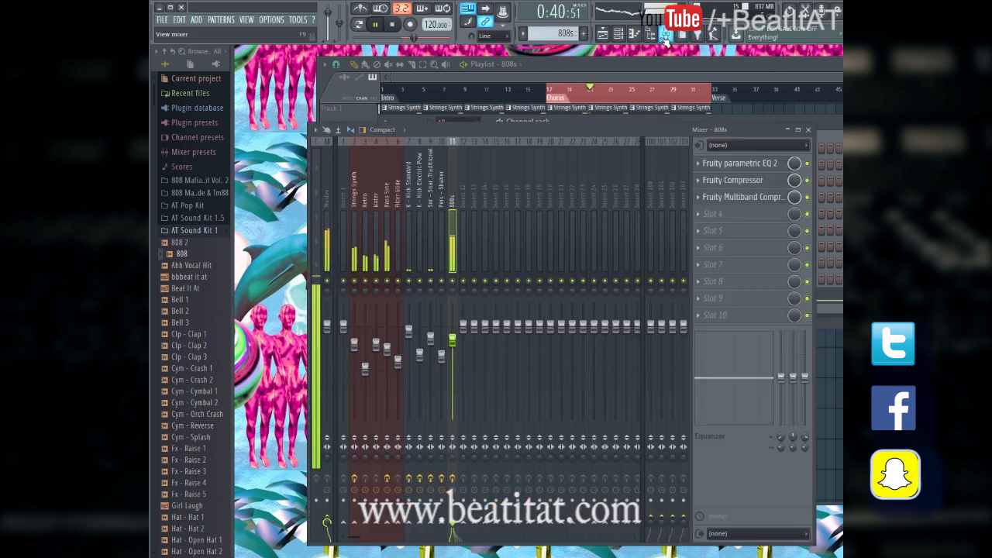
left_click(385, 226)
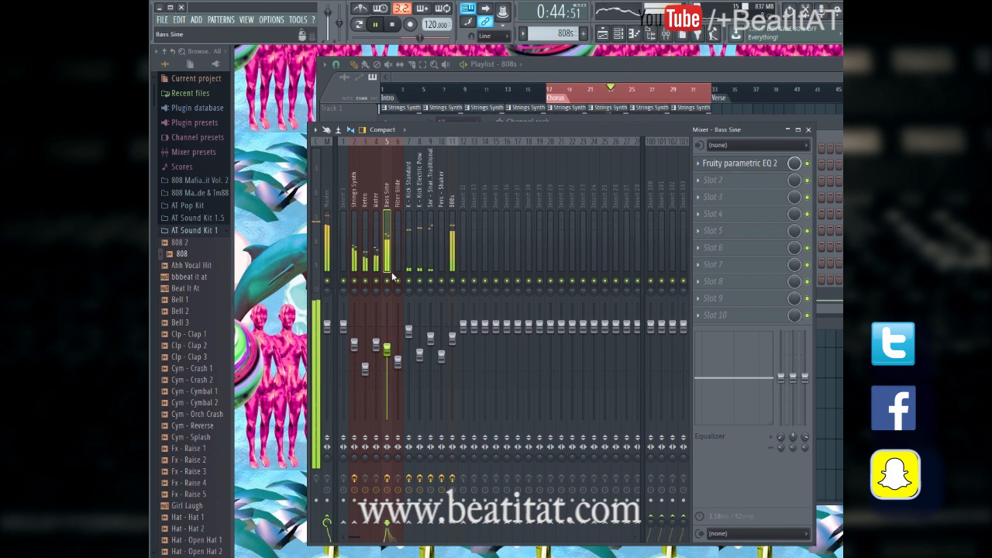
left_click(728, 169)
mouse_move(373, 262)
left_mouse_down()
mouse_move(372, 279)
mouse_move(373, 264)
left_mouse_up()
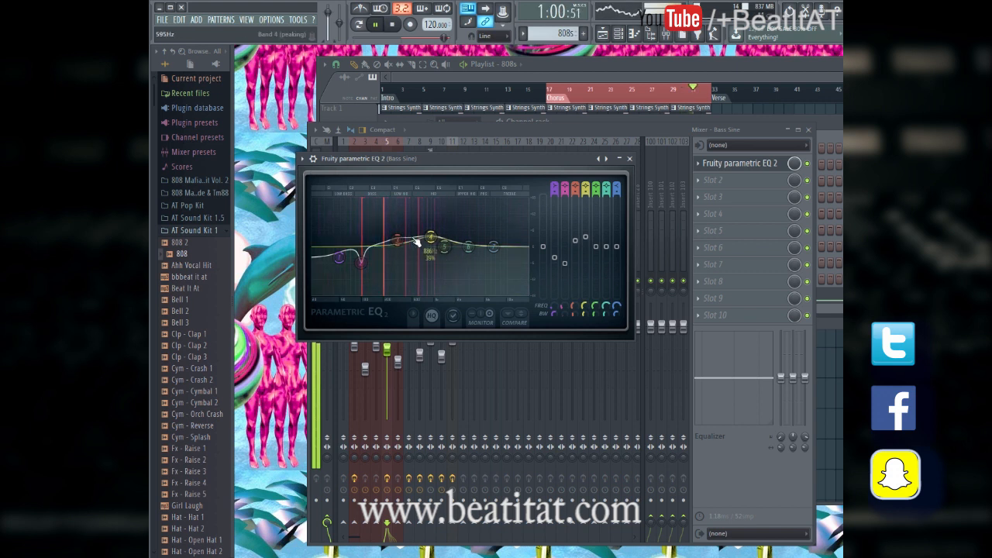
left_click_drag(351, 256, 359, 301)
left_click_drag(553, 187, 553, 202)
mouse_move(354, 247)
left_mouse_down()
mouse_move(379, 242)
mouse_move(365, 242)
mouse_move(354, 268)
mouse_move(354, 235)
left_mouse_up()
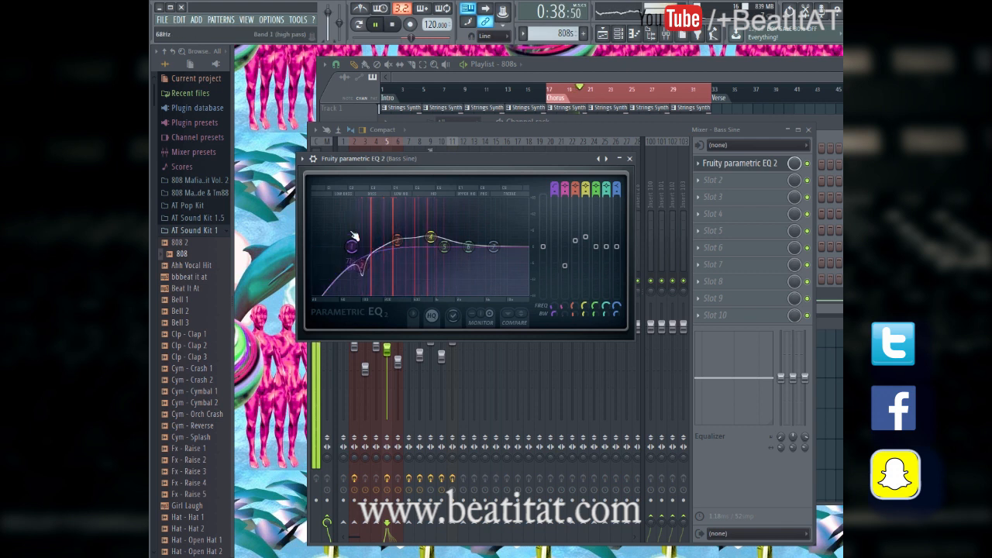
left_click_drag(552, 191, 553, 184)
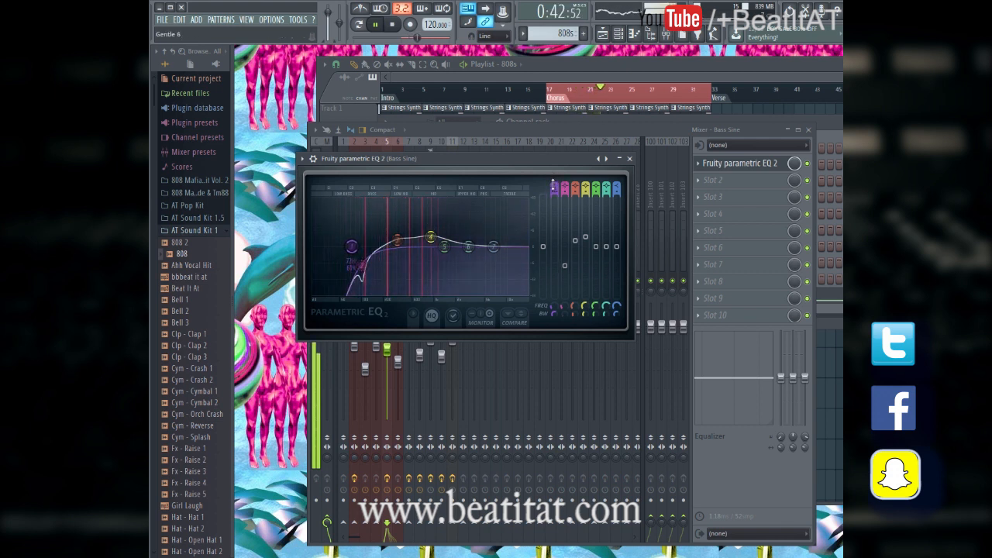
left_click(623, 160)
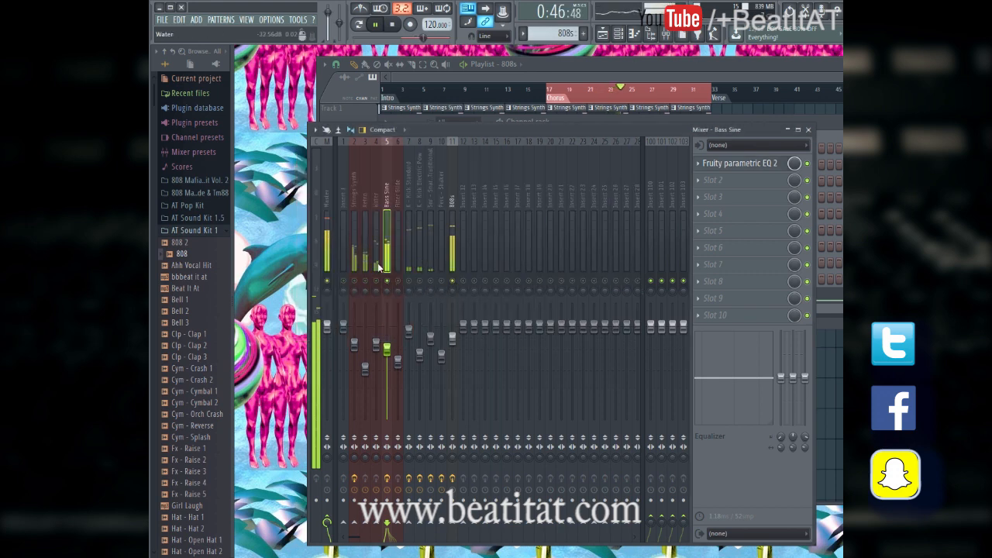
Step: Raise the 808s mixer track's volume slightly, close the mixer, and replay the chorus from bar 17
left_click(456, 338)
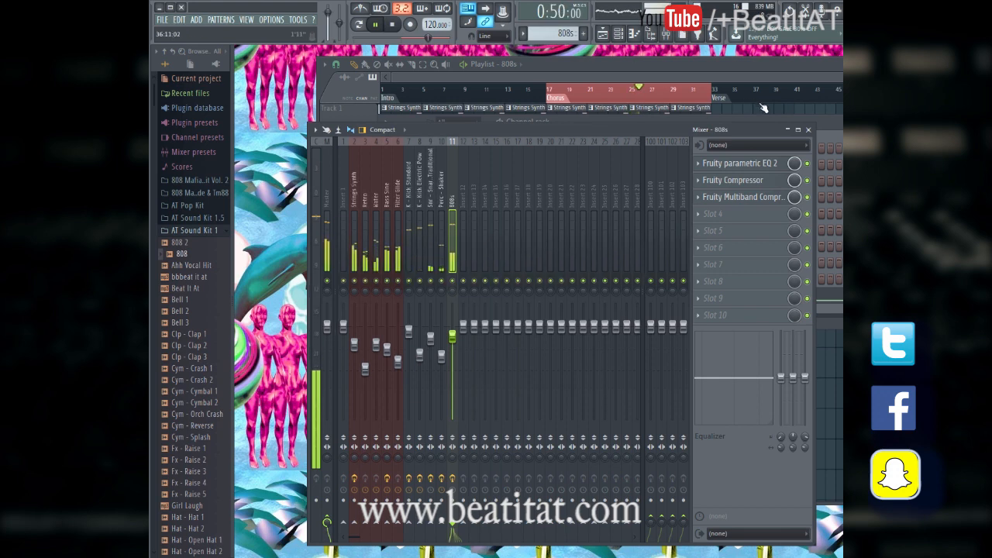
left_click(808, 130)
left_click(559, 92)
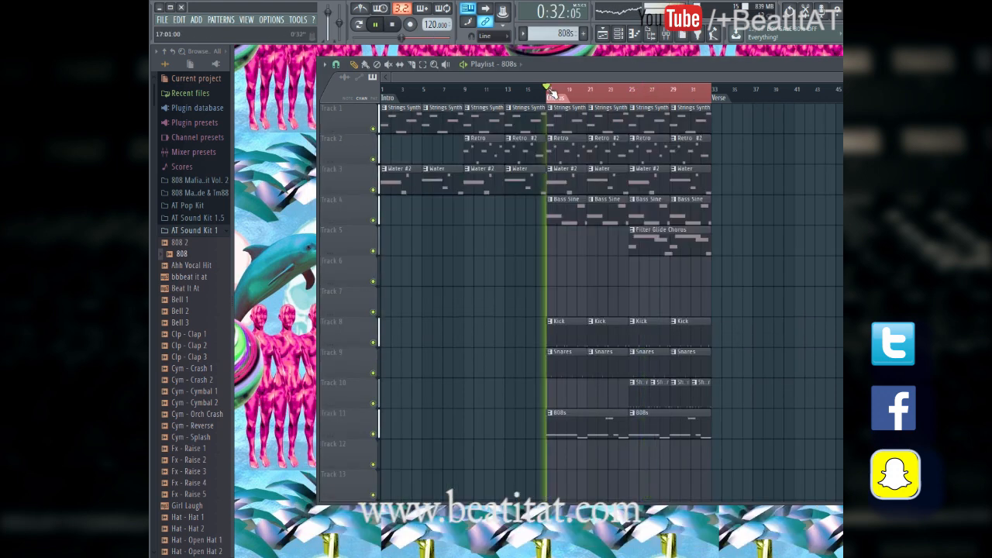
Step: Lower the Bass Sine and Strings Synth volumes slightly in the mixer, then close it and stop playback
left_click(666, 34)
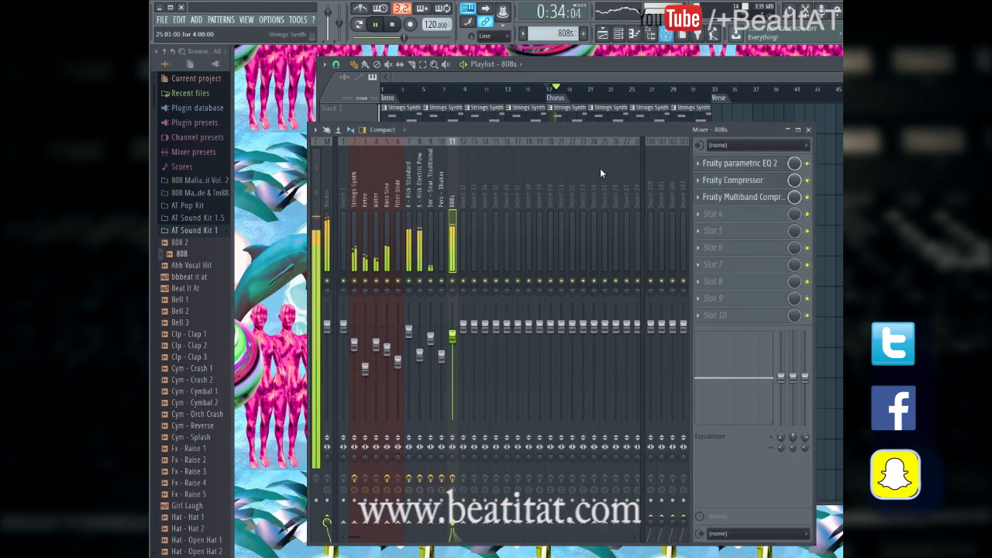
left_click(398, 255)
left_click(387, 256)
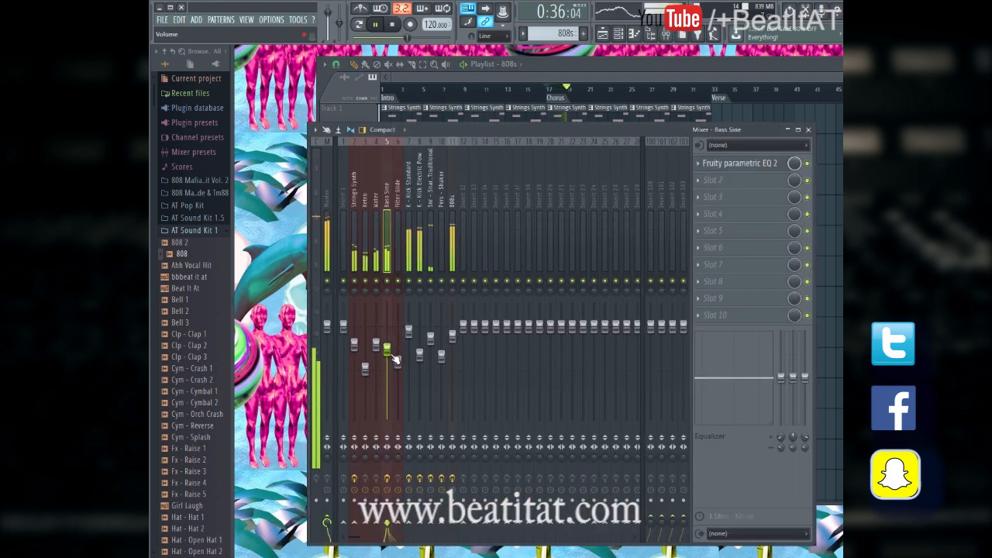
left_click(356, 236)
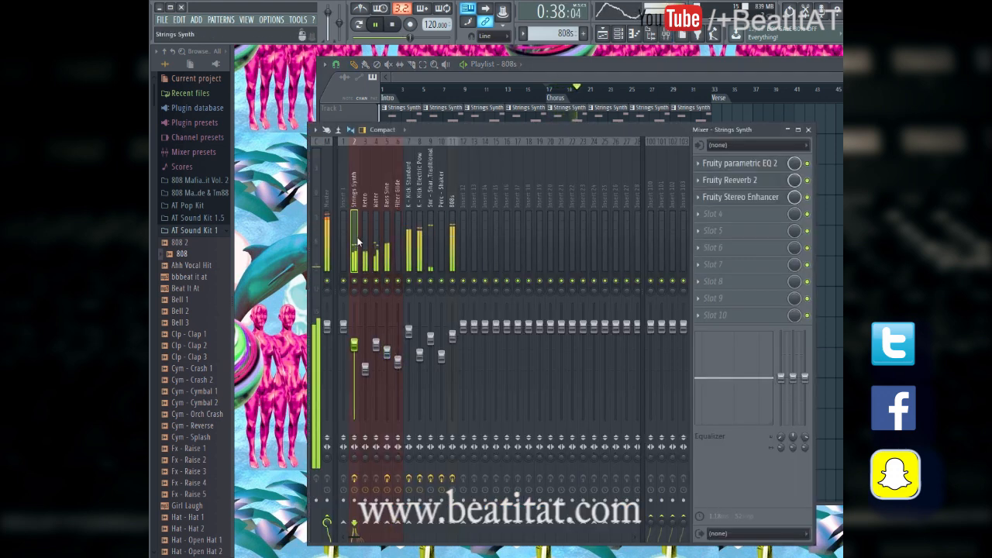
left_click_drag(354, 343, 360, 355)
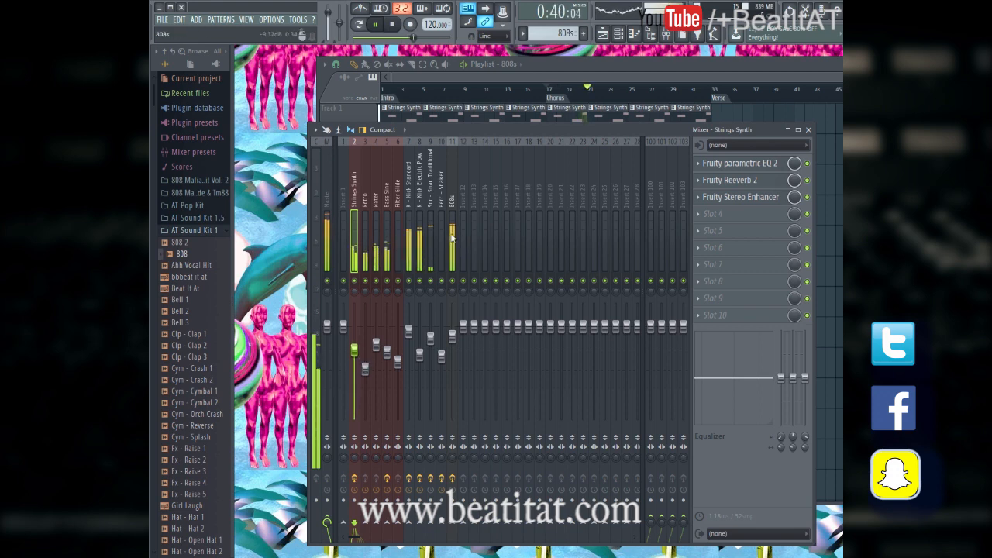
left_click(452, 335)
left_click(808, 129)
key("space")
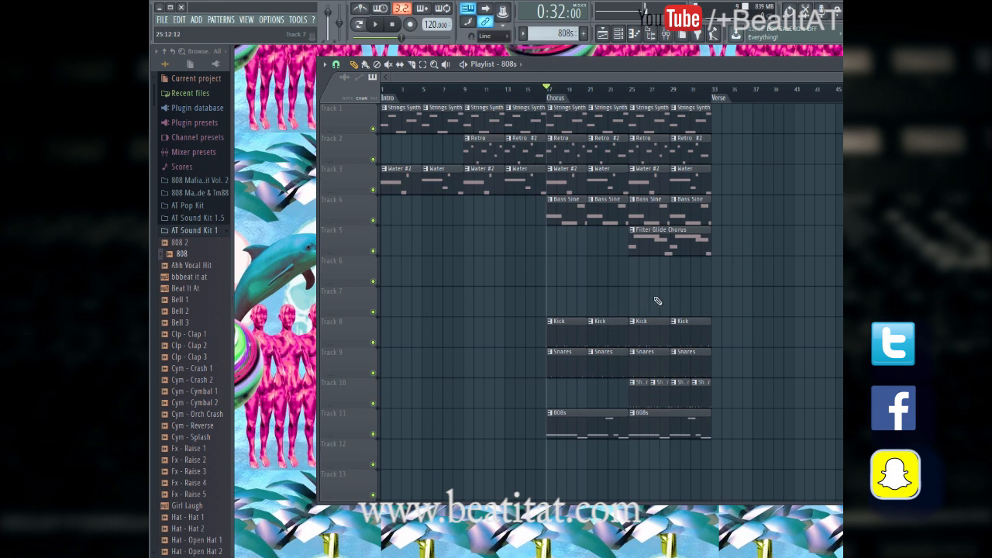
Step: Place four Strings Synth clips back to back on Track 1 from the Verse marker at bar 33 through bar 48
left_click_drag(529, 75, 736, 64)
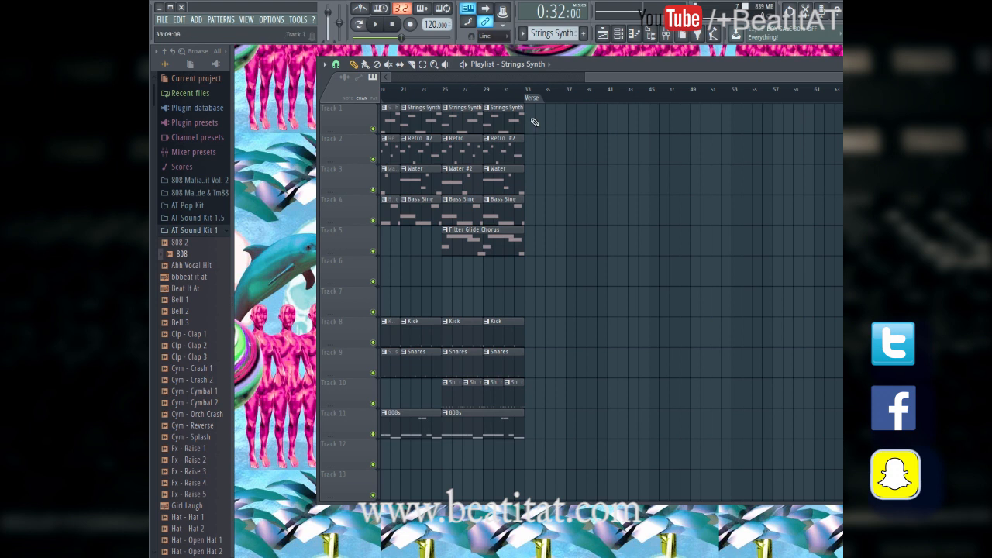
left_click(535, 122)
left_click_drag(548, 126, 538, 124)
left_click(573, 122)
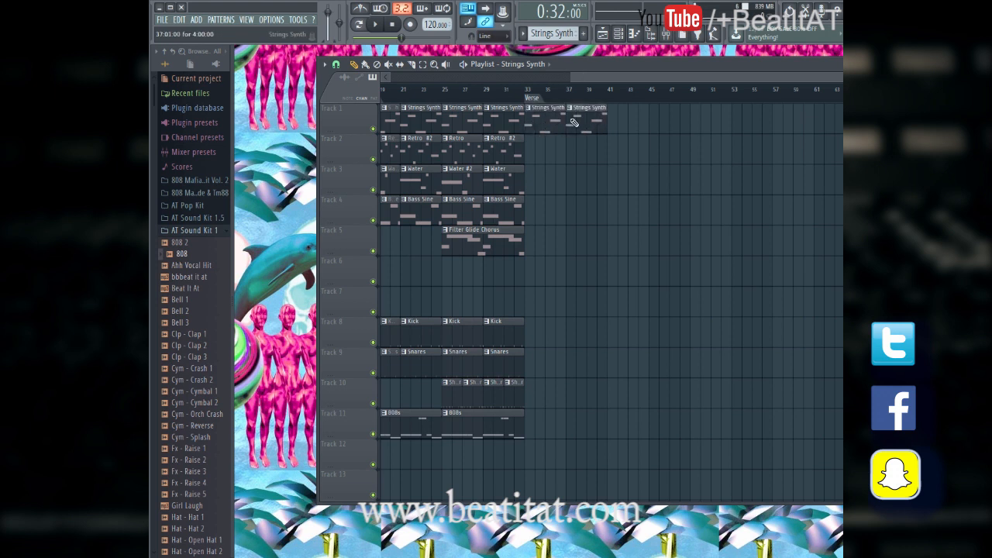
left_click(617, 121)
left_click(656, 126)
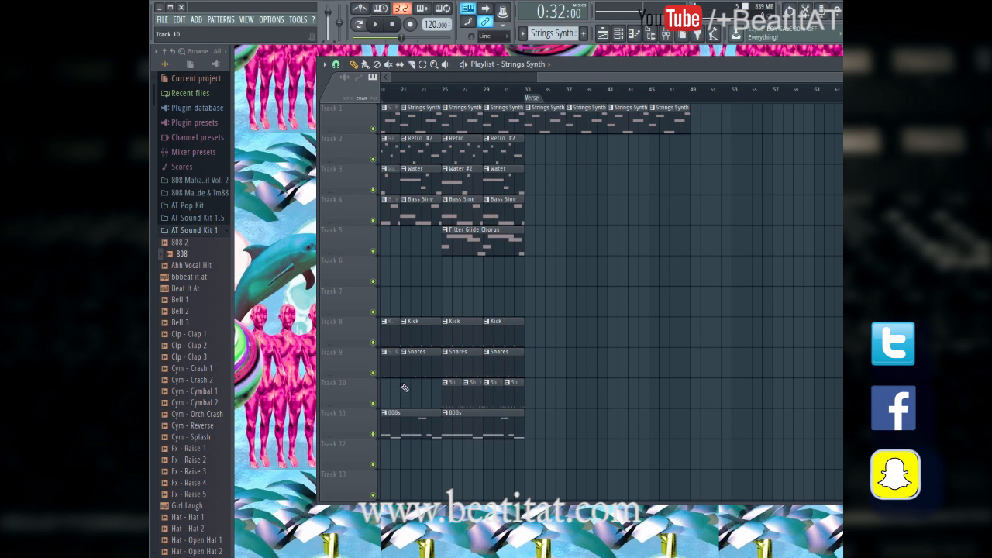
Step: Place Kick clips on Track 8 at bars 33 and 37, and one 808s clip on Track 11 at bar 33
left_click(532, 335)
left_click(583, 337)
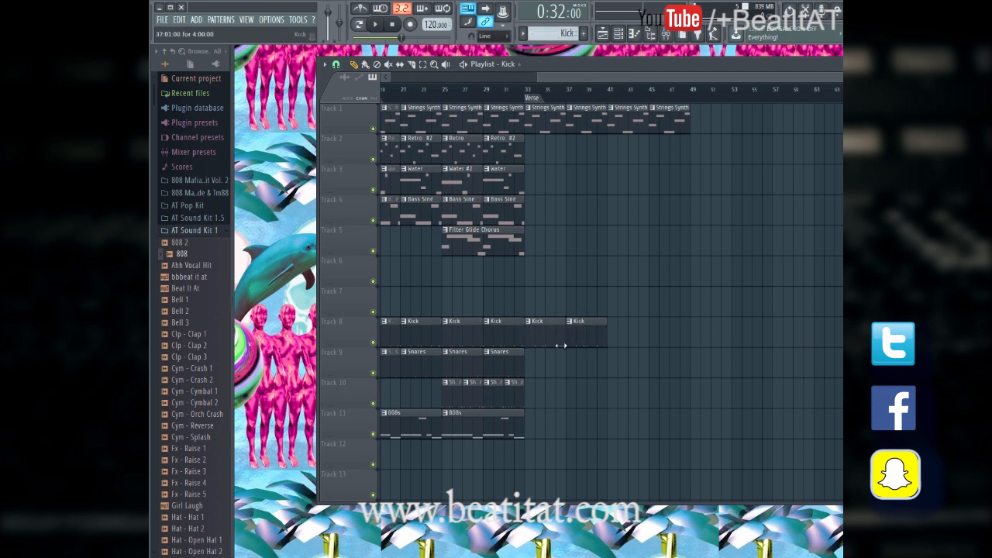
left_click(530, 426)
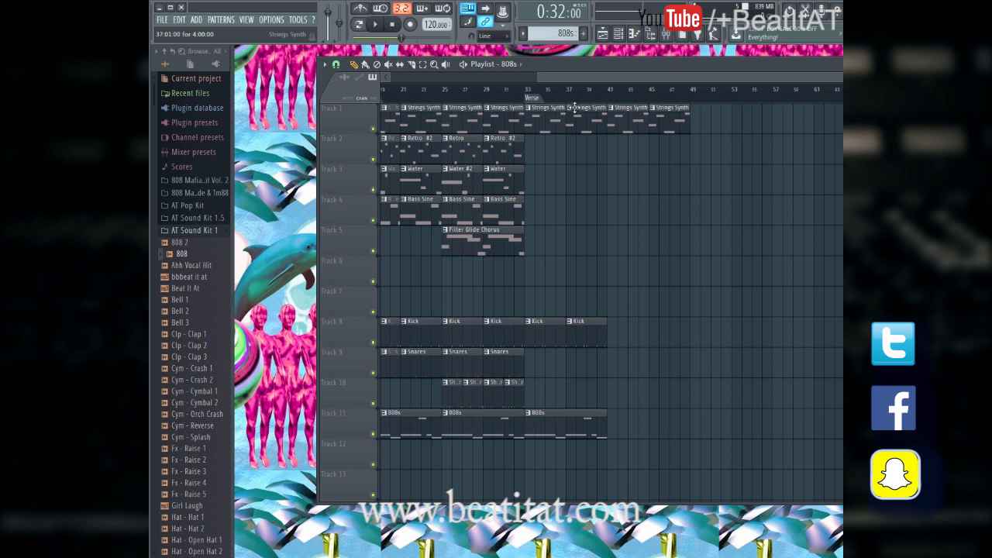
Step: Play from the start of the verse and place two shaker clips on Track 10 at bars 37 and 39
left_click(525, 94)
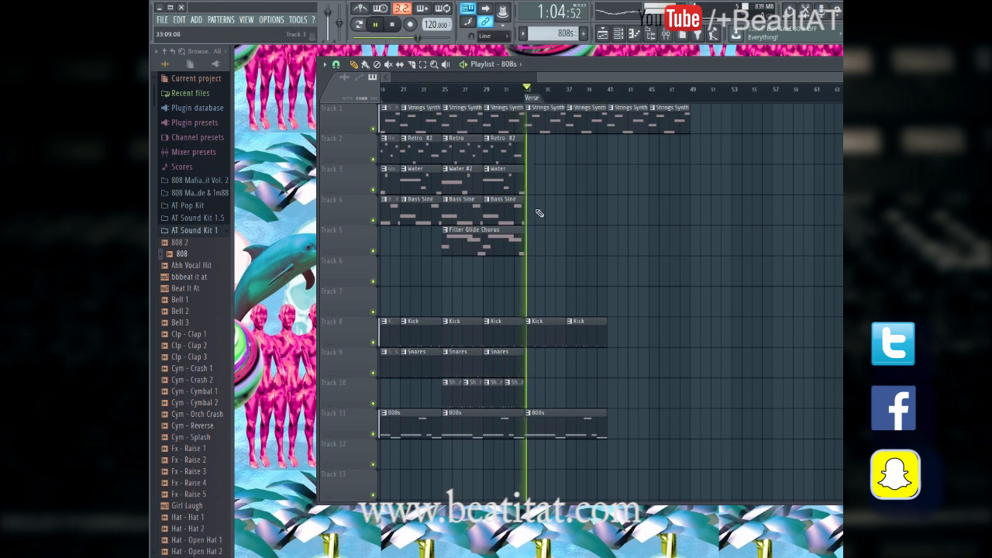
left_click_drag(537, 78, 479, 80)
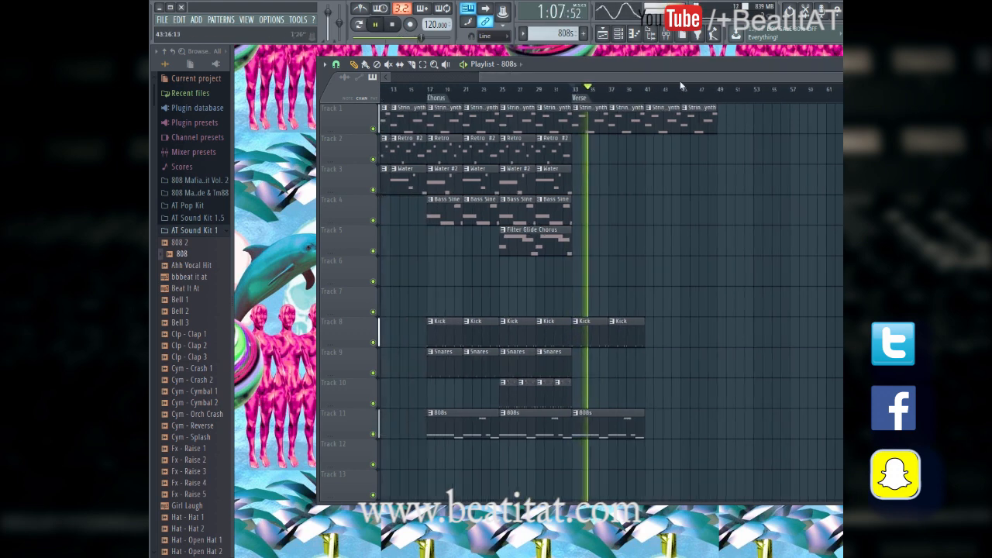
left_click(567, 399)
left_click(629, 400)
left_click(613, 400)
Step: Place Kick clips on Track 8 and Snares clips on Track 9 at bars 41 and 45
left_click(627, 332)
left_click(650, 340)
left_click(682, 336)
left_click(543, 354)
left_click(652, 366)
left_click(688, 364)
Step: Place a Water #2 clip at bar 41 and a Water clip at bar 45 on Track 3
left_click(524, 182)
double_click(660, 186)
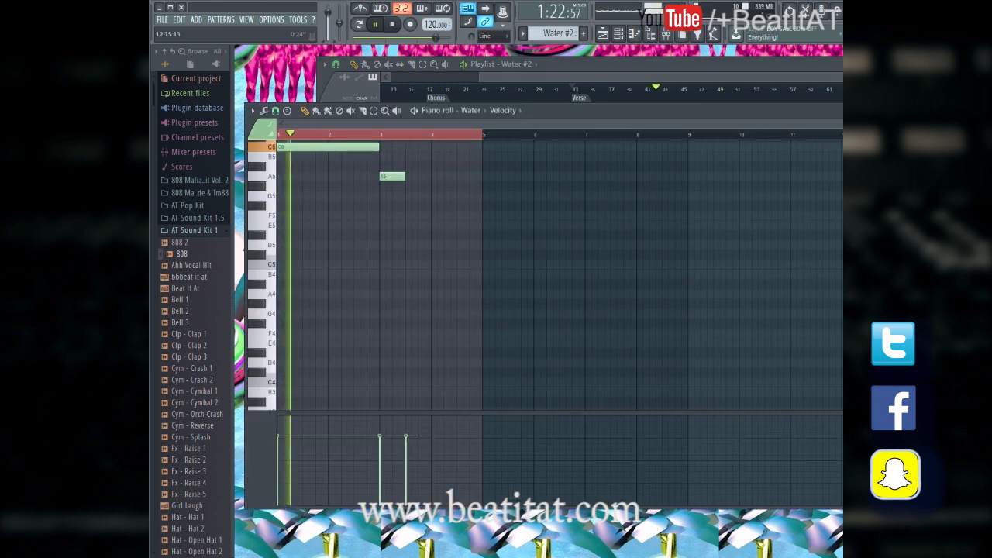
key("F7")
left_click(701, 66)
left_click_drag(672, 186, 668, 185)
left_click(683, 187)
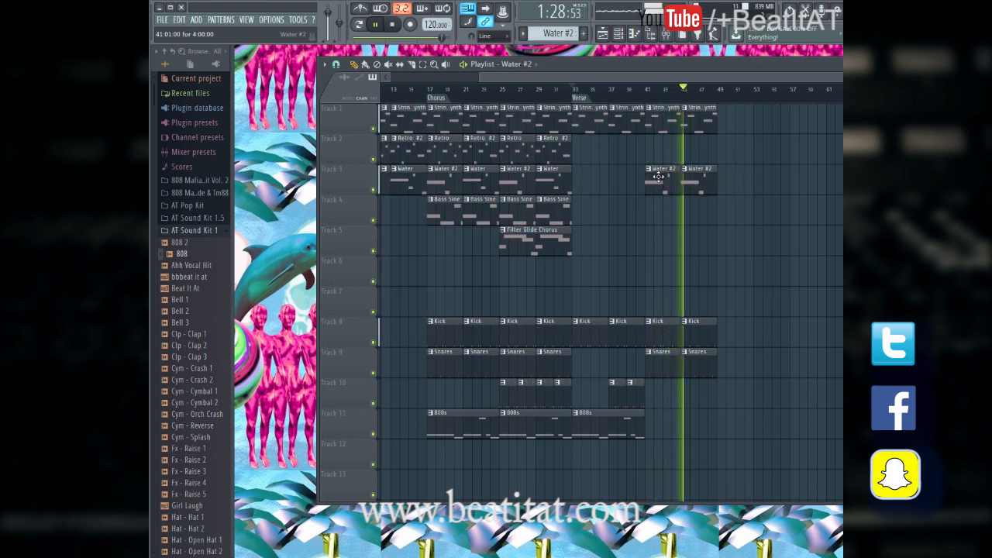
left_click(550, 178)
right_click(691, 185)
left_click_drag(691, 185, 684, 186)
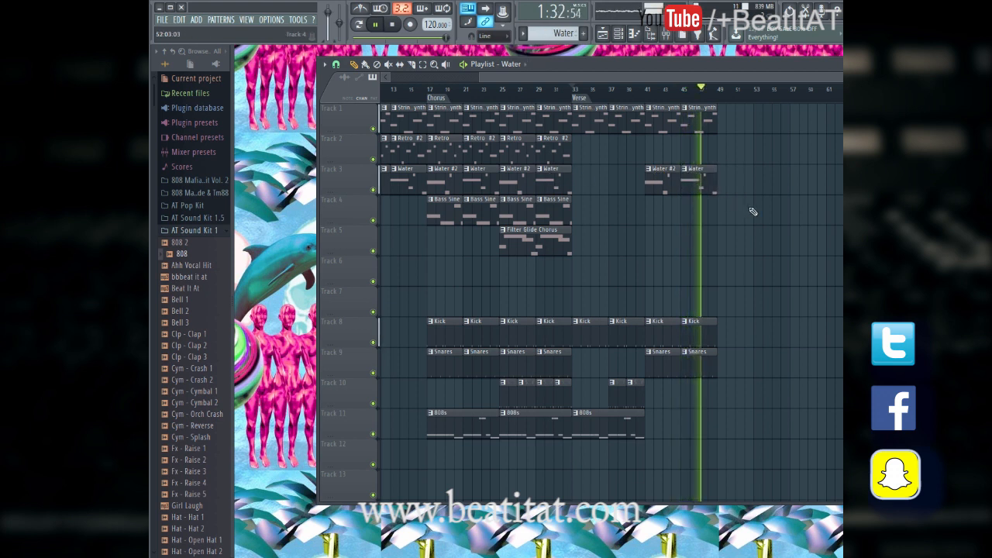
Step: Duplicate all clips in bars 41 to 48 to start at bar 49, stop playback, and move the playhead near the verse's end
left_click_drag(658, 120, 711, 371)
key("ctrl+b")
key("space")
left_click(587, 246)
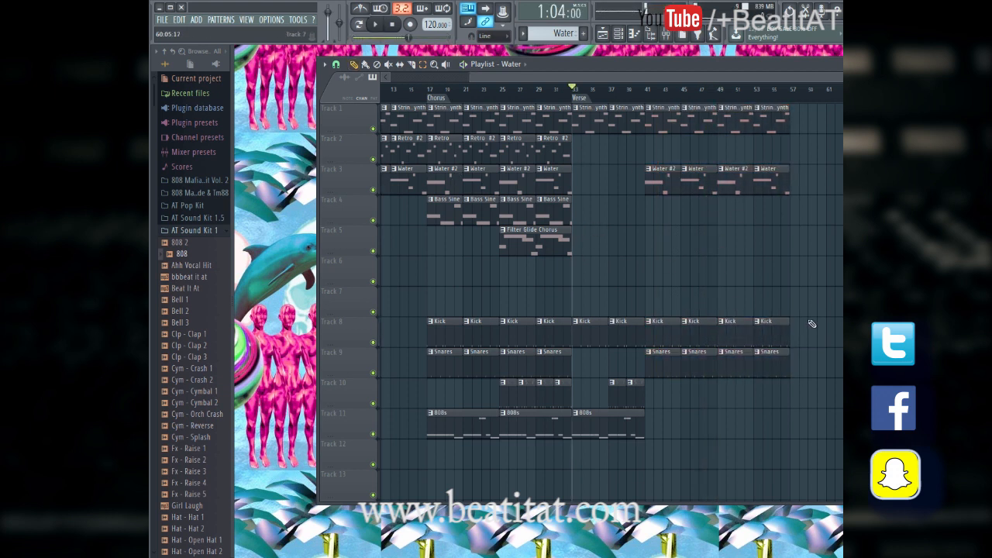
left_click_drag(715, 69, 754, 72)
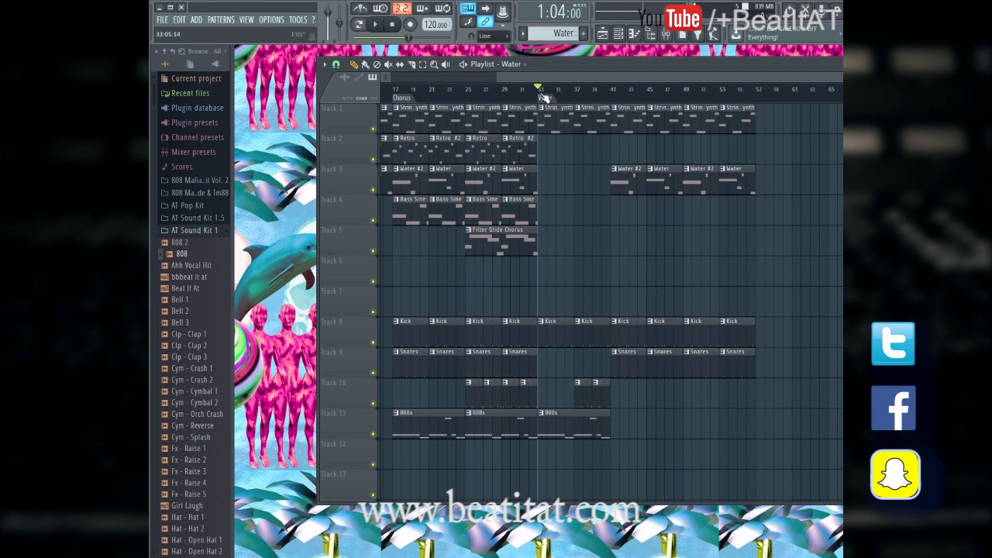
left_click_drag(541, 87, 754, 106)
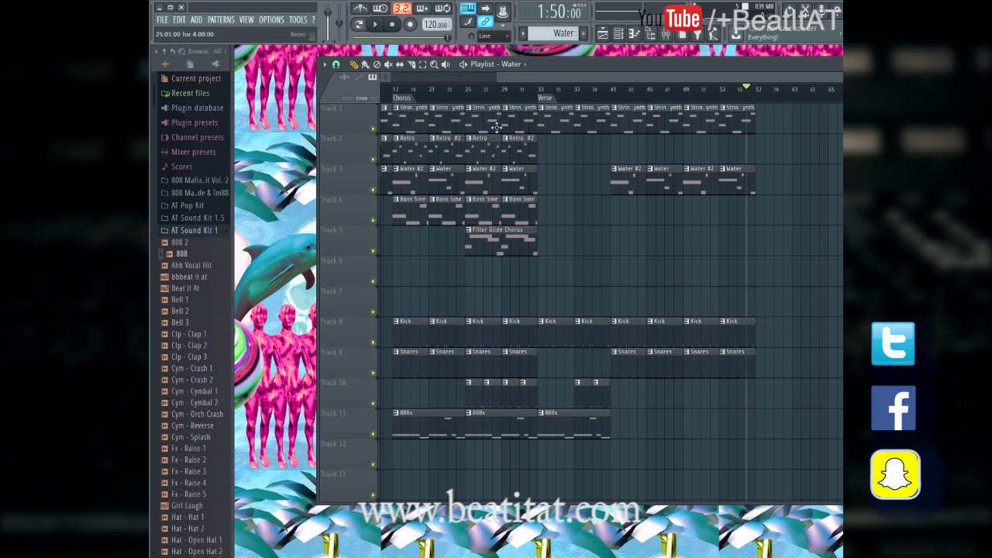
Step: Place a Retro clip at bar 49 and a Retro #2 clip at bar 53 on Track 2, plus an 808s clip at bar 49 on Track 11
left_click(684, 145)
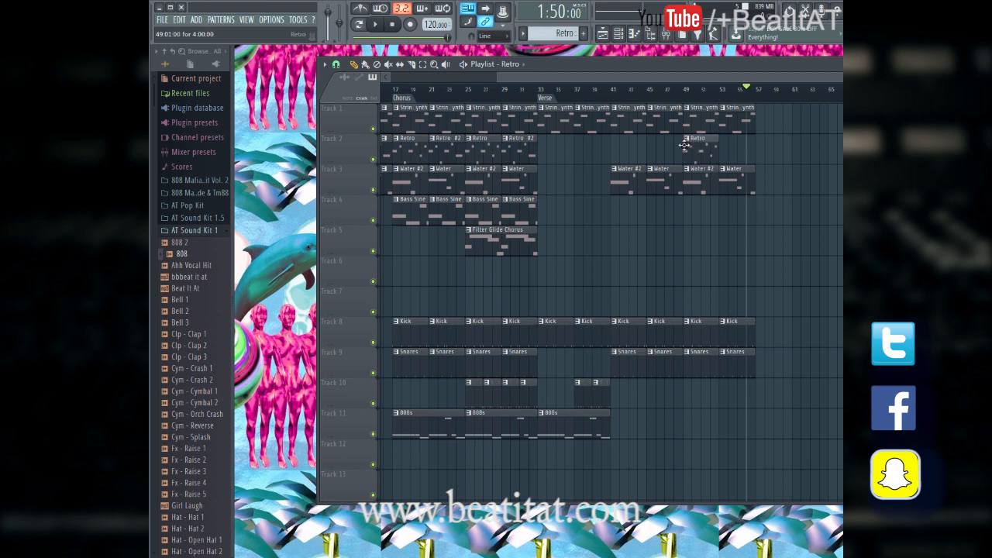
left_click(729, 147)
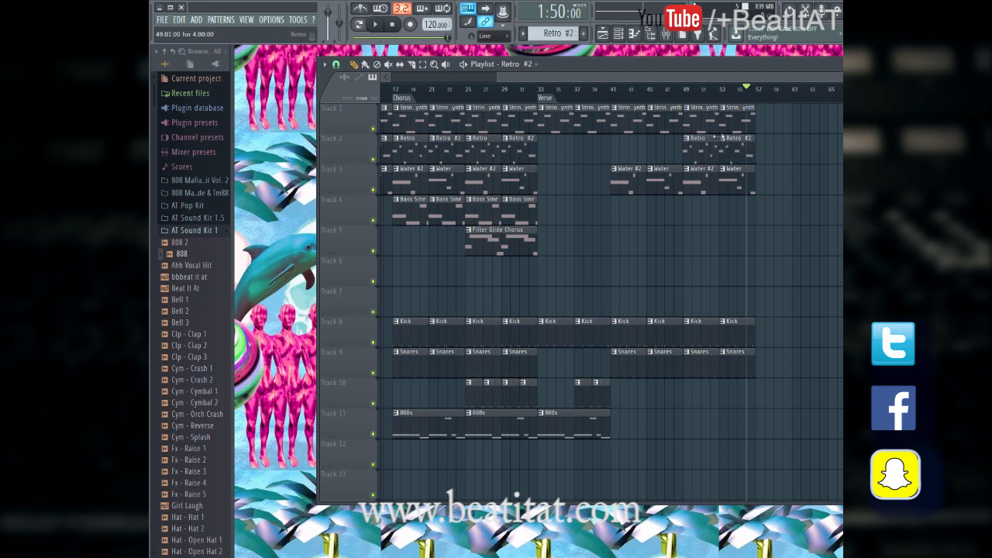
left_click_drag(687, 428, 676, 432)
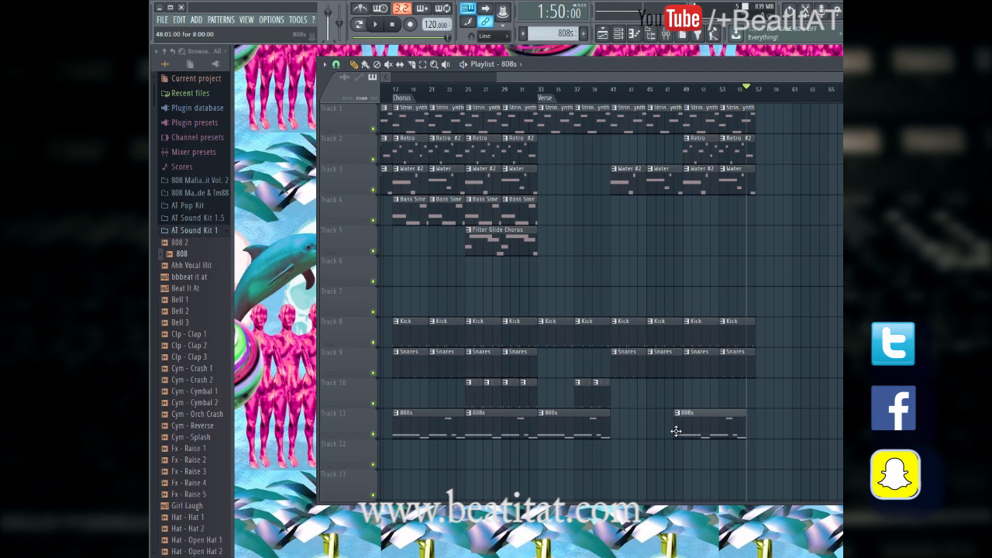
Step: Delete the Strings Synth clips at bars 49 and 53 on Track 1 and play from bar 49
left_click(688, 94)
right_click(703, 110)
right_click(733, 113)
key("space")
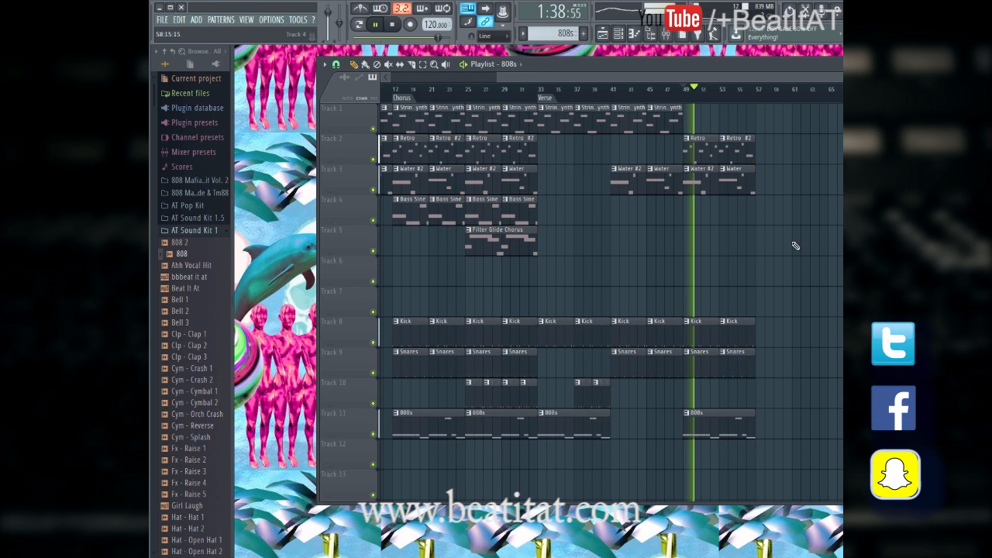
Step: Place two Shaker clips on Track 10 at bars 49 and 51
left_click(600, 403)
left_click_drag(690, 399, 687, 397)
left_click(703, 401)
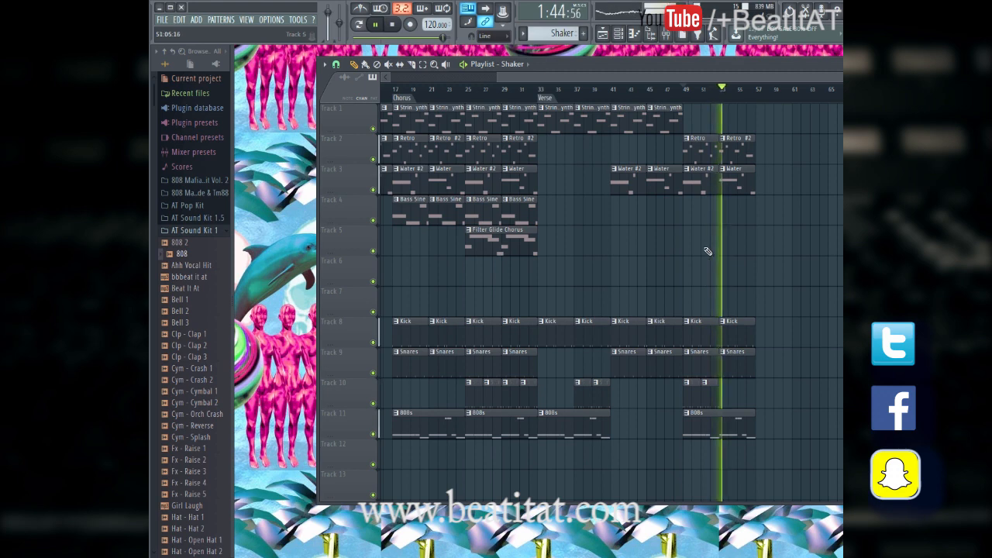
Step: Copy all chorus clips from bars 17 to 32 to start at bar 57, stop playback, and mark the section Chorus 2
scroll(756, 290, "down", 2)
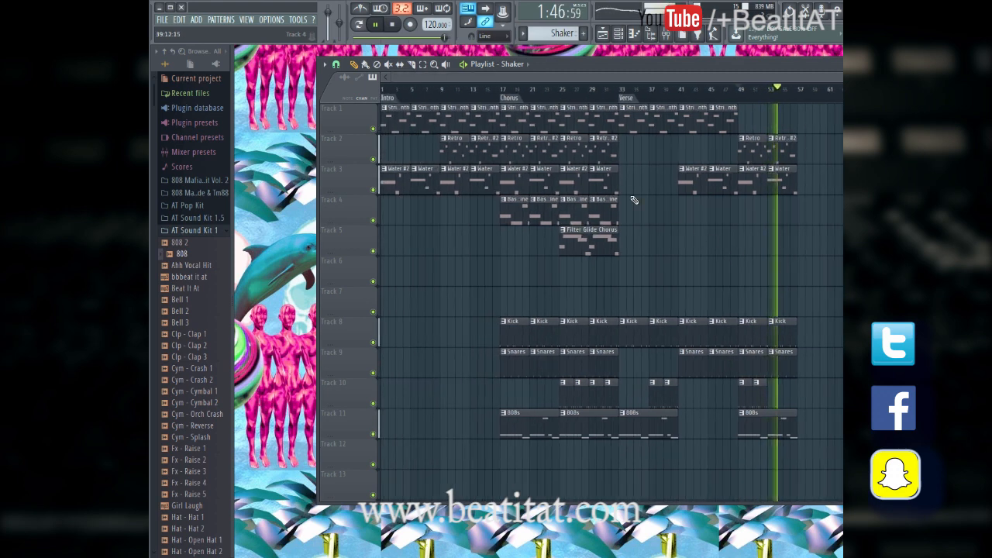
left_click_drag(504, 105, 620, 438)
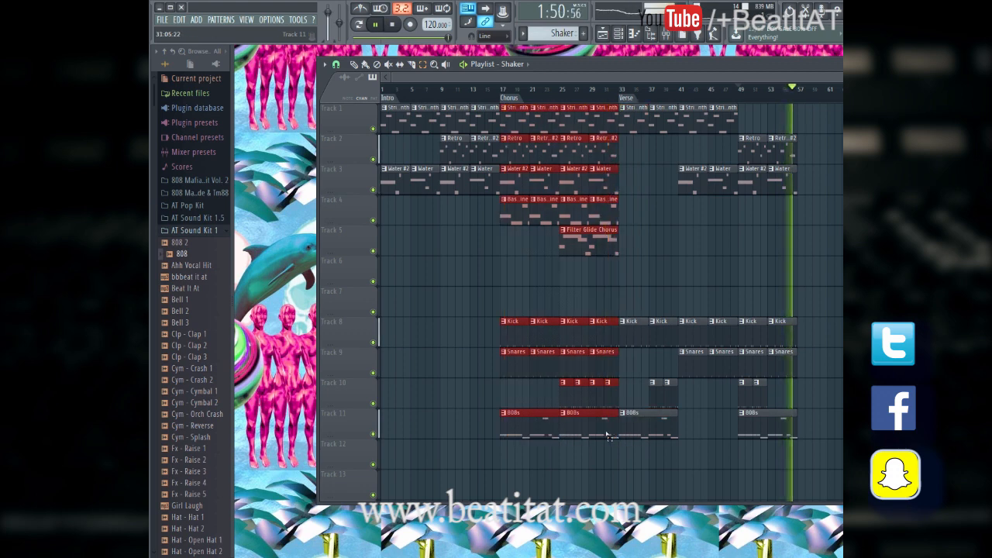
left_click_drag(521, 205, 812, 204)
key("space")
left_click_drag(713, 76, 991, 76)
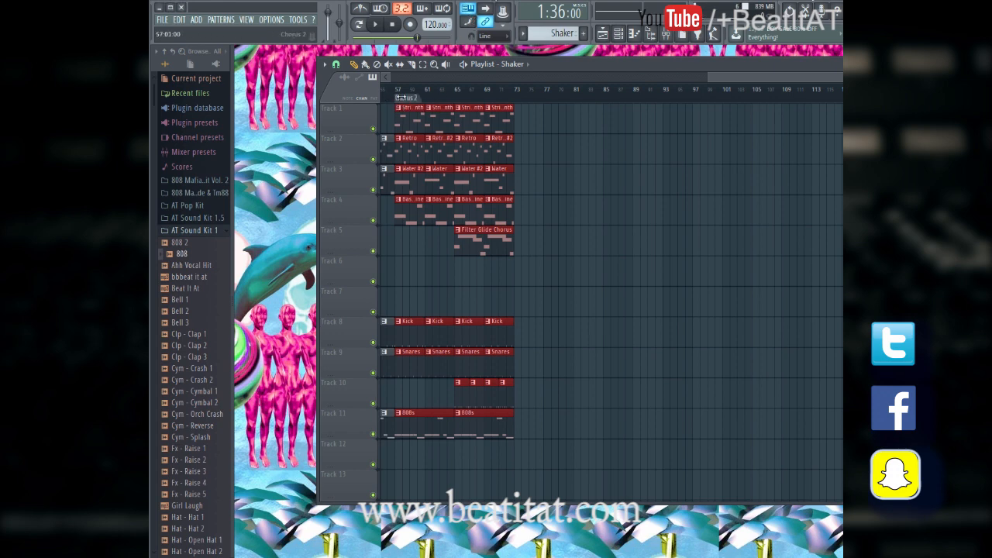
left_click_drag(716, 77, 361, 130)
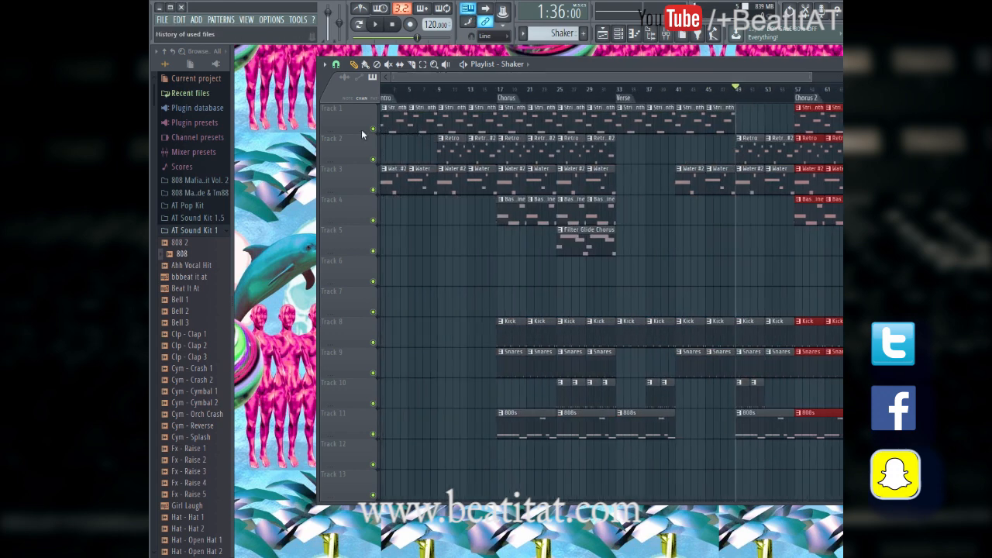
Step: Deselect the copied clips and play the arrangement from bar 49 into Chorus 2
left_click(633, 248, "ctrl")
left_click(621, 89)
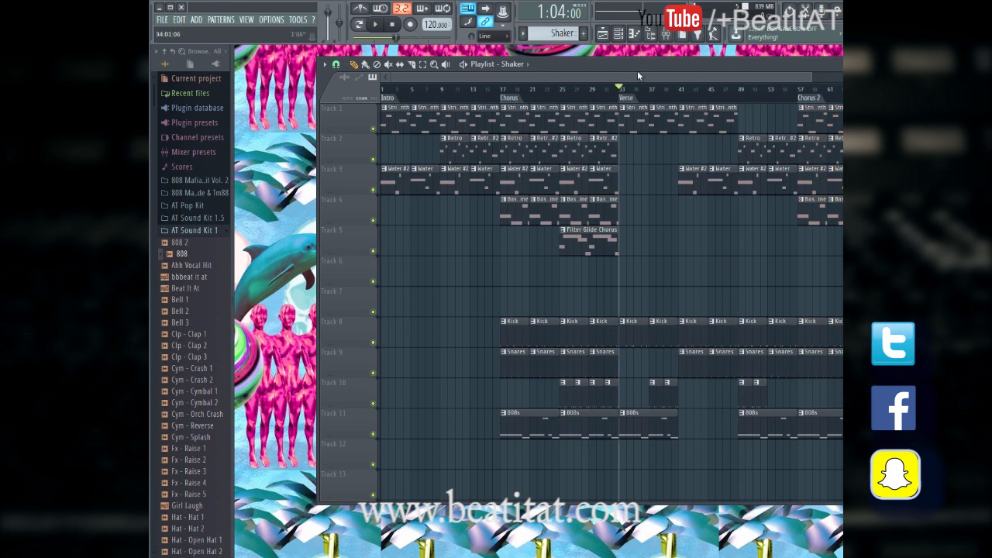
left_click_drag(619, 93, 742, 105)
key("space")
left_click_drag(740, 69, 610, 72)
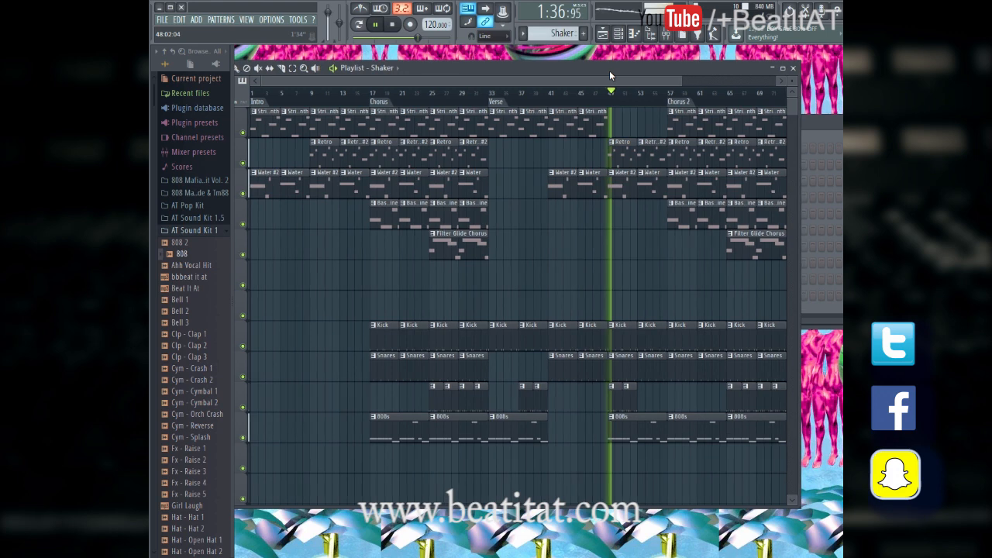
left_click_drag(680, 79, 778, 82)
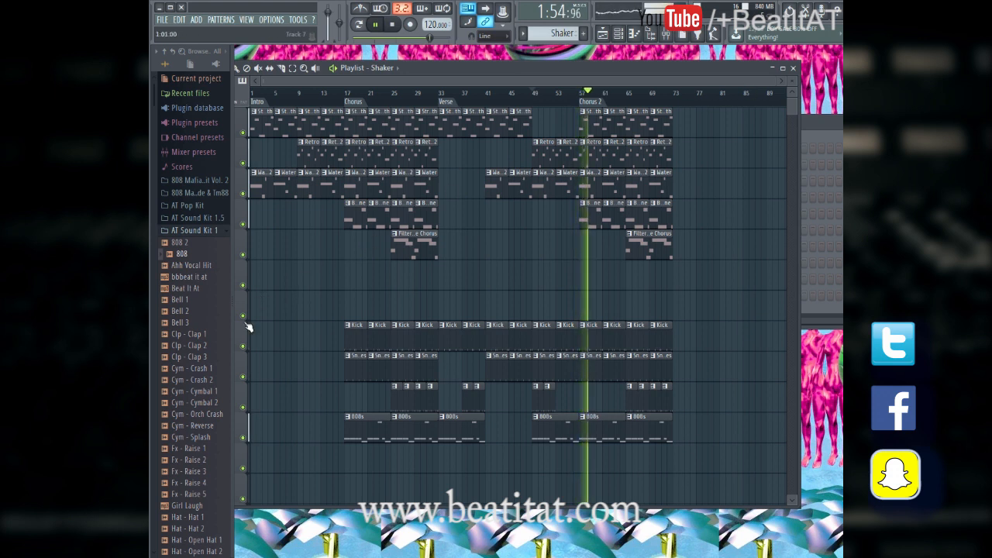
Step: Audition the Cym - Cymbal 2 and Cym - Cymbal 1 samples from AT Sound Kit 1, and stop playback
left_click(217, 401)
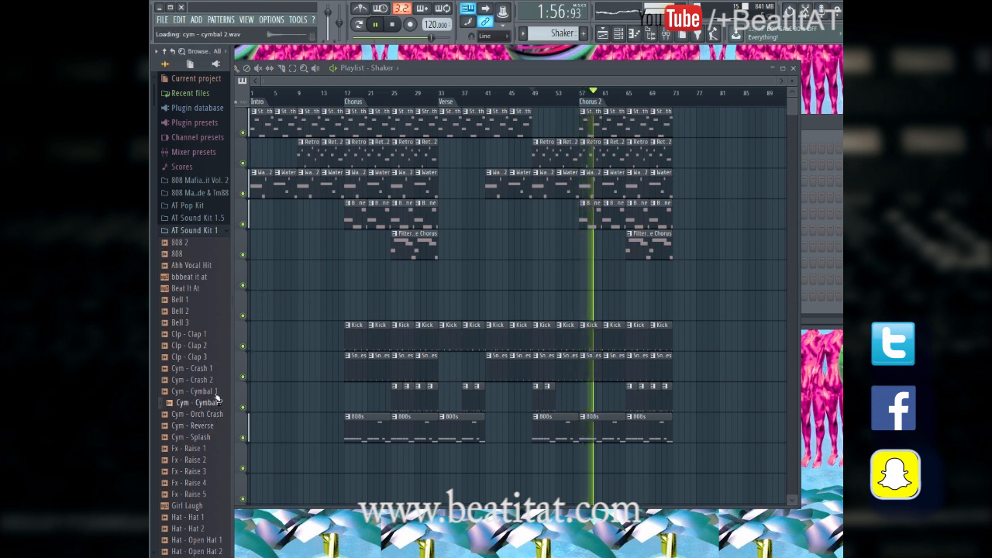
left_click(217, 392)
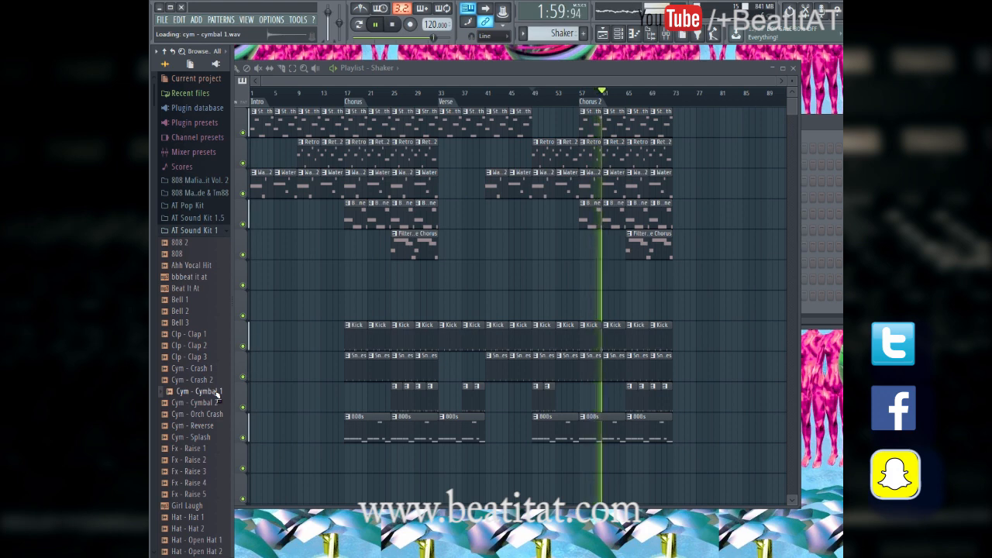
key("space")
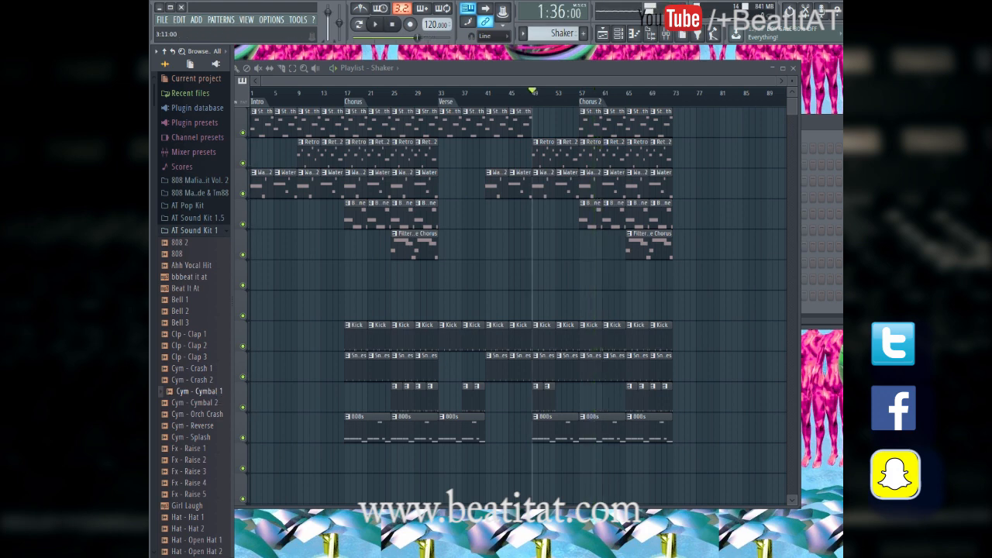
Step: Create a new empty pattern and add the Cym - Cymbal 1 sample as a channel below the 808
key("F6")
key("F4")
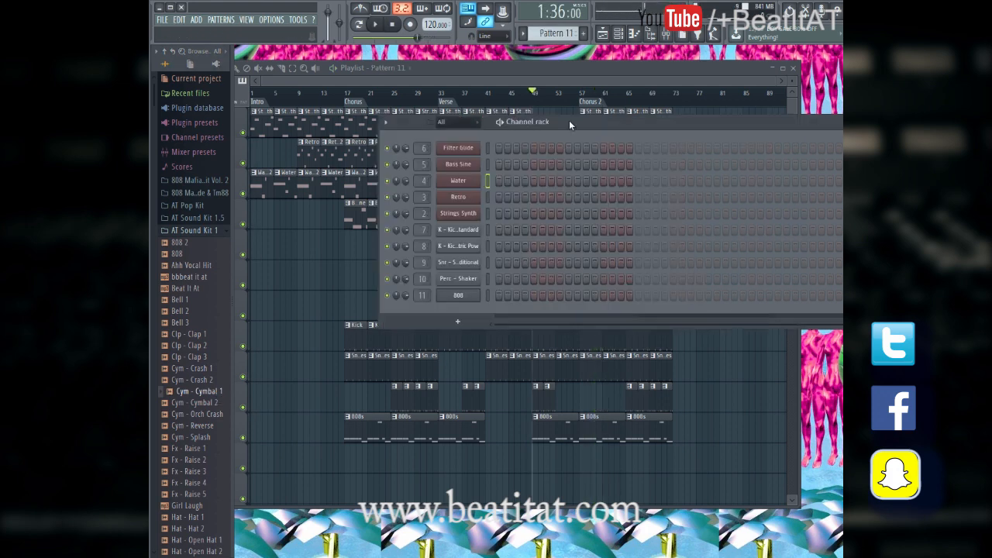
left_click_drag(493, 321, 460, 301)
left_click(197, 232)
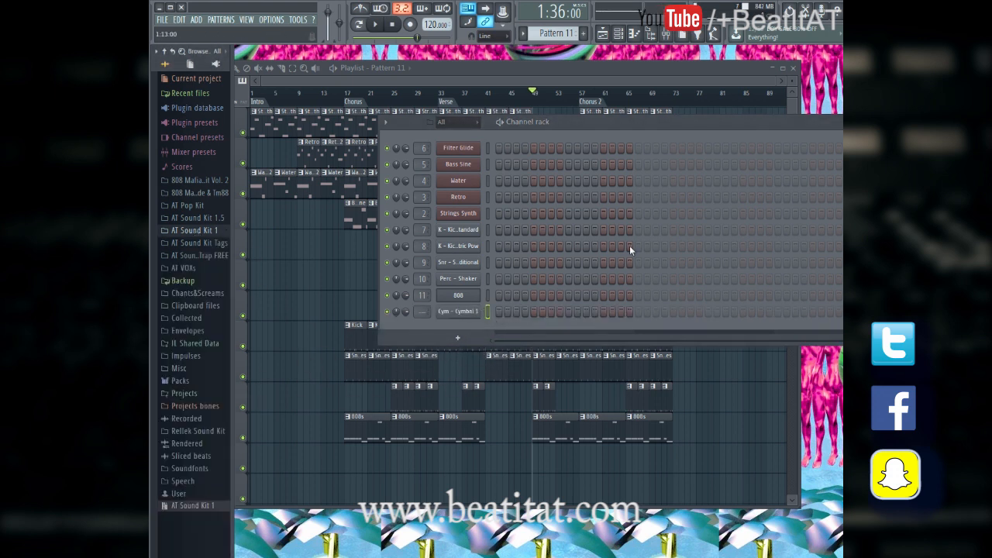
Step: Program Cym - Cymbal 1 hits on the fifth step of each of the pattern's four bars: steps 5, 21, 37 and 53
left_click(533, 311)
left_click(673, 311)
left_click_drag(693, 122, 518, 119)
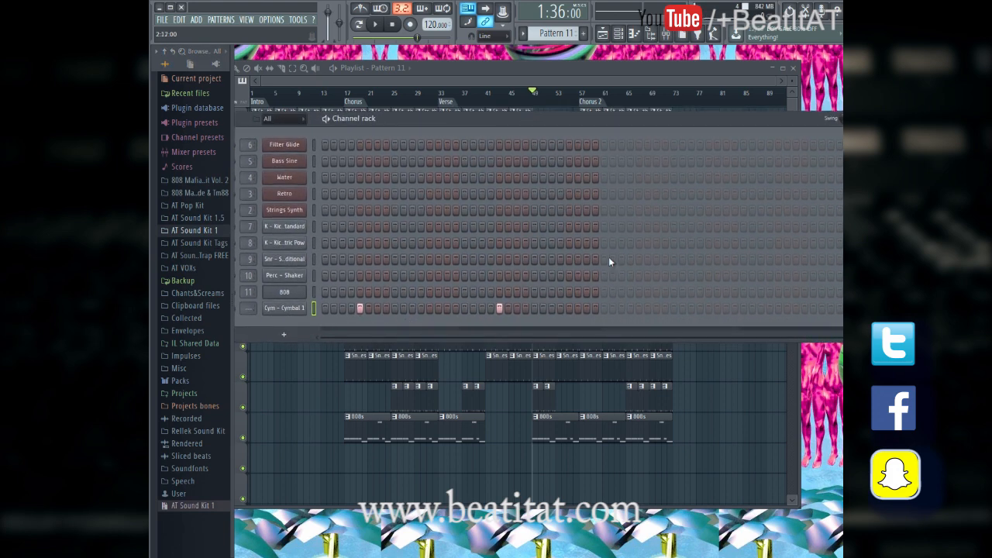
left_click(640, 310)
left_click(778, 309)
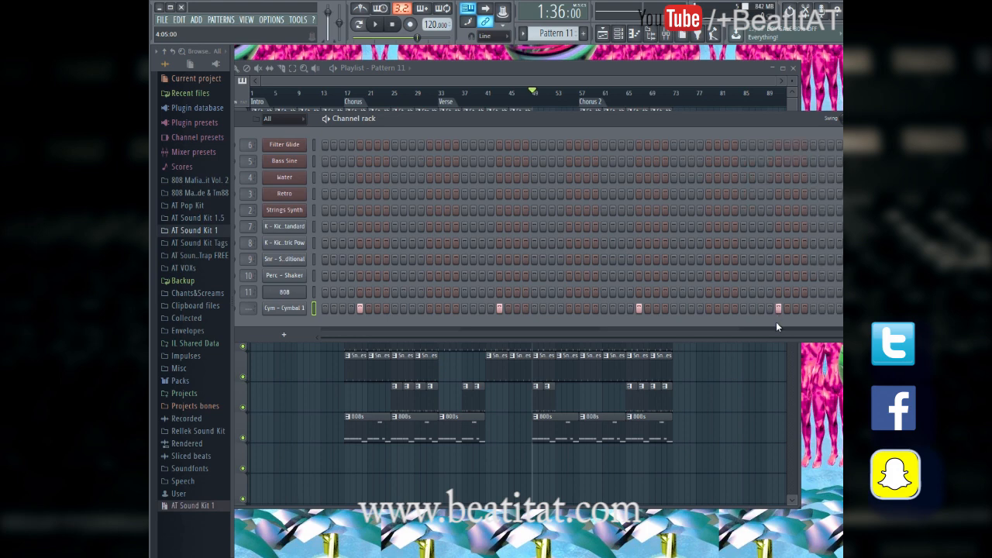
Step: Place four clips of the cymbal pattern on Track 7 at bars 57, 61, 65 and 69
left_click(750, 478)
left_click_drag(596, 467, 603, 310)
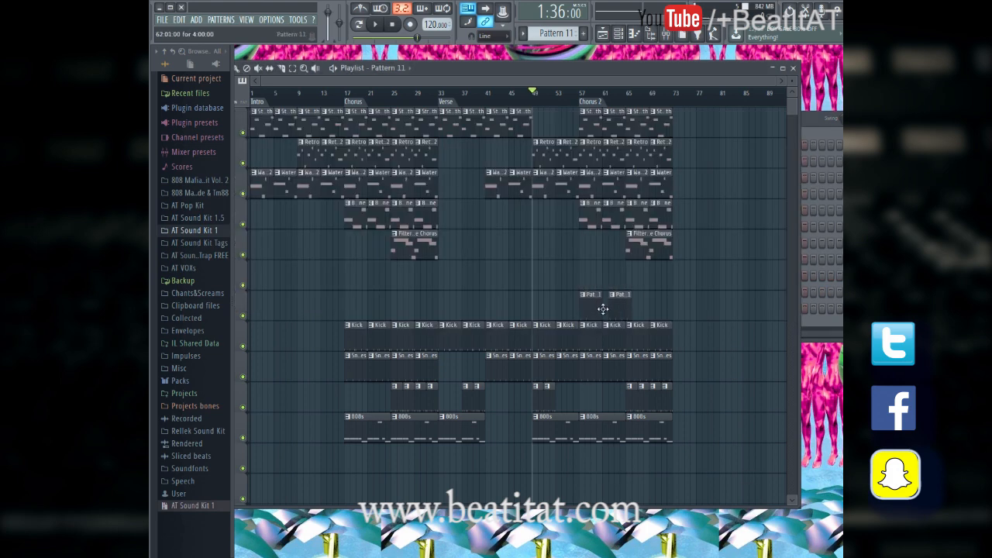
left_click(636, 310)
left_click(660, 309)
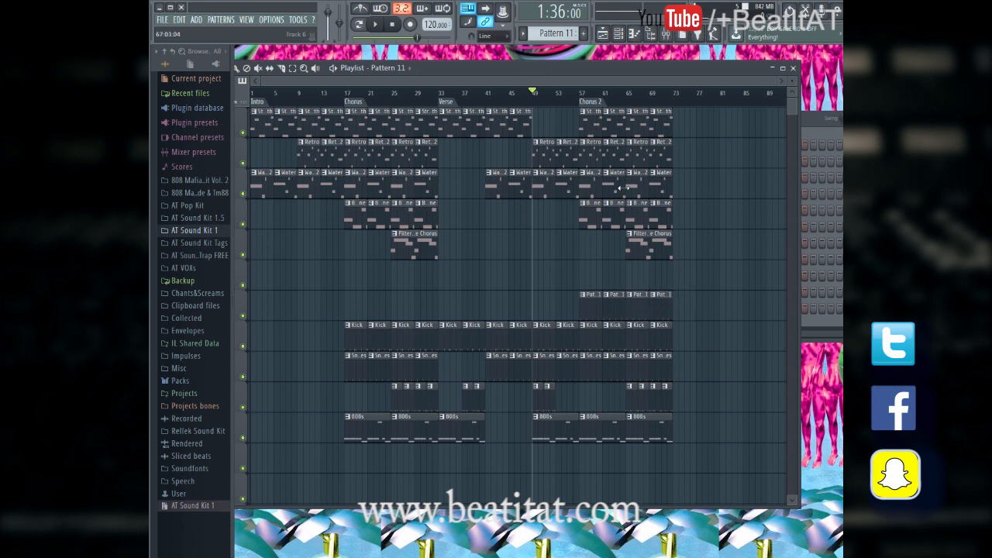
Step: Rename the cymbal pattern as Cymbals and play from the start of Chorus 2 at bar 57
left_click(584, 97)
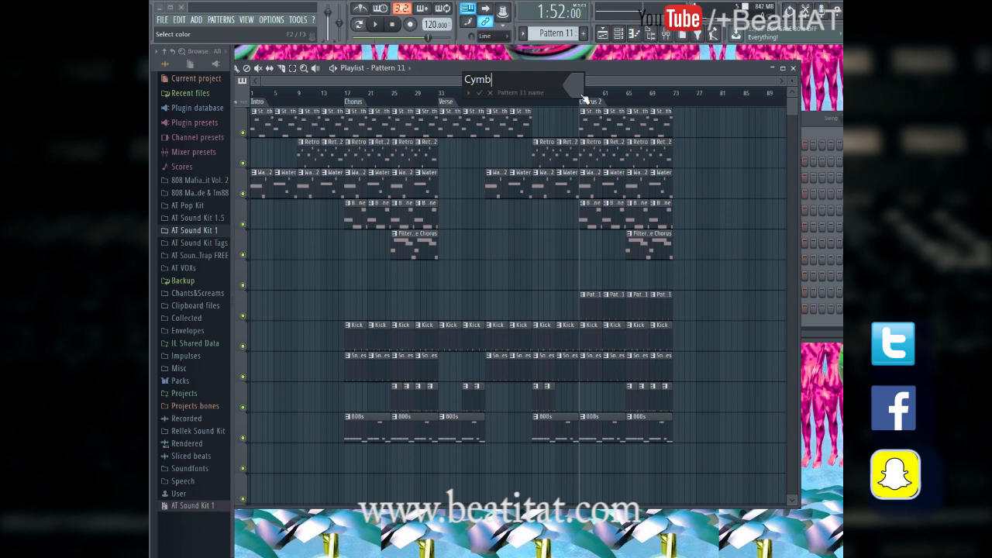
key("Return")
key("space")
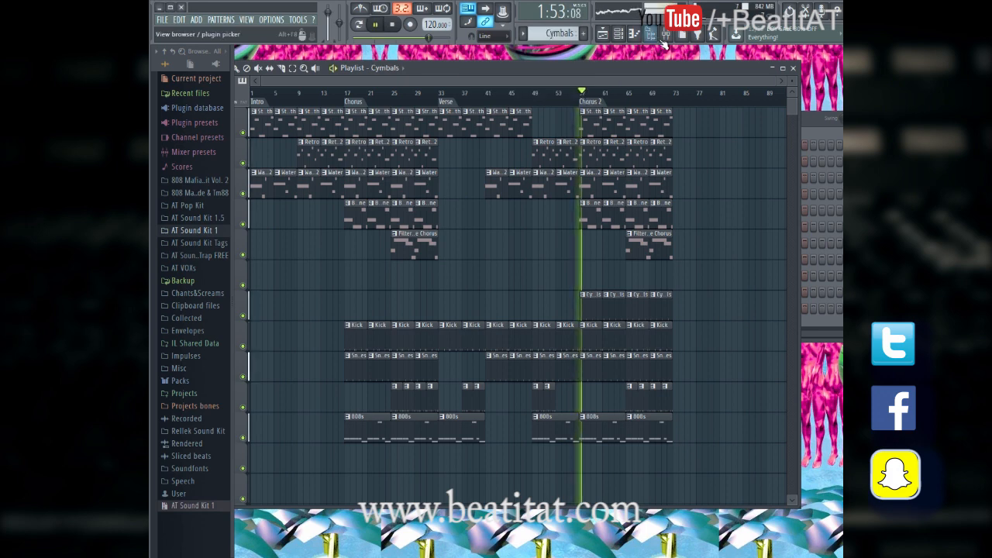
Step: Route the Cym - Cymbal 1 channel to mixer track 12 and lower that track's volume to about -5 dB
left_click(807, 115)
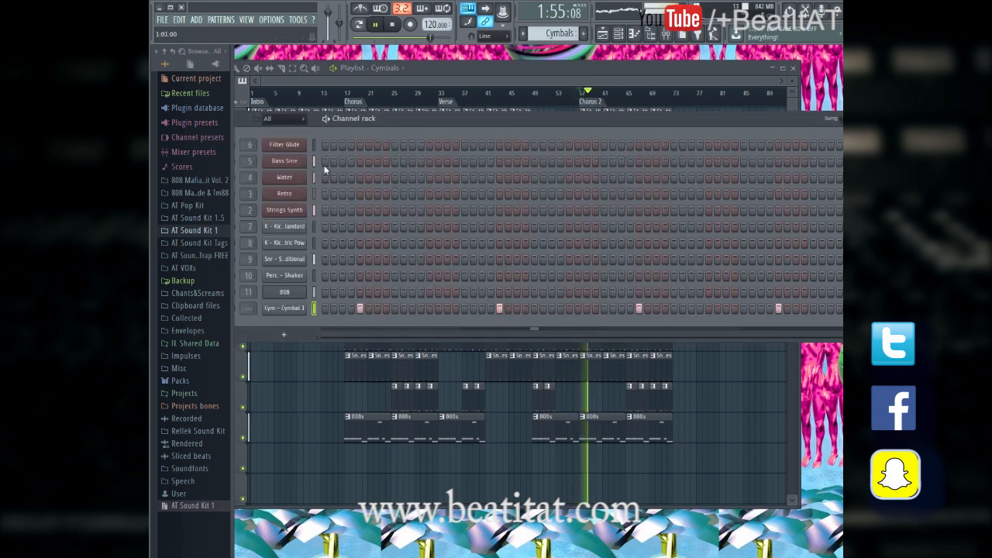
left_click(282, 309)
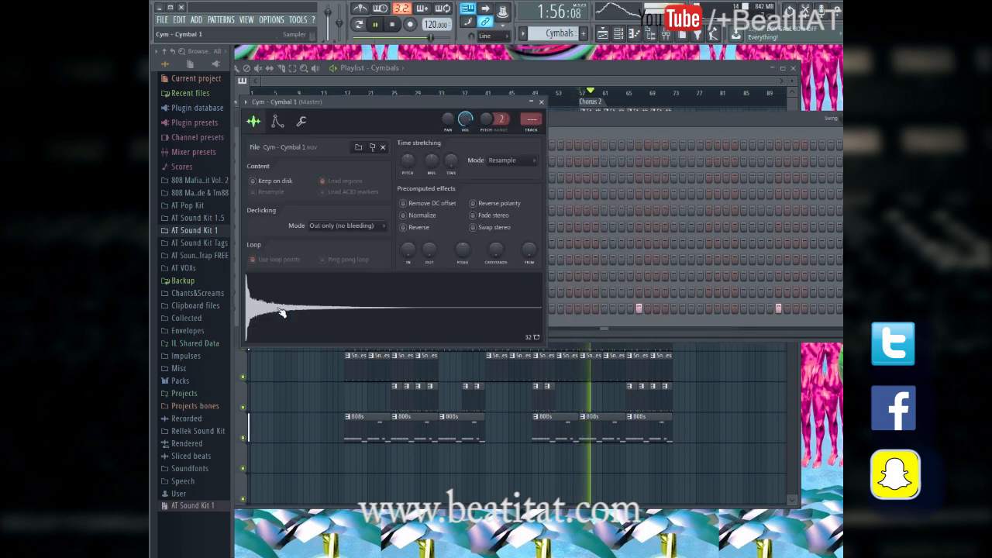
left_click(529, 132)
left_click_drag(462, 325, 466, 380)
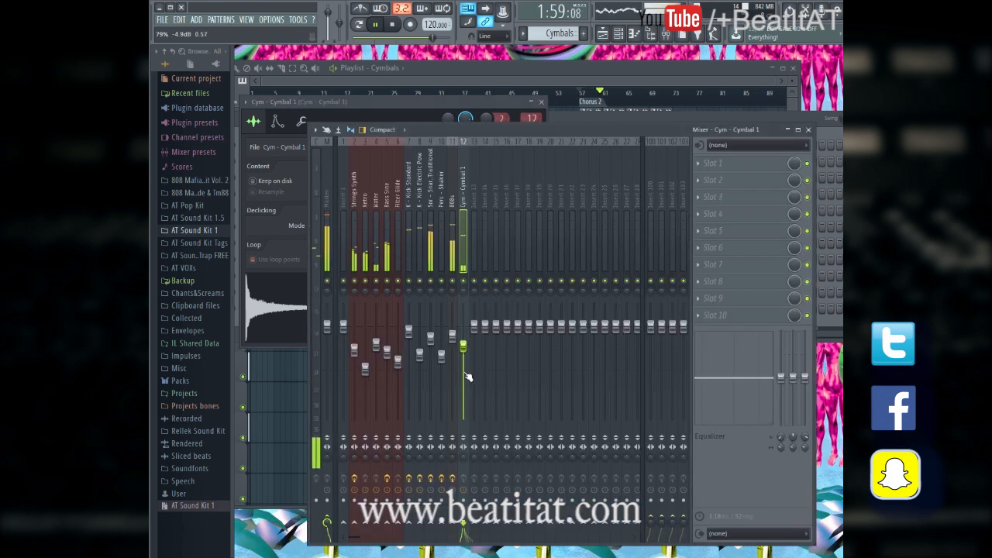
Step: Add Fruity parametric EQ 2 in slot 1 of the cymbal's mixer track, adjust its EQ bands, and close the plugin and sampler windows
left_click(707, 163)
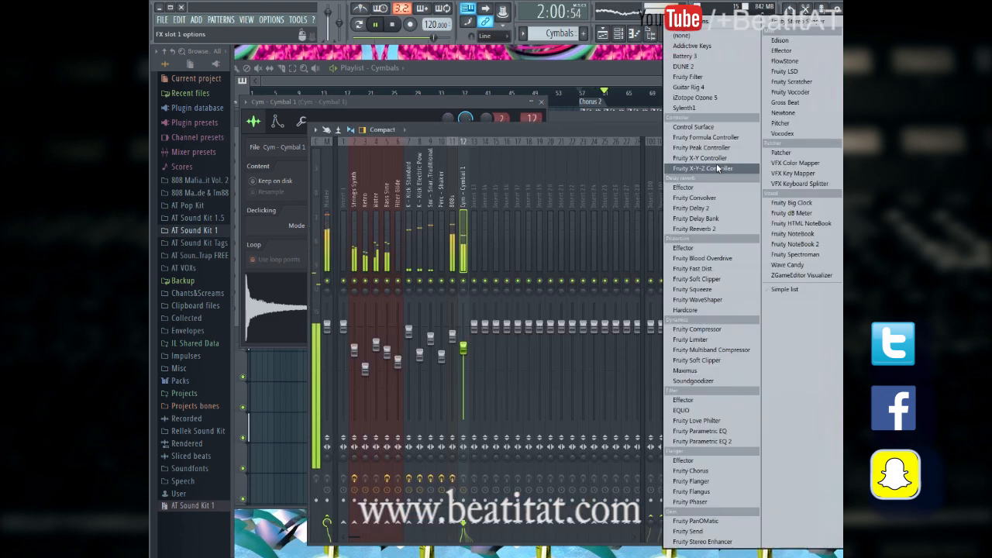
left_click(687, 442)
left_click_drag(328, 241, 431, 254)
mouse_move(465, 219)
left_mouse_down()
mouse_move(489, 222)
mouse_move(465, 219)
mouse_move(474, 214)
left_mouse_up()
left_click(602, 130)
left_click(542, 102)
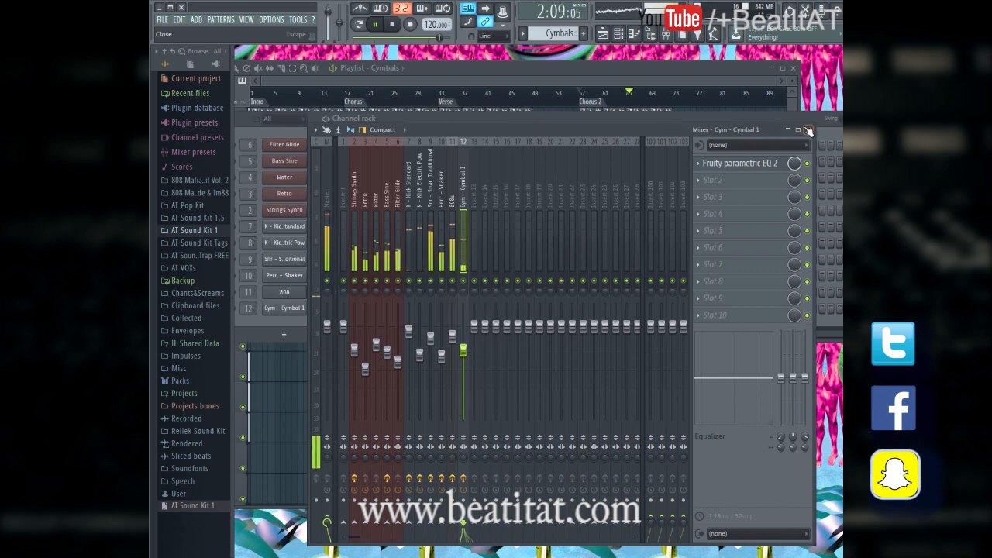
Step: Add Fruity Reeverb 2 in slot 2 of the cymbal's mixer track and return to the playlist
left_click(735, 185)
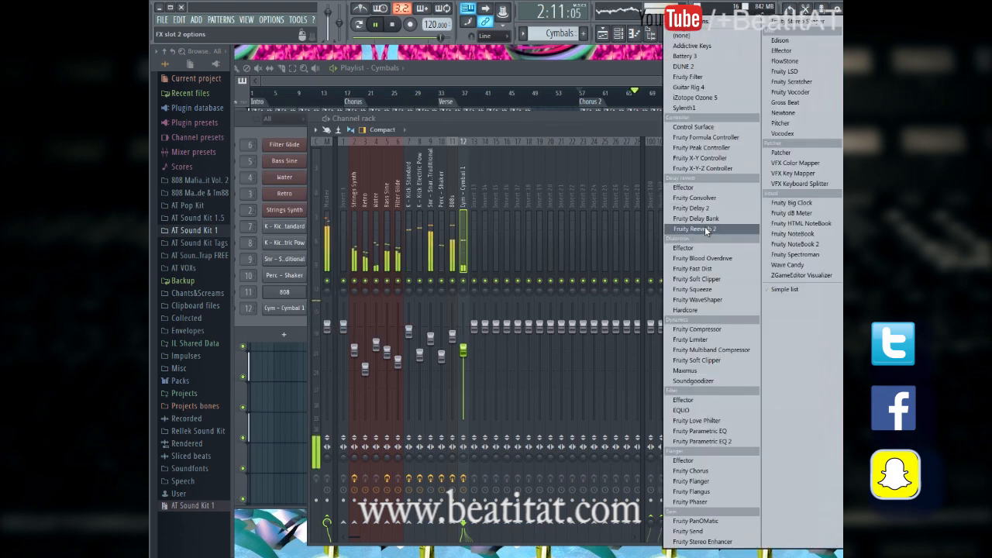
left_click(702, 230)
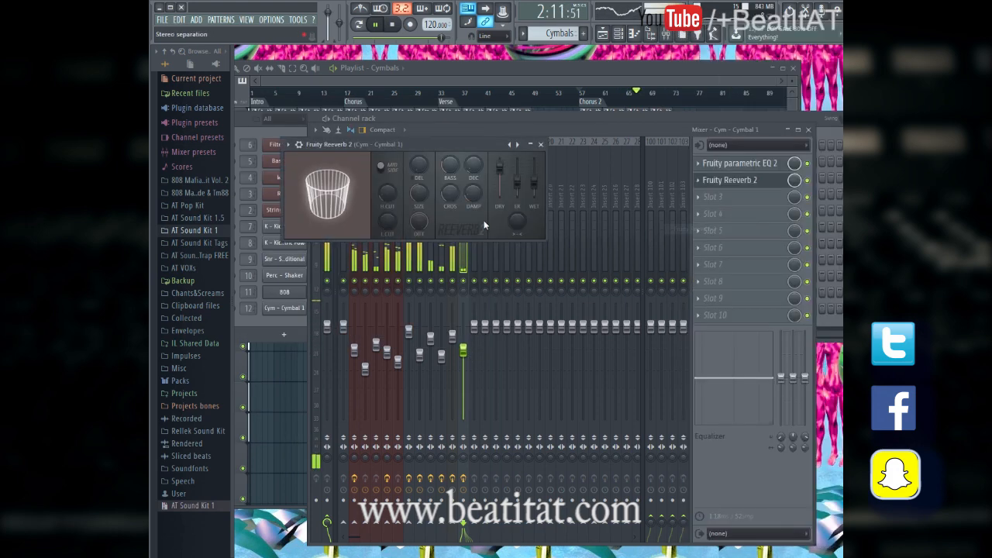
left_click(541, 144)
left_click(808, 130)
left_click(891, 119)
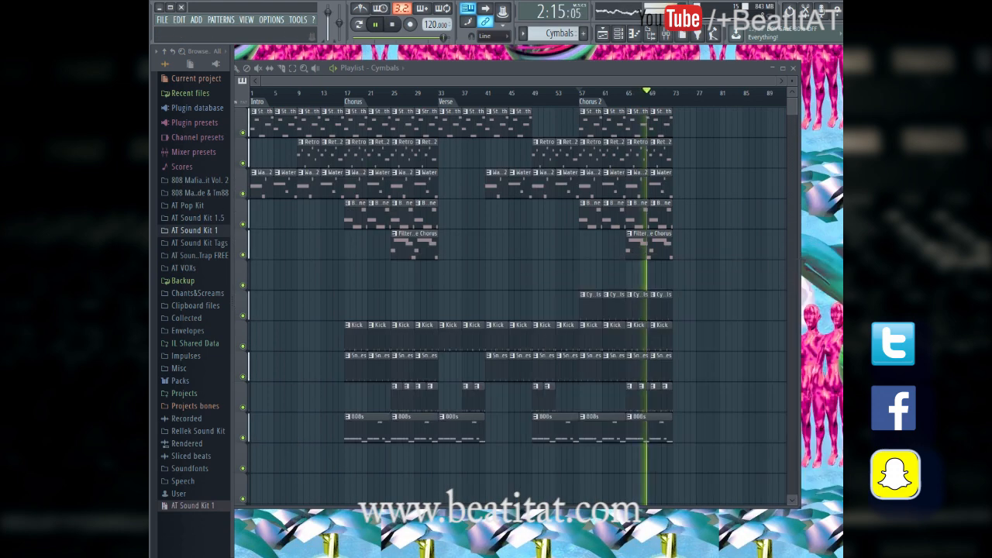
Step: Duplicate all Verse and Chorus 2 clips from bar 33 to bar 73 and align the copy to start at bar 73
left_click_drag(522, 79, 768, 80)
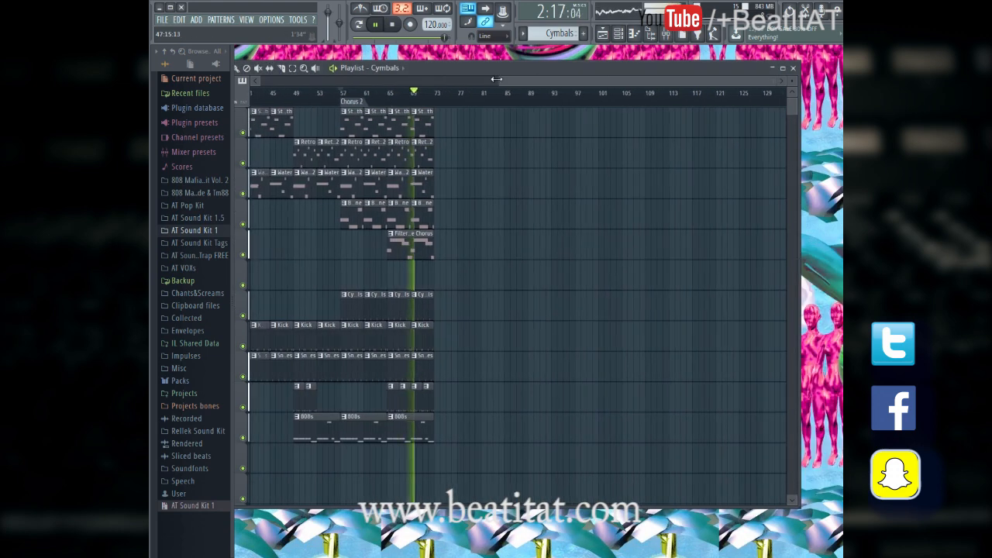
left_click_drag(497, 79, 256, 80)
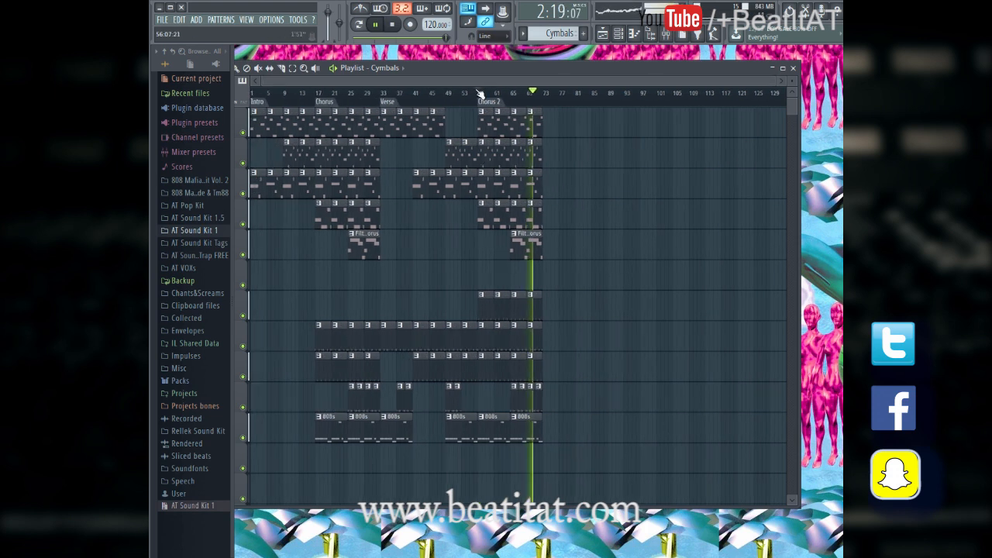
left_click_drag(386, 108, 591, 450)
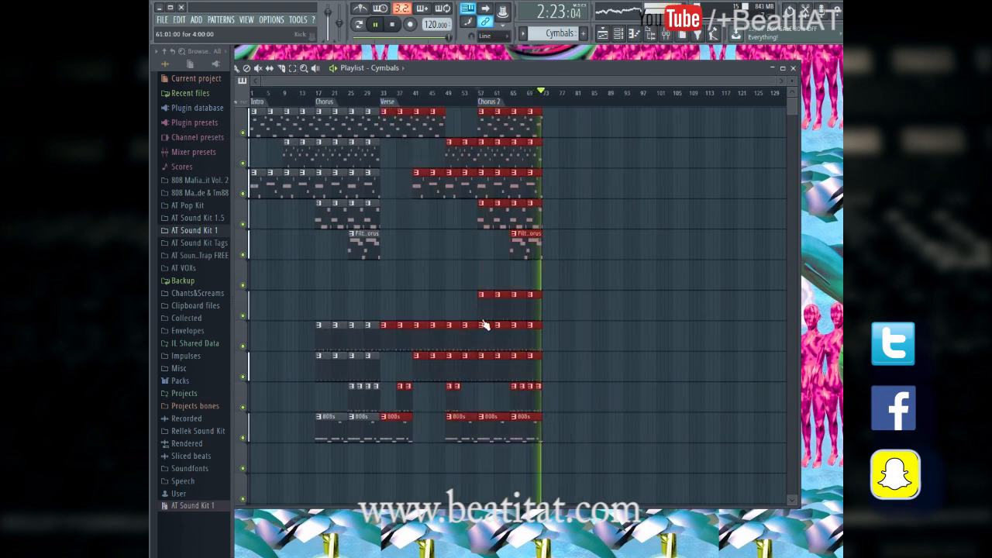
key("ctrl+b")
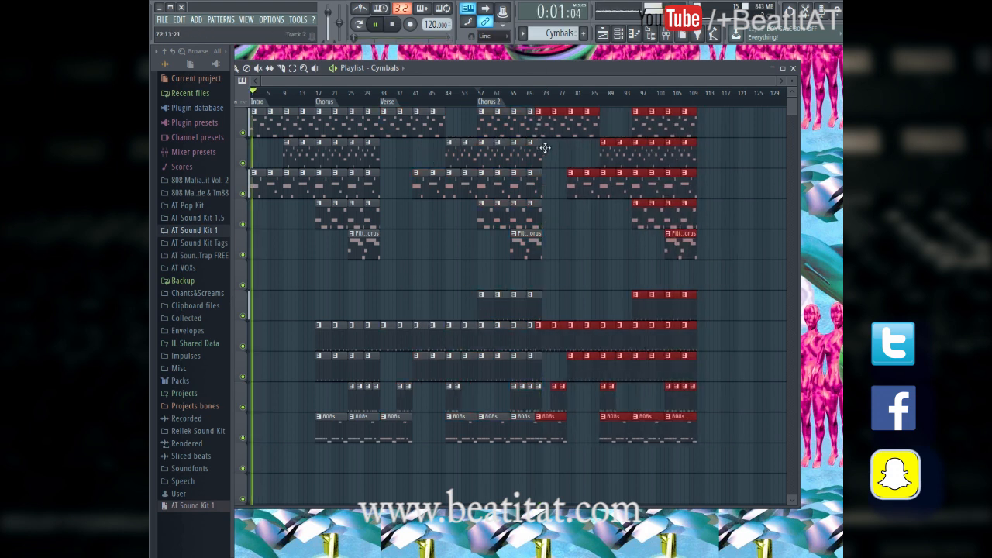
left_click_drag(556, 148, 550, 145)
Step: Play the end of the duplicated chorus from about bar 109 and clear the clip selection
left_click(694, 92)
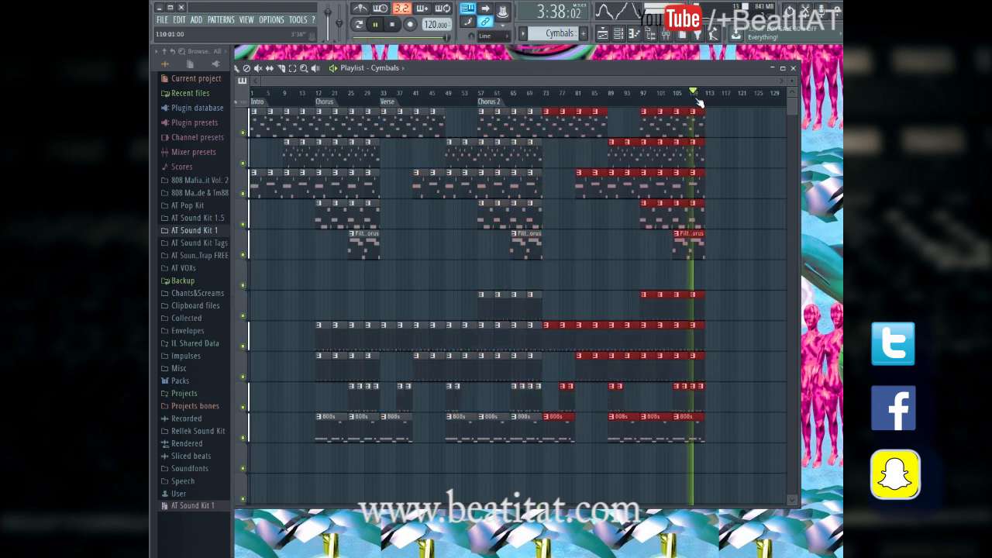
left_click(733, 127)
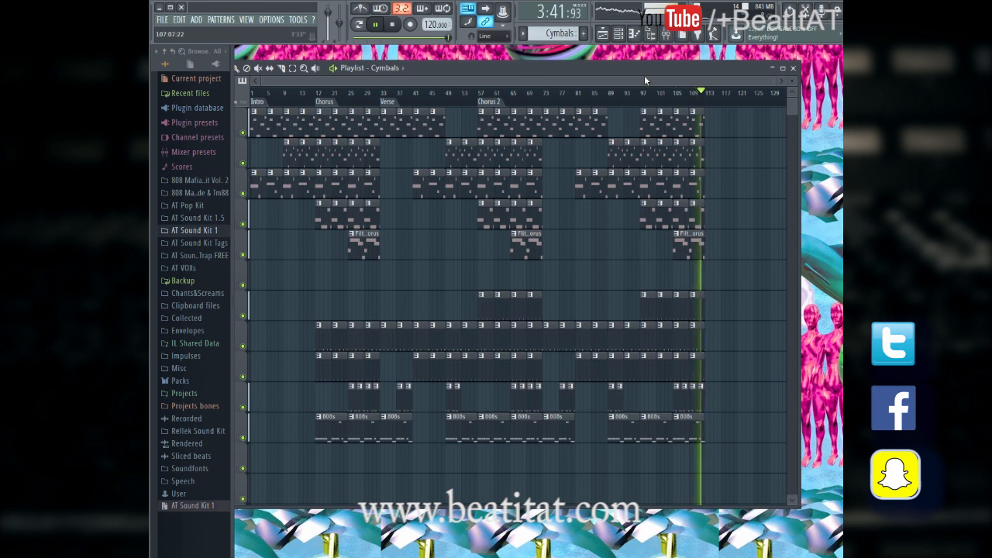
key("space")
Step: Add the time markers Verse 2 at bar 73 and Chorus 3 at bar 97 in the playlist
left_click(544, 93)
left_click_drag(524, 80, 808, 93)
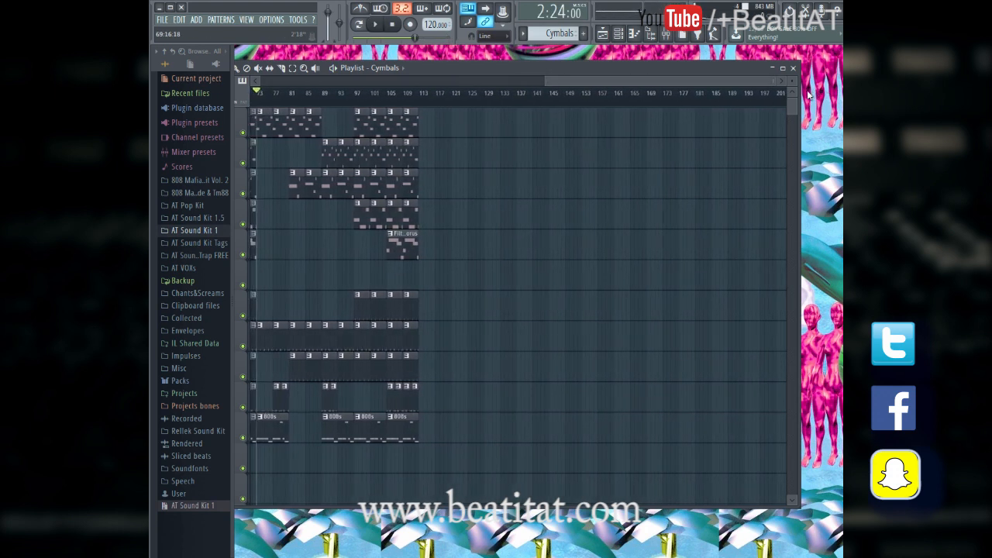
key("alt+t")
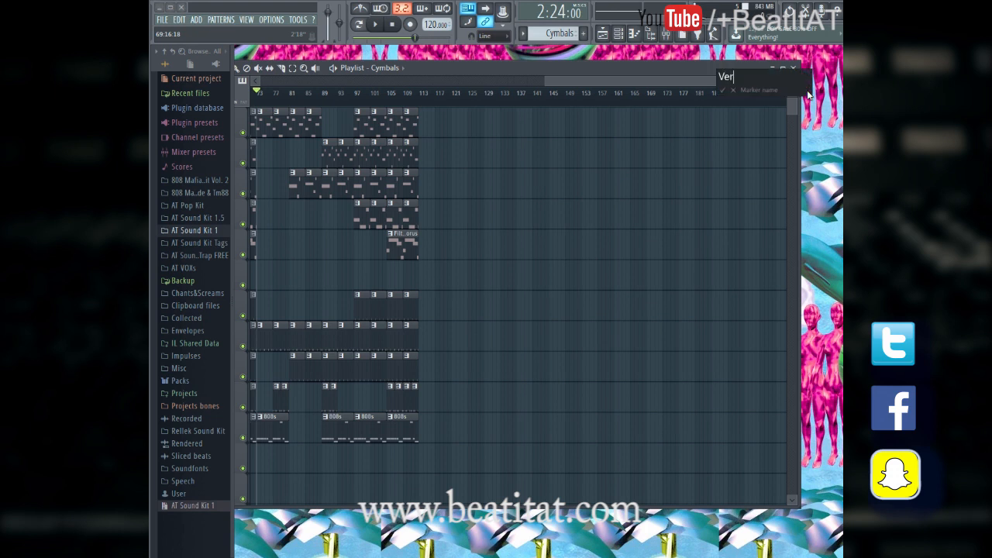
type("Verse 2")
key("Return")
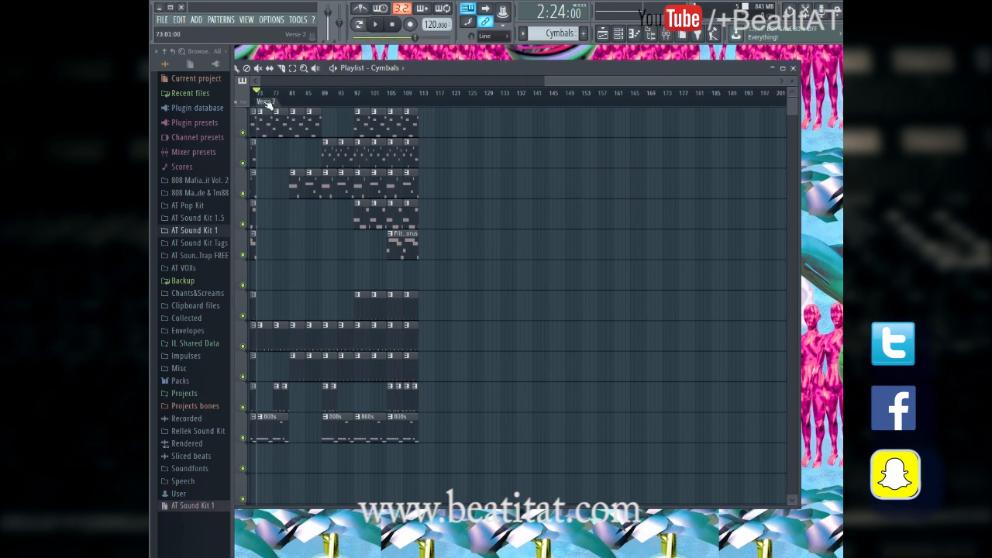
left_click_drag(613, 81, 330, 86)
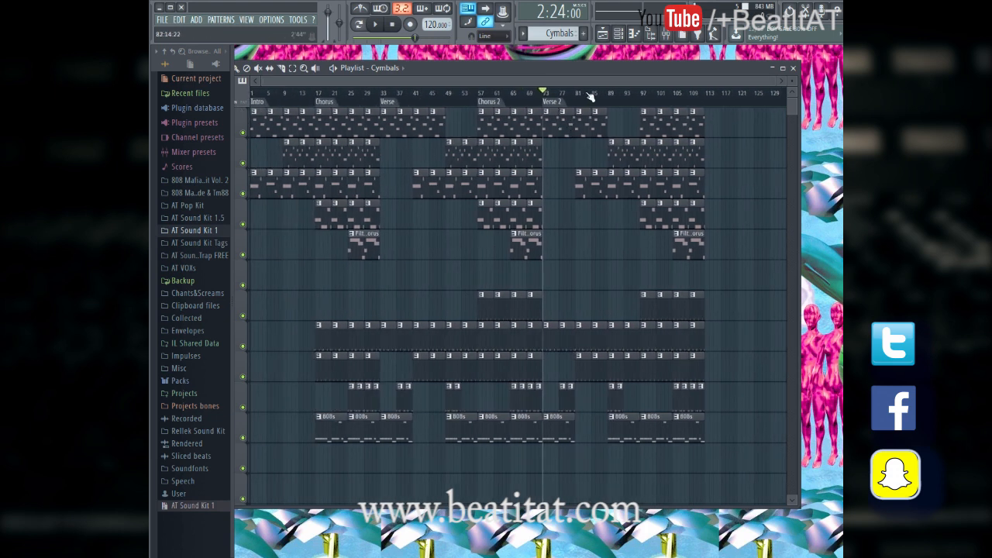
left_click_drag(472, 80, 738, 85)
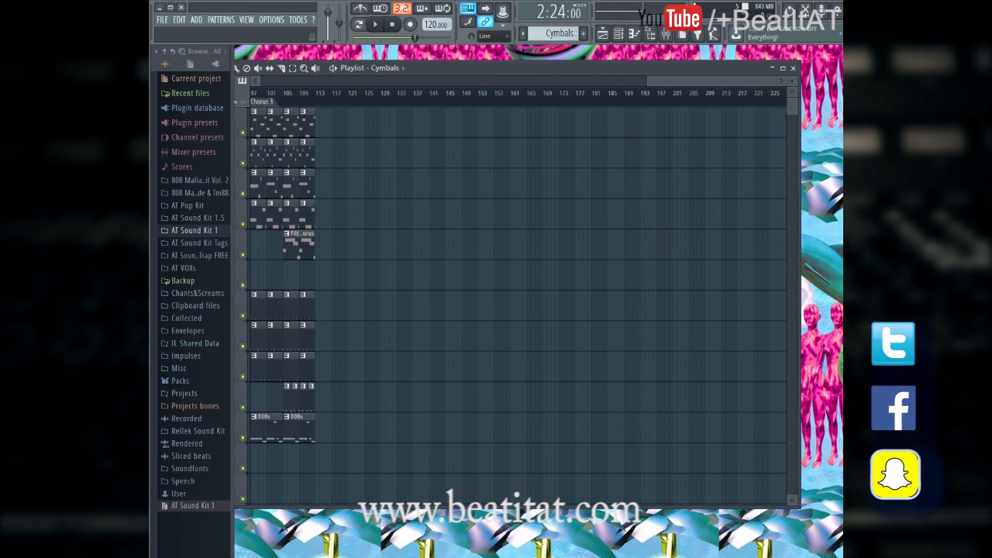
left_click_drag(689, 81, 291, 82)
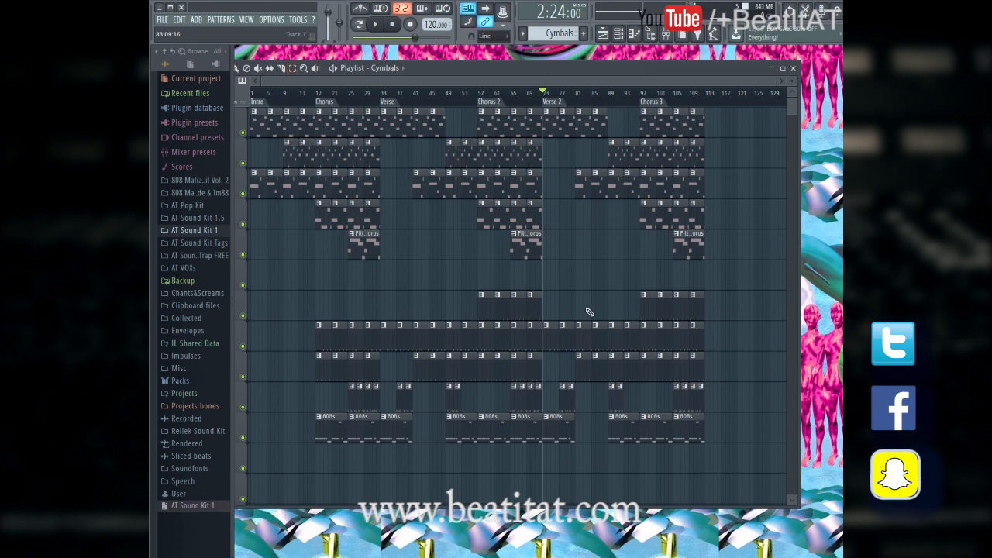
Step: Copy the four cymbal clips of Chorus 2 into the first Chorus, starting at bar 17
left_click_drag(474, 293, 539, 311)
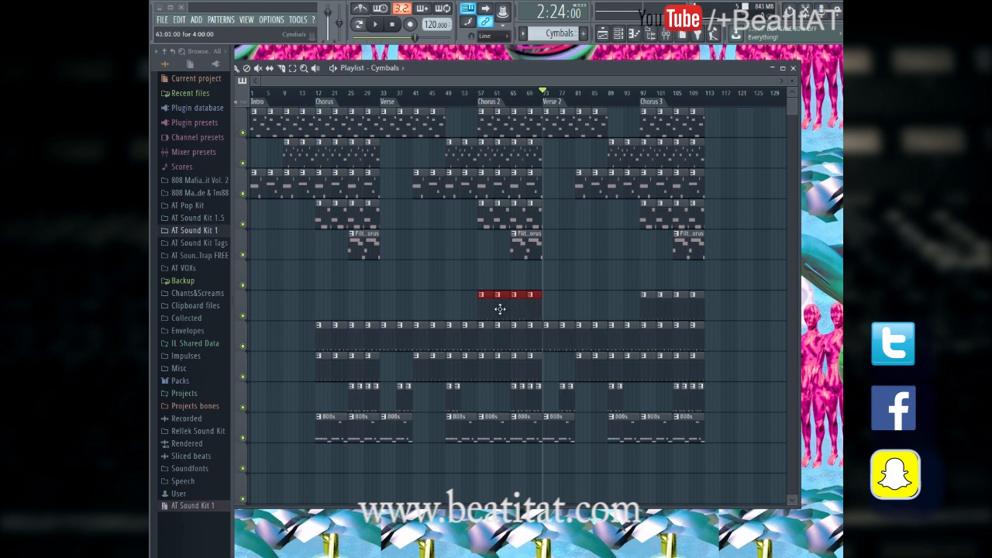
left_click_drag(483, 308, 317, 303)
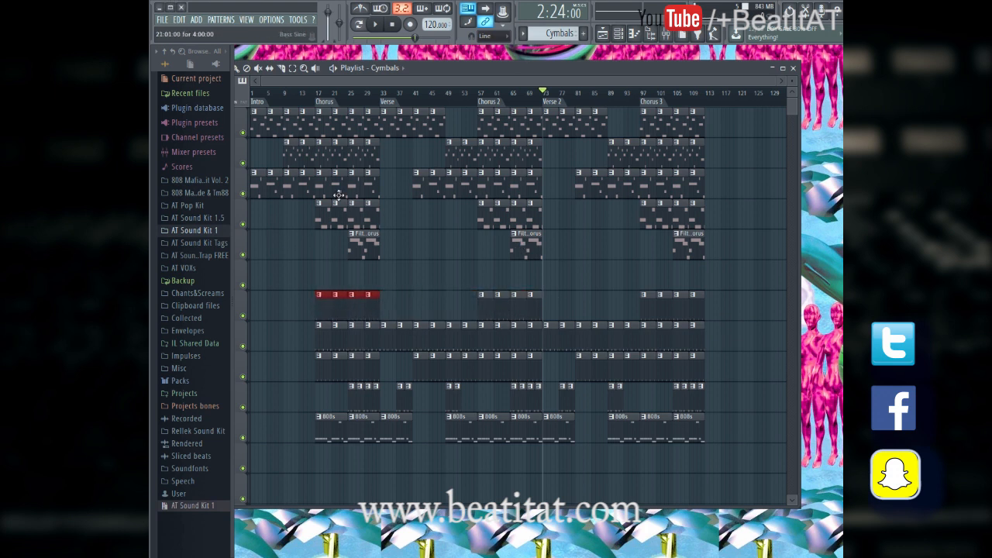
mouse_move(545, 93)
left_mouse_down()
mouse_move(713, 107)
mouse_move(254, 110)
mouse_move(673, 131)
left_mouse_up()
Step: Build an outro from bar 113 with copied Strings Synth, Retro and Water clips, remove the final Retro clip and slightly lengthen the other two
left_click_drag(287, 114, 714, 190)
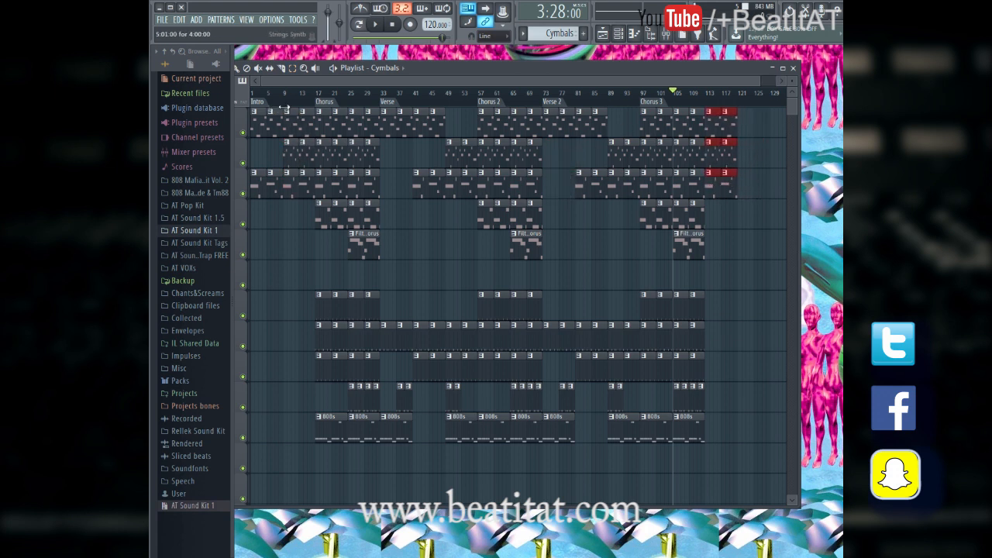
right_click(726, 151)
left_click(743, 118, "ctrl")
left_click_drag(722, 108, 733, 176)
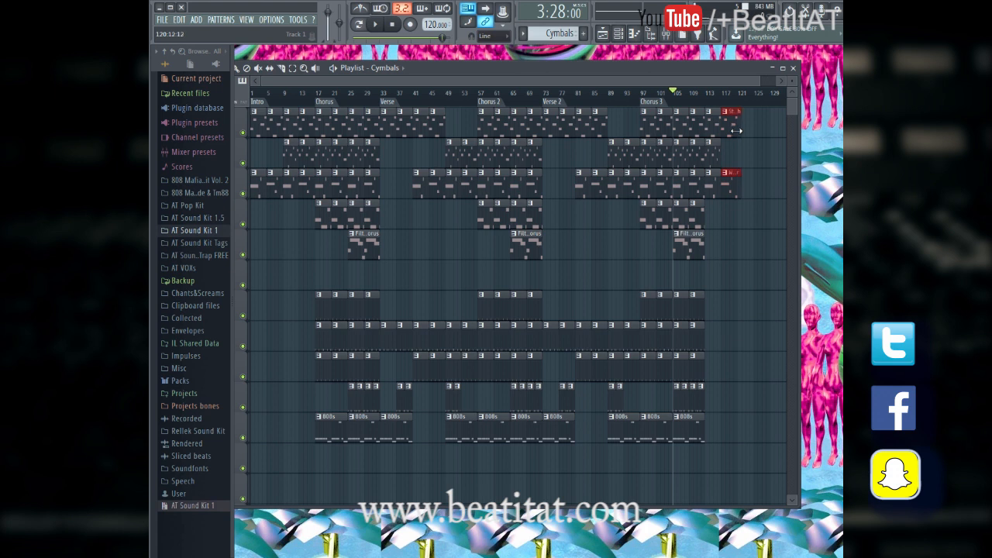
Step: Play the last notes of the outro from bar 120 and clear the clip selection
left_click(736, 101)
key("space")
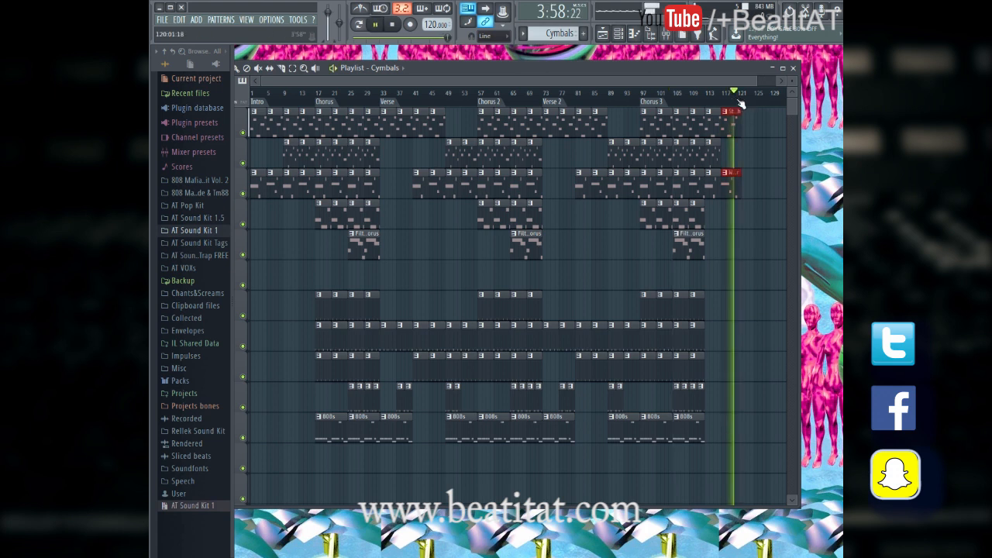
left_click(777, 137, "ctrl")
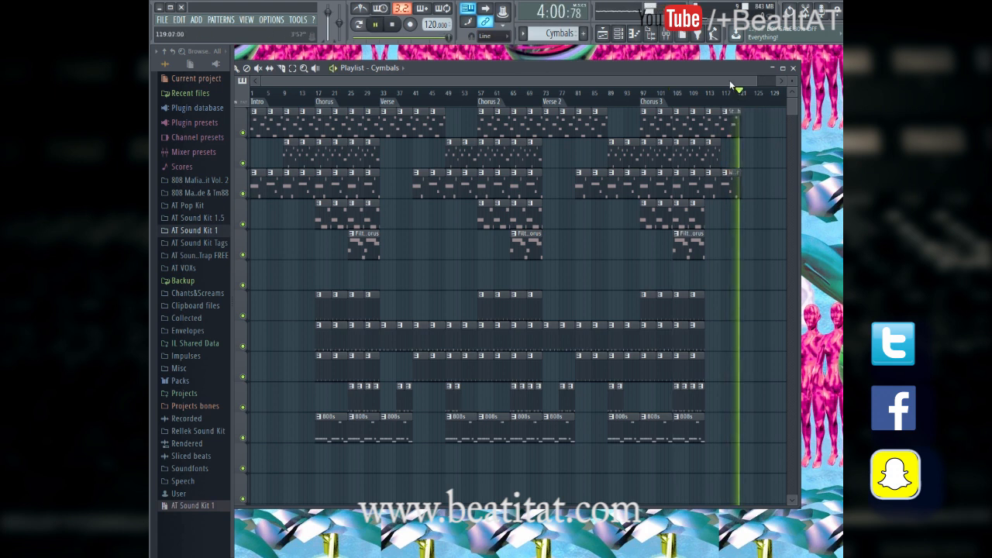
key("space")
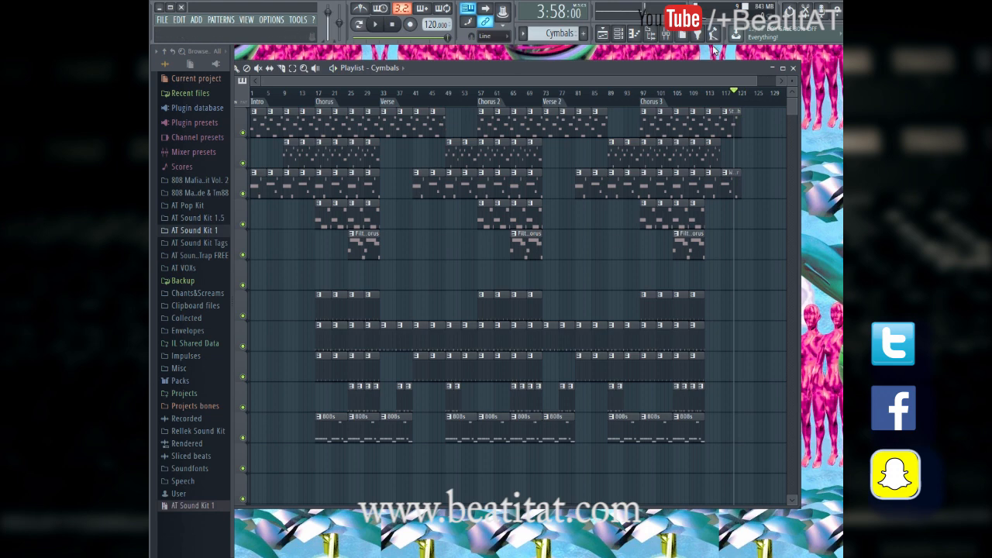
Step: Add Fruity Chorus in slot 1 of the Master mixer track
left_click(666, 35)
left_click(325, 220)
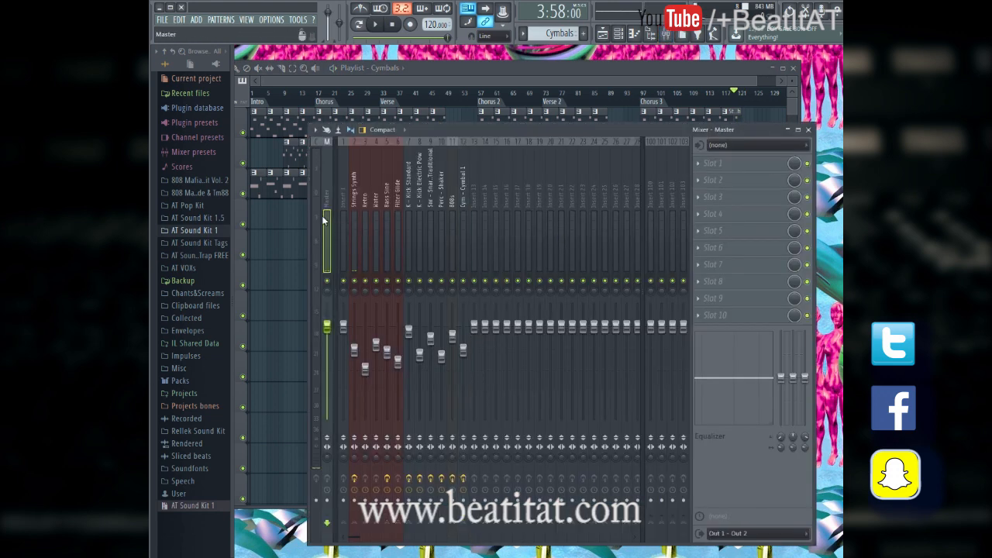
left_click(742, 162)
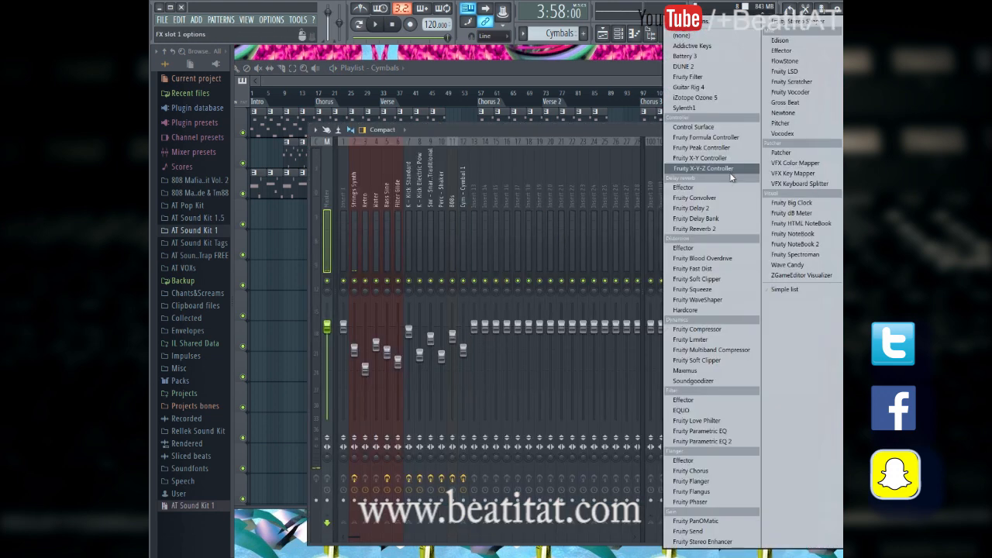
left_click(701, 472)
Step: Move the 808s clip at the start of Verse 2 to bar 81
left_click(611, 93)
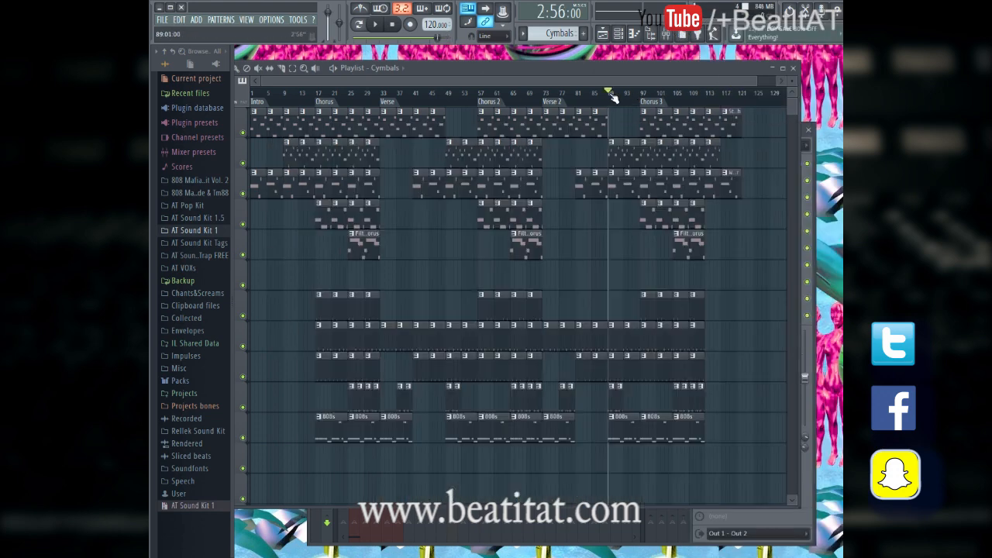
left_click(547, 93)
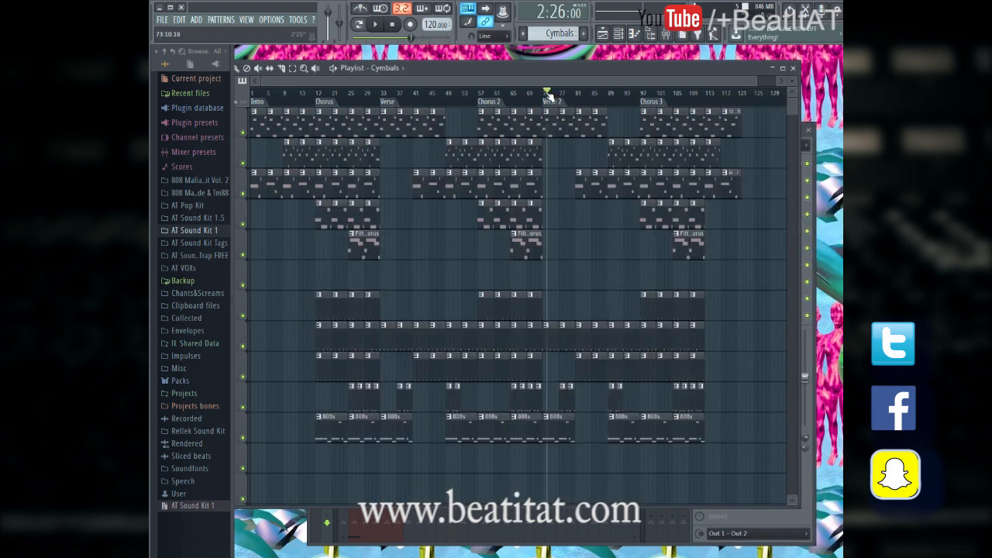
scroll(586, 391, "up", 3)
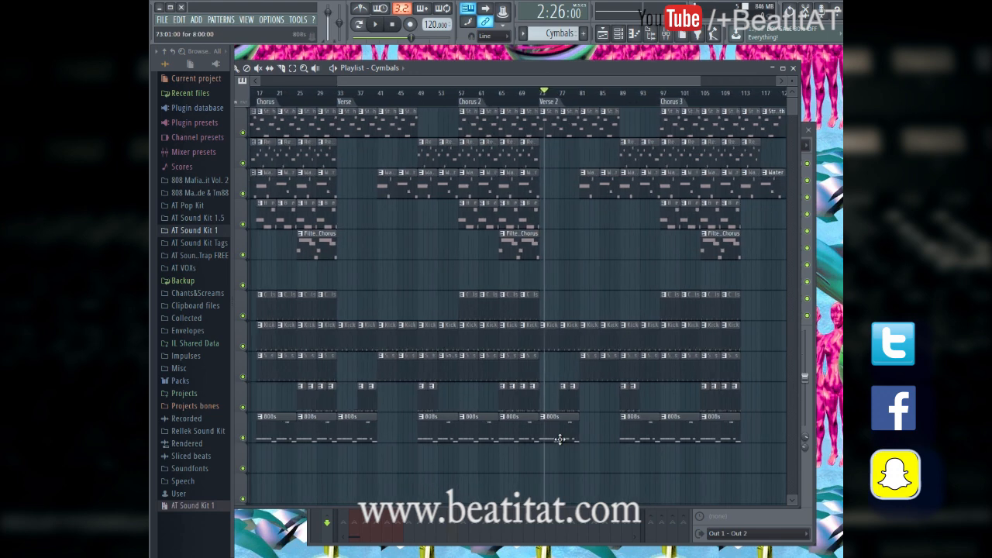
left_click_drag(560, 440, 630, 439)
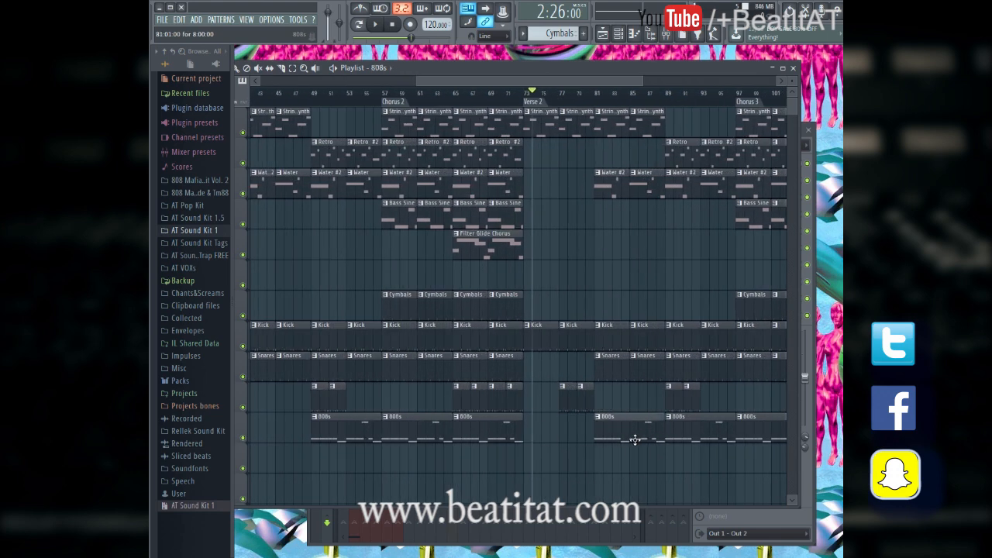
Step: Play from the start of Verse 2 at bar 73 and examine the Fruity Chorus settings on the Master track
left_click(526, 92)
key("space")
left_click(672, 34)
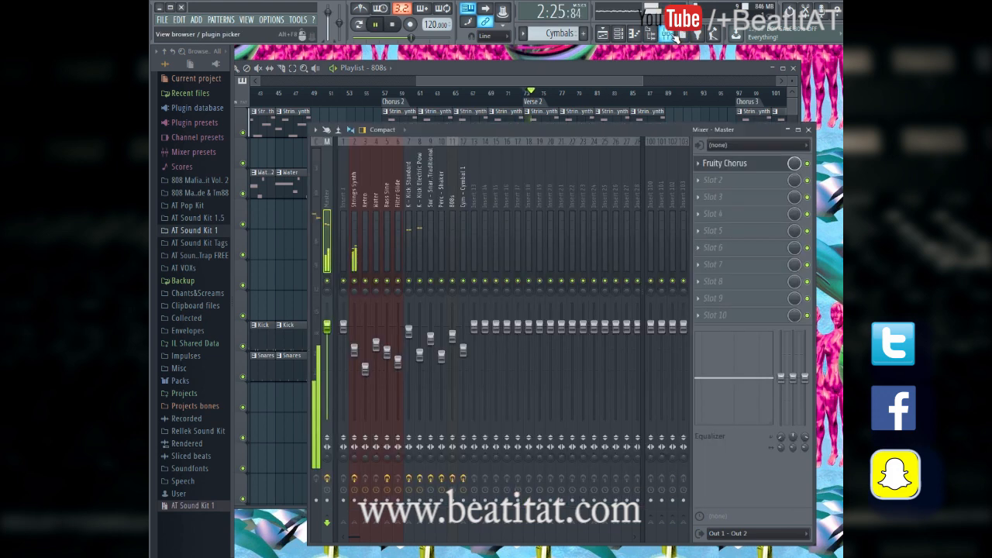
left_click(729, 164)
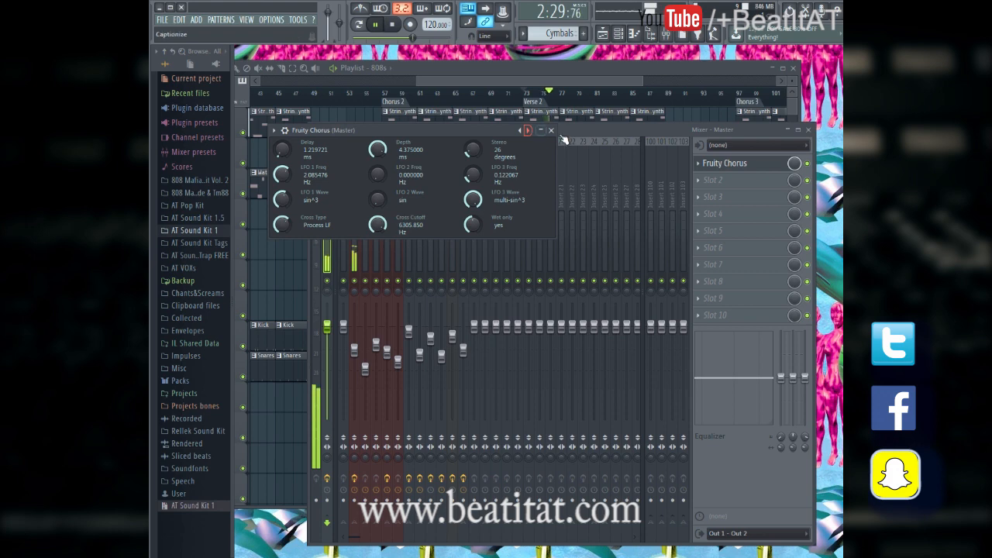
left_click(551, 130)
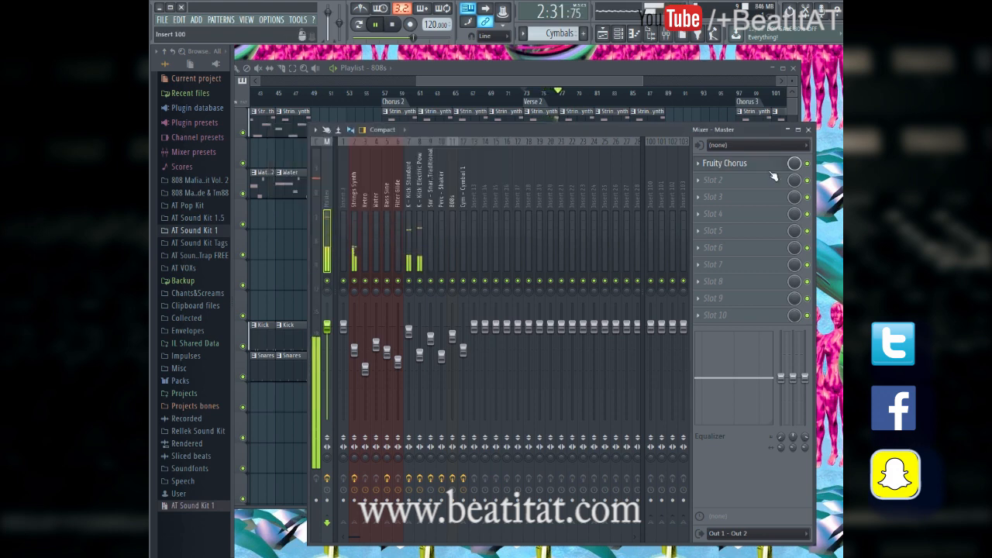
key("space")
Step: Create an automation clip for the Master Fruity Chorus mix level and move it to the empty playlist track below the 808s
right_click(794, 163)
left_click(804, 240)
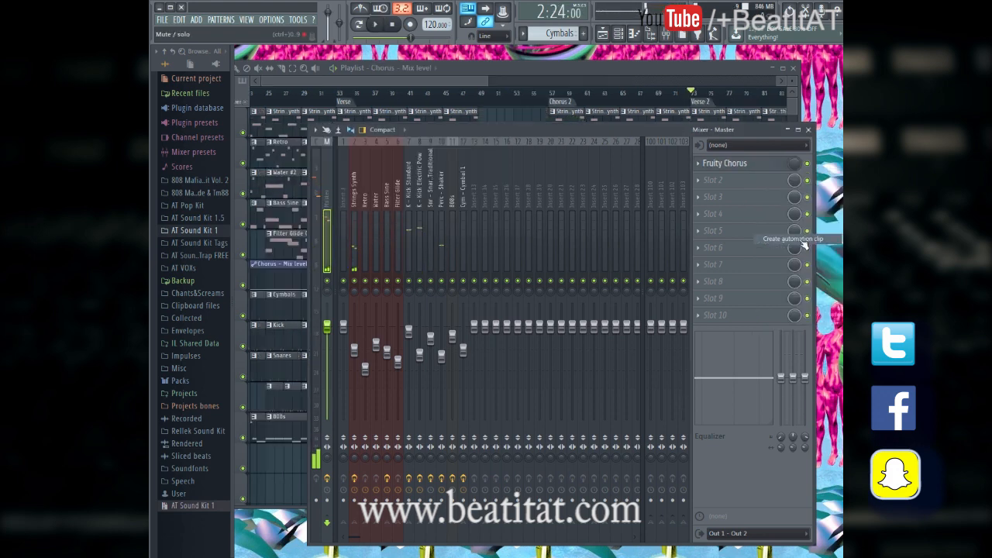
left_click(476, 75)
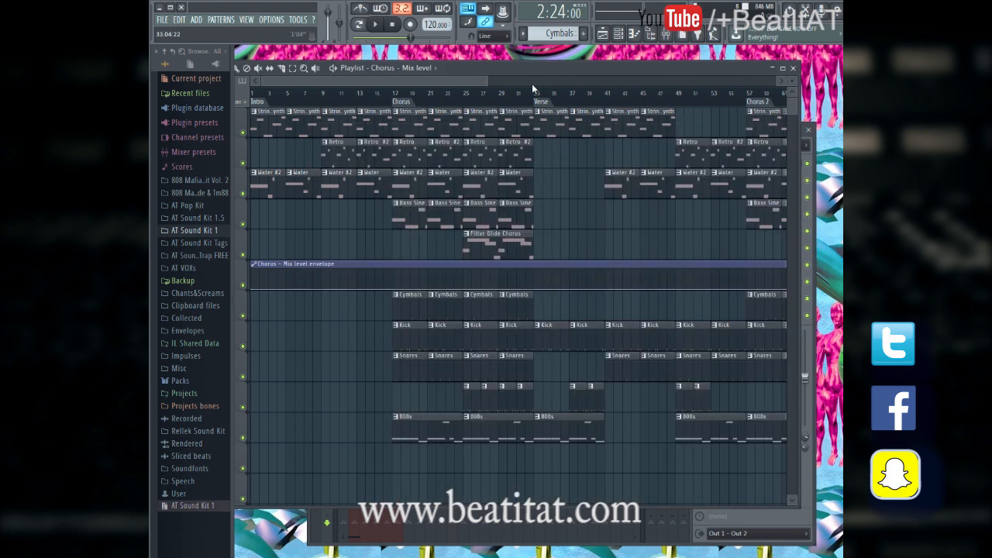
left_click_drag(493, 85, 778, 84)
left_click(525, 273, "ctrl")
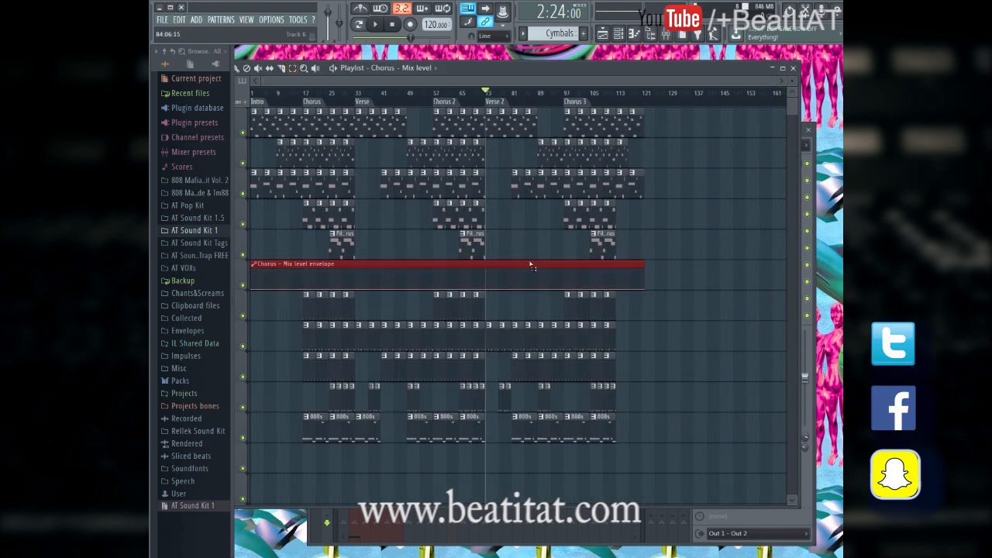
key("shift+Down")
key("shift+Down")
key("shift+Down")
key("shift+Down")
key("shift+Down")
key("shift+Down")
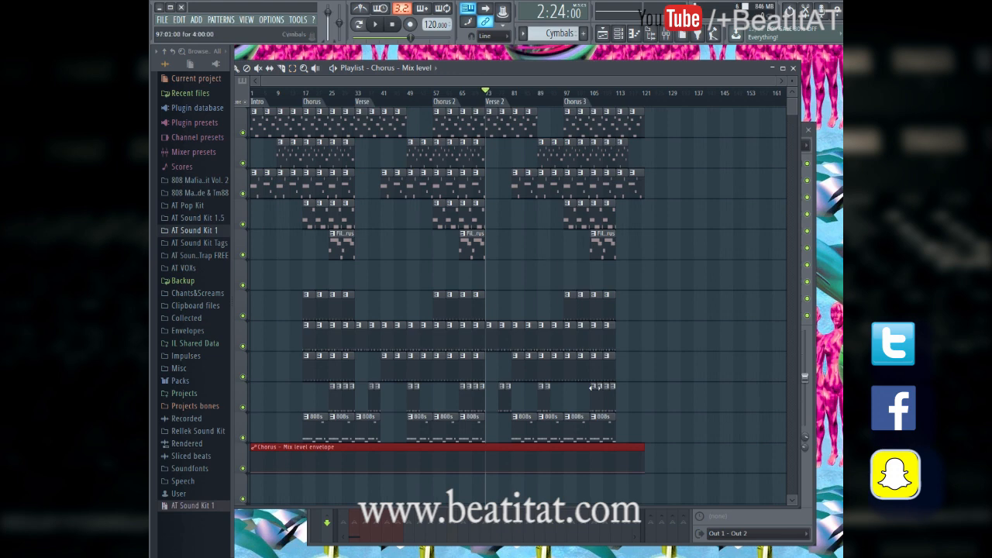
Step: Shape the Chorus mix level envelope to rise from bar 73 to a peak at bar 75 and fall back by bar 77, checking it in playback
scroll(583, 411, "down", 2)
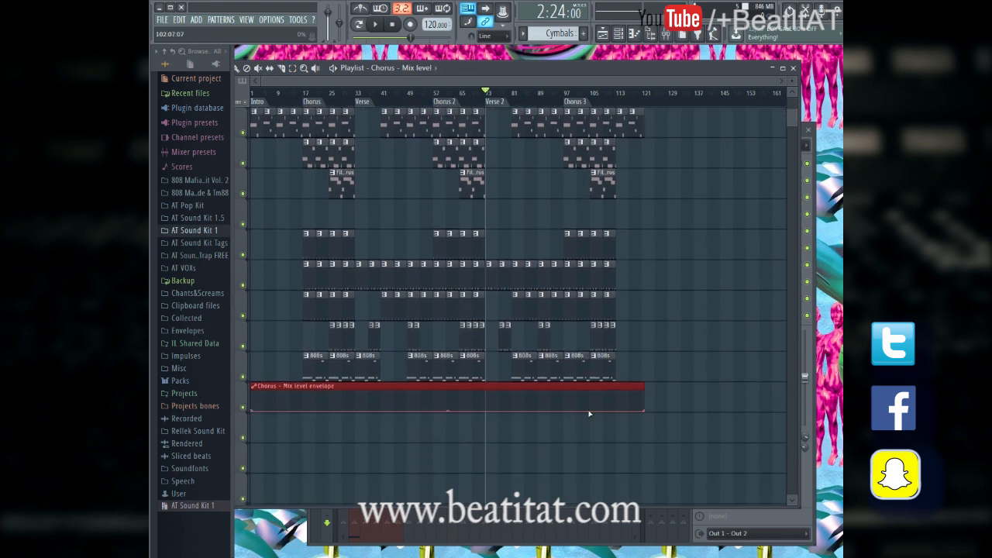
scroll(589, 414, "up", 5)
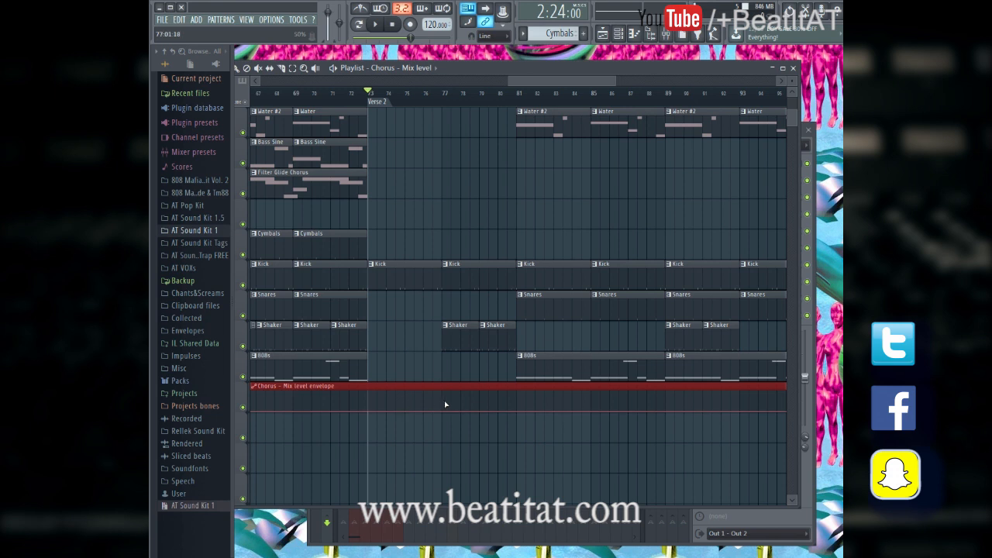
right_click(442, 411)
right_click(367, 413)
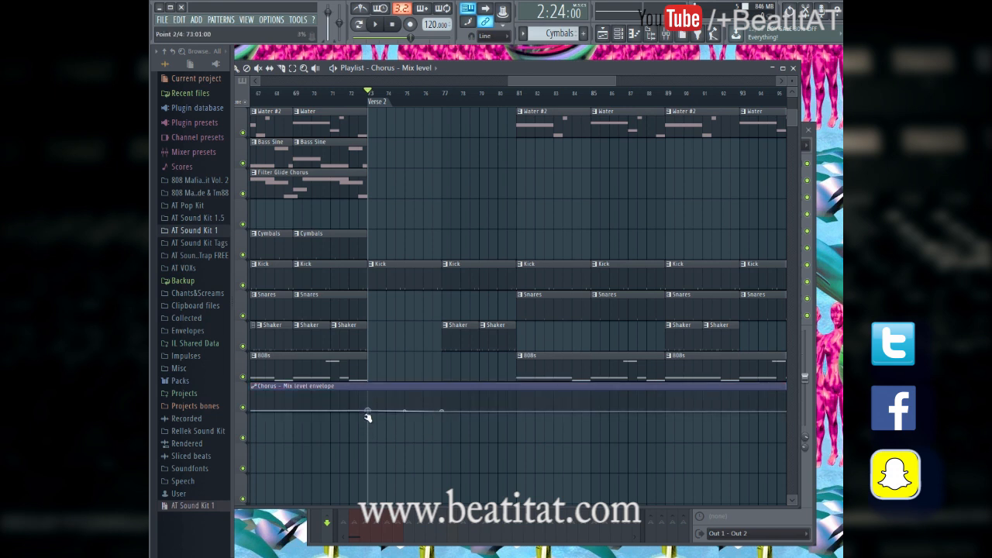
right_click(405, 397)
key("space")
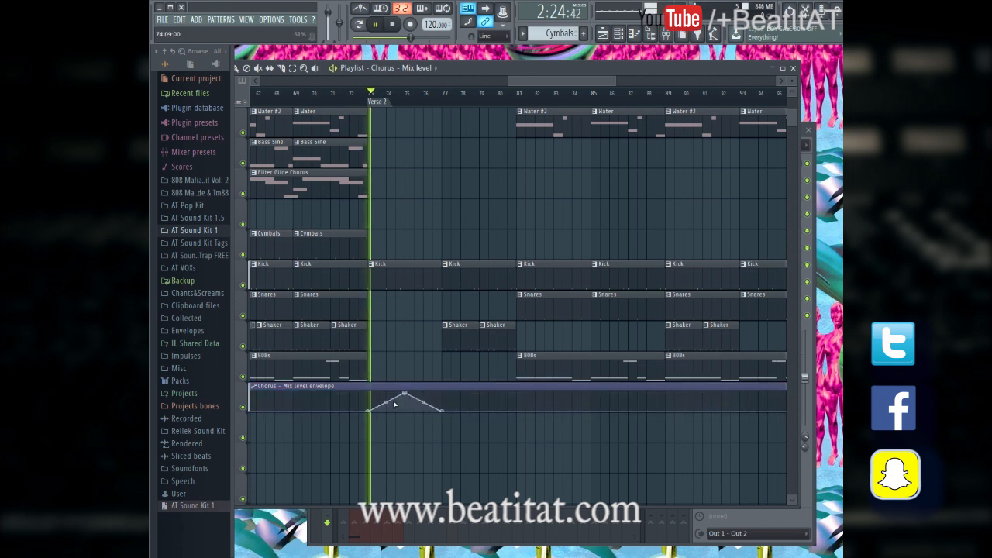
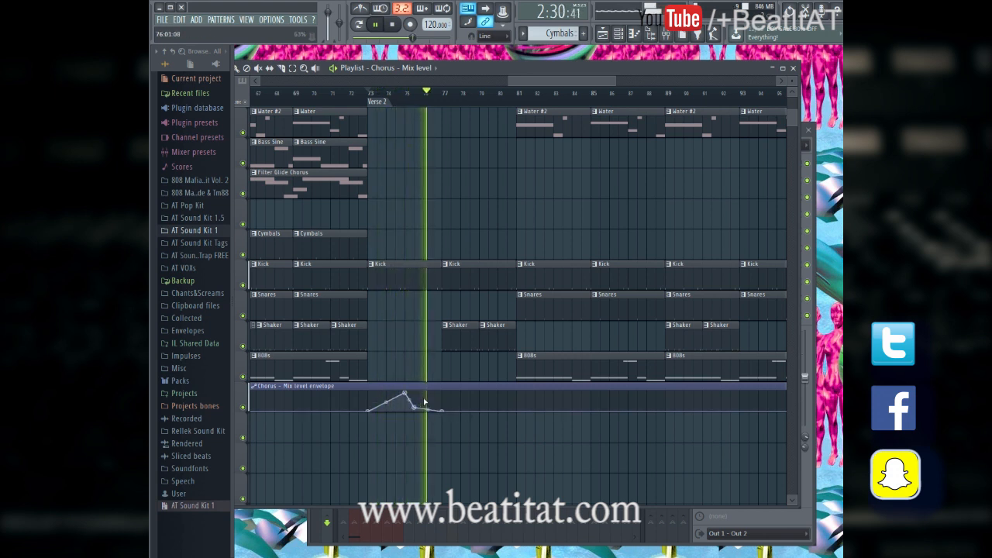
key("space")
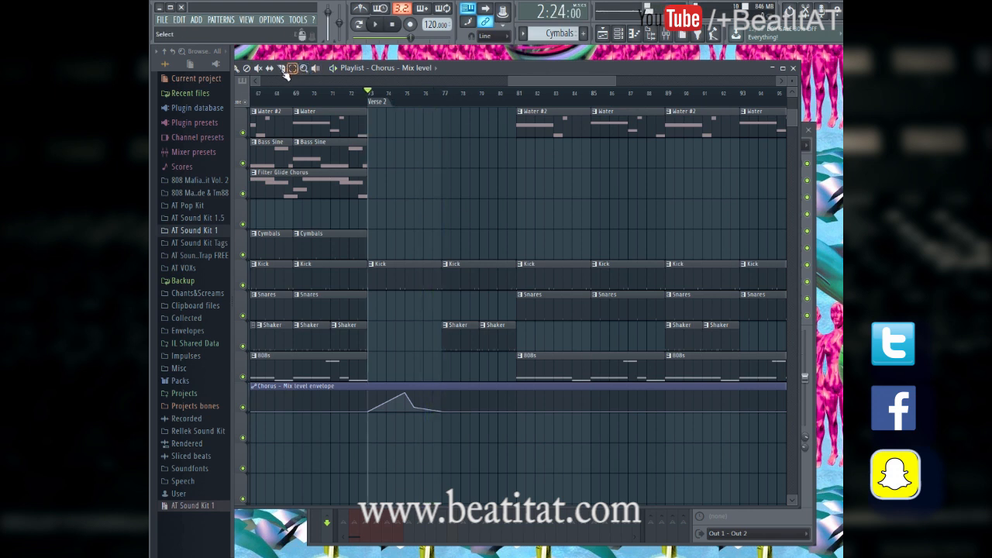
Step: Slice the Chorus mix level clip at bars 73 and 77 and delete the parts outside that range
left_click(371, 389)
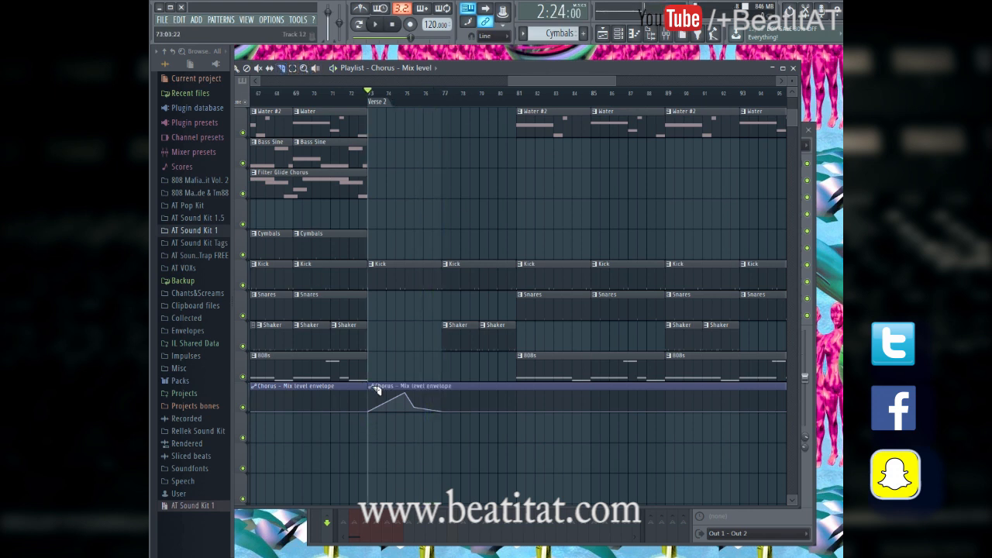
right_click(354, 384)
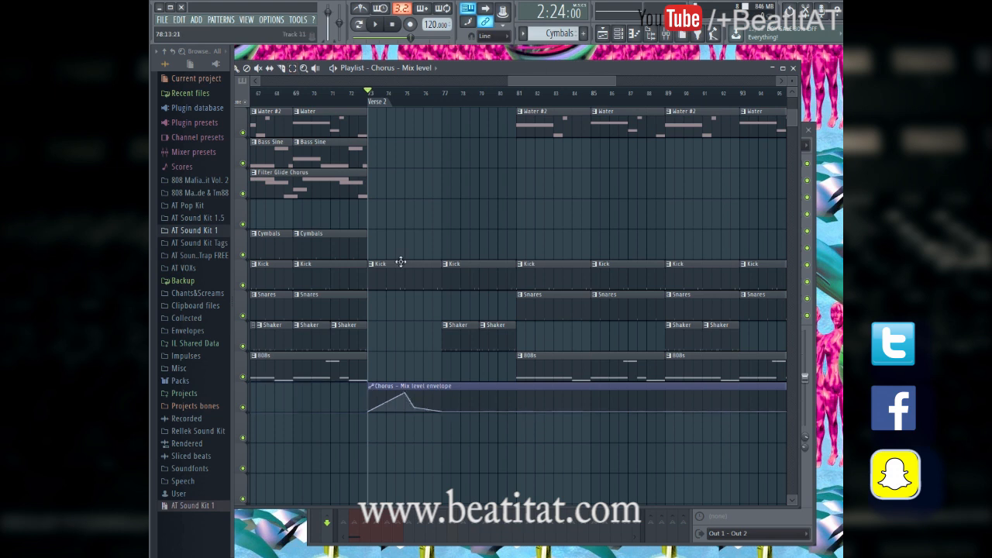
left_click(521, 388)
right_click(521, 403)
Step: Duplicate the trimmed Chorus mix level clip so the copy spans bars 77 to 81
left_click_drag(513, 396, 437, 394)
left_click(459, 397)
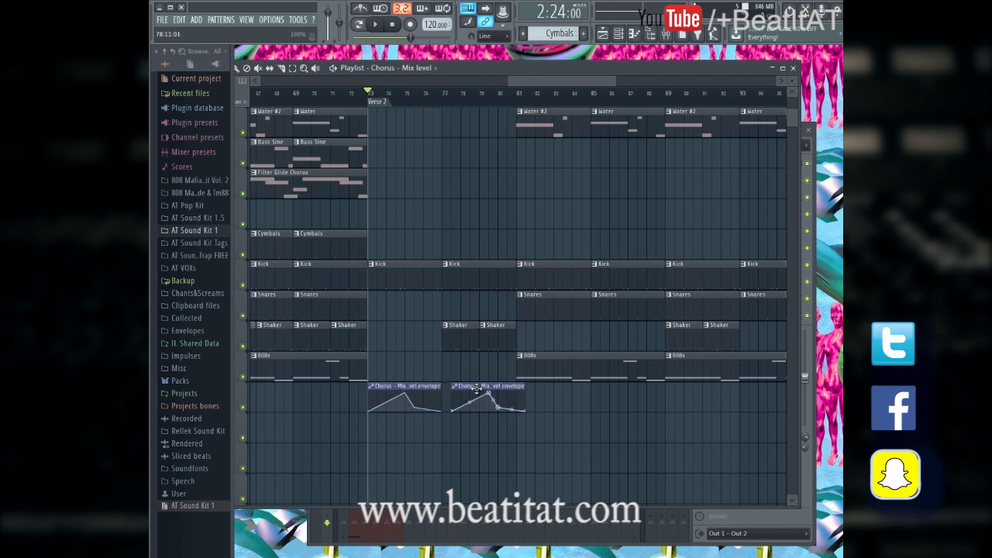
scroll(510, 361, "down", 3)
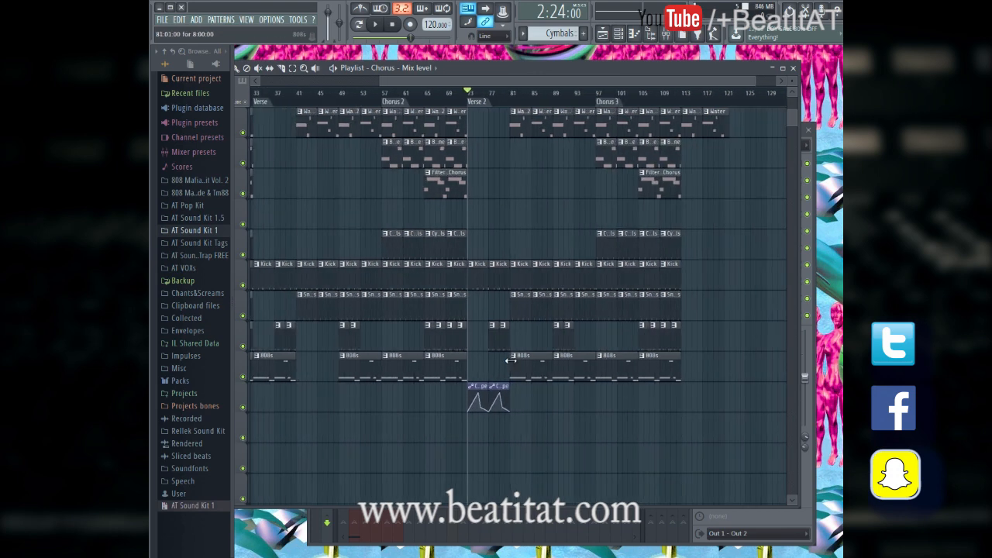
Step: Play from bar 73 and browse the effects available for slots 2 and 3 of the Master mixer track
scroll(510, 360, "down", 1)
key("space")
left_click(665, 35)
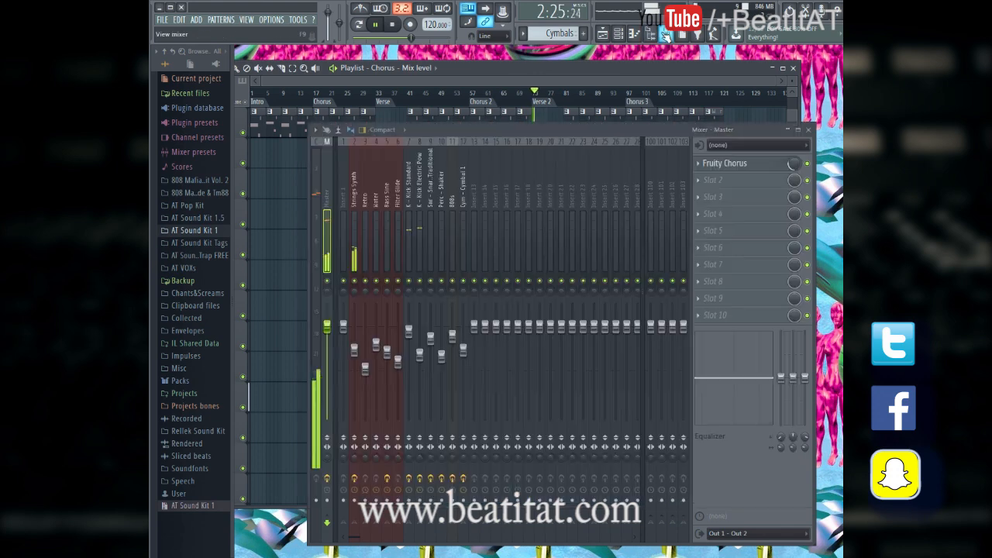
left_click(765, 189)
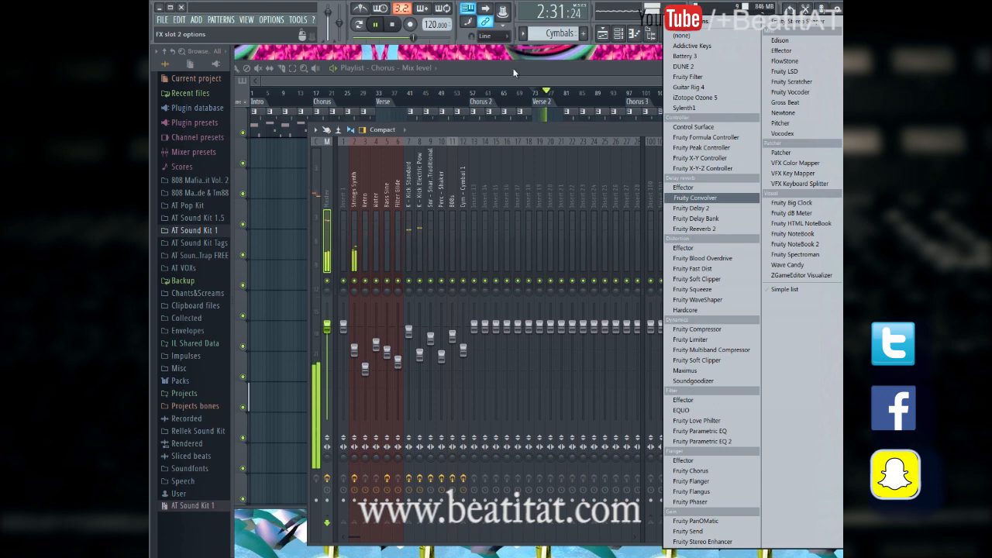
left_click(513, 90)
scroll(542, 199, "up", 5)
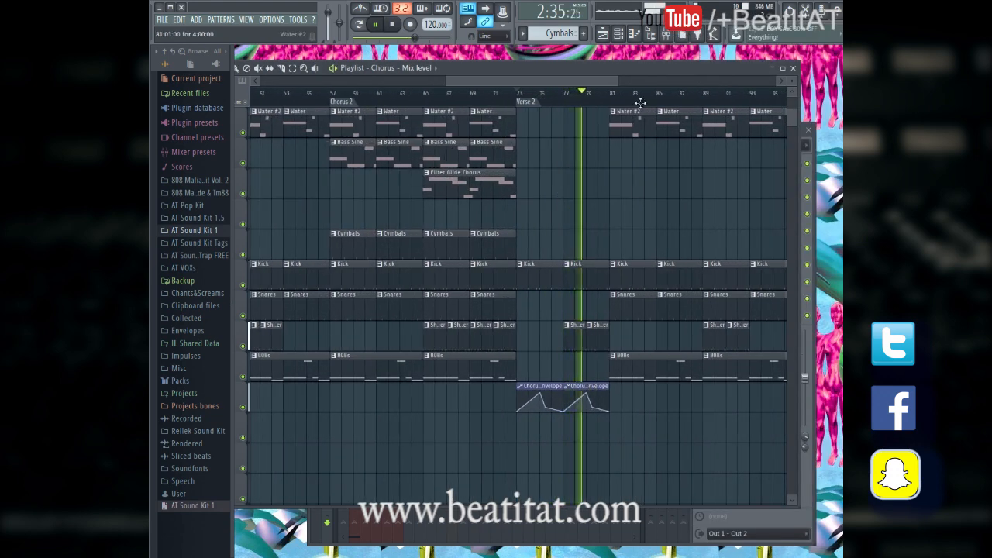
left_click(650, 34)
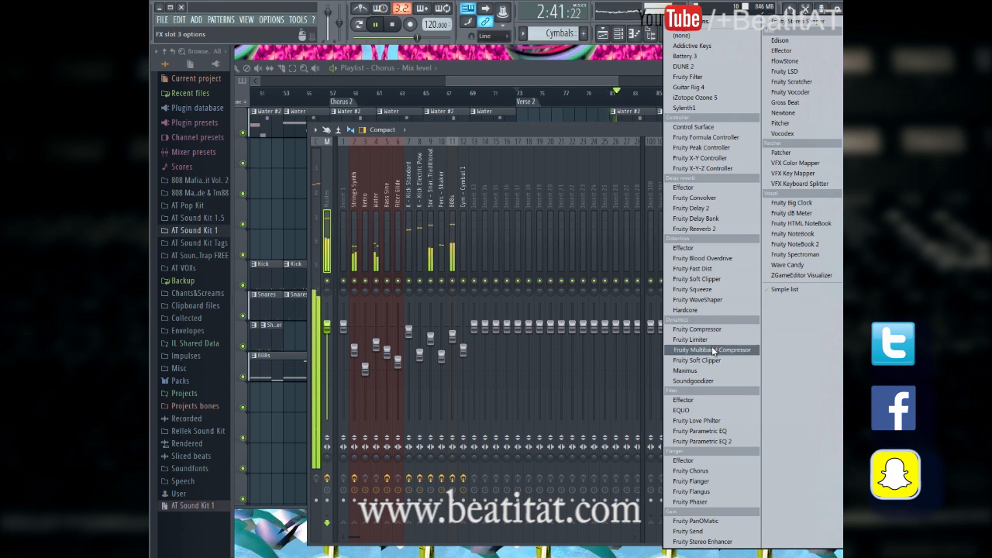
left_click(575, 74)
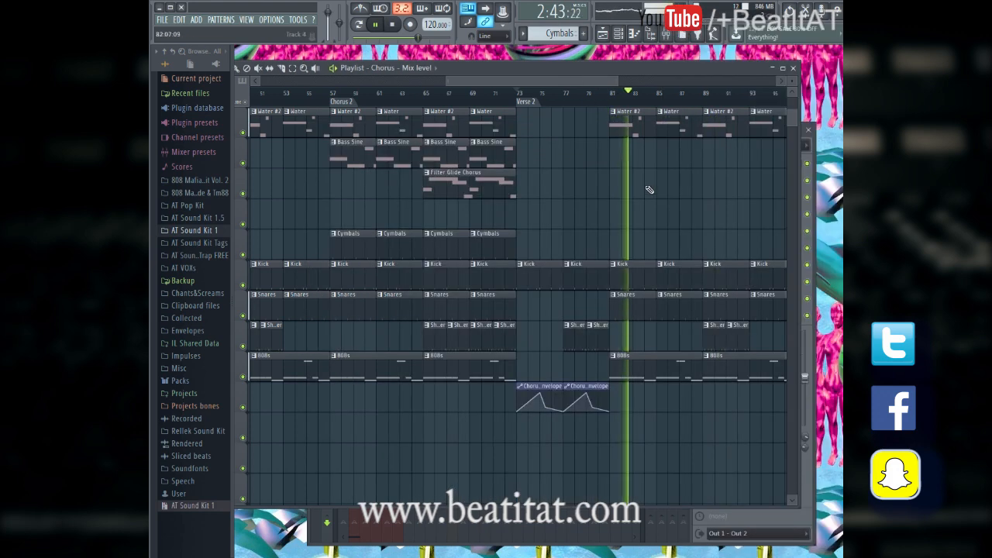
Step: Examine the playlist clips from Chorus 2 through Chorus 3 during playback
scroll(640, 204, "down", 3)
scroll(637, 204, "up", 2)
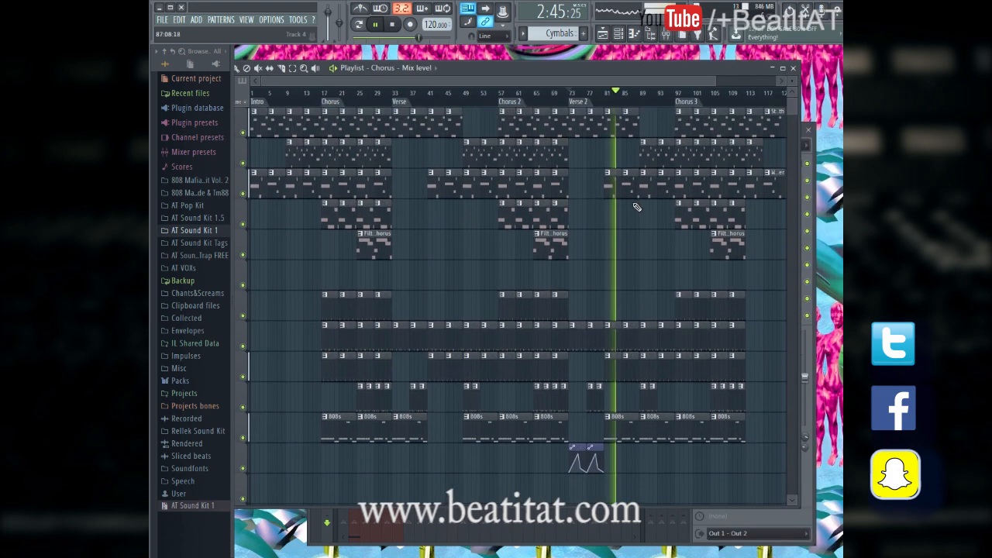
scroll(573, 234, "up", 3)
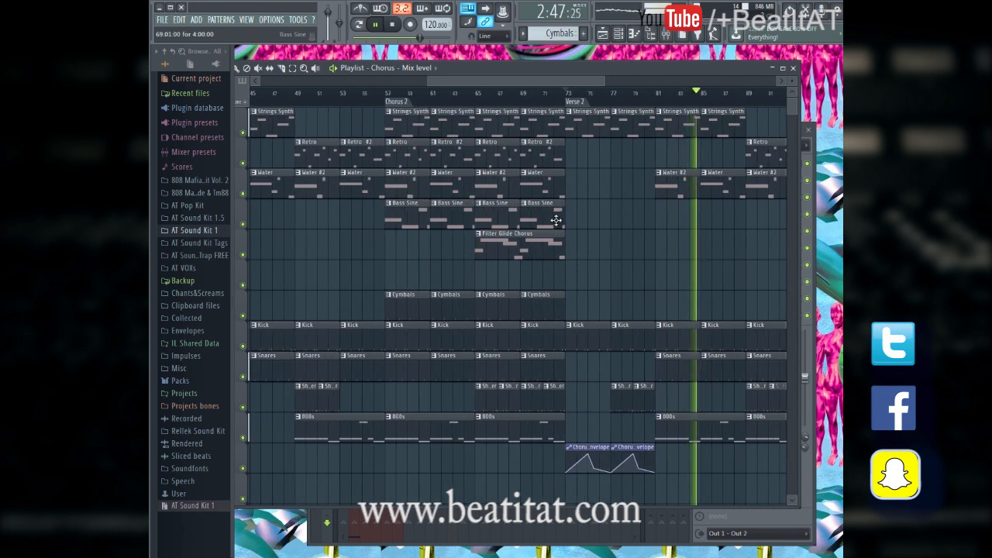
left_click_drag(587, 81, 680, 95)
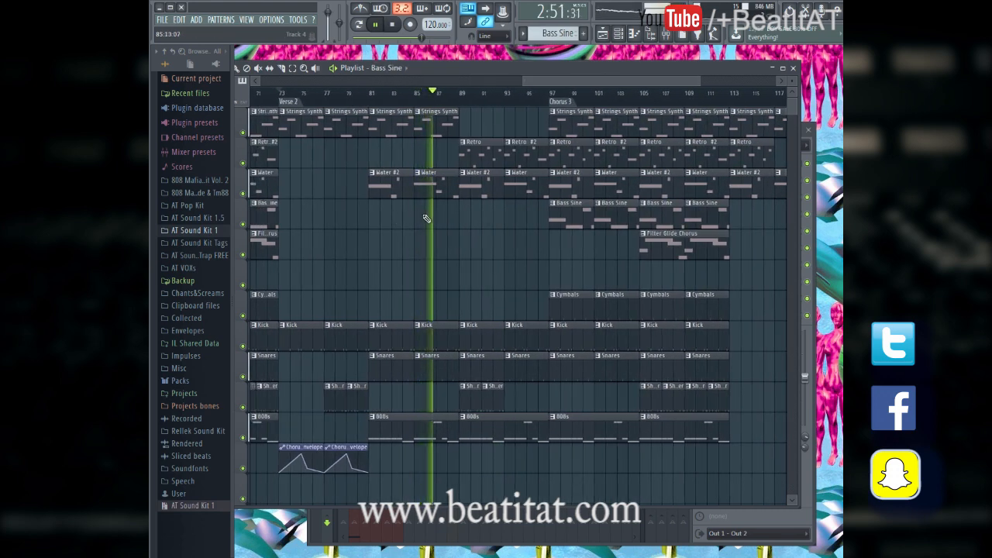
left_click_drag(525, 82, 232, 96)
scroll(565, 217, "down", 2)
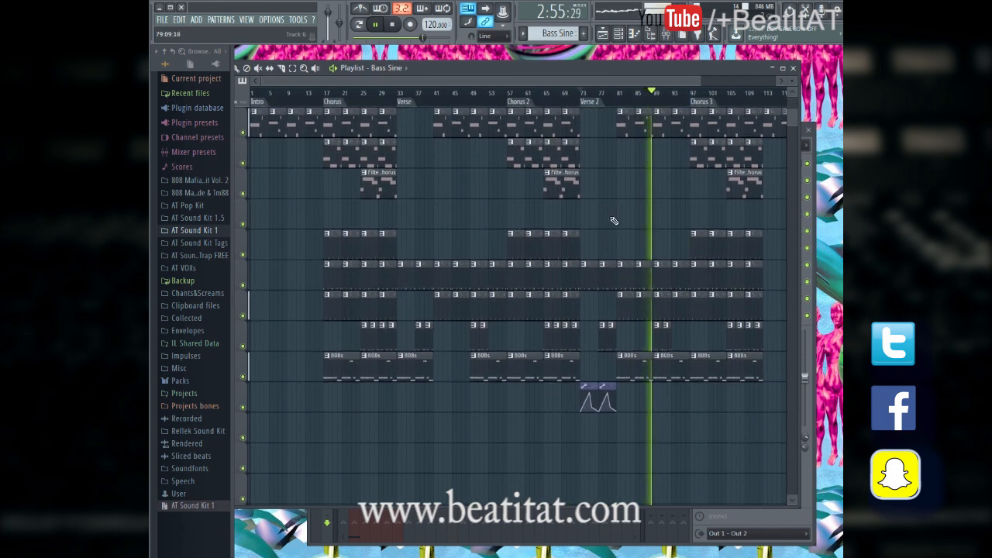
Step: Solo the Retro mixer track and add Fruity Parametric EQ 2 in its slot 1
key("F6")
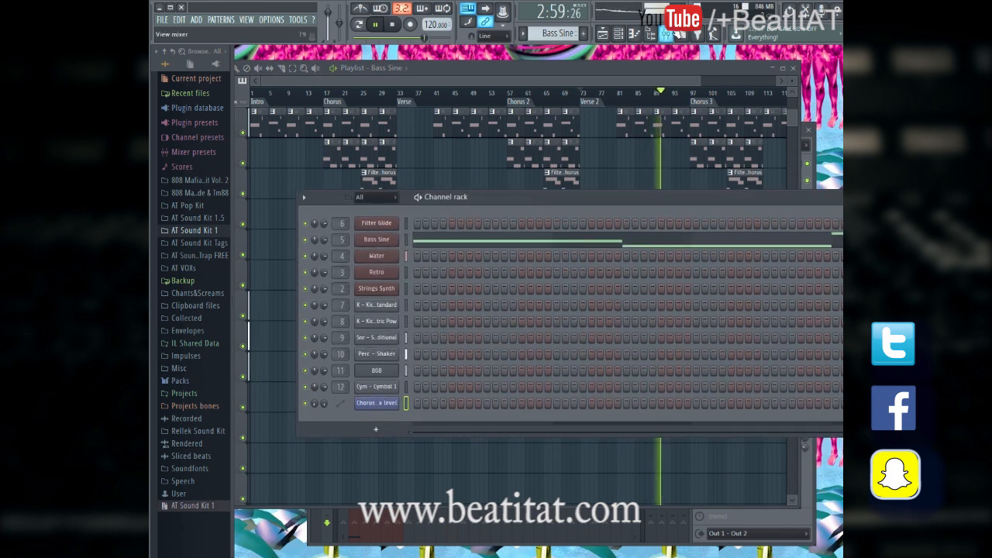
key("F9")
left_click(365, 249)
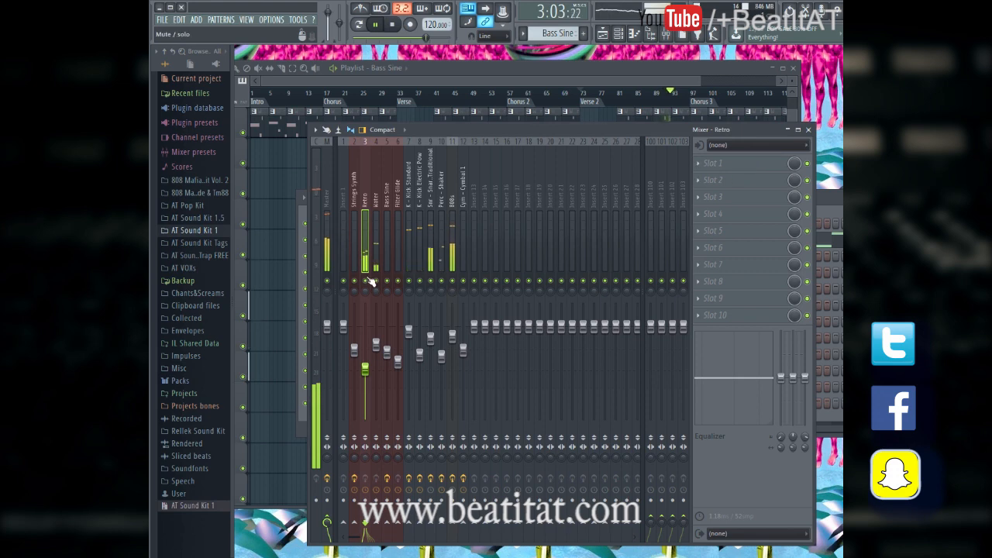
left_click(721, 163)
left_click(735, 427)
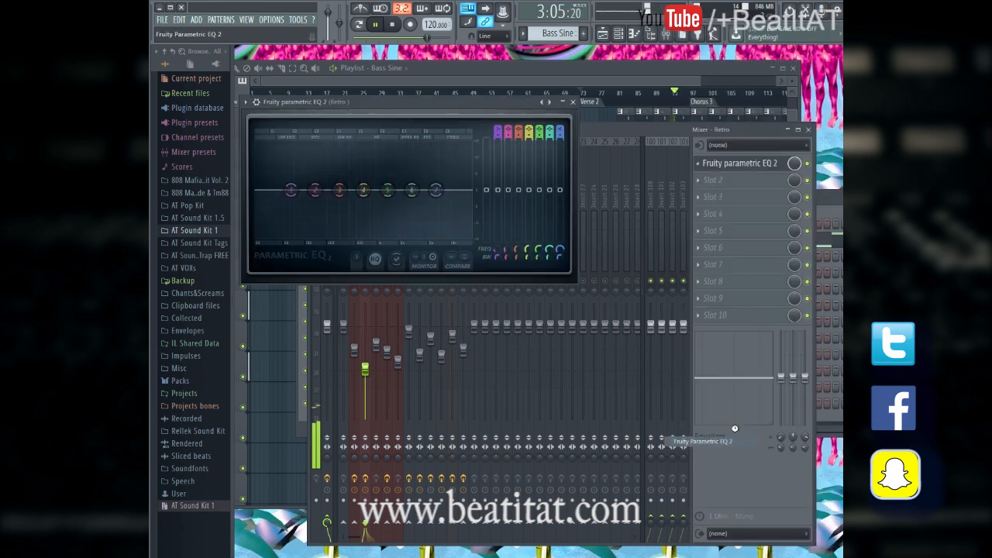
Step: Shape the Retro EQ with a low cut, a boost of about 4 dB near 632 Hz, upper-mid and treble boosts, and band 7 at 20000 Hz
mouse_move(411, 190)
left_mouse_down()
mouse_move(427, 178)
mouse_move(453, 194)
mouse_move(393, 184)
left_mouse_up()
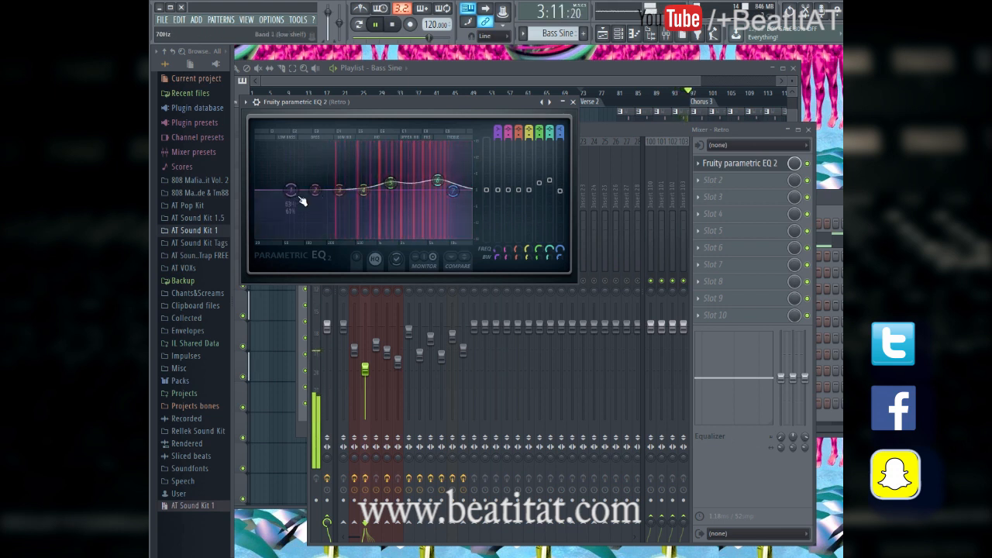
left_click_drag(498, 130, 499, 132)
left_click_drag(291, 190, 366, 179)
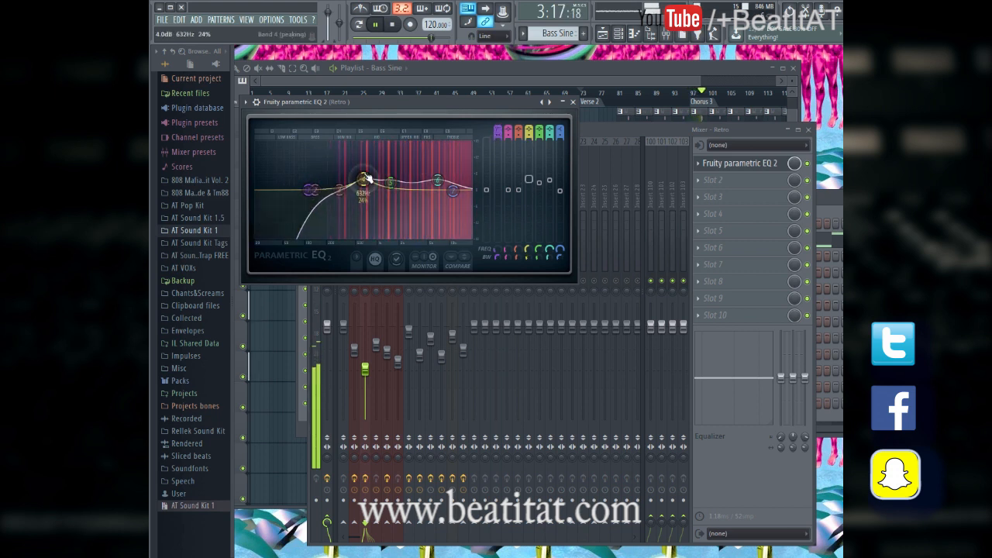
left_click_drag(440, 183, 463, 193)
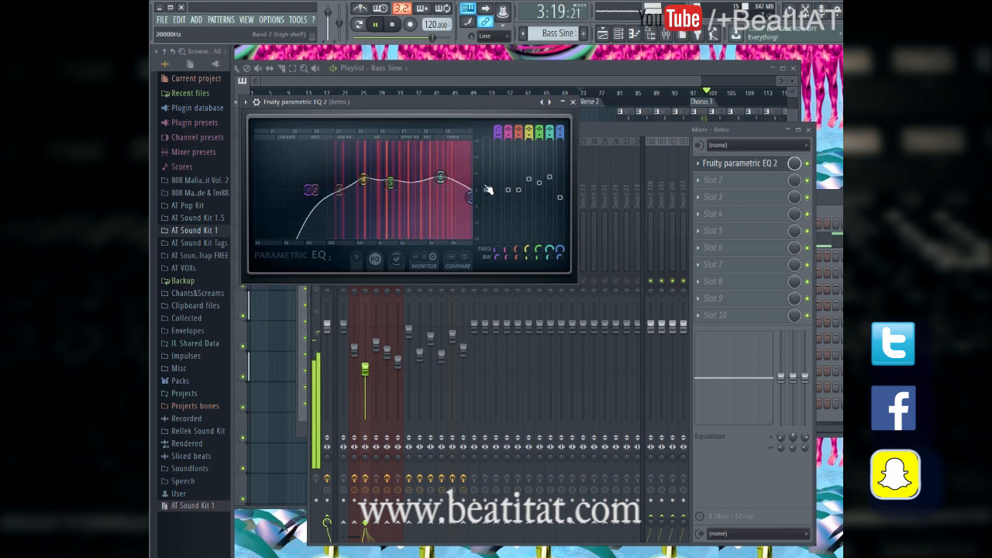
left_click(573, 102)
Step: Add Fruity Delay Bank in slot 2 of the Retro mixer track and lower its mix level
left_click(712, 180)
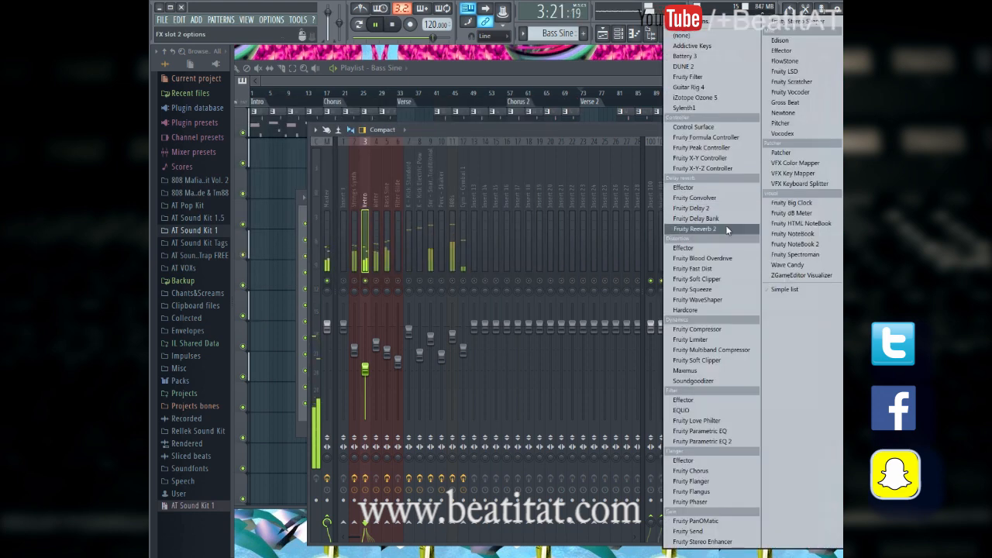
left_click(696, 218)
left_click(796, 181)
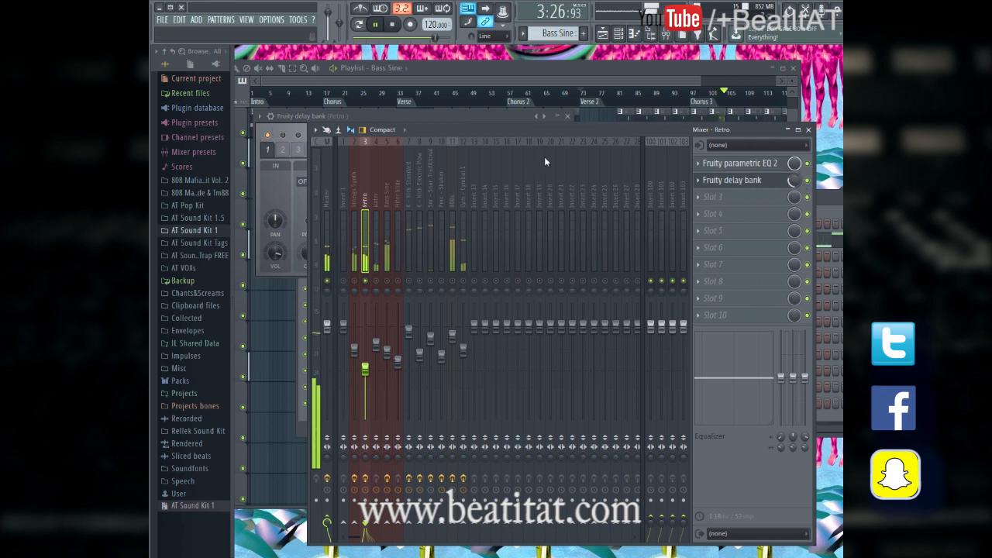
Step: Replace Fruity Delay Bank in Retro slot 2 with Fruity Delay 2, adjust the delay, and set its mix level to about 15%
left_click(713, 190)
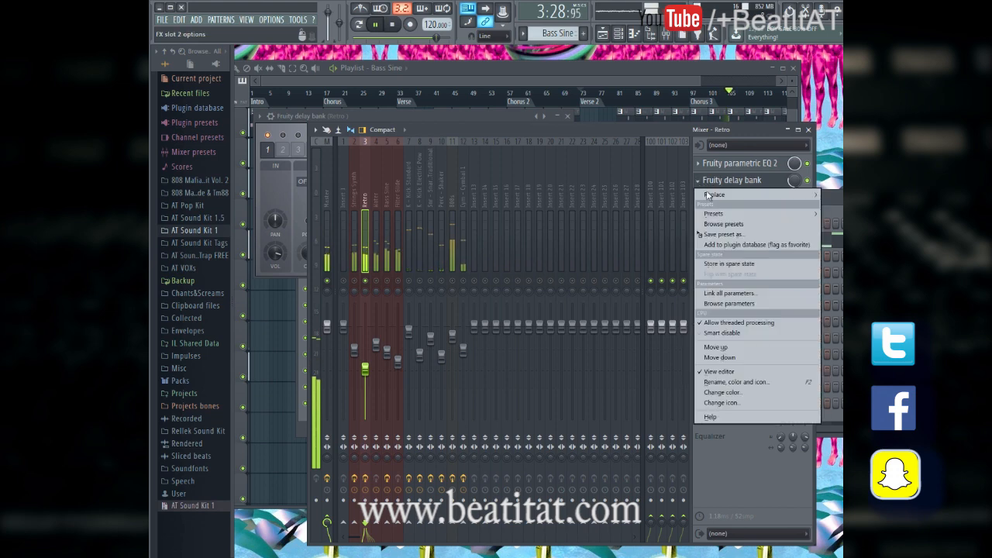
mouse_move(725, 191)
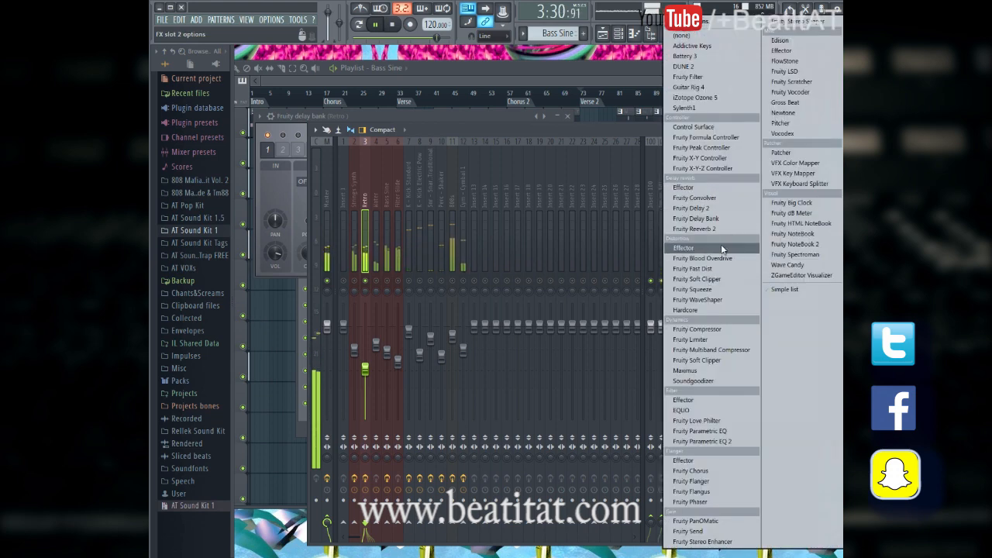
left_click(730, 209)
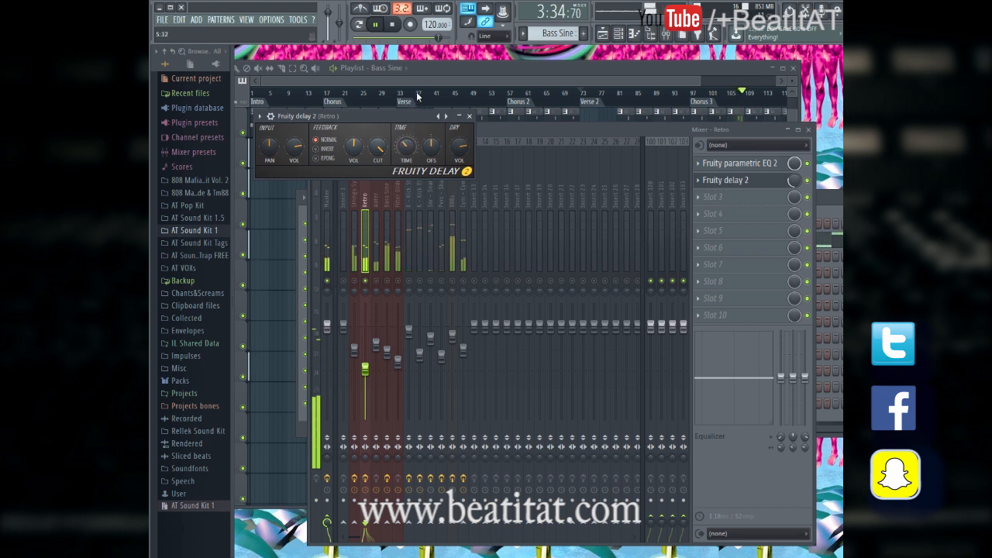
left_click(469, 116)
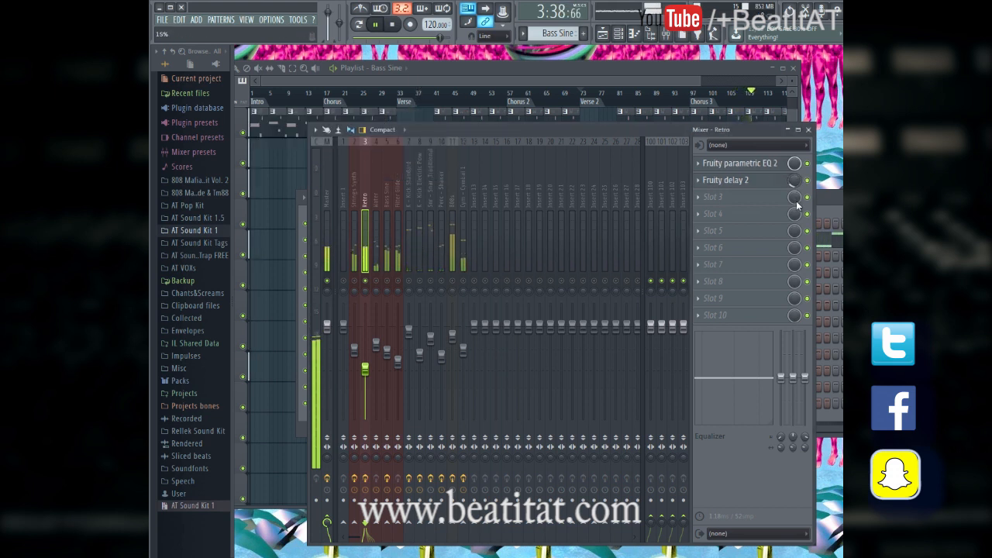
Step: Unsolo the Retro mixer track and return to the playlist with the mixer and channel rack closed
left_click(810, 129)
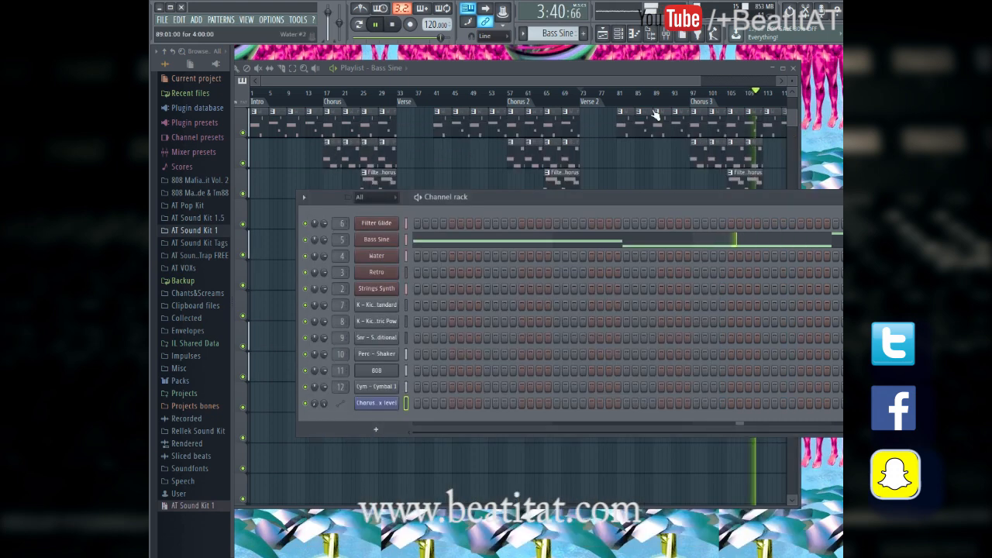
left_click(665, 35)
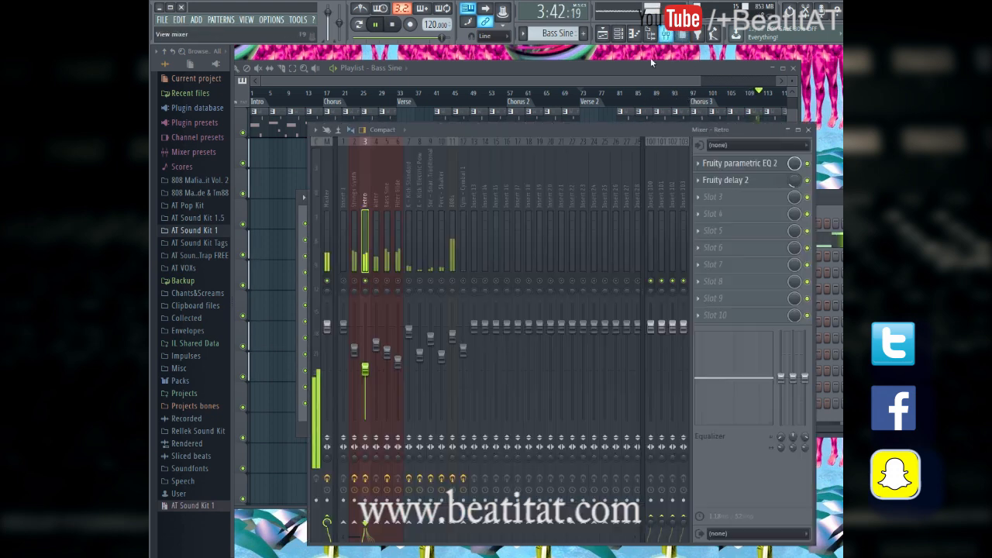
right_click(368, 282)
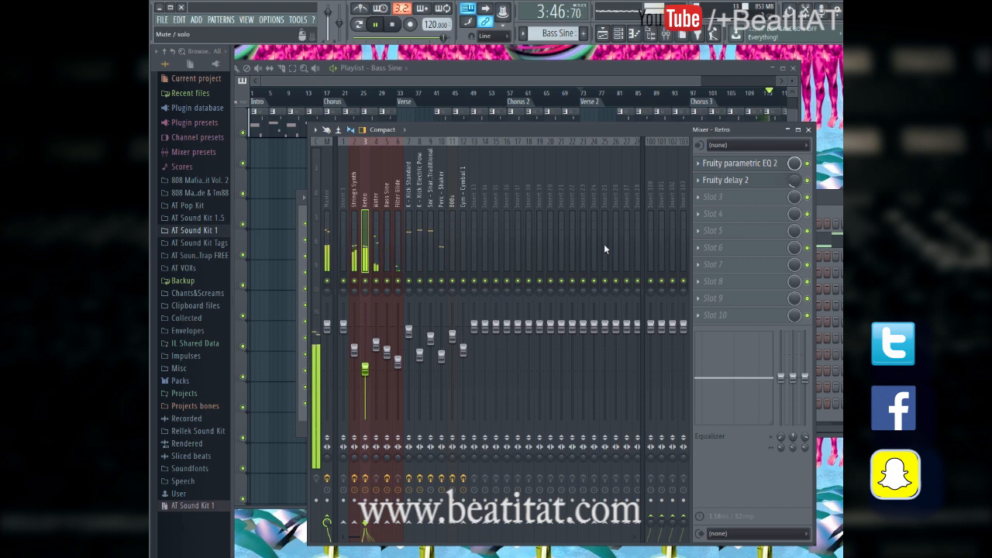
left_click(810, 130)
key("F6")
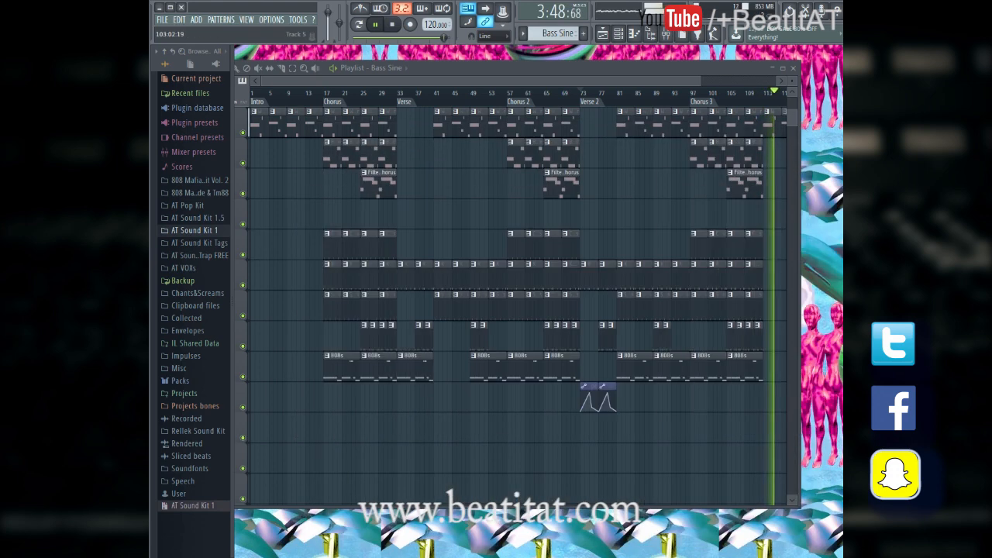
Step: Stop playback and place the AT Pop Kit sample FX - Riser 2 at bar 16 on the empty track below Filter Glide Chorus
key("space")
left_click_drag(284, 101, 197, 109)
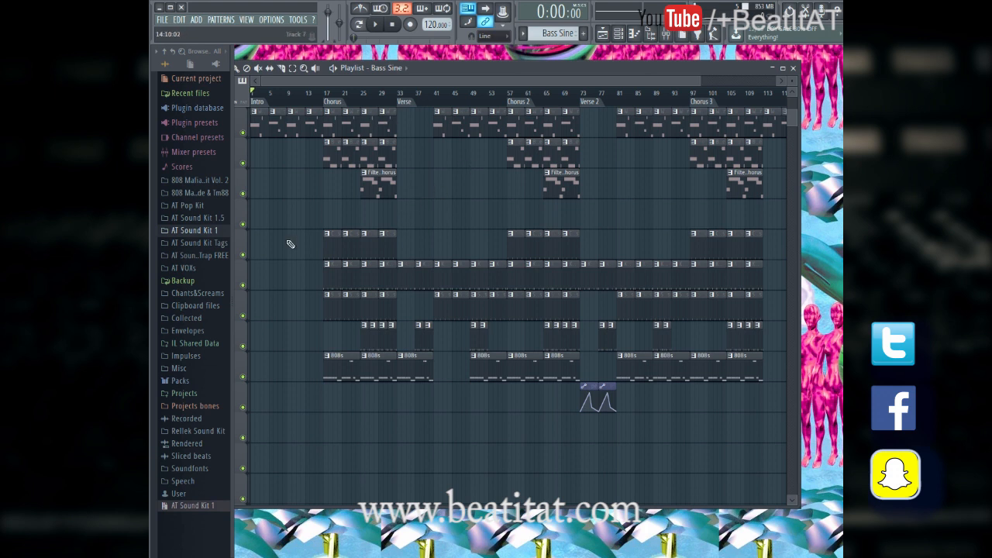
left_click(213, 231)
left_click(217, 229)
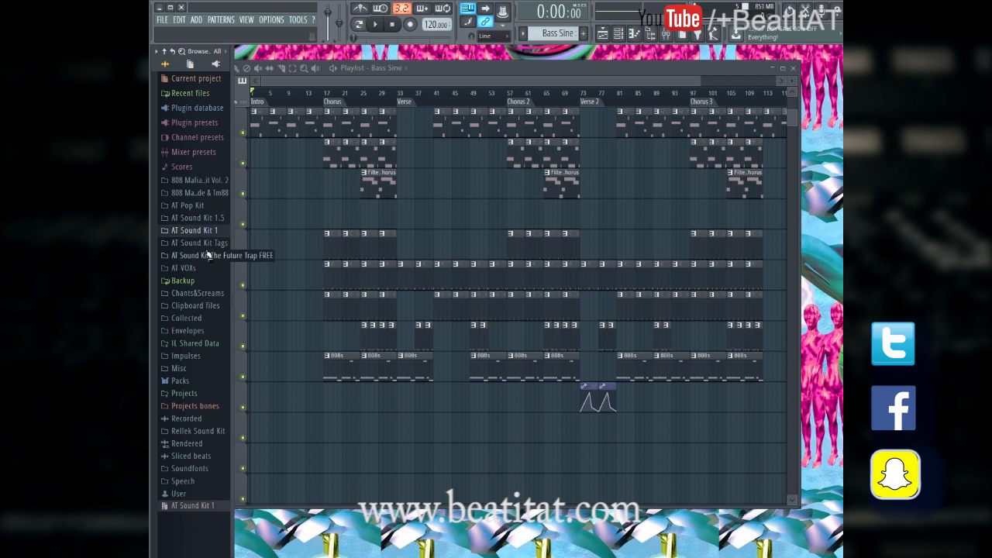
left_click(199, 206)
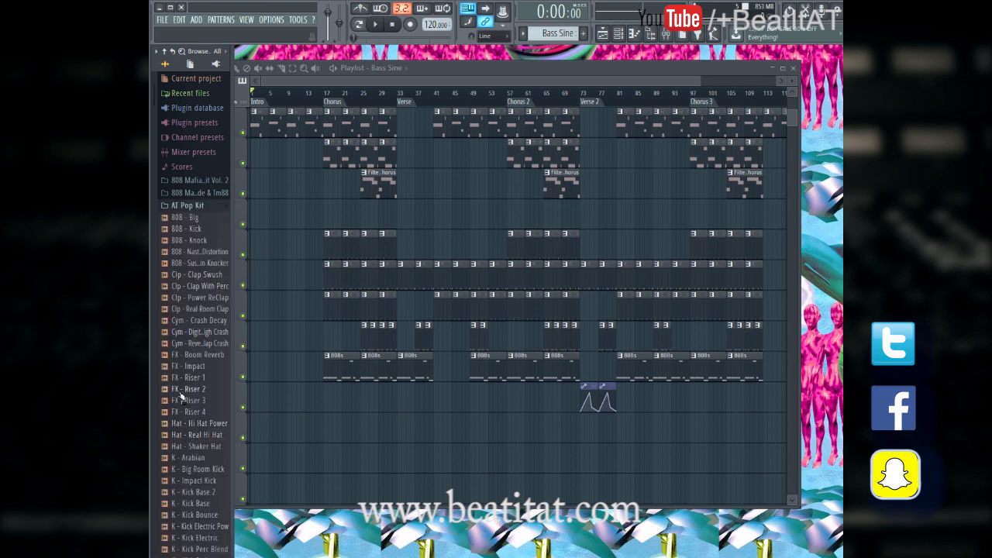
left_click_drag(304, 222, 316, 221)
scroll(349, 229, "up", 10)
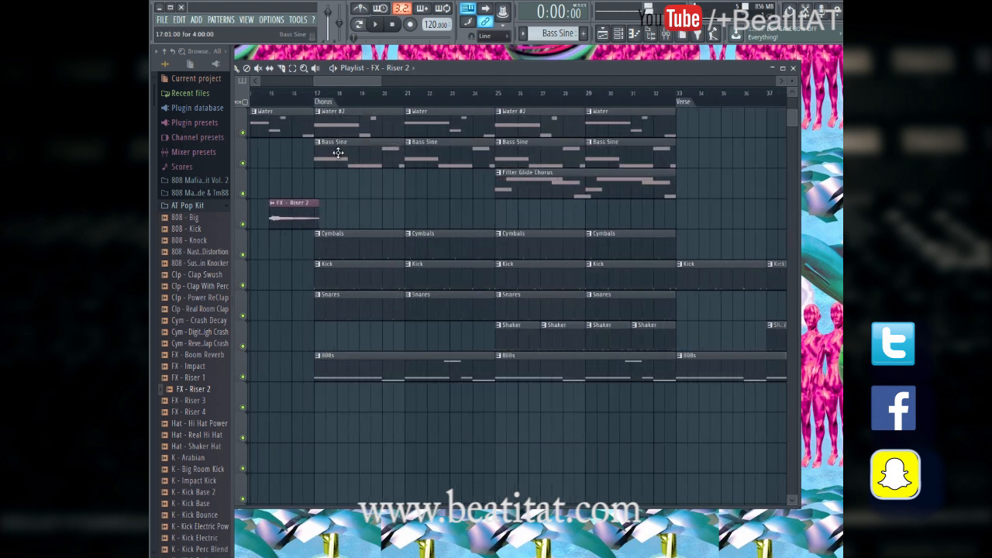
left_click_drag(334, 83, 324, 85)
left_click_drag(454, 207, 530, 207)
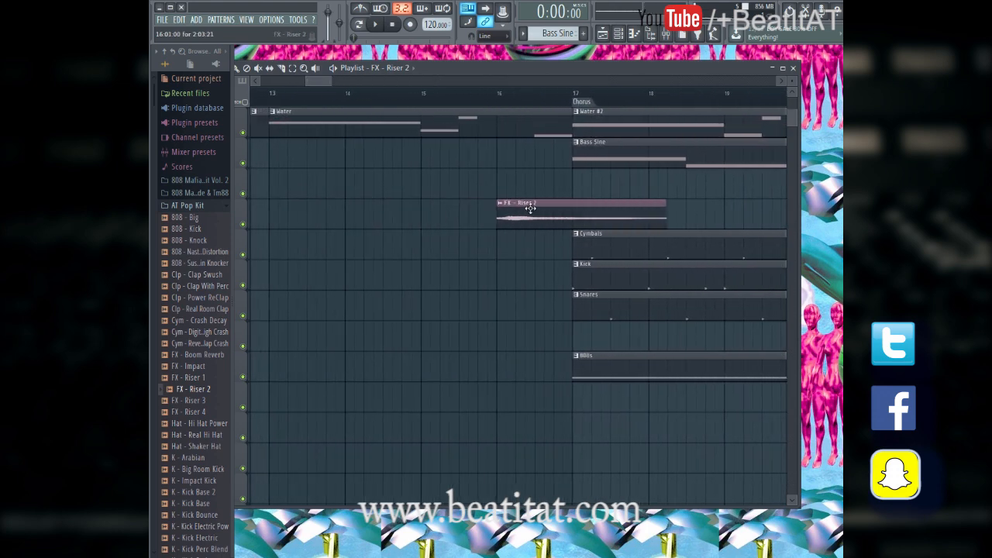
Step: Audition the riser from bar 16 and shift its clip to 16:09, just before the first Chorus
left_click(500, 93)
key("space")
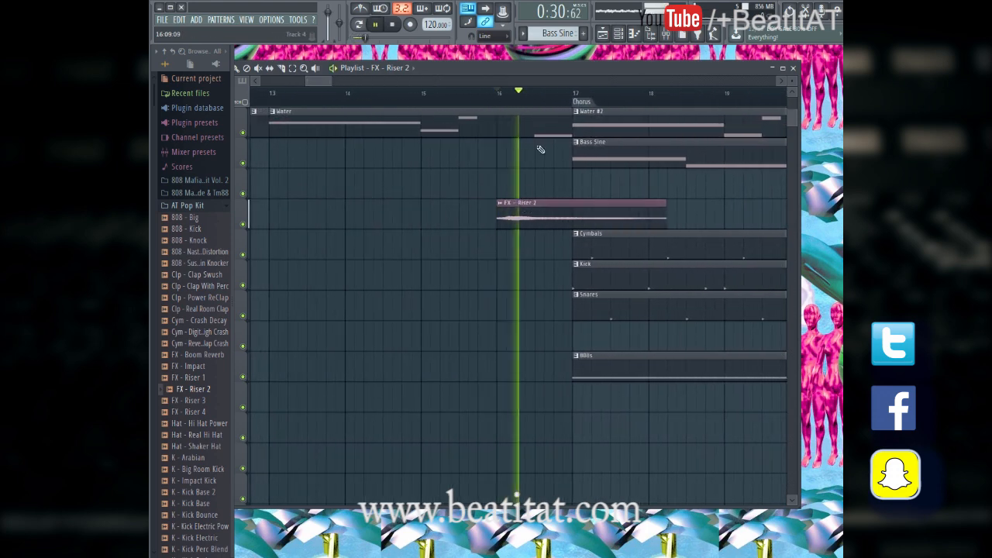
scroll(534, 194, "down", 4)
key("space")
left_click_drag(545, 203, 552, 202)
key("space")
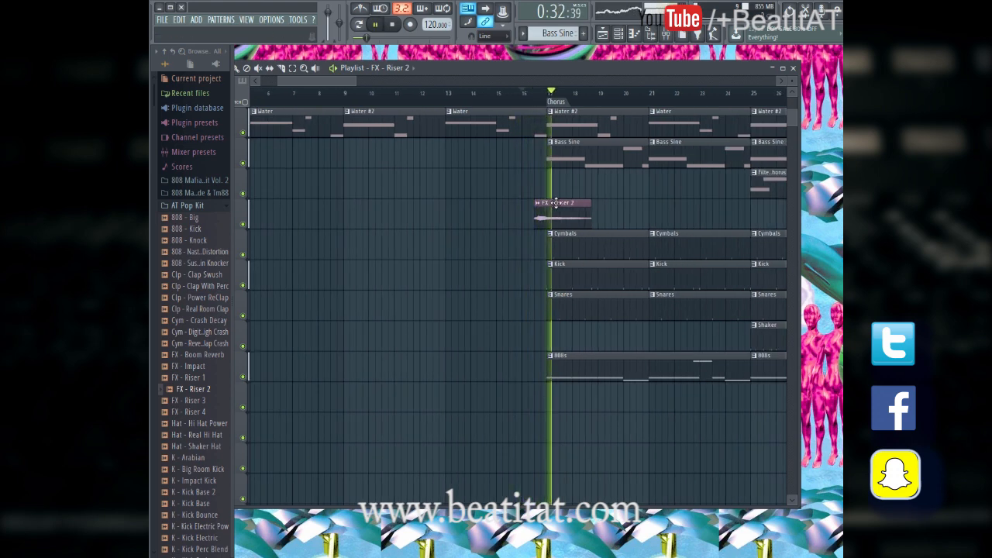
Step: Place a second FX - Riser 2 clip at 56:09, just before Chorus 2
scroll(555, 206, "down", 5)
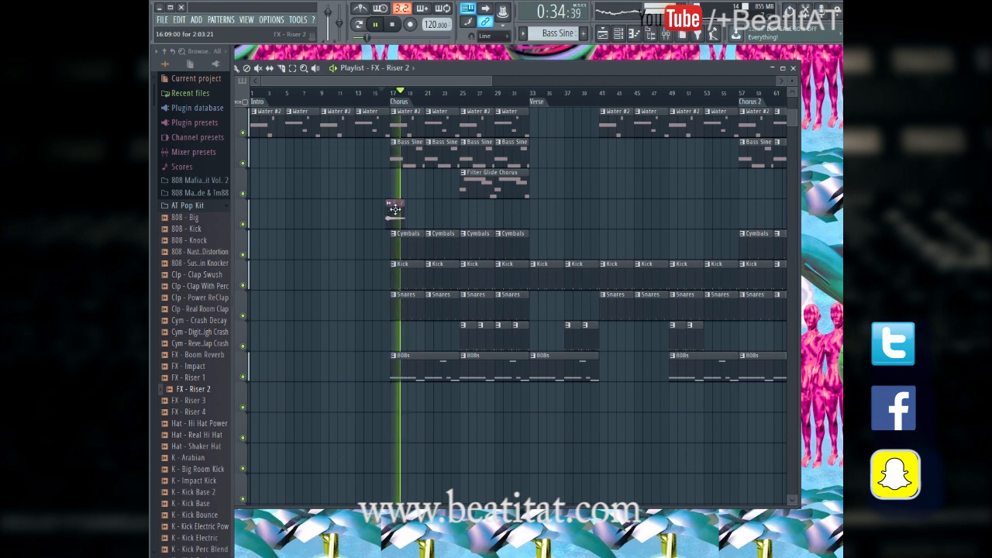
scroll(497, 194, "down", 2)
scroll(496, 194, "down", 1)
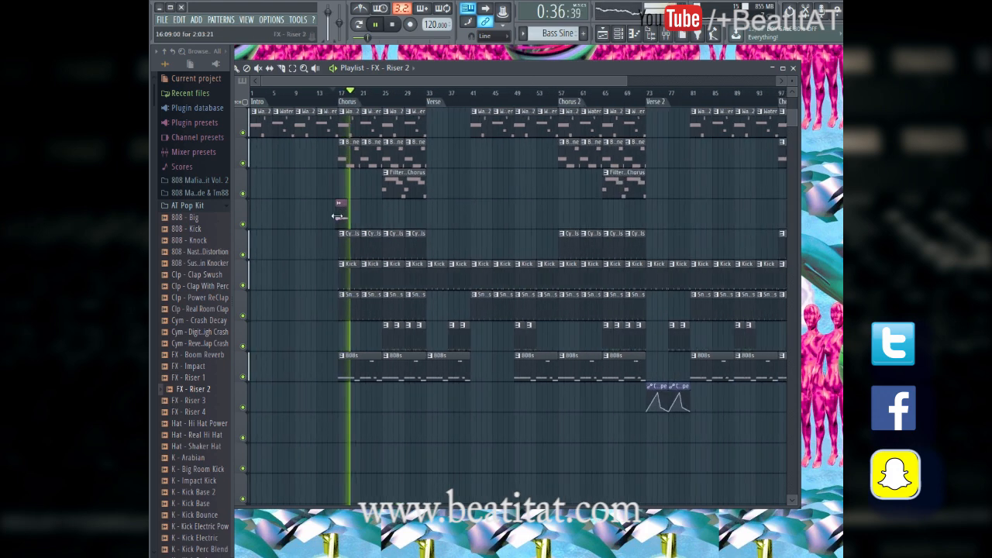
left_click(560, 208)
scroll(565, 213, "up", 6)
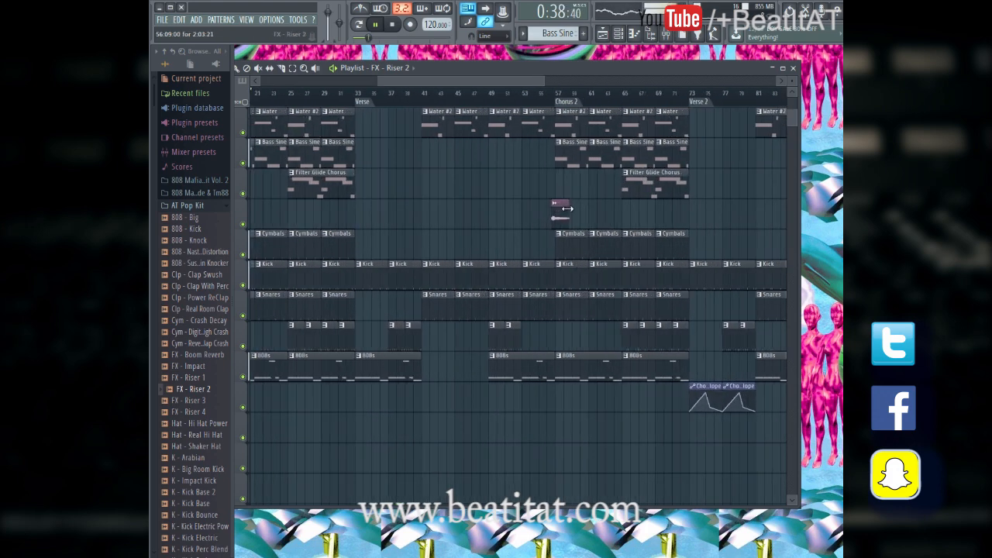
Step: Place a third FX - Riser 2 clip just before Chorus 3 and play the song through that transition
left_click_drag(450, 80, 542, 99)
scroll(576, 211, "down", 6)
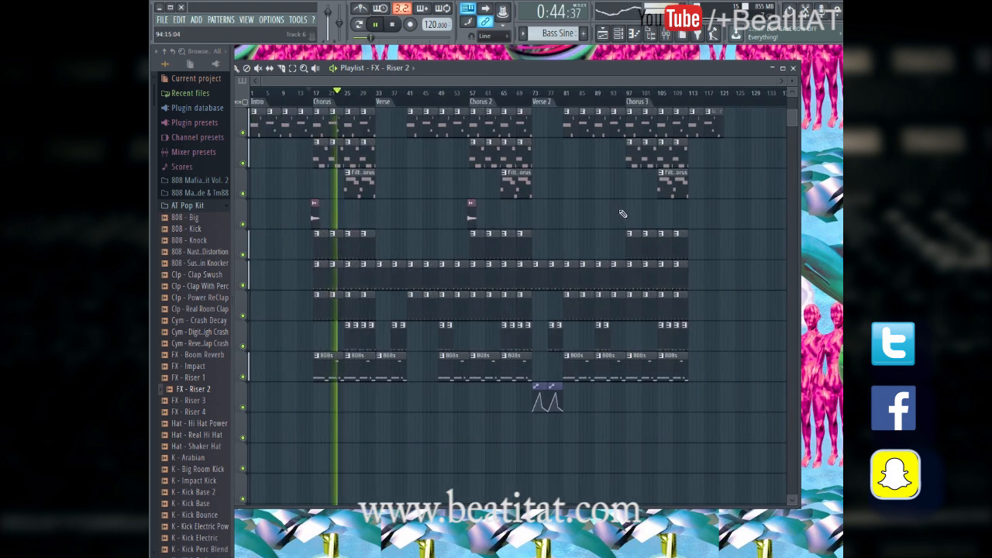
scroll(612, 214, "up", 6)
left_click_drag(480, 81, 653, 82)
left_click(457, 93)
scroll(456, 92, "down", 5)
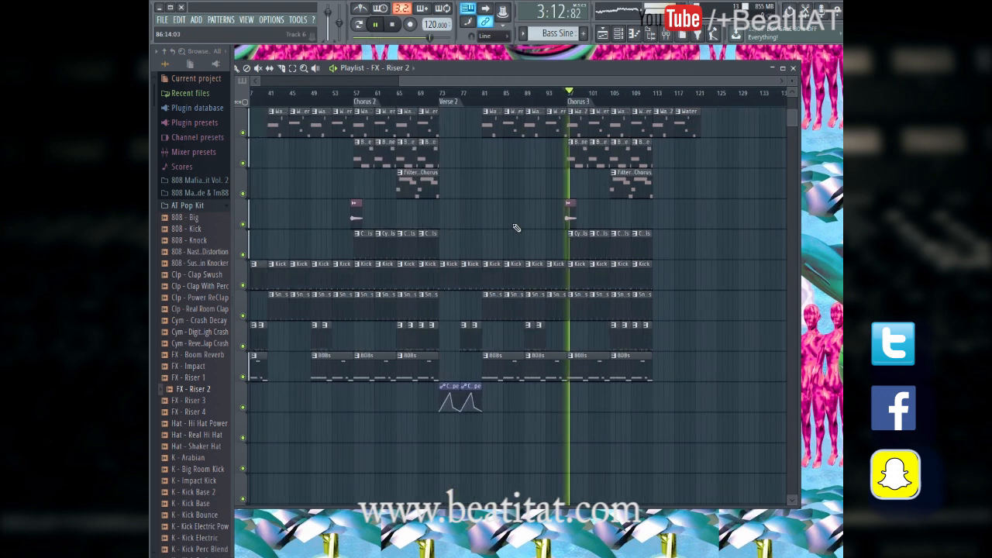
scroll(517, 228, "down", 3)
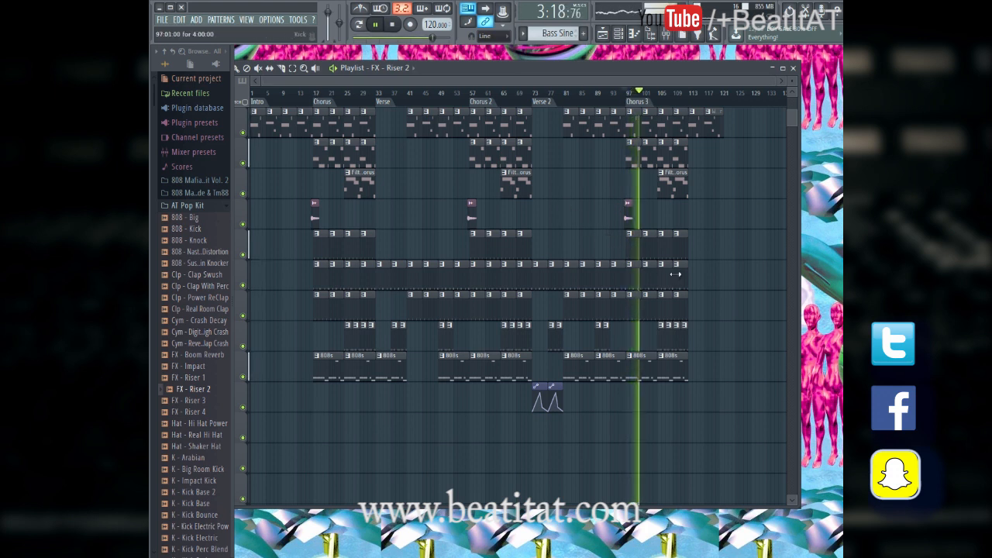
Step: Shift all drum, 808 and automation clips down one track, and move the three riser clips down to Track 7
left_click_drag(709, 231, 205, 440)
key("shift+Down")
left_click(729, 359, "ctrl")
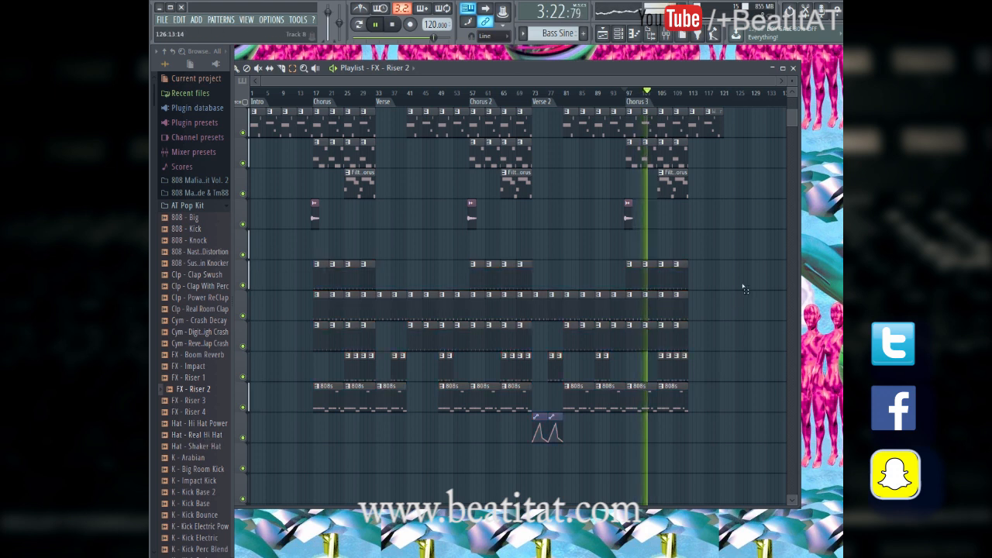
left_click_drag(648, 223, 205, 237)
key("shift+Down")
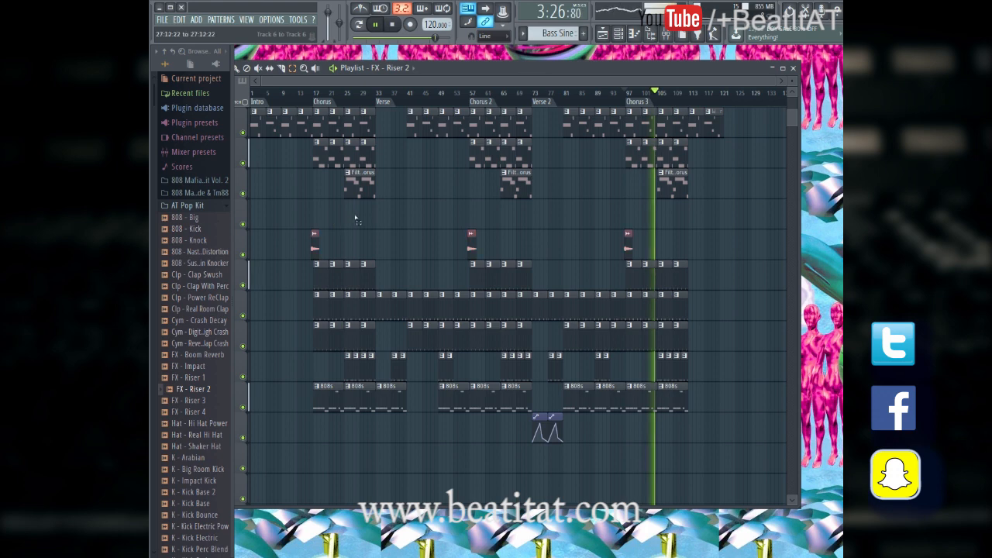
Step: Reposition the playlist window to expose the track headers, stop playback, and move the channel rack lower before hiding it
left_click_drag(494, 72, 563, 68)
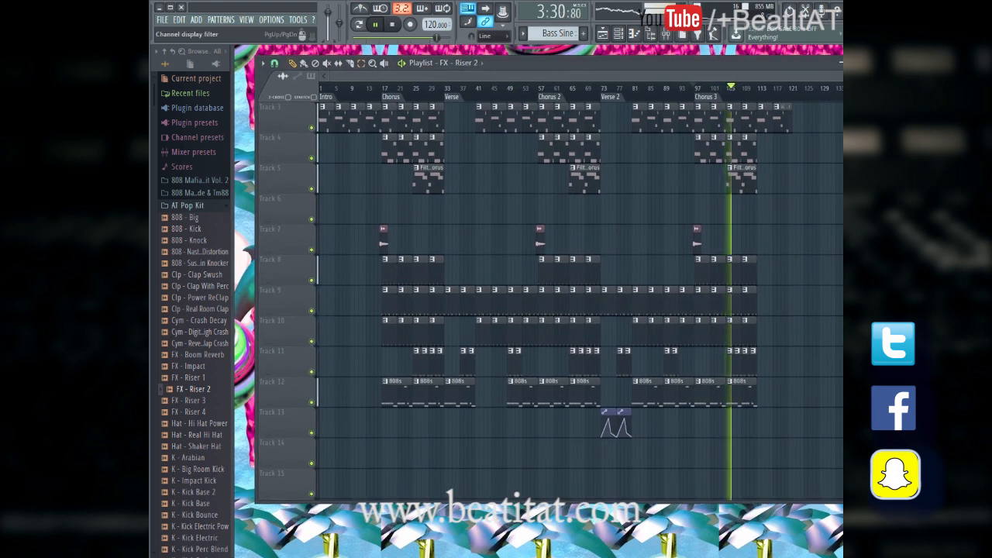
key("space")
key("F6")
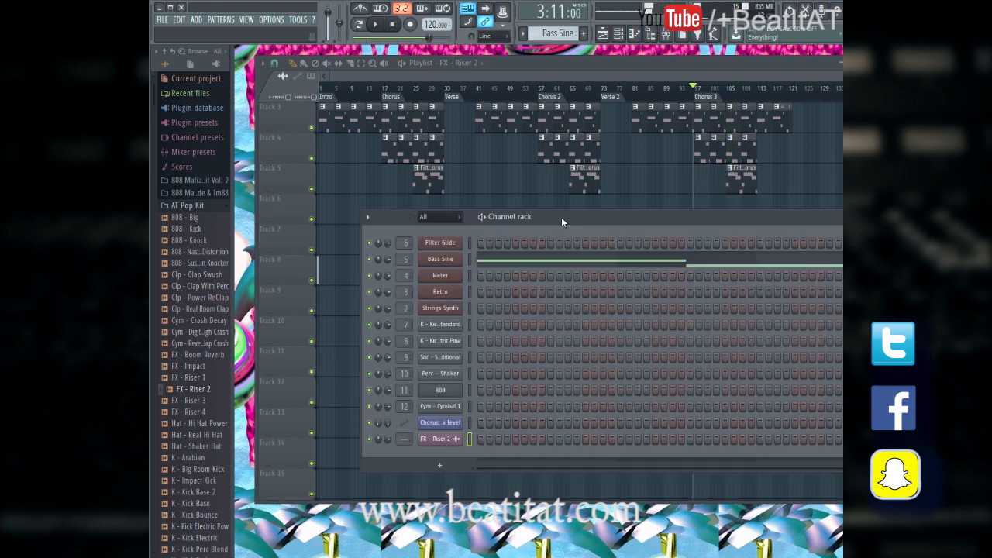
left_click_drag(511, 289, 491, 318)
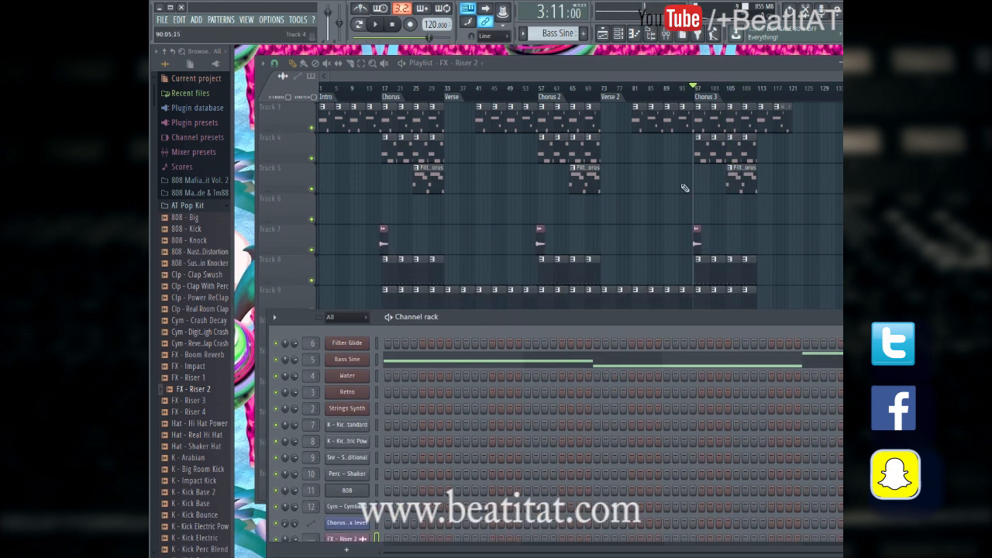
scroll(673, 160, "up", 2)
key("F5")
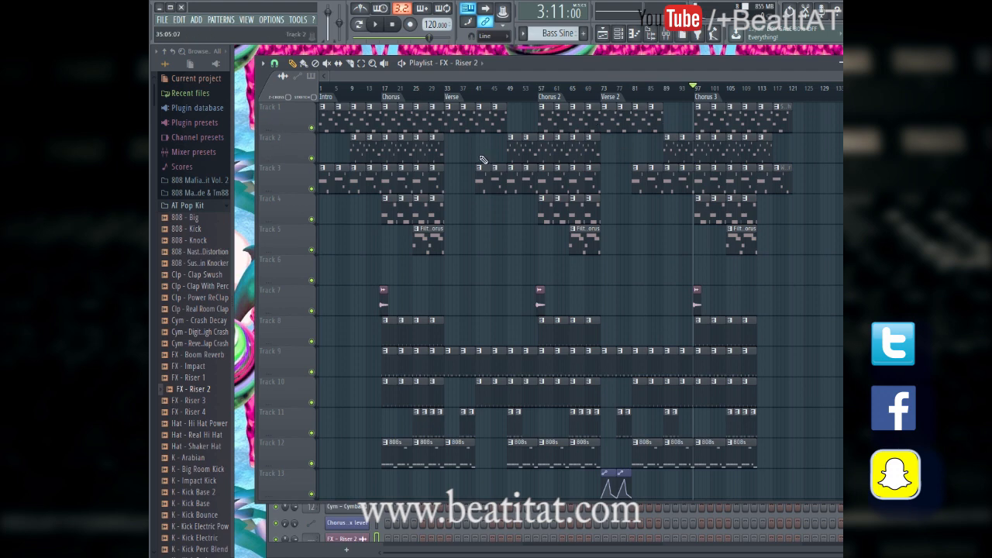
key("F6")
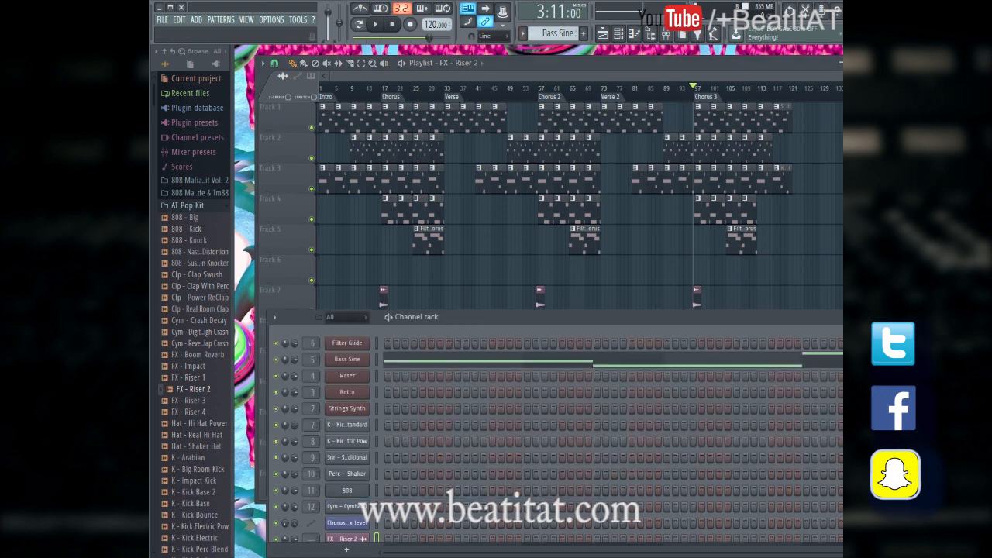
key("F6")
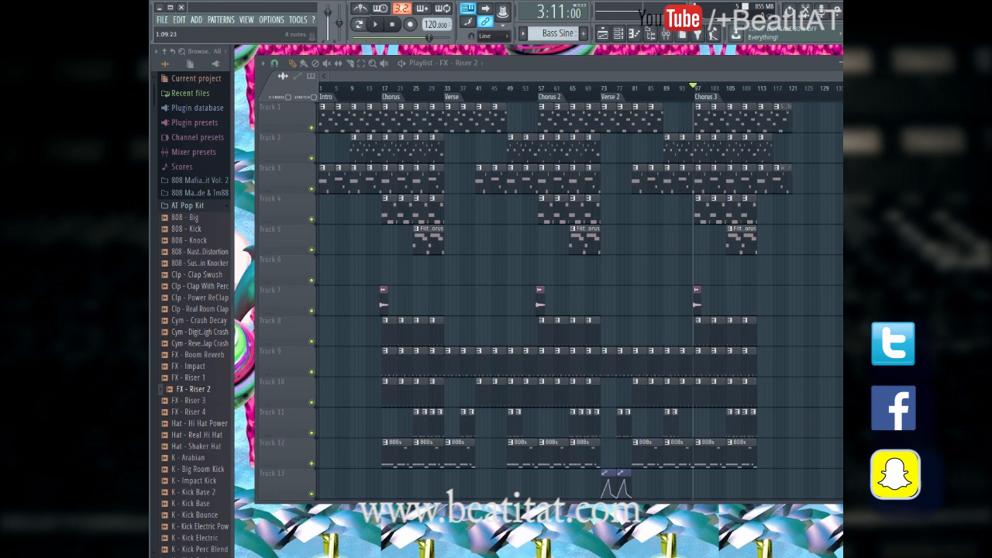
Step: Set the playhead to bar 81 and add Gross Beat in slot 5 of the Strings Synth mixer track
left_click(643, 88)
left_click_drag(639, 92, 637, 91)
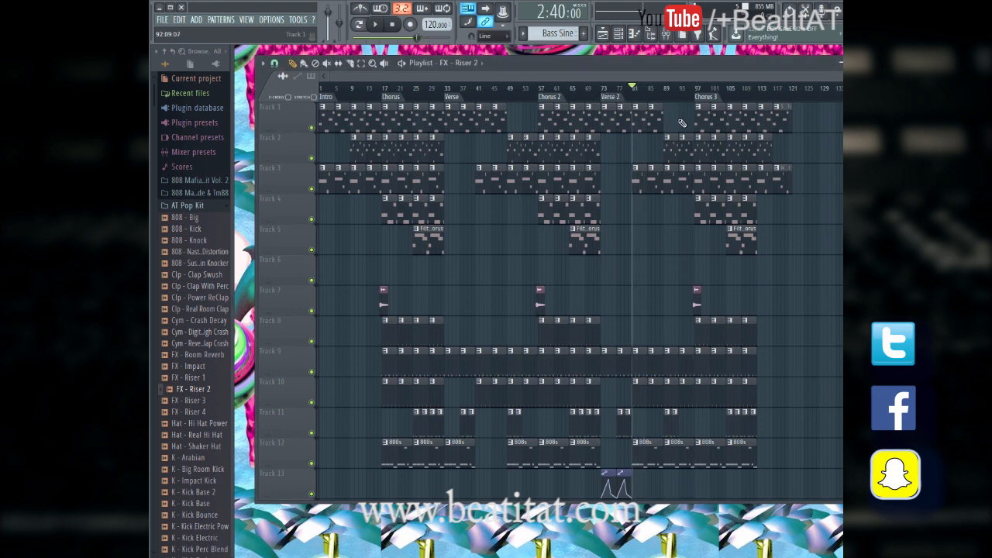
scroll(679, 120, "down", 3)
scroll(678, 119, "up", 3)
scroll(651, 90, "up", 4)
left_click(665, 36)
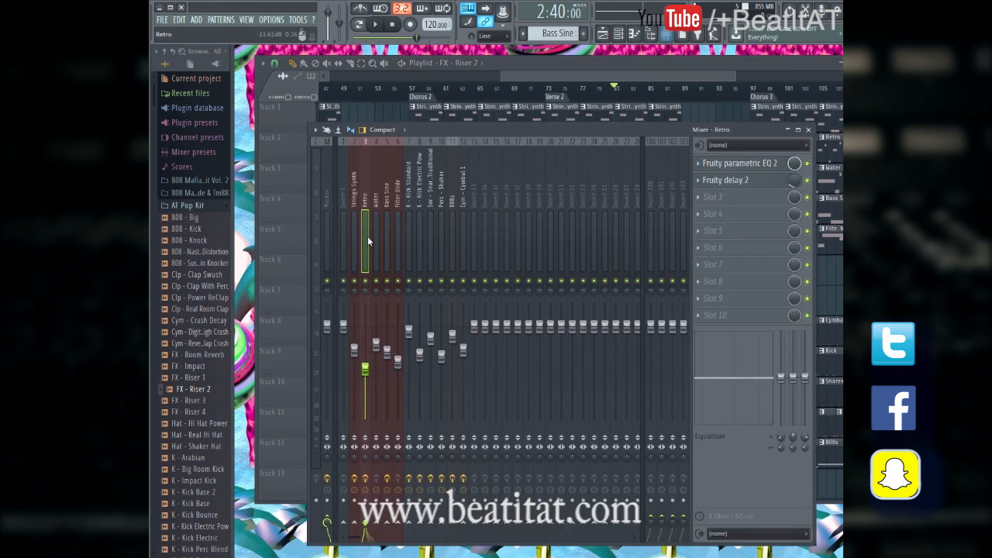
left_click(354, 223)
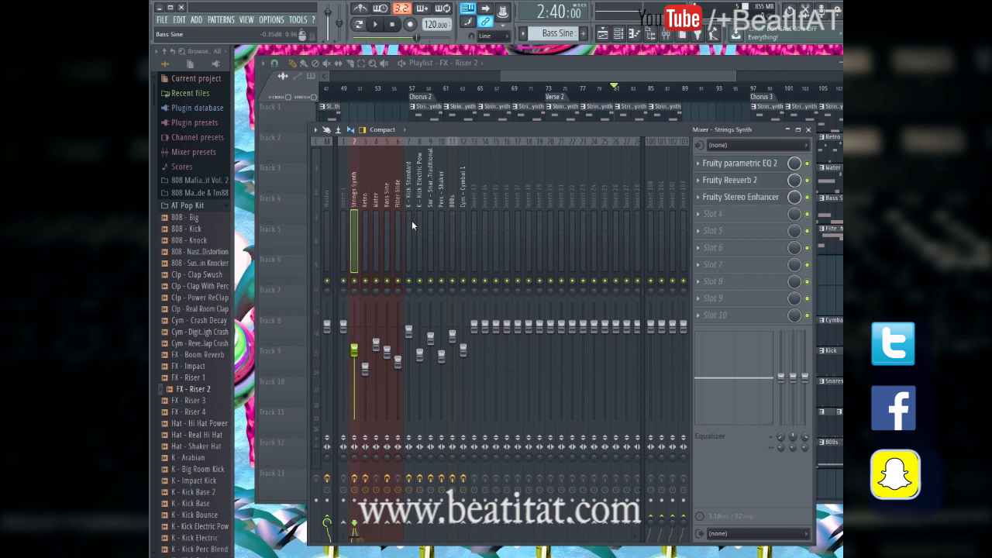
left_click(723, 248)
left_click(785, 103)
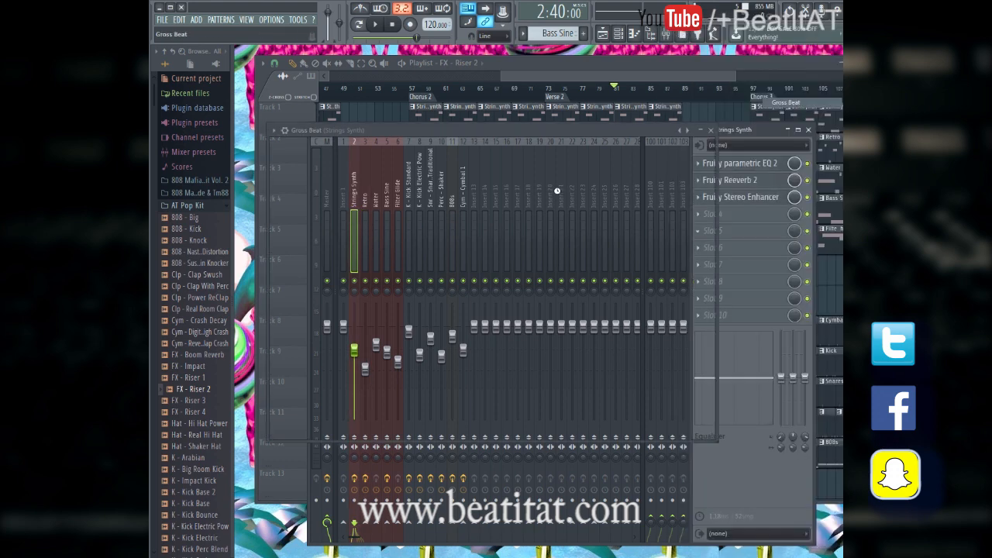
Step: Configure Gross Beat with High (melodic) click reduction, the Momentary preset and the 1/2 Speed time effect, and audition it
left_click(281, 180)
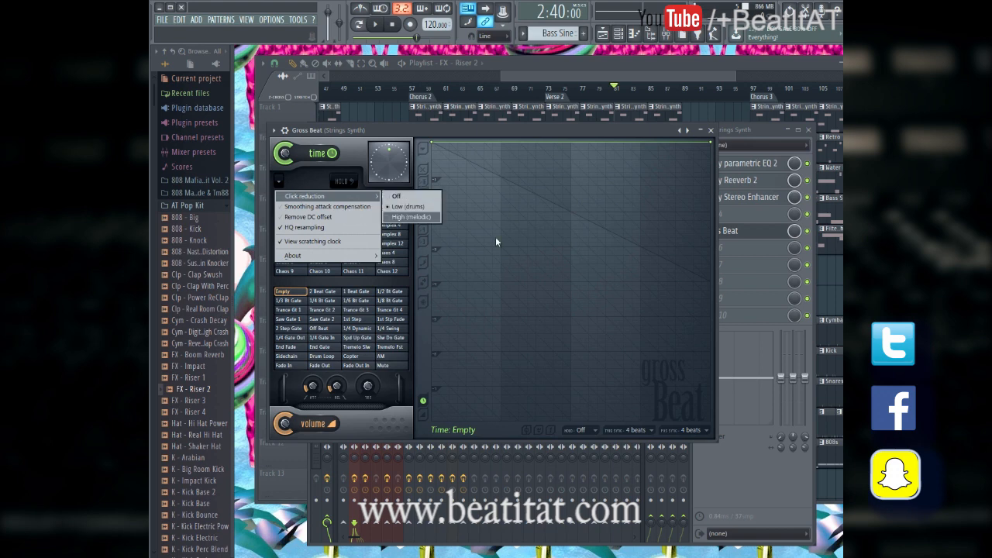
left_click(418, 220)
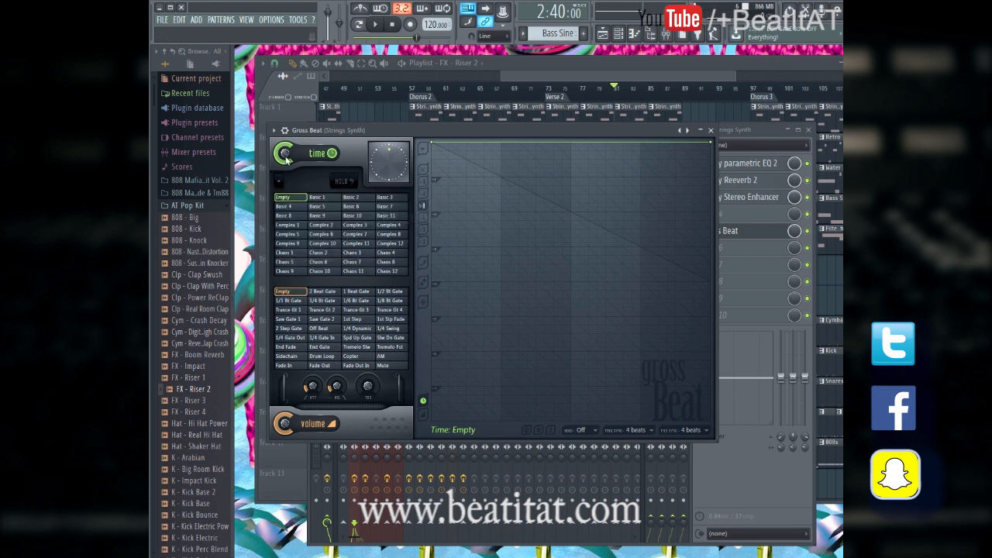
left_click(275, 131)
mouse_move(346, 162)
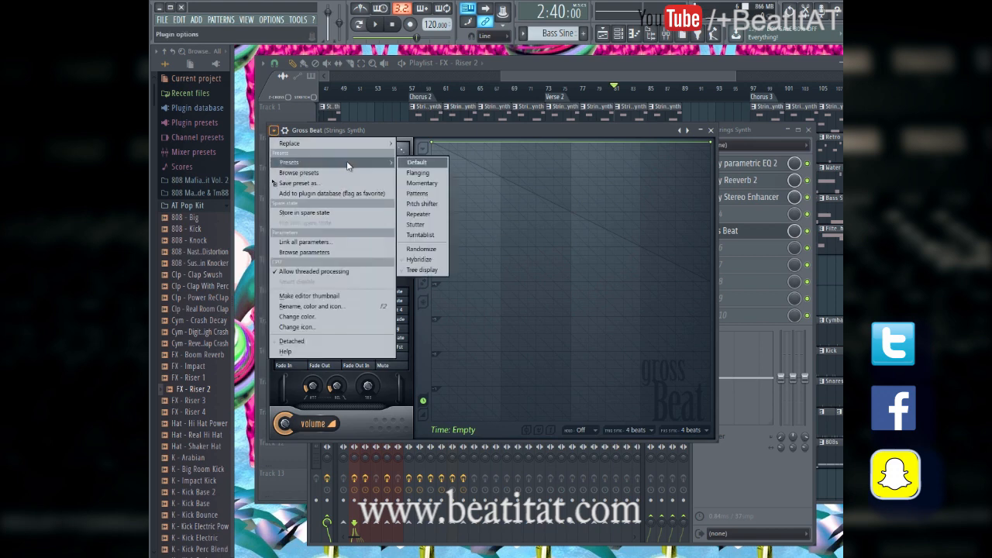
left_click(422, 183)
left_click(355, 262)
key("space")
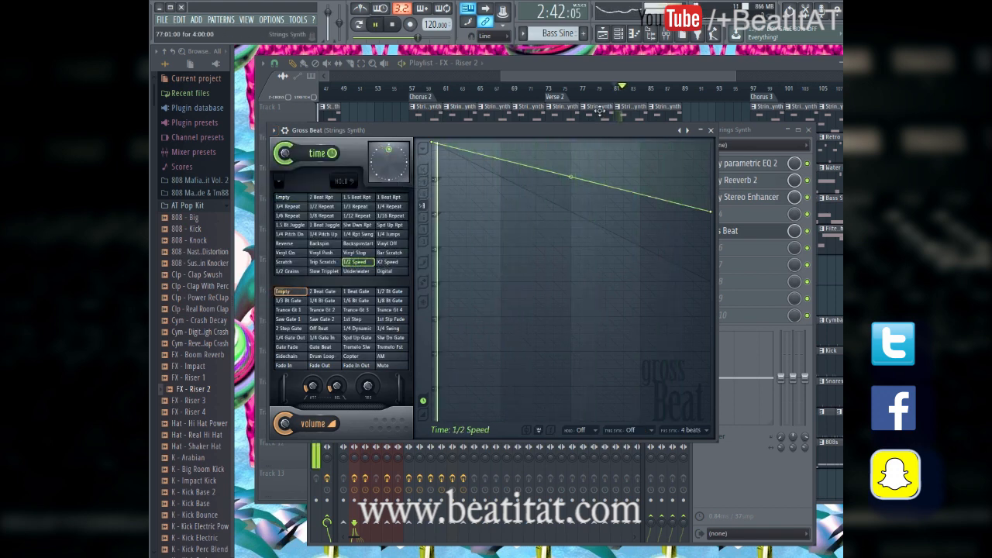
key("space")
left_click(709, 131)
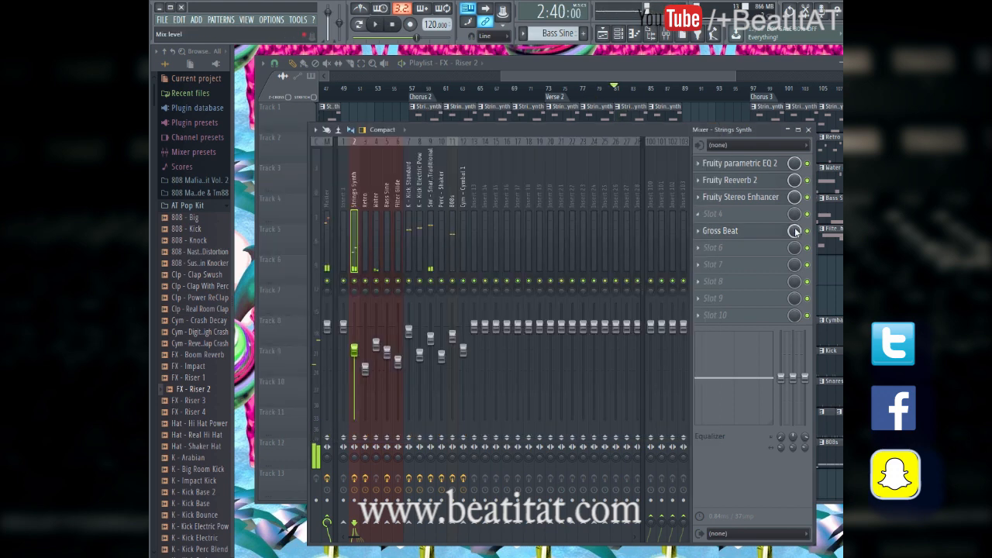
Step: Create an automation clip for Gross Beat's mix level and move it to the start of Verse 2 at bar 73 on Track 6
right_click(794, 230)
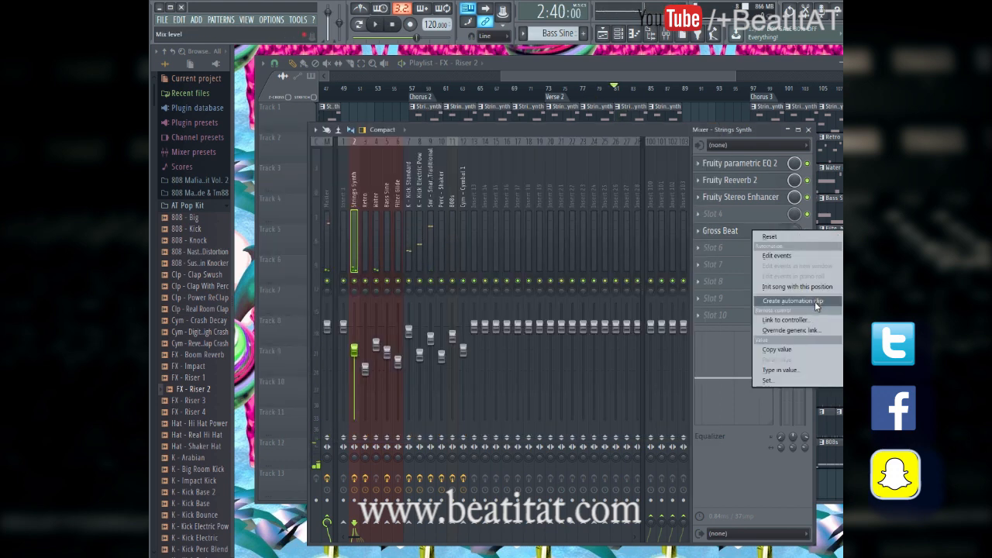
left_click(816, 301)
left_click(511, 63)
left_click_drag(513, 78, 228, 271)
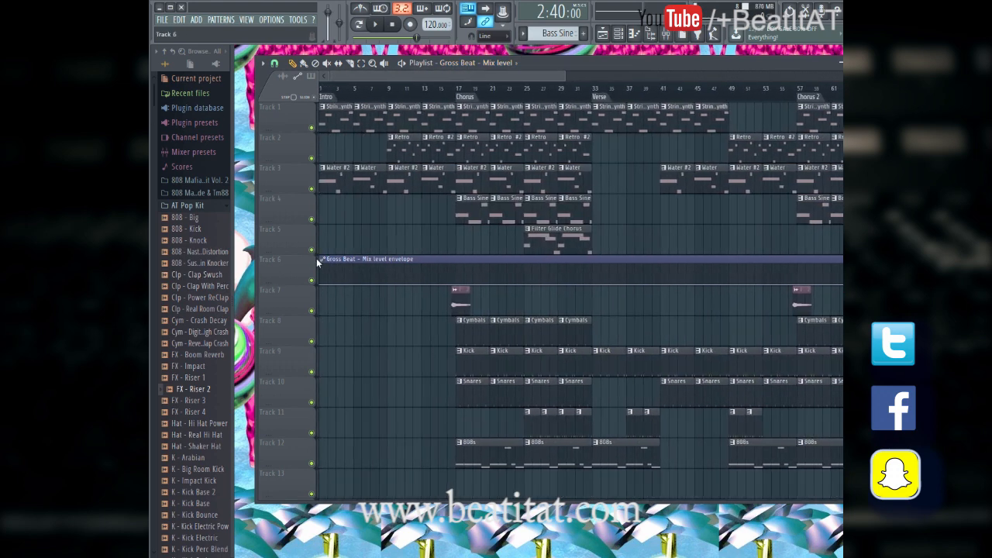
left_click_drag(321, 260, 487, 282)
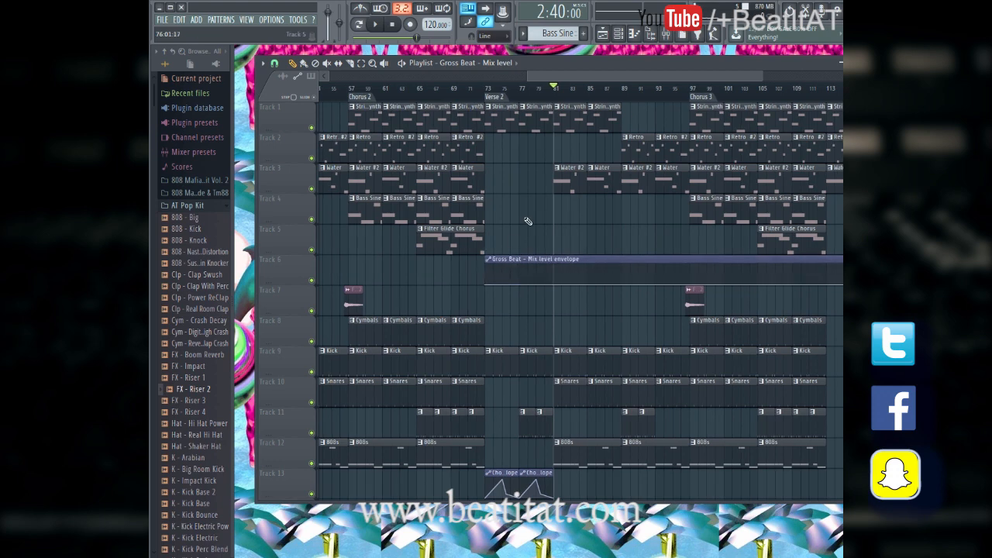
Step: Shorten the Gross Beat mix level clip so it ends at bar 97, the start of Chorus 3
scroll(577, 215, "down", 3)
left_click_drag(791, 257, 695, 261)
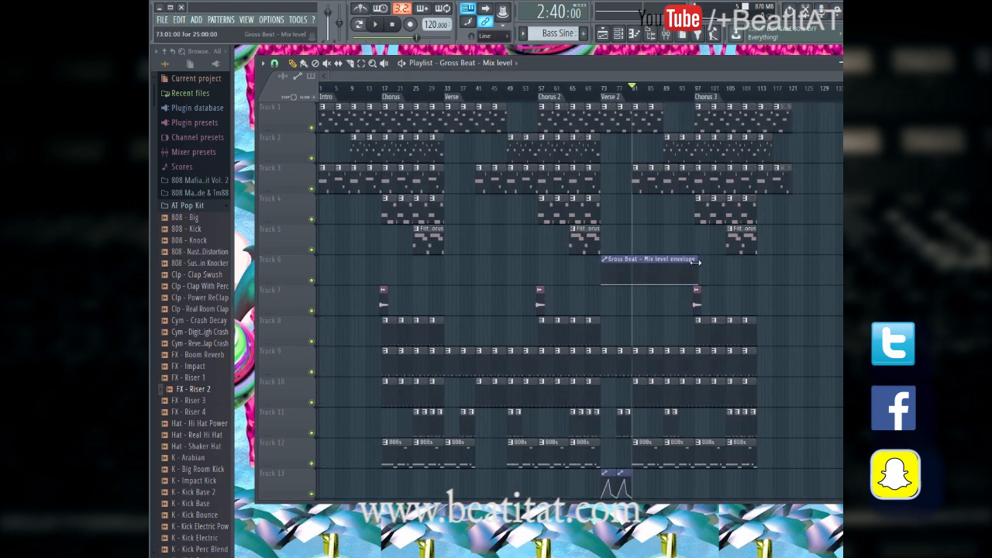
scroll(692, 262, "up", 4)
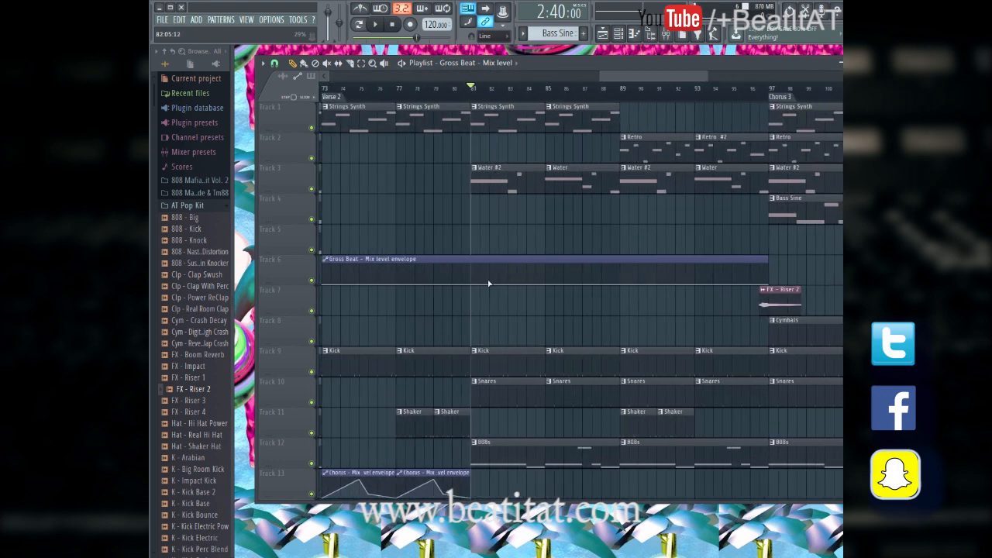
Step: Set the playhead to bar 73 and shape the Gross Beat mix level envelope to stay high until bar 81, dropping to minimum there, and audition it
left_click_drag(397, 89, 377, 112)
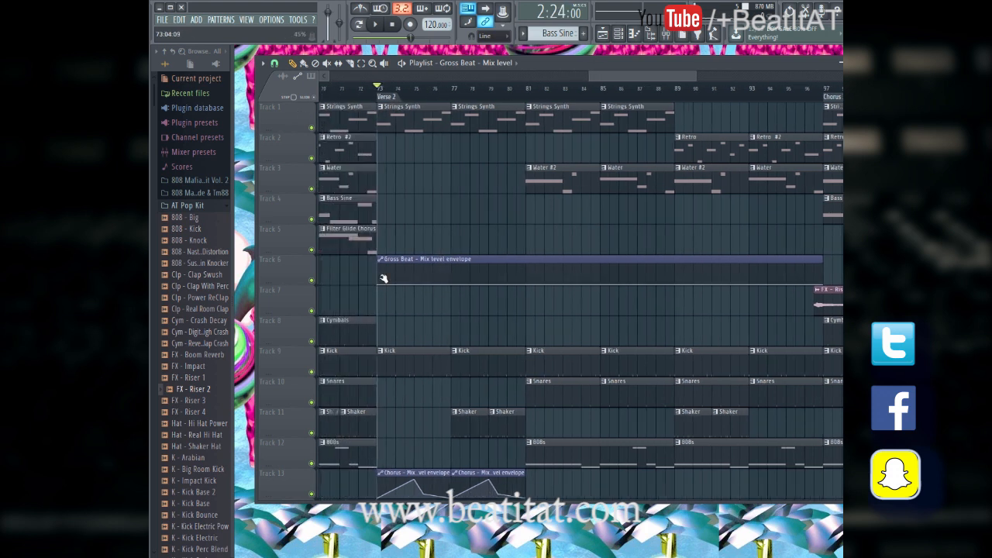
left_click_drag(382, 289, 379, 257)
right_click(515, 272)
left_click_drag(511, 272, 527, 305)
right_click(528, 267)
key("space")
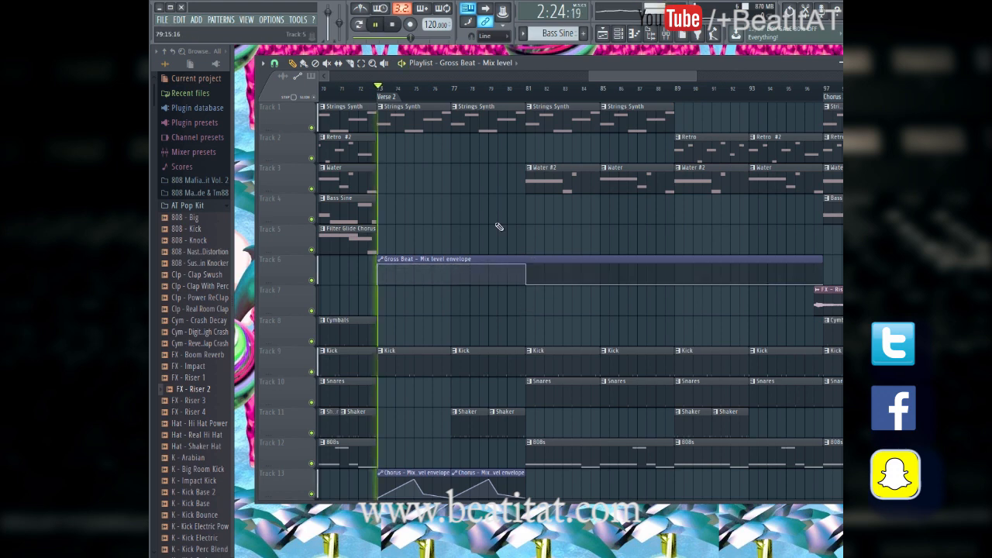
Step: Shorten the Gross Beat mix level clip to end at about bar 82.5 and move it down to Track 14
scroll(520, 168, "down", 2)
left_click_drag(821, 200, 566, 226)
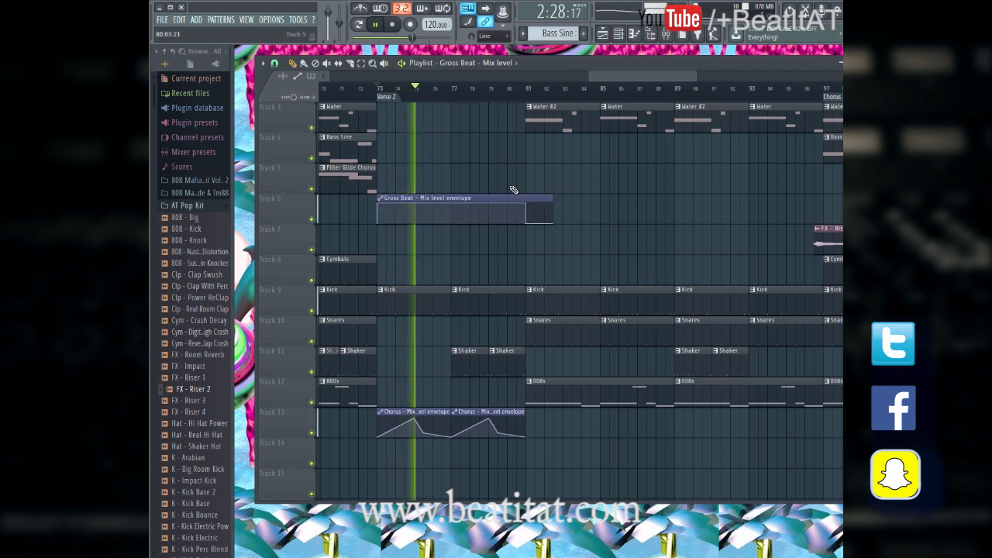
left_click_drag(508, 191, 486, 239)
key("shift+Down")
key("shift+Down")
key("shift+Down")
key("shift+Down")
key("shift+Down")
key("shift+Down")
key("shift+Down")
key("shift+Down")
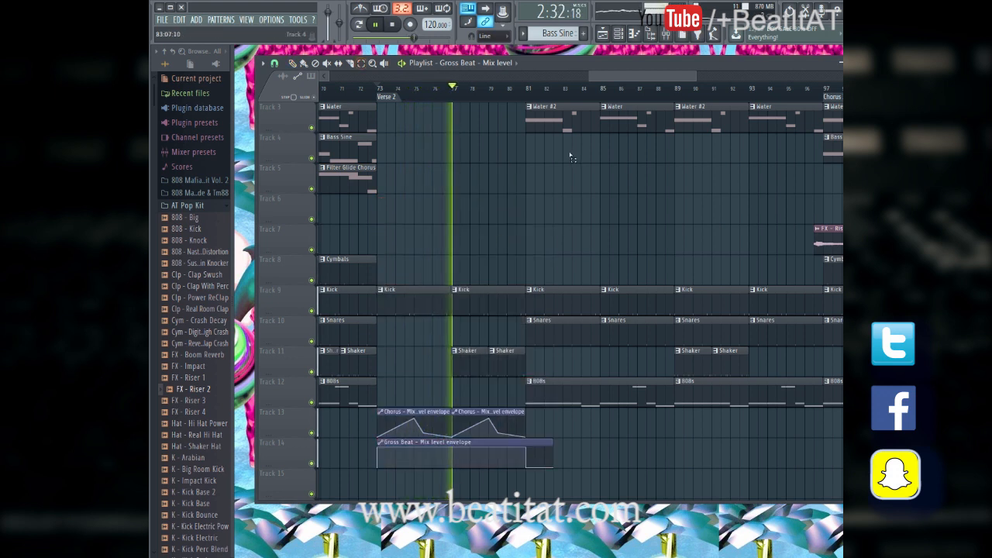
Step: Open Gross Beat on the Strings Synth mixer track and set its click reduction to High (melodic)
key("F9")
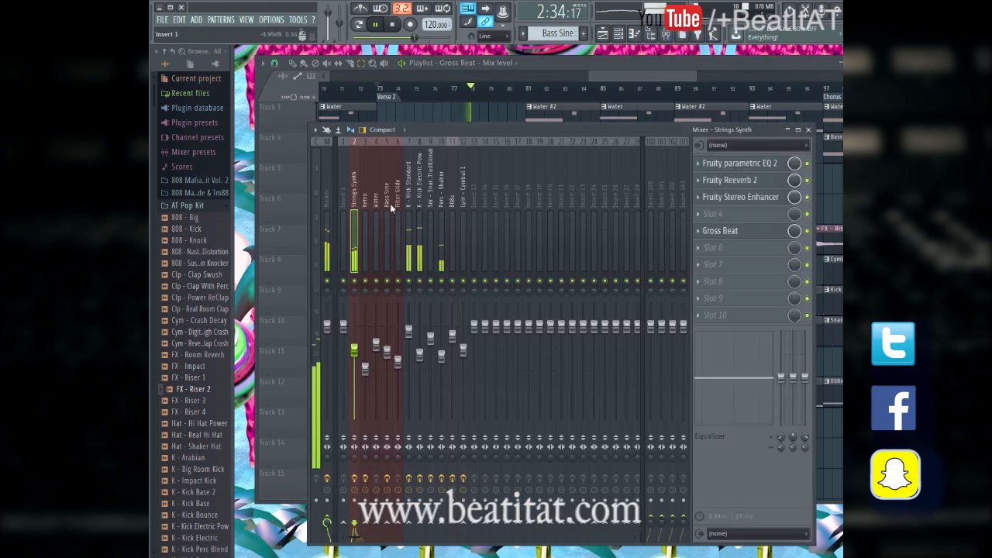
left_click(737, 231)
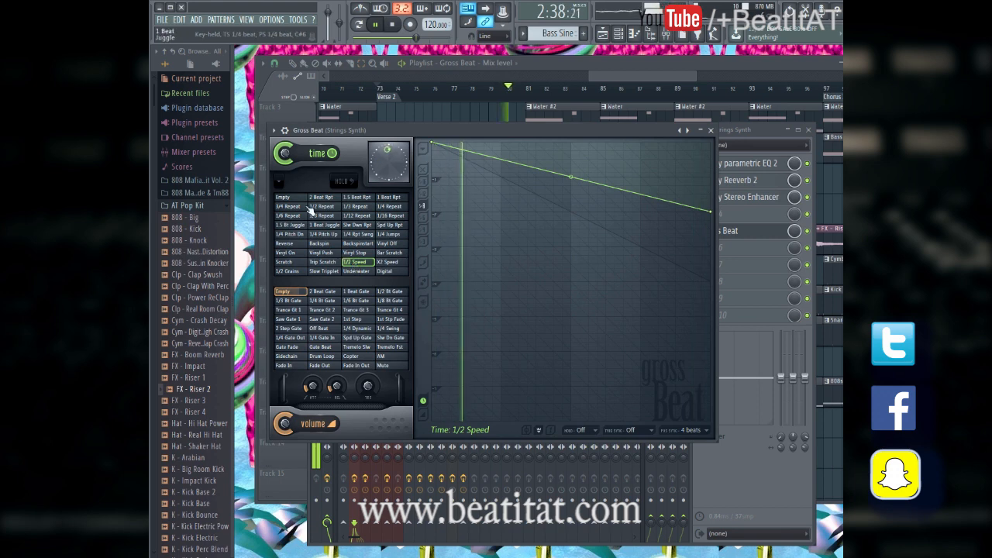
left_click(279, 181)
mouse_move(364, 196)
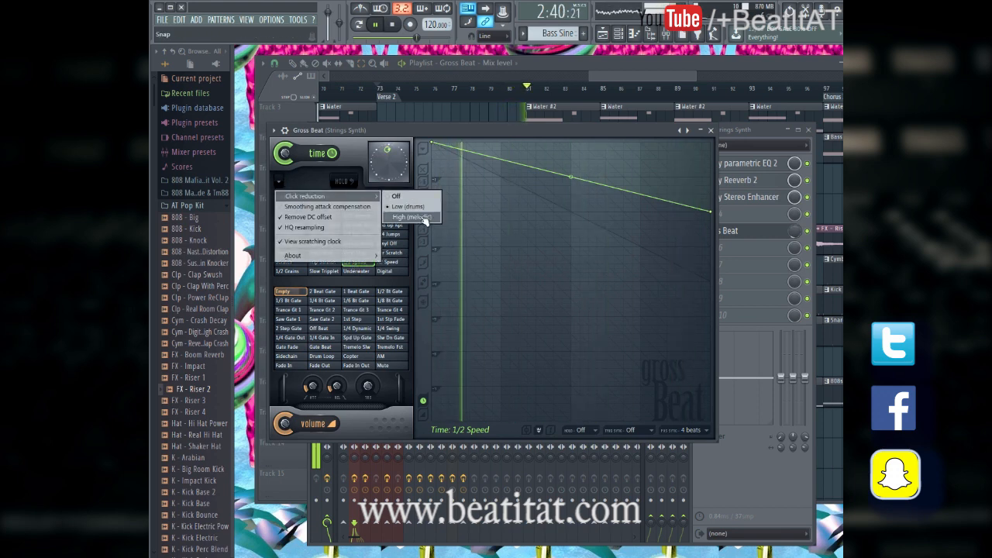
left_click(429, 218)
Step: Look through Gross Beat's preset list without loading one, close the plugin and the mixer, and stop playback
left_click(277, 131)
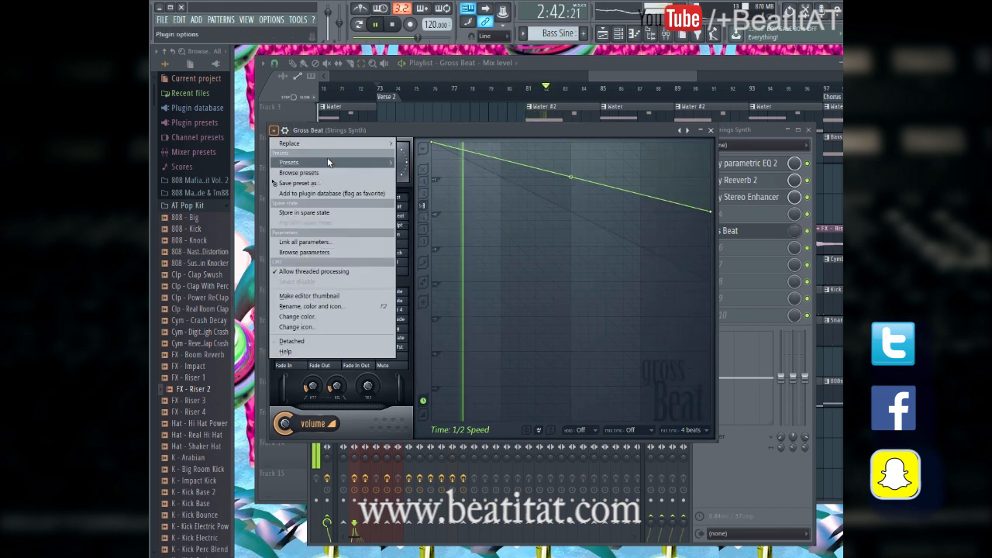
mouse_move(328, 162)
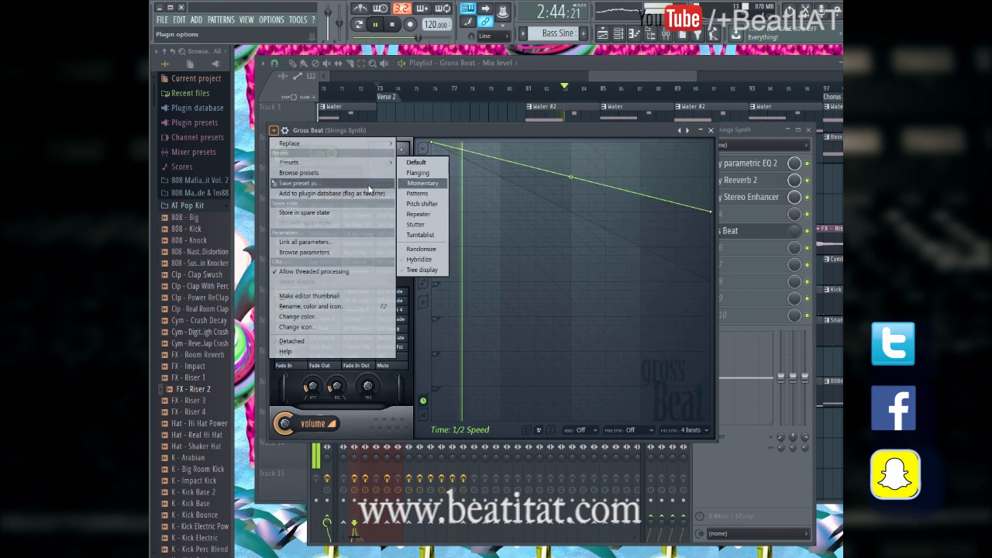
left_click(472, 135)
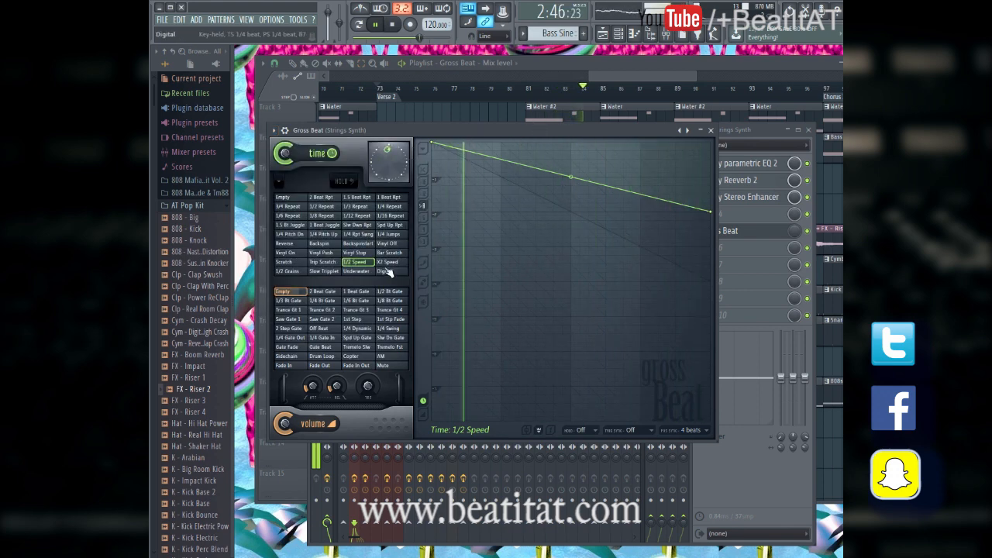
left_click(275, 131)
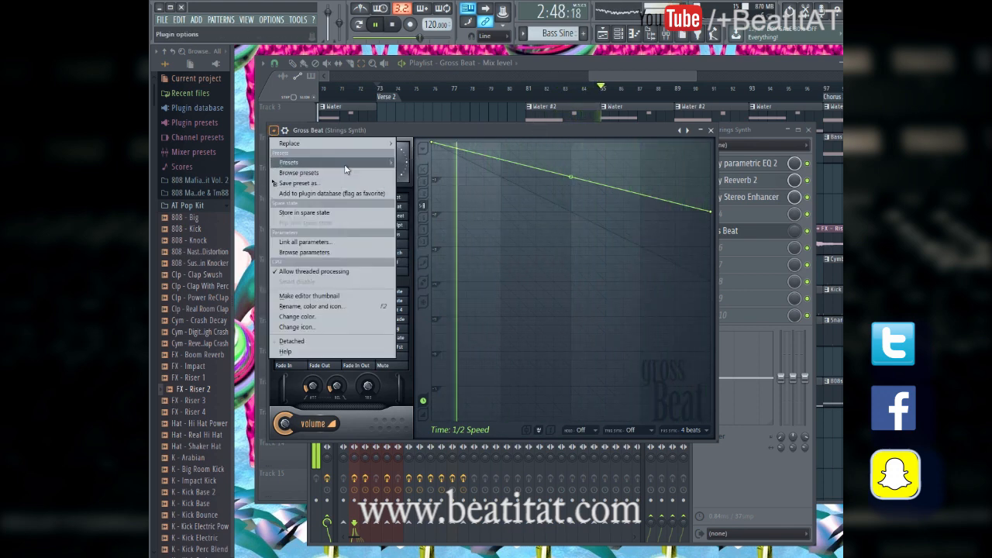
mouse_move(310, 162)
left_click(710, 131)
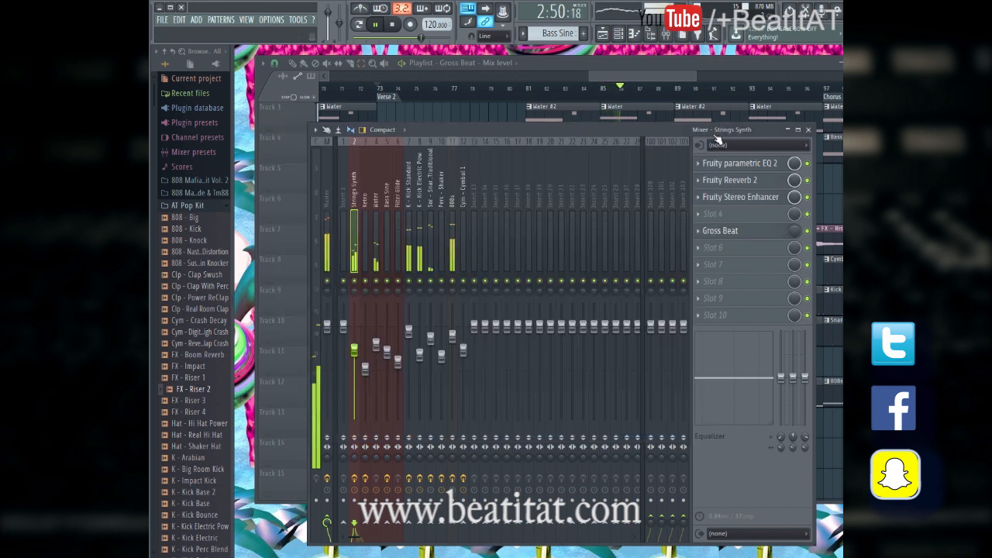
left_click(809, 130)
key("space")
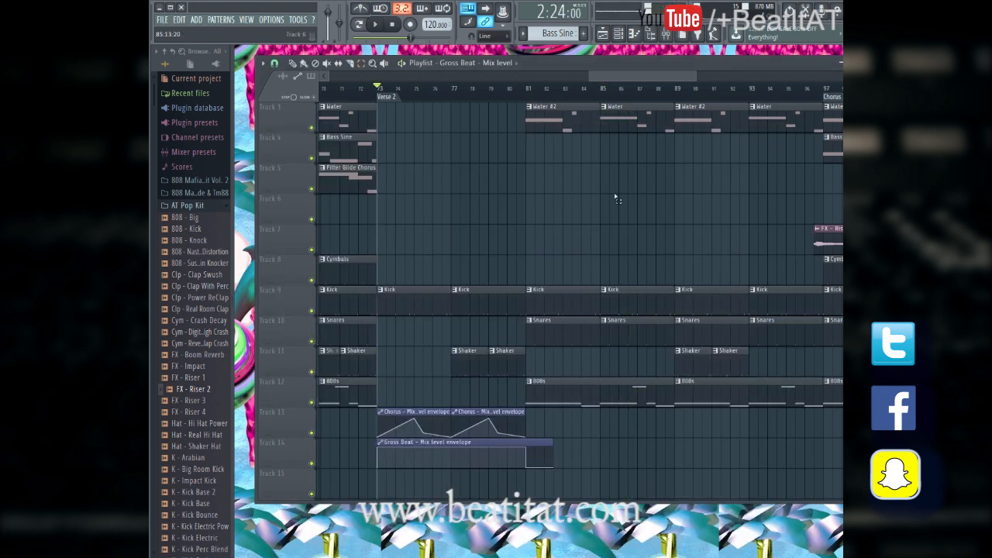
Step: Return the playhead to the start of the song at the Intro marker
scroll(620, 200, "down", 6, "ctrl")
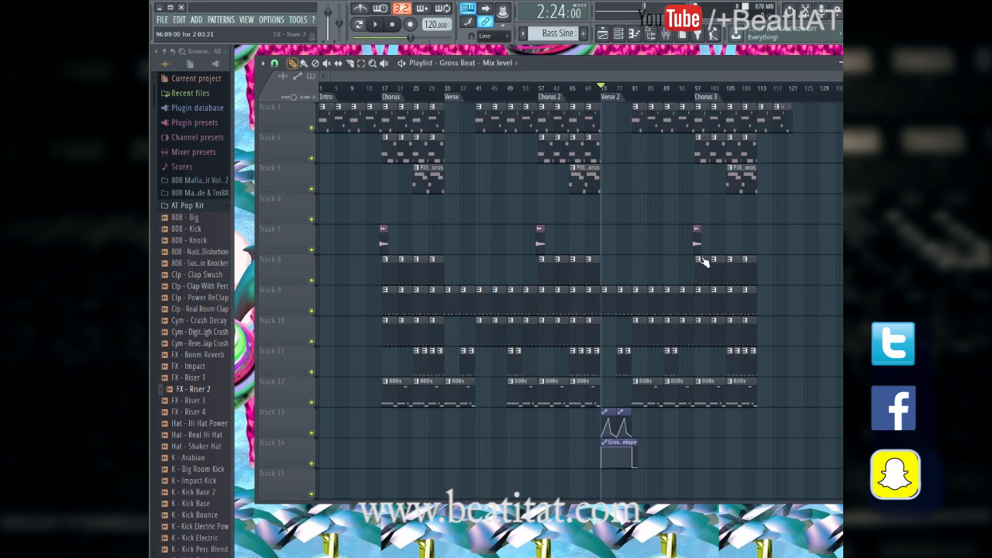
scroll(694, 261, "up", 3)
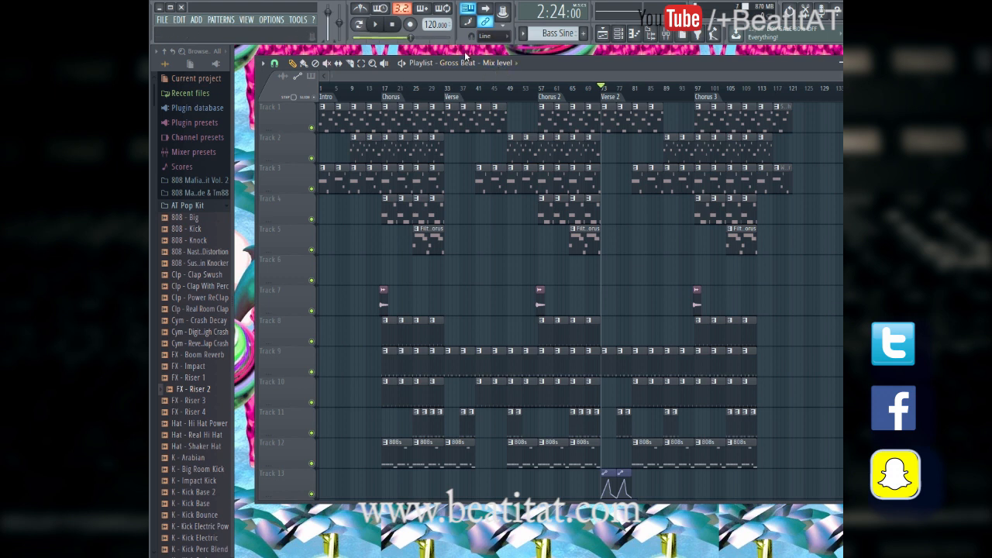
left_click_drag(365, 90, 151, 93)
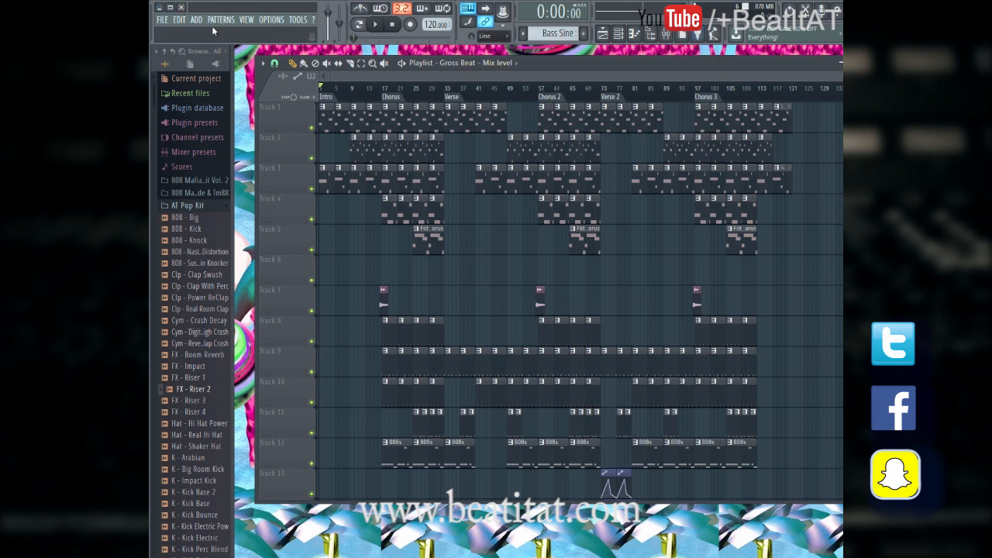
Step: Save the project in the Projects folder under the name "Yung Lean tutorial"
left_click(163, 20)
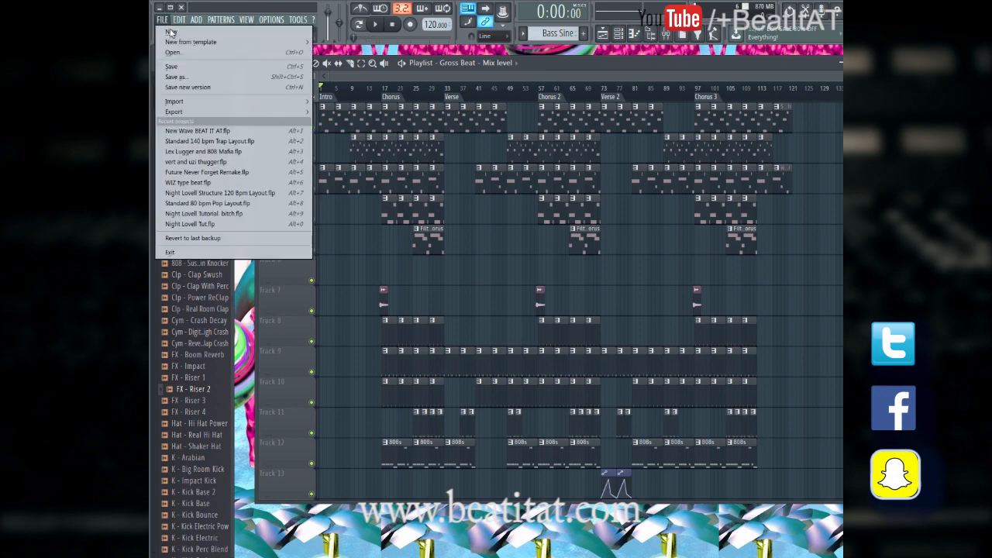
left_click(208, 85)
type("Yun")
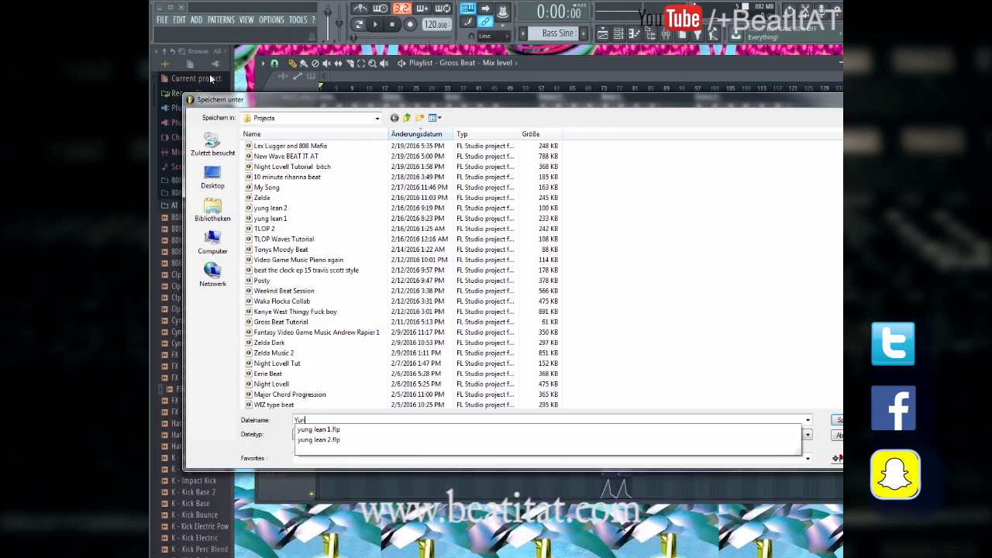
type("g Lean 3")
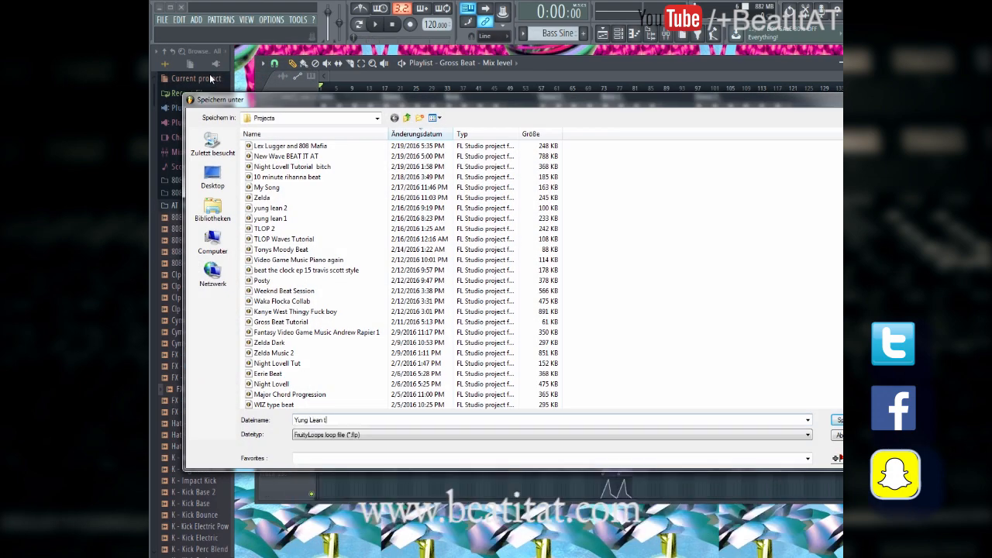
type("utorial")
key("Return")
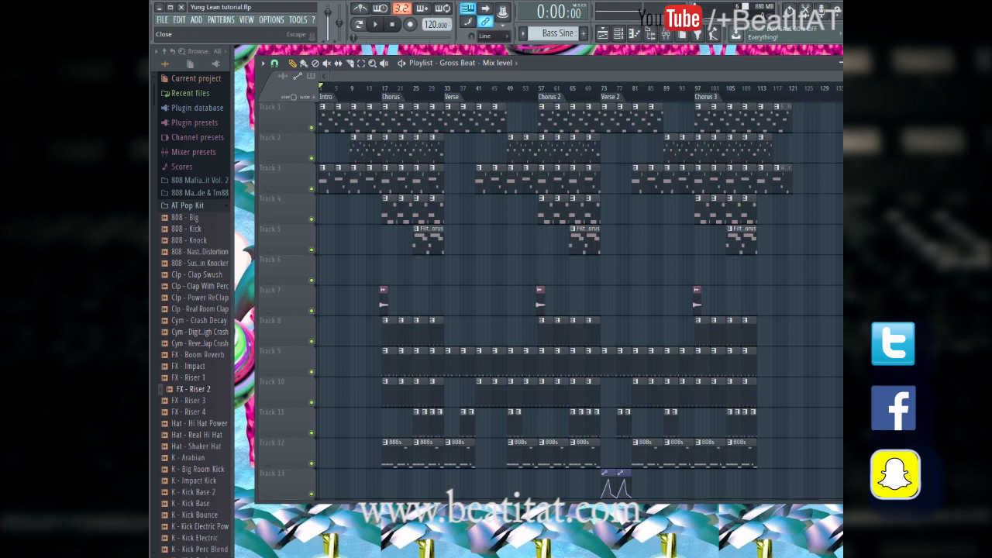
Step: Clear the Playlist window out of the workspace, play the finished song from the beginning, and stop playback
left_click(651, 37)
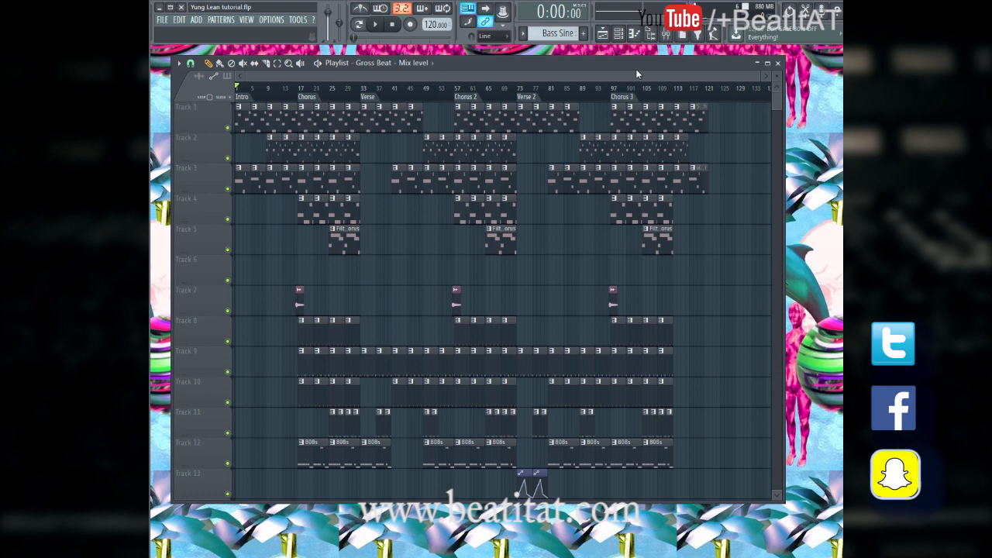
left_click_drag(535, 62, 991, 91)
left_click(557, 202)
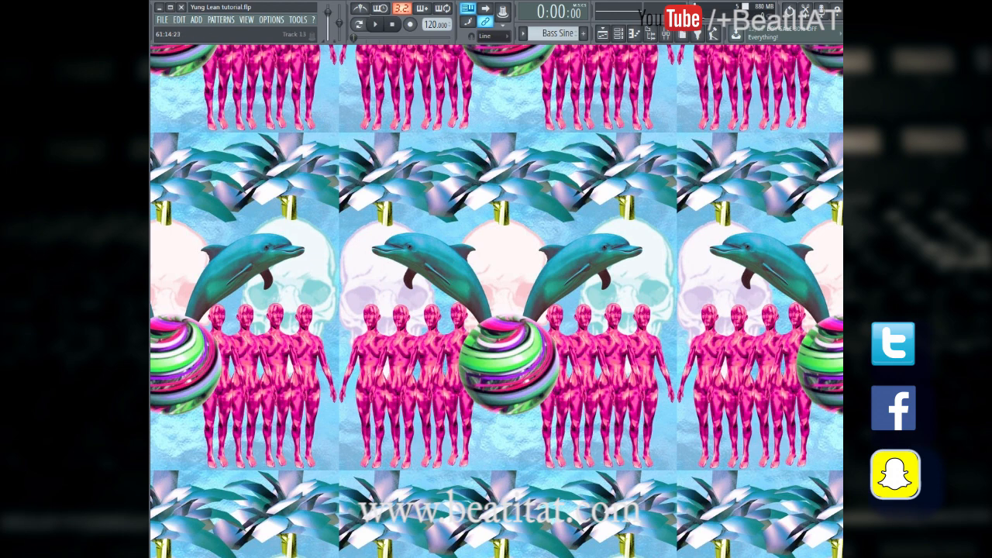
left_click(380, 32)
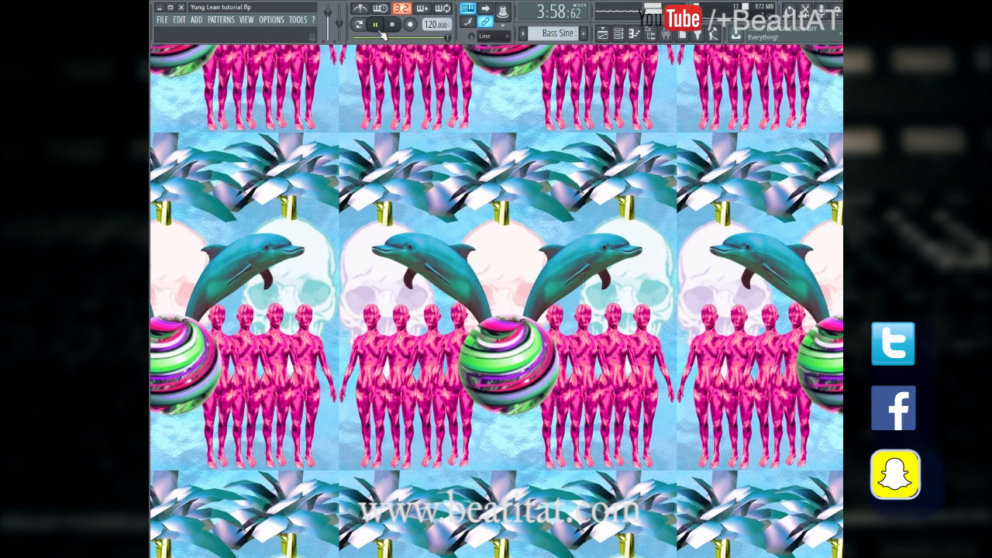
key("space")
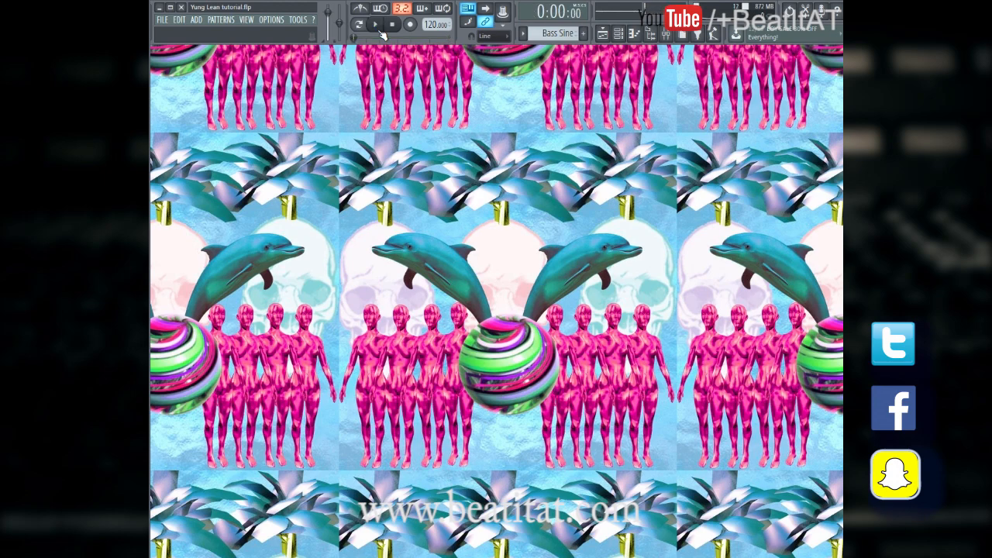